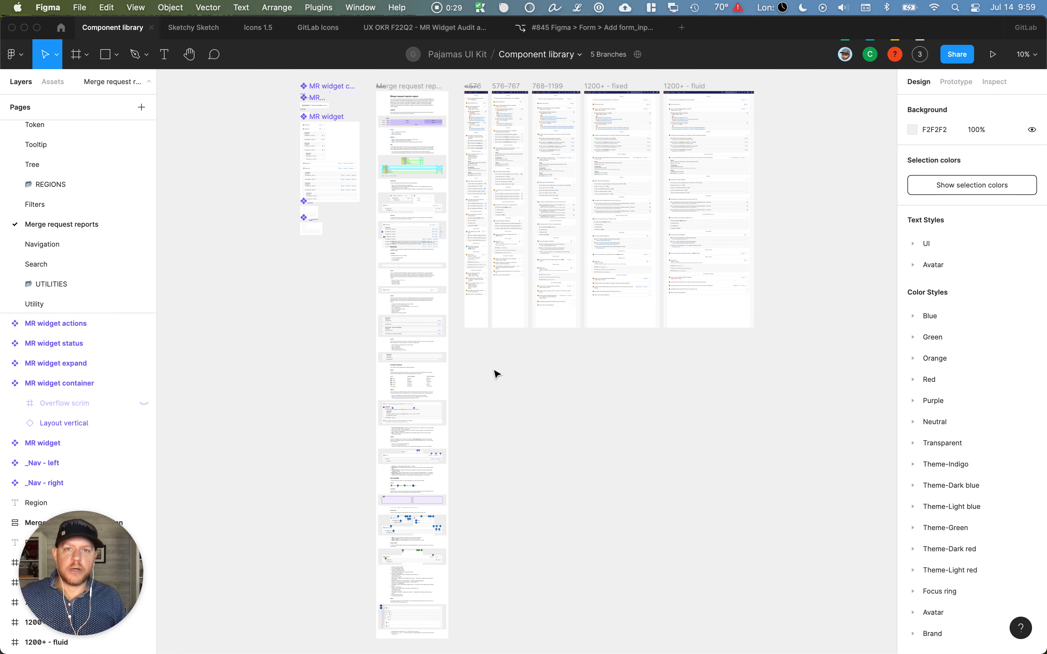
Show the MR widget demo presentation window briefly and return to the Component library file
{"action": "key", "text": "super"}
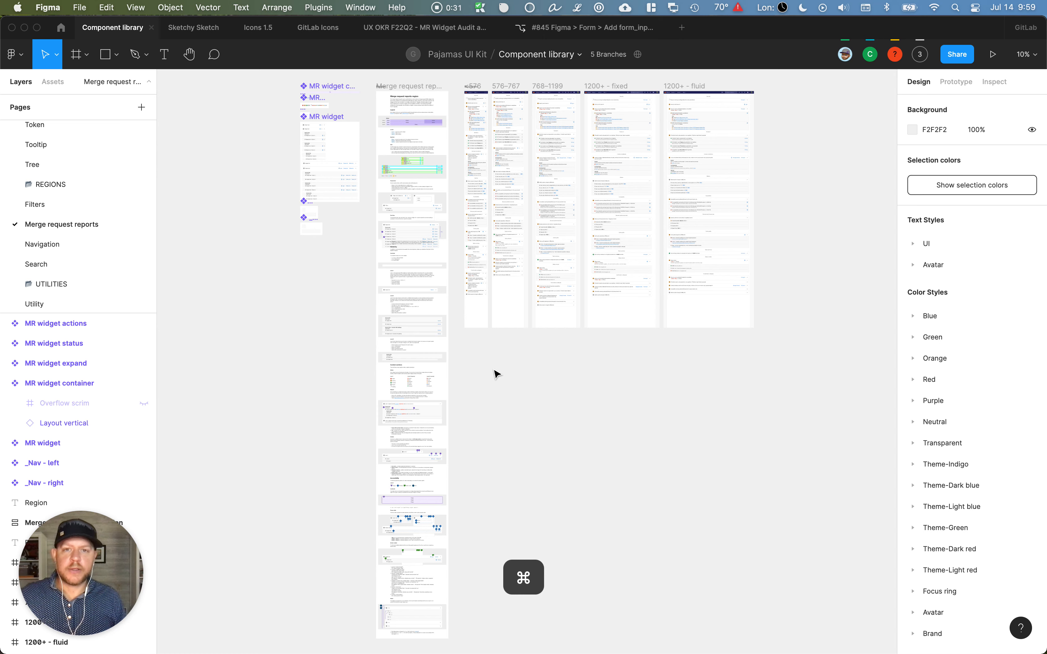
{"action": "key", "text": "super+grave"}
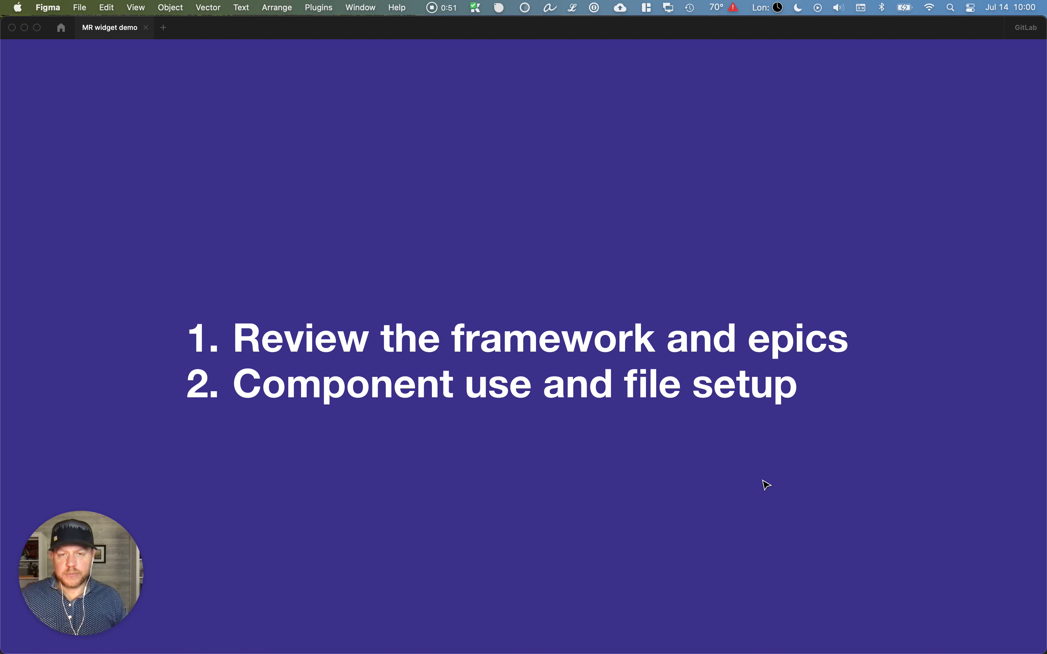
{"action": "key", "text": "super+grave"}
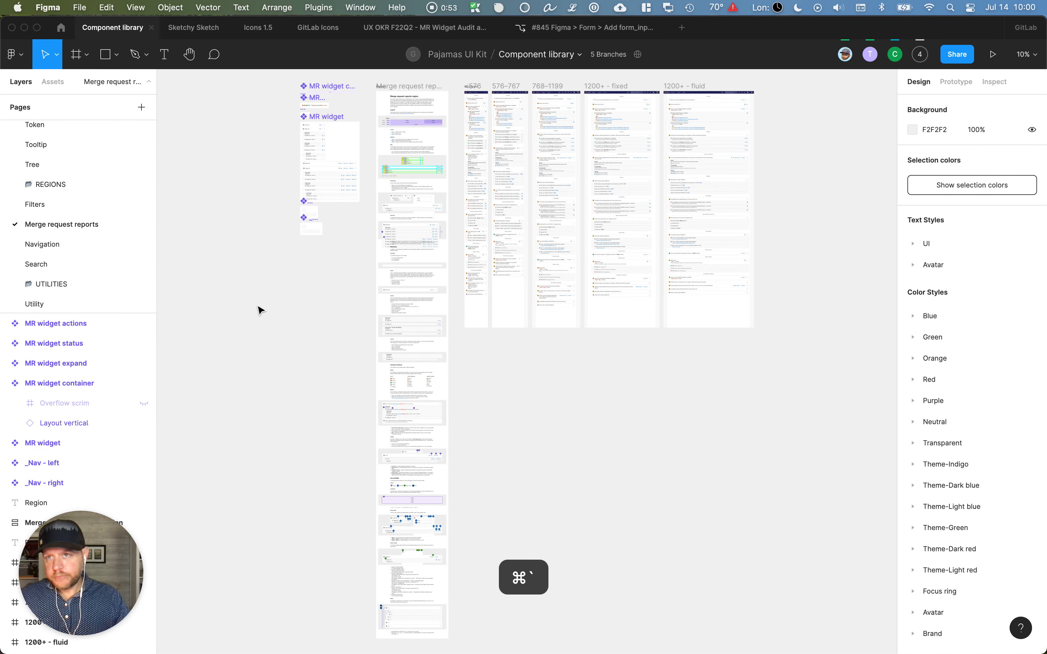
Select the Merge request reports region documentation frame to point it out, and clear the selection
{"action": "left_click", "coordinate": [279, 346]}
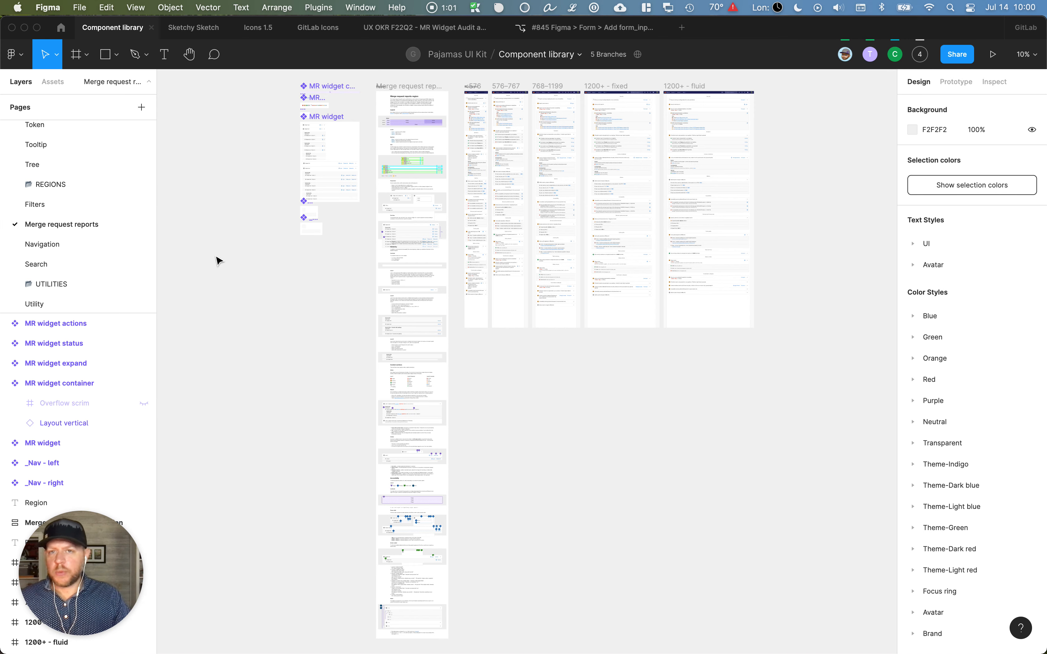
{"action": "left_click", "coordinate": [231, 316]}
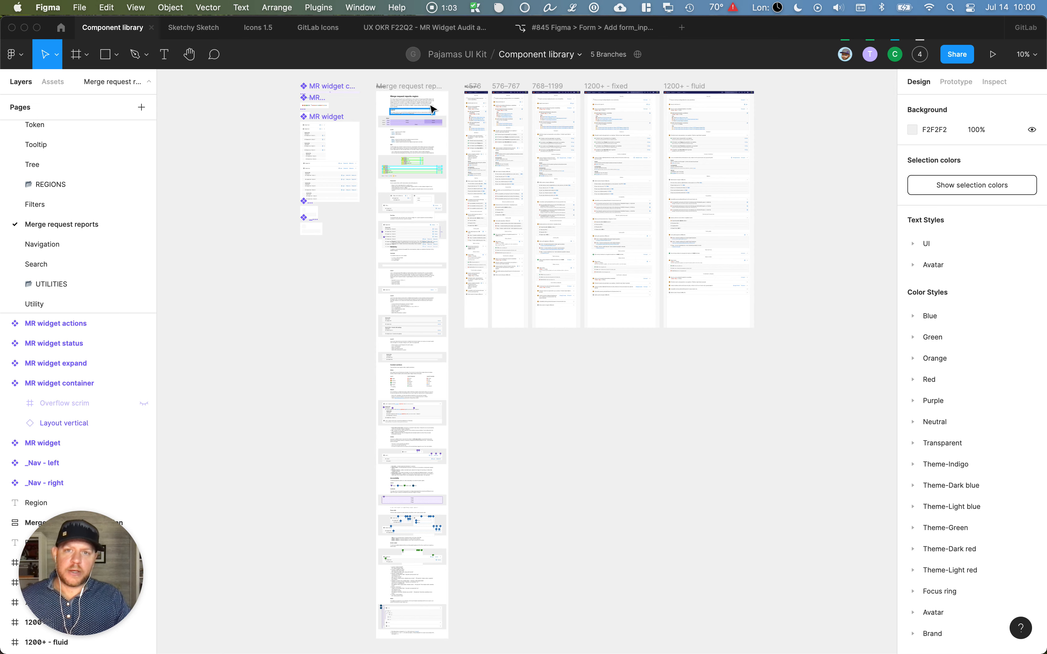
{"action": "left_click", "coordinate": [411, 86]}
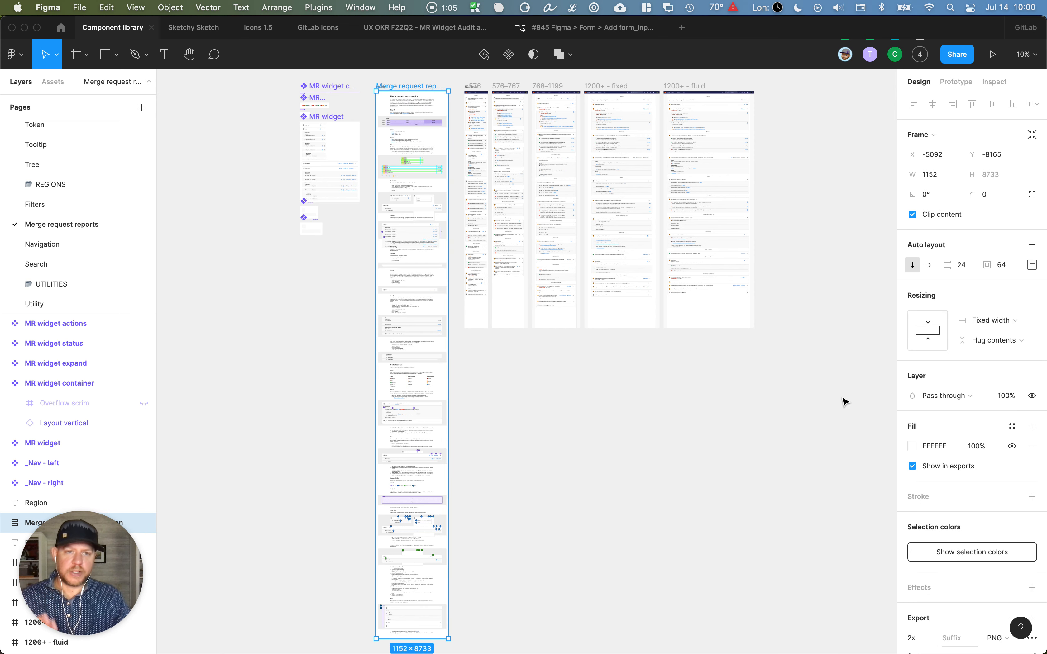
{"action": "left_click", "coordinate": [236, 347]}
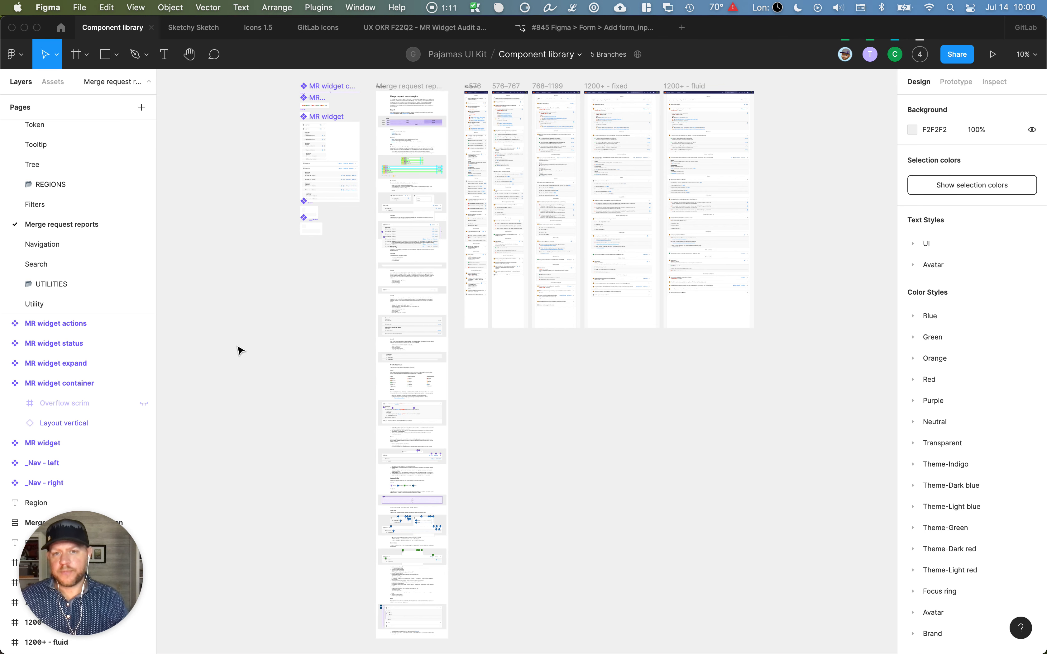
{"action": "left_click", "coordinate": [417, 88]}
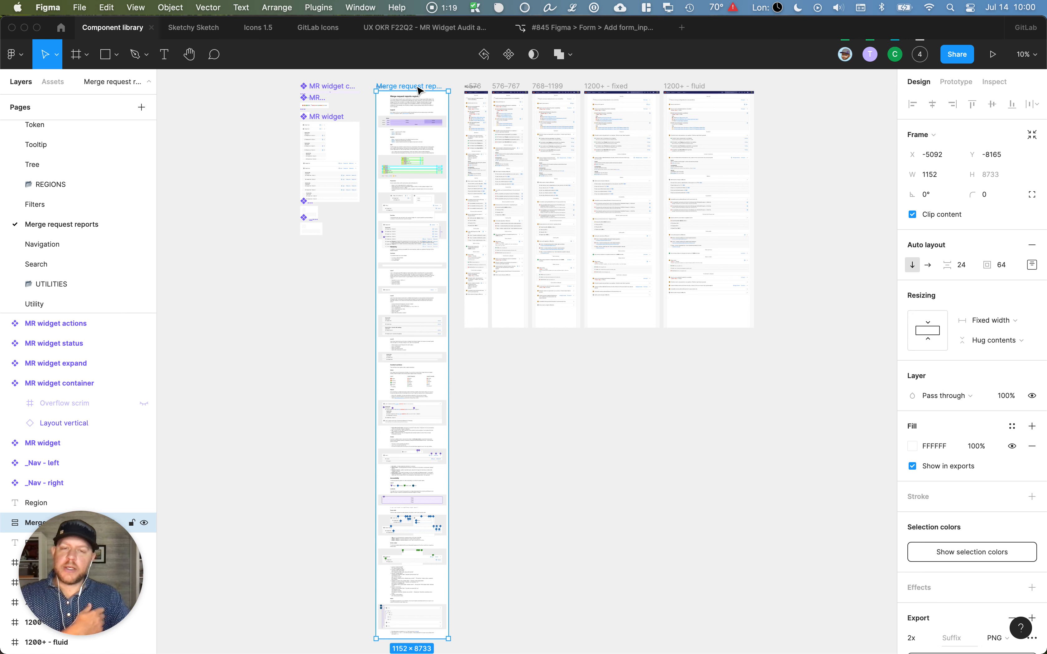
{"action": "left_click", "coordinate": [549, 479]}
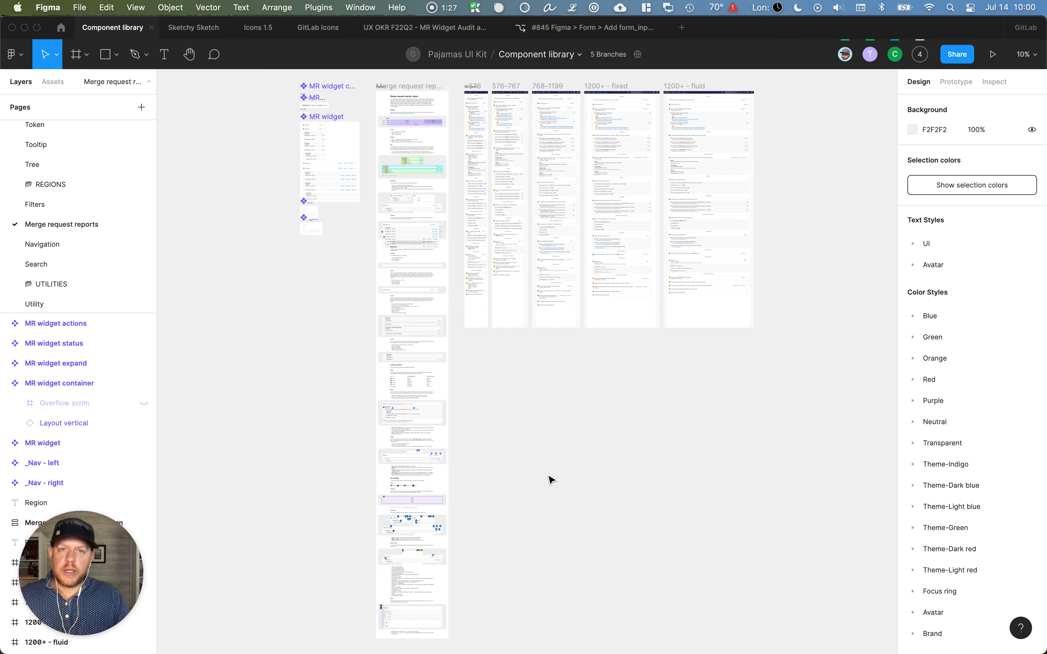
Examine the widget reports in the narrow-breakpoint example frames up close
{"action": "key", "text": "z"}
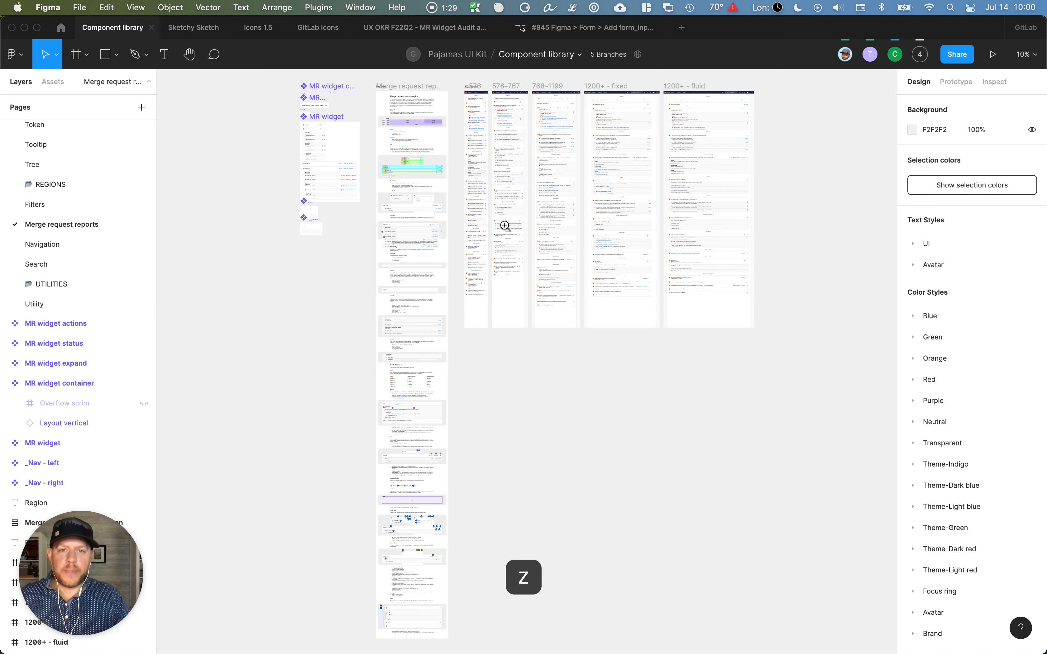
{"action": "left_click", "coordinate": [493, 215]}
{"action": "left_click", "coordinate": [493, 215]}
{"action": "left_click", "coordinate": [472, 219]}
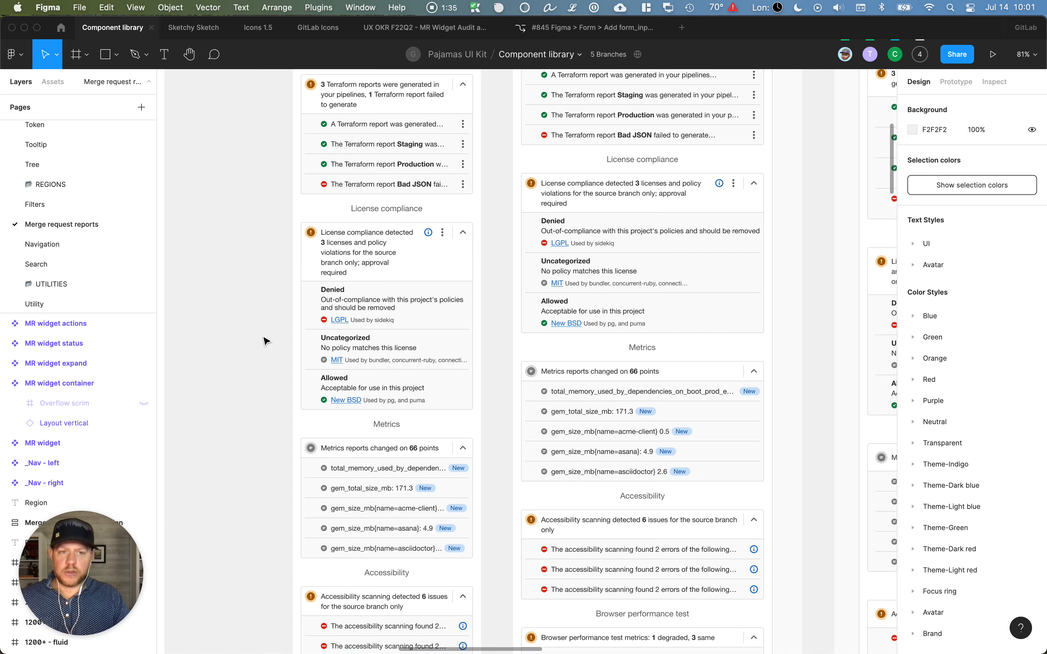
{"action": "scroll", "coordinate": [265, 340], "scroll_direction": "down", "scroll_amount": 2}
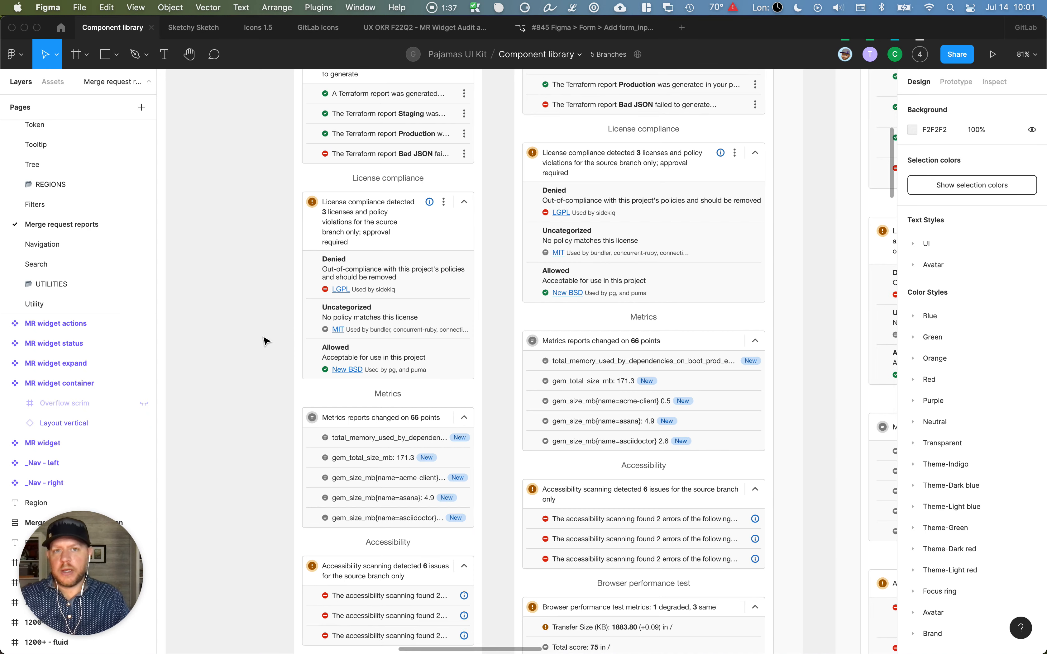
Bring the MR widget container, actions, status and expand components into view at 100% zoom for review
{"action": "key", "text": "super+minus"}
{"action": "scroll", "coordinate": [359, 316], "scroll_direction": "left", "scroll_amount": 7}
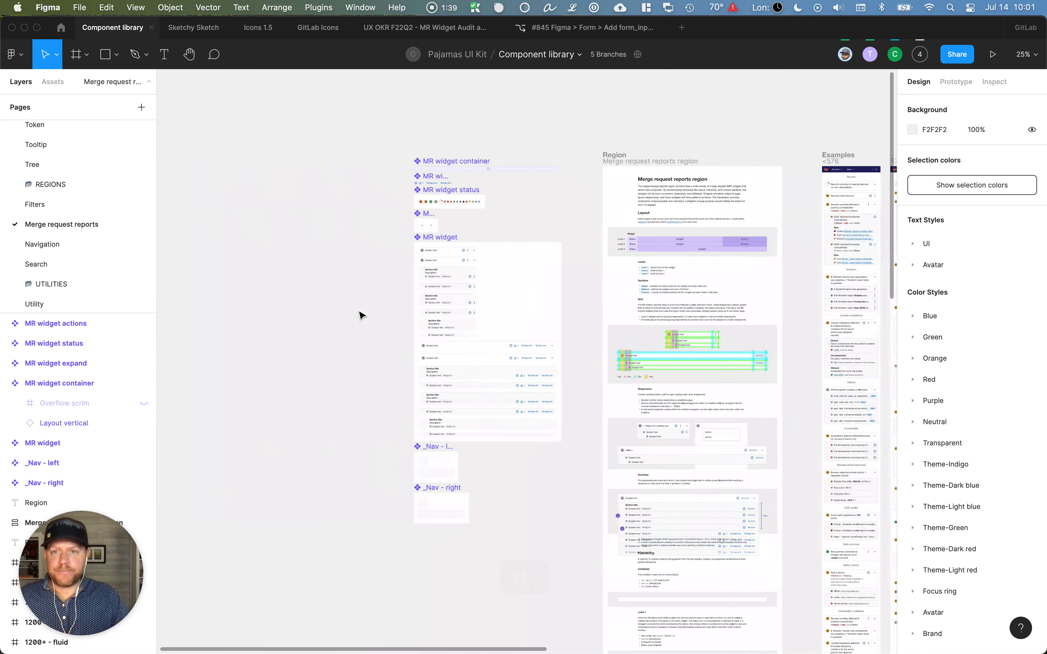
{"action": "key", "text": "z"}
{"action": "double_click", "coordinate": [526, 185]}
{"action": "scroll", "coordinate": [528, 186], "scroll_direction": "left", "scroll_amount": 2}
{"action": "scroll", "coordinate": [531, 191], "scroll_direction": "up", "scroll_amount": 2}
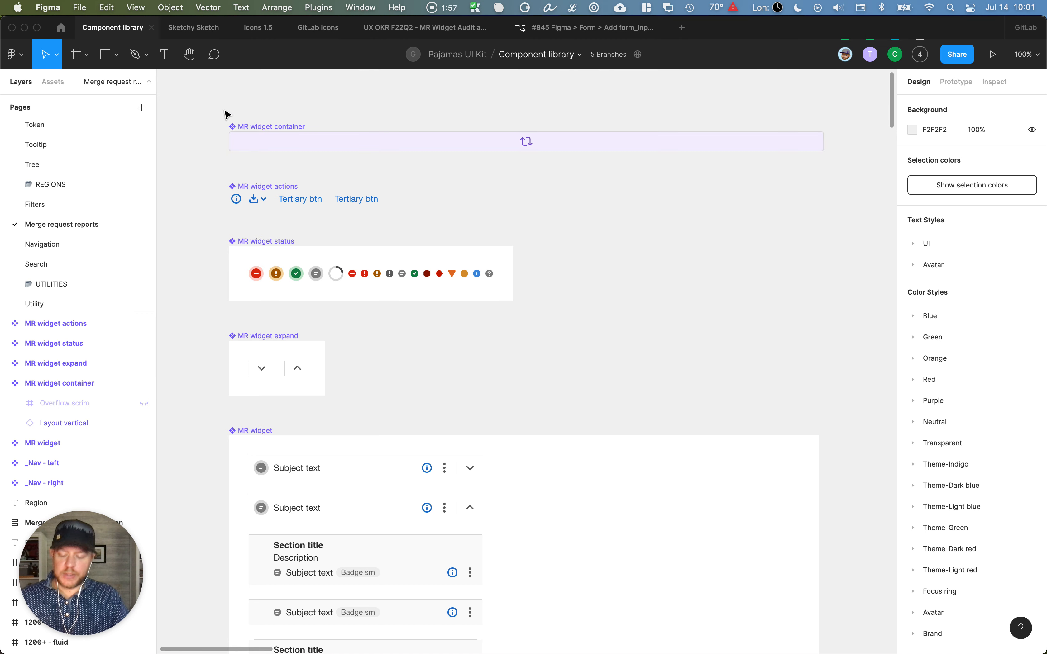
Inspect the border and rounded corner of the MR widget container component up close, returning to 100% zoom
{"action": "key", "text": "z"}
{"action": "left_click_drag", "start_coordinate": [212, 116], "coordinate": [262, 173]}
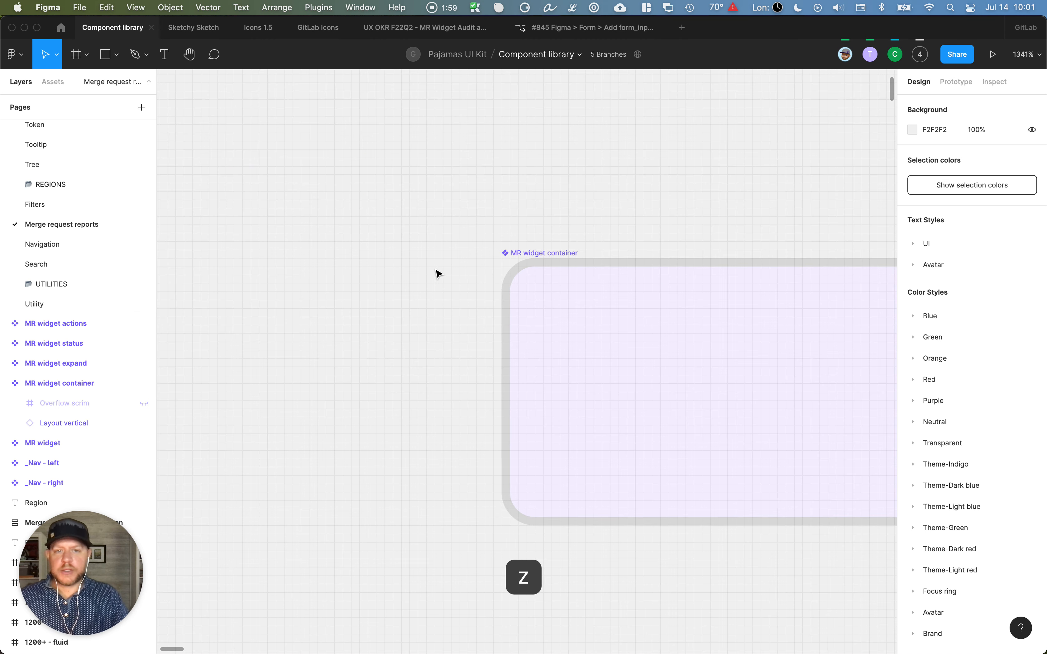
{"action": "key", "text": "super+minus"}
{"action": "key", "text": "super+minus"}
{"action": "key", "text": "super+minus"}
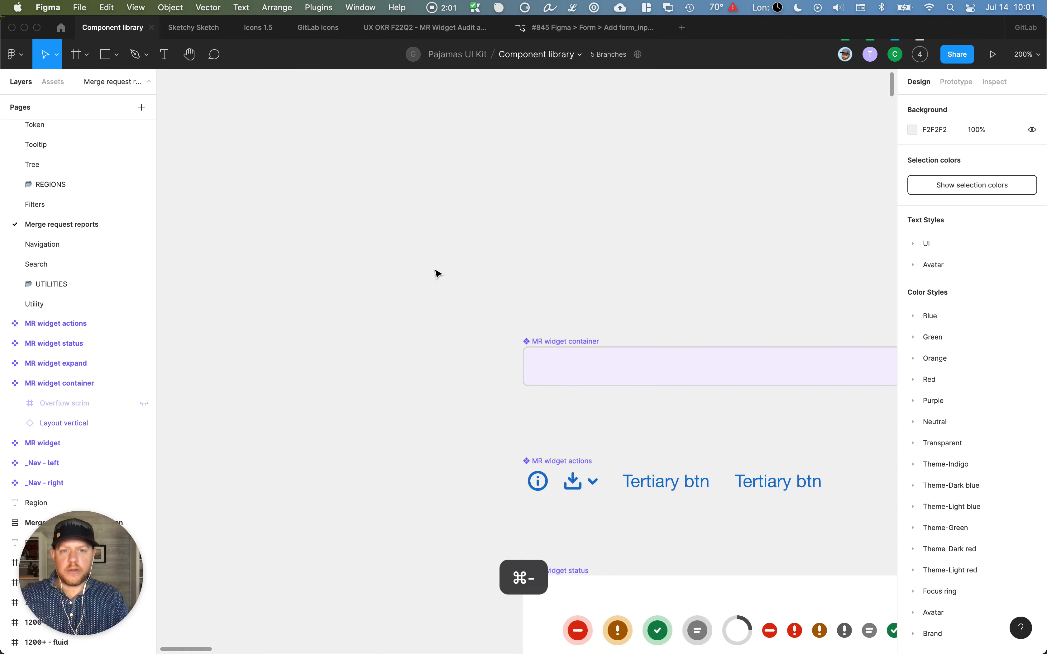
{"action": "key", "text": "super+minus"}
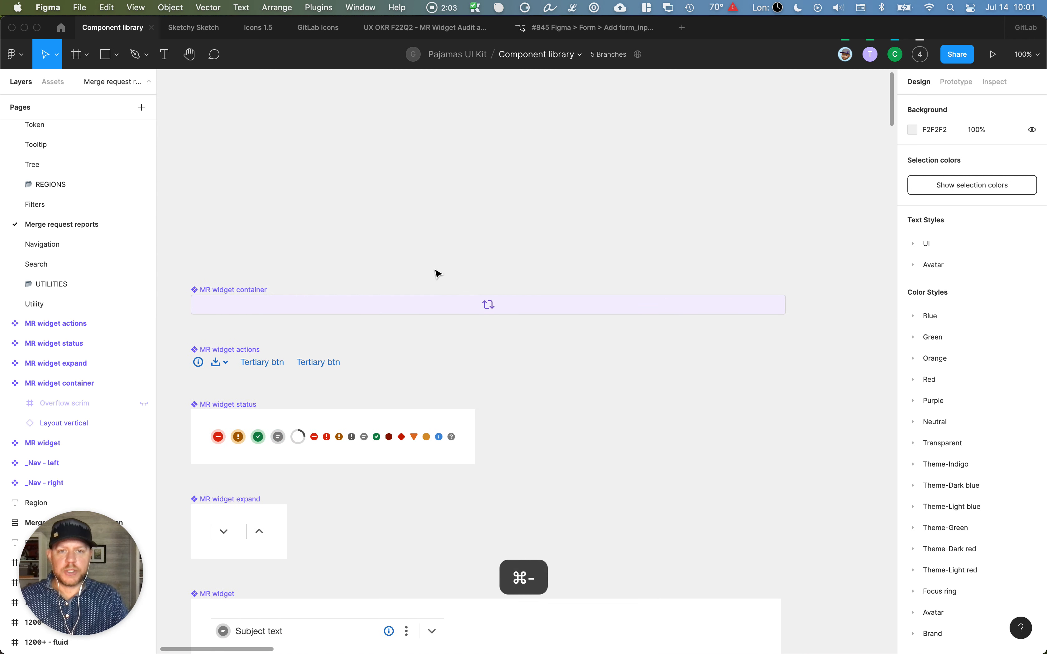
Show the hidden Overflow scrim layer in the MR widget container, inspect its fade up close, and hide it again
{"action": "scroll", "coordinate": [401, 275], "scroll_direction": "down", "scroll_amount": 2}
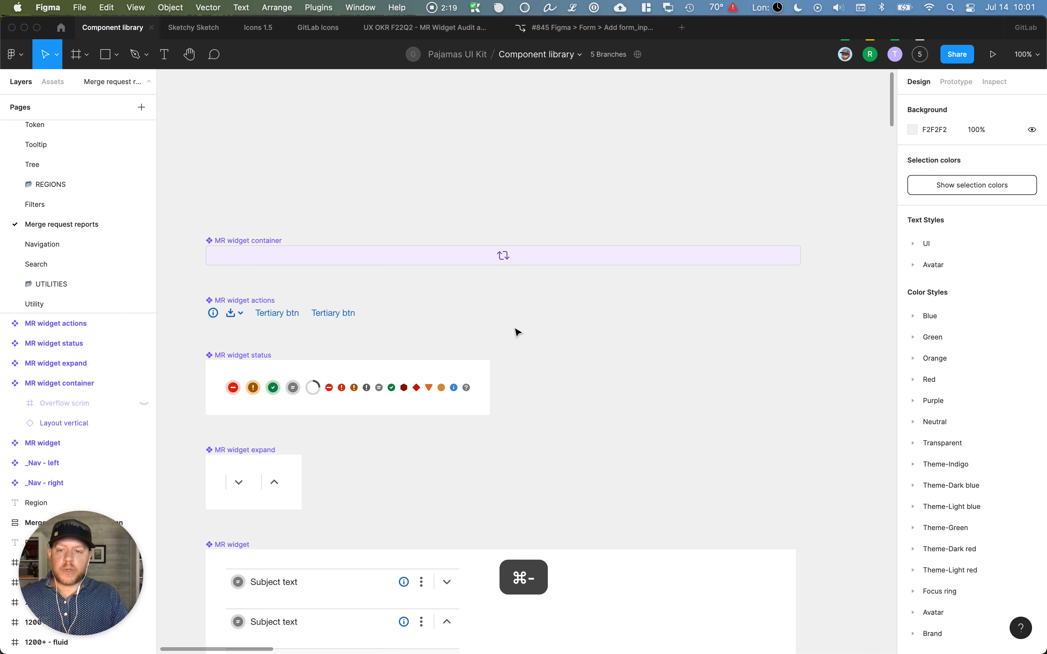
{"action": "scroll", "coordinate": [530, 327], "scroll_direction": "down", "scroll_amount": 1}
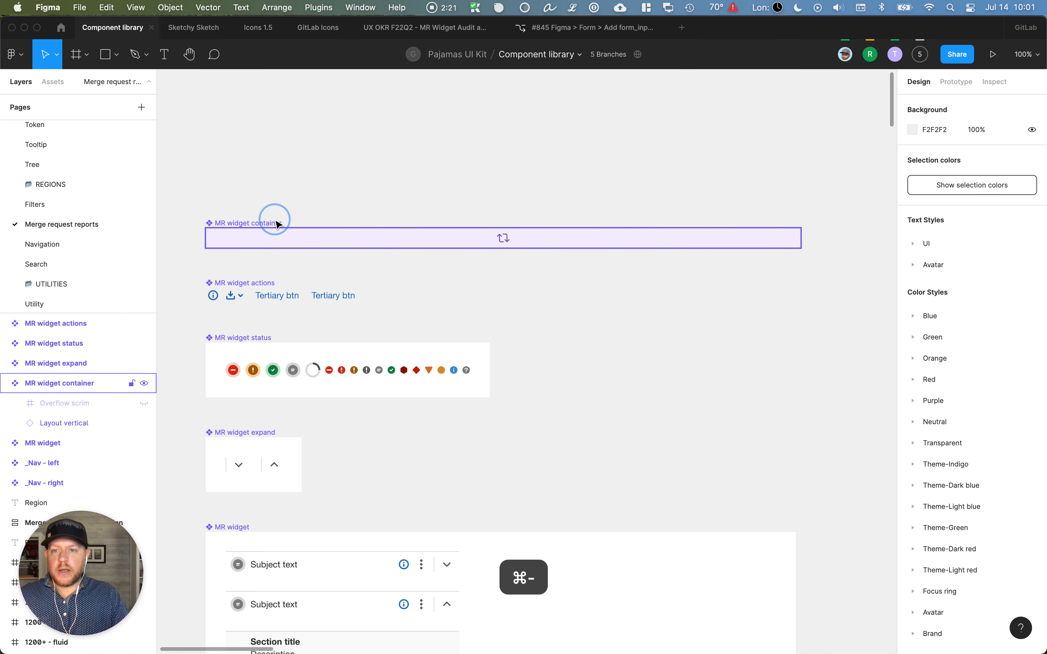
{"action": "left_click", "coordinate": [277, 224]}
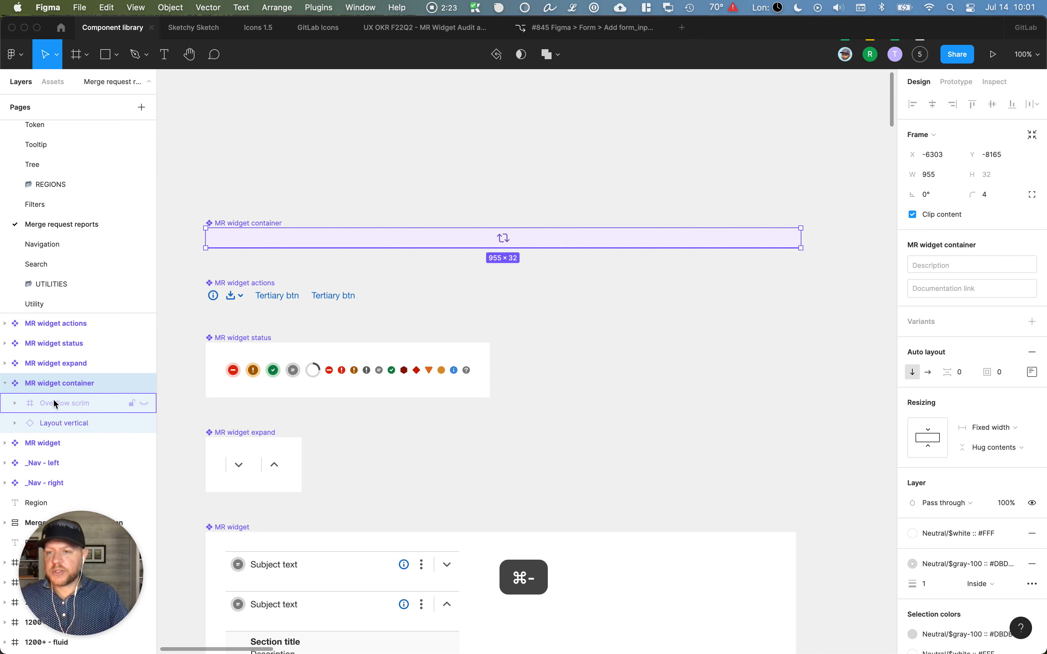
{"action": "left_click", "coordinate": [144, 404]}
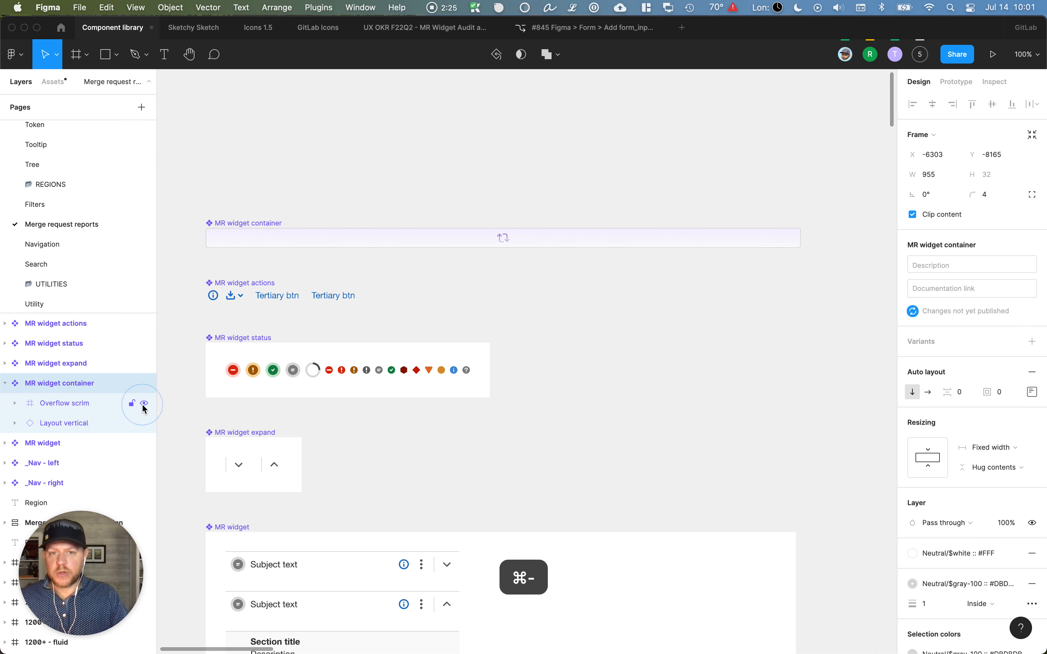
{"action": "key", "text": "z"}
{"action": "left_click", "coordinate": [504, 244]}
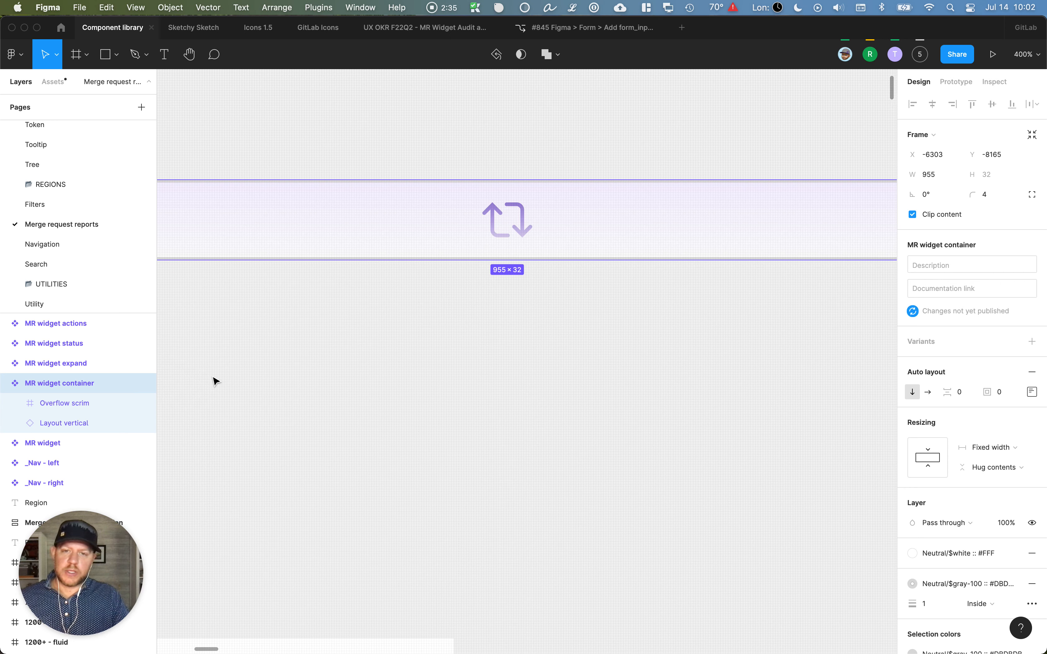
{"action": "left_click", "coordinate": [144, 405]}
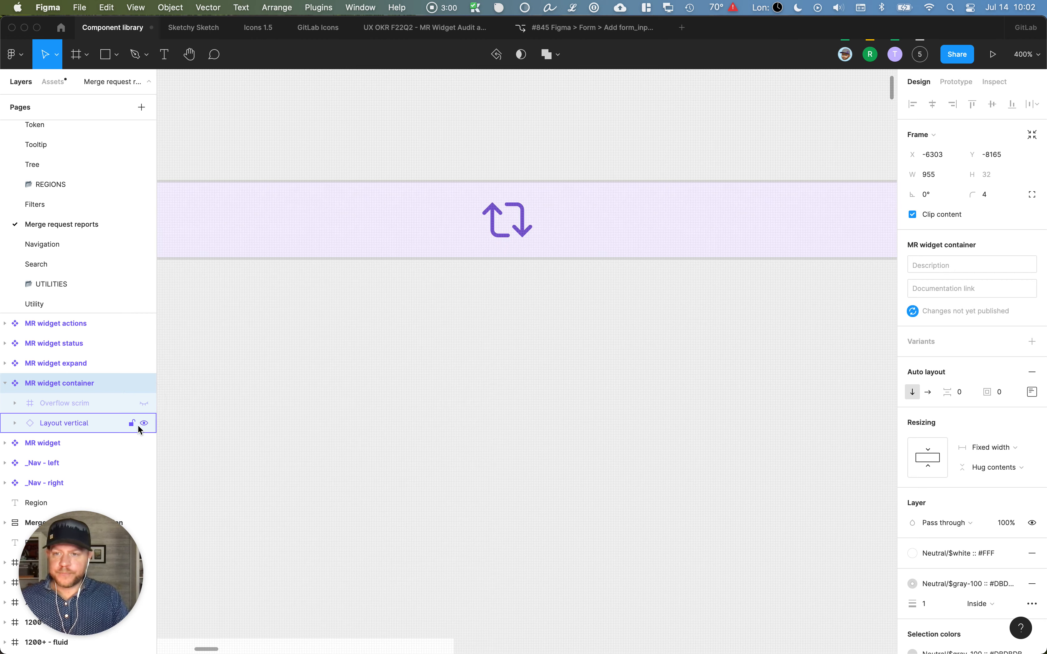
Select the Layout vertical instance inside the MR widget container and view its instance swap options without choosing one
{"action": "left_click", "coordinate": [66, 424]}
{"action": "key", "text": "minus"}
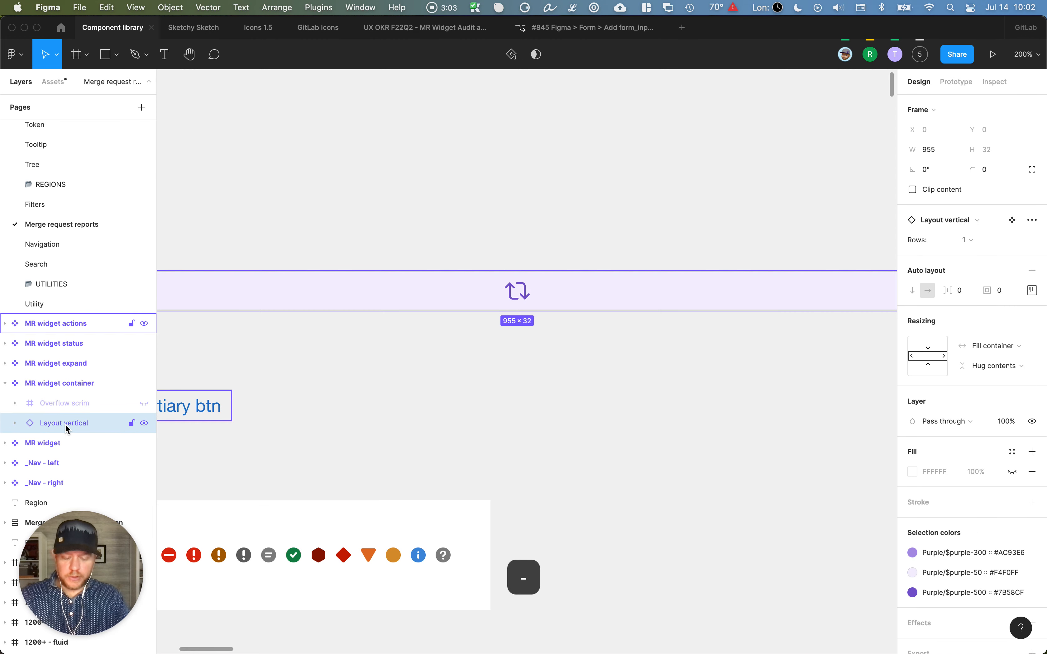
{"action": "key", "text": "super+minus"}
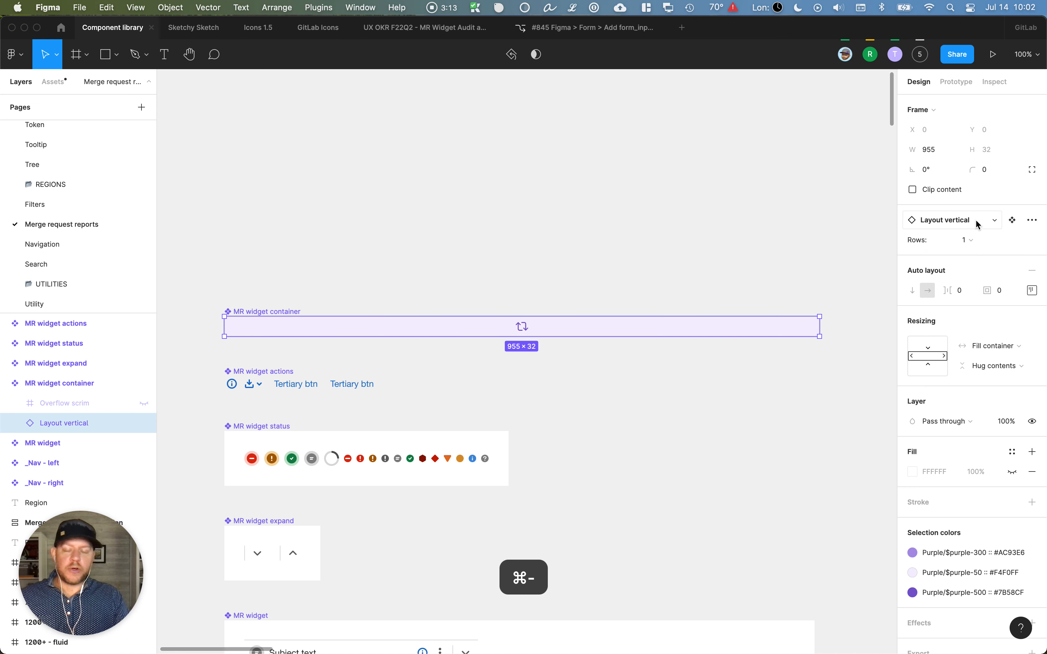
{"action": "left_click", "coordinate": [986, 219]}
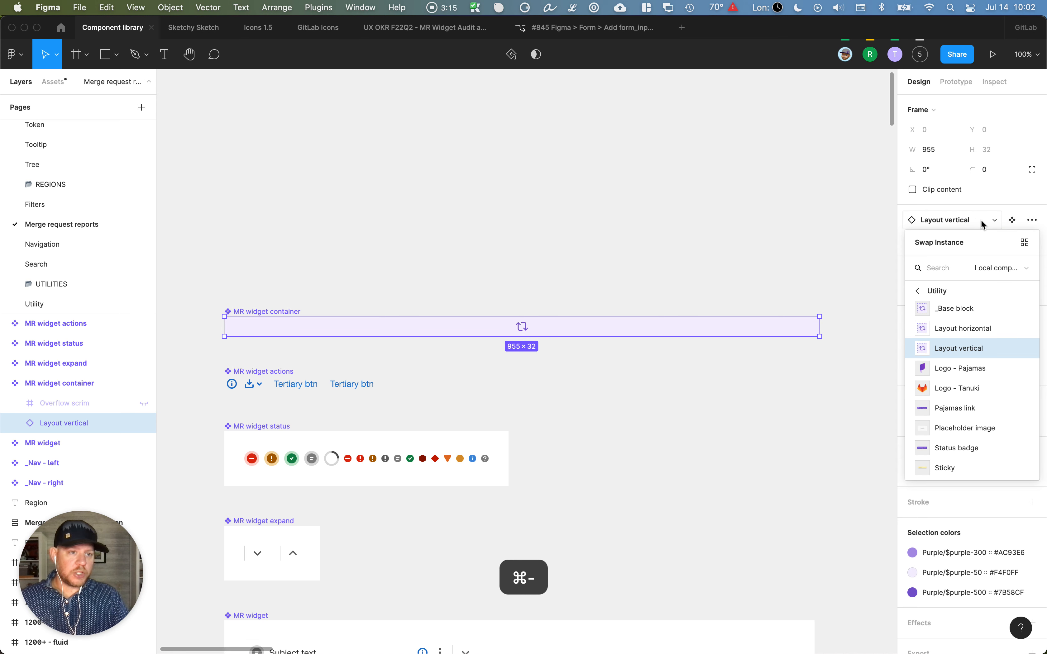
{"action": "left_click", "coordinate": [838, 216]}
Set the Layout vertical instance to 3 rows, return it to 1 row, and deselect it
{"action": "double_click", "coordinate": [504, 329]}
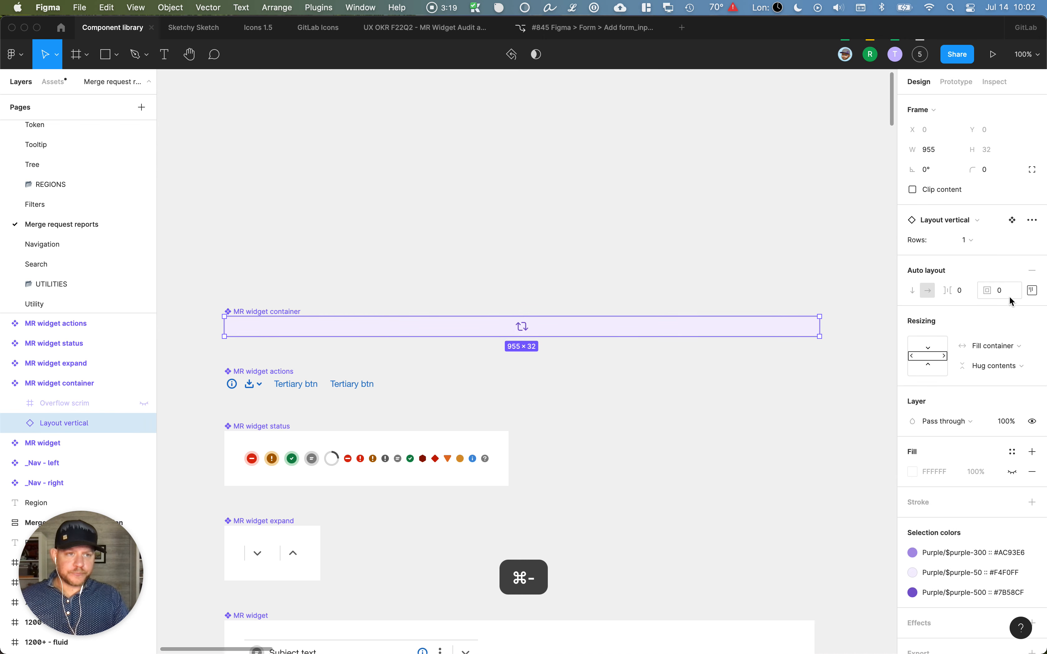
{"action": "left_click", "coordinate": [983, 243]}
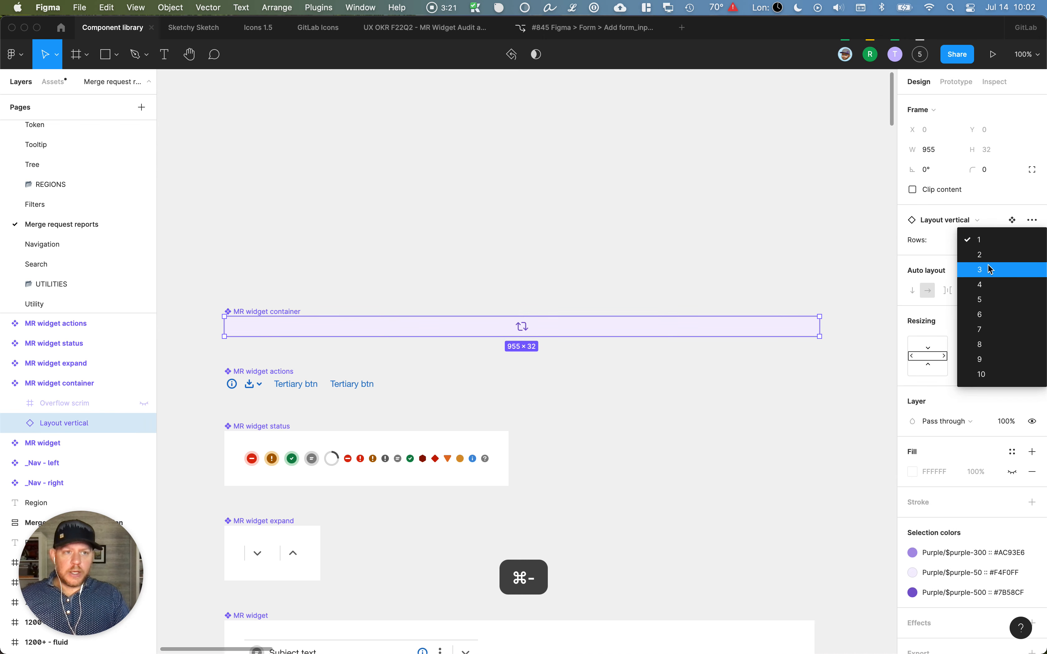
{"action": "left_click", "coordinate": [991, 268]}
{"action": "left_click", "coordinate": [987, 245]}
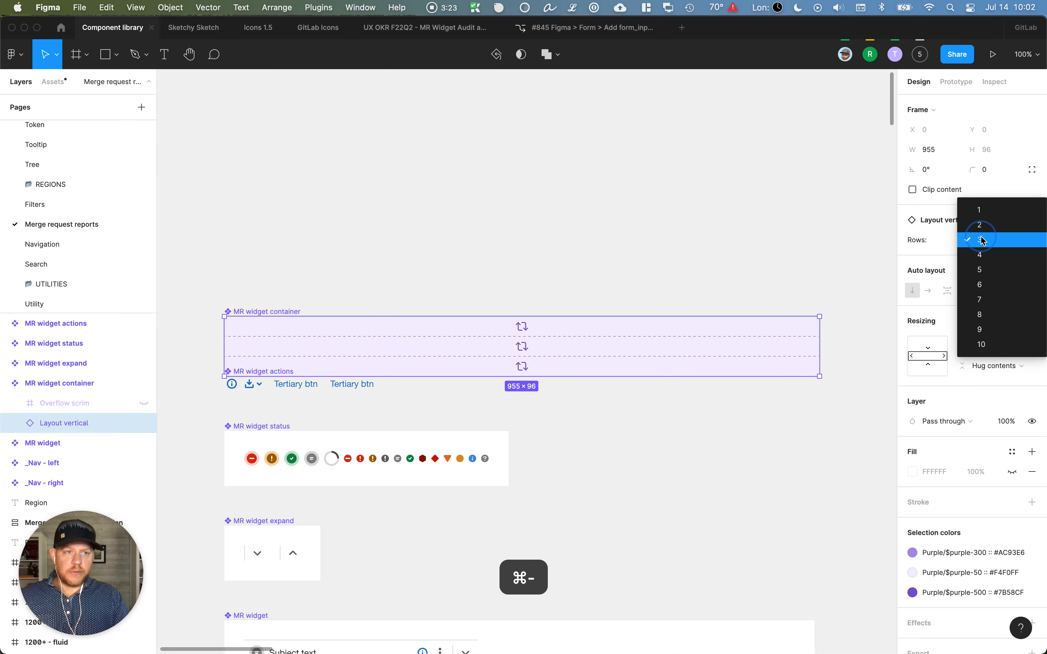
{"action": "left_click", "coordinate": [981, 214]}
{"action": "left_click", "coordinate": [547, 247]}
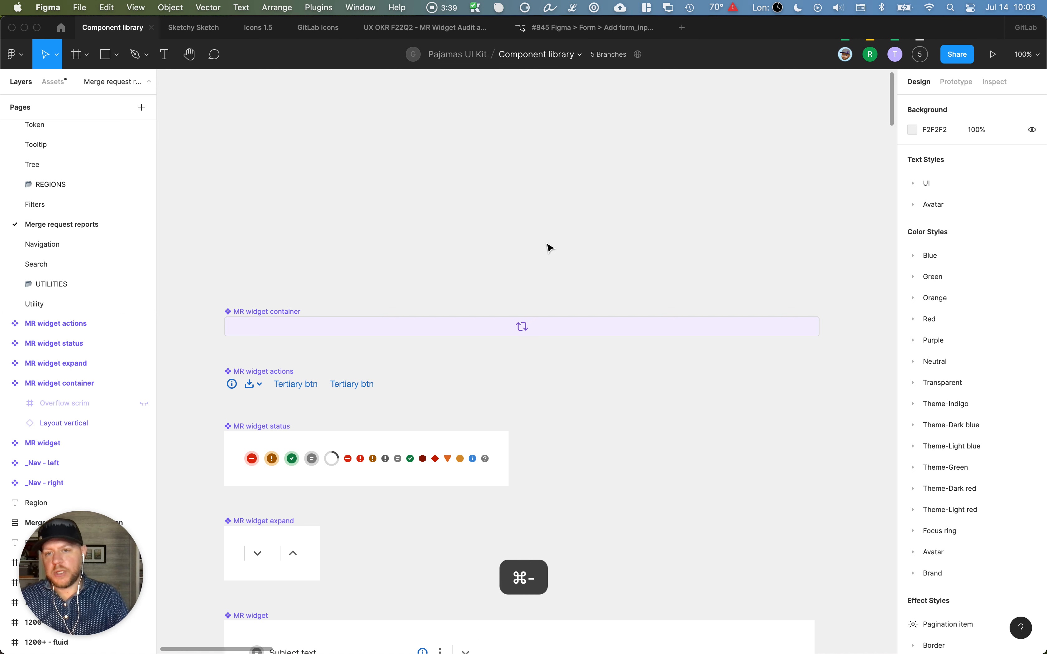
Select the MR widget actions component and examine how its actions are used in the MR widget variants
{"action": "scroll", "coordinate": [549, 247], "scroll_direction": "down", "scroll_amount": 5}
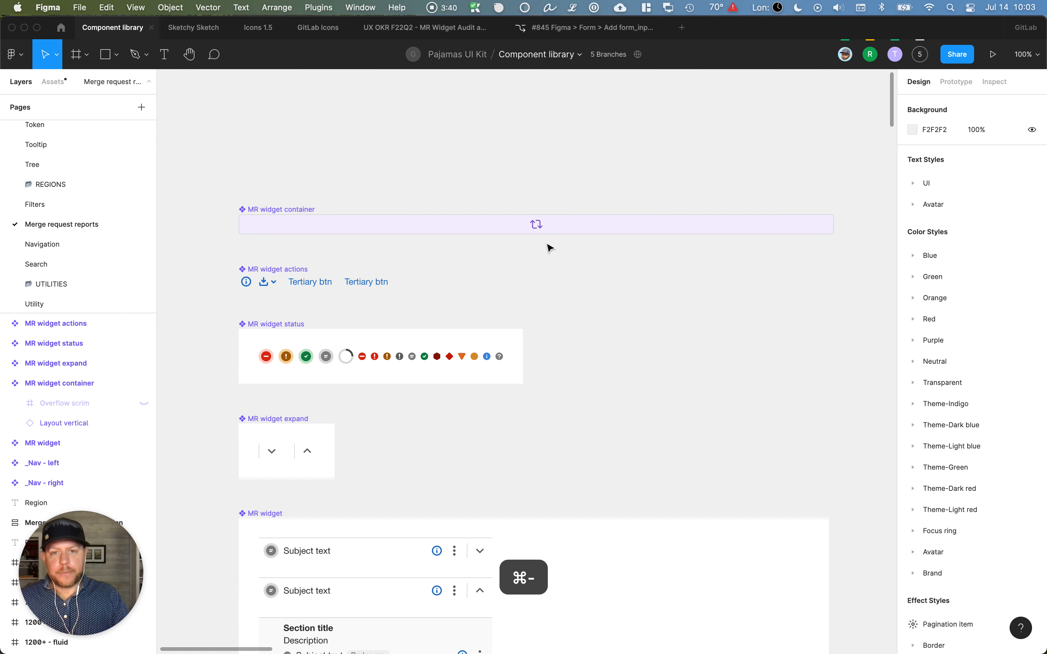
{"action": "left_click", "coordinate": [271, 272]}
{"action": "left_click", "coordinate": [271, 269]}
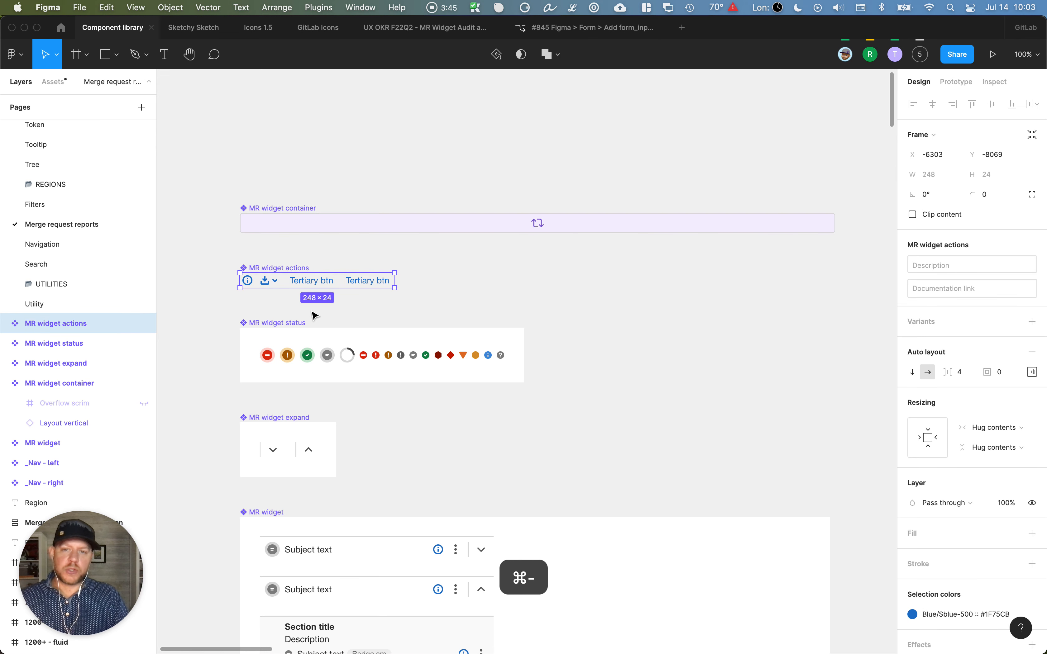
{"action": "scroll", "coordinate": [577, 301], "scroll_direction": "down", "scroll_amount": 6}
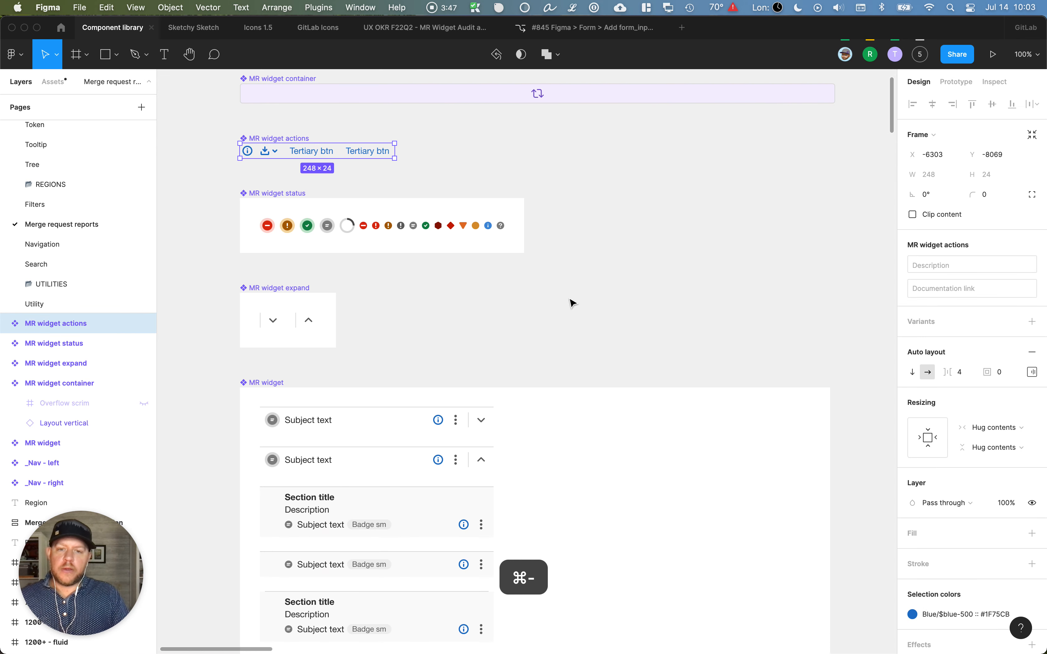
{"action": "scroll", "coordinate": [439, 344], "scroll_direction": "up", "scroll_amount": 1}
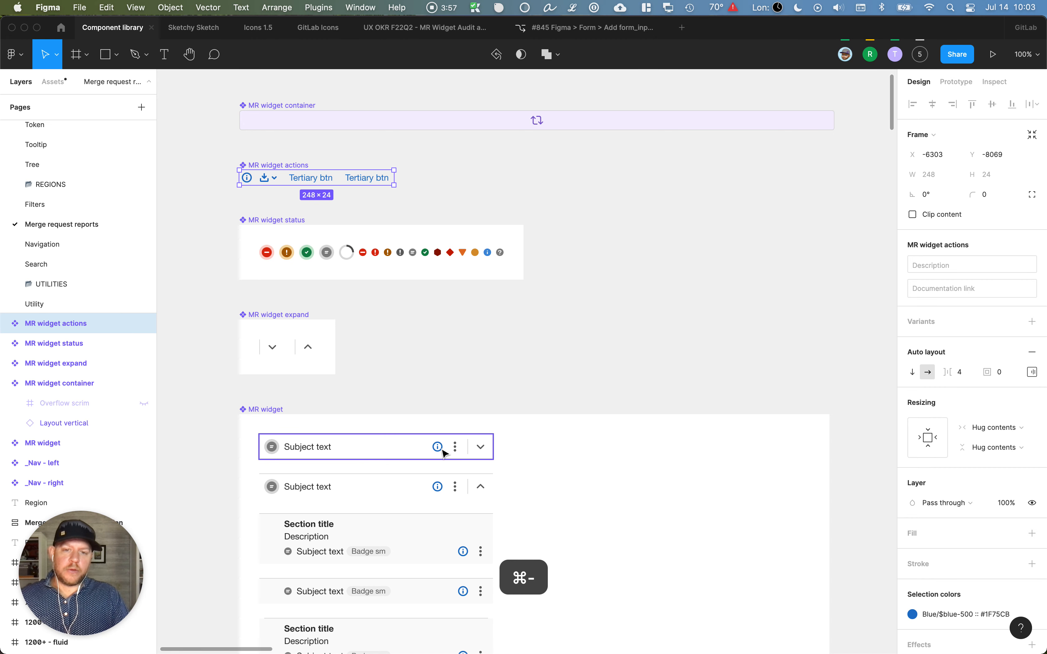
{"action": "scroll", "coordinate": [454, 453], "scroll_direction": "down", "scroll_amount": 10}
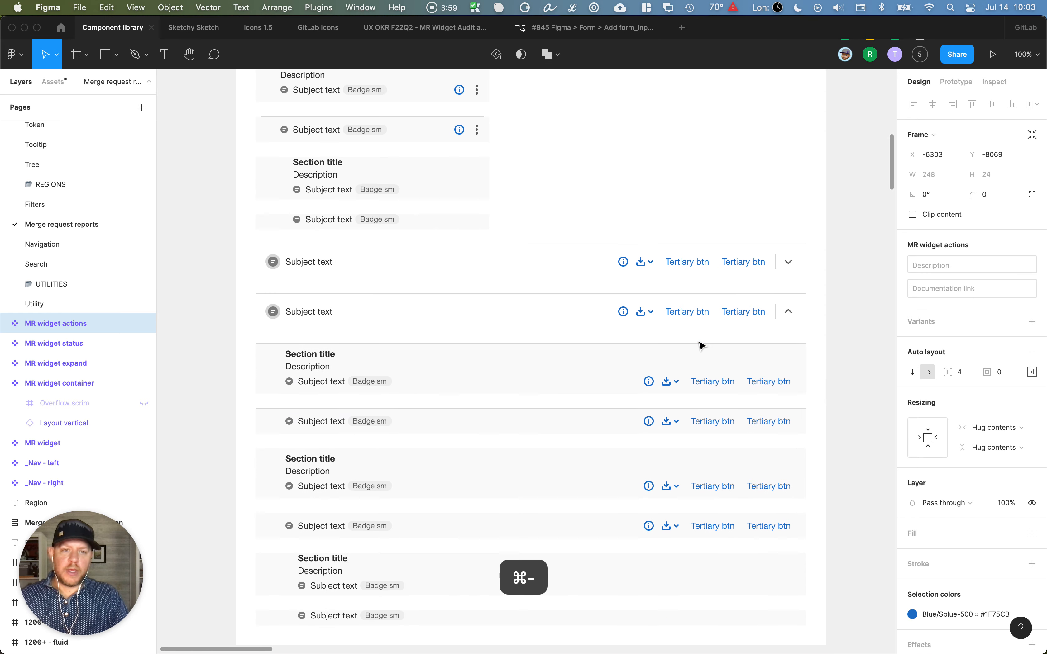
Select the MR widget status component, inspect its Failed variants with Level 1 False and Level 1 True, and clear the selection
{"action": "scroll", "coordinate": [636, 356], "scroll_direction": "up", "scroll_amount": 10}
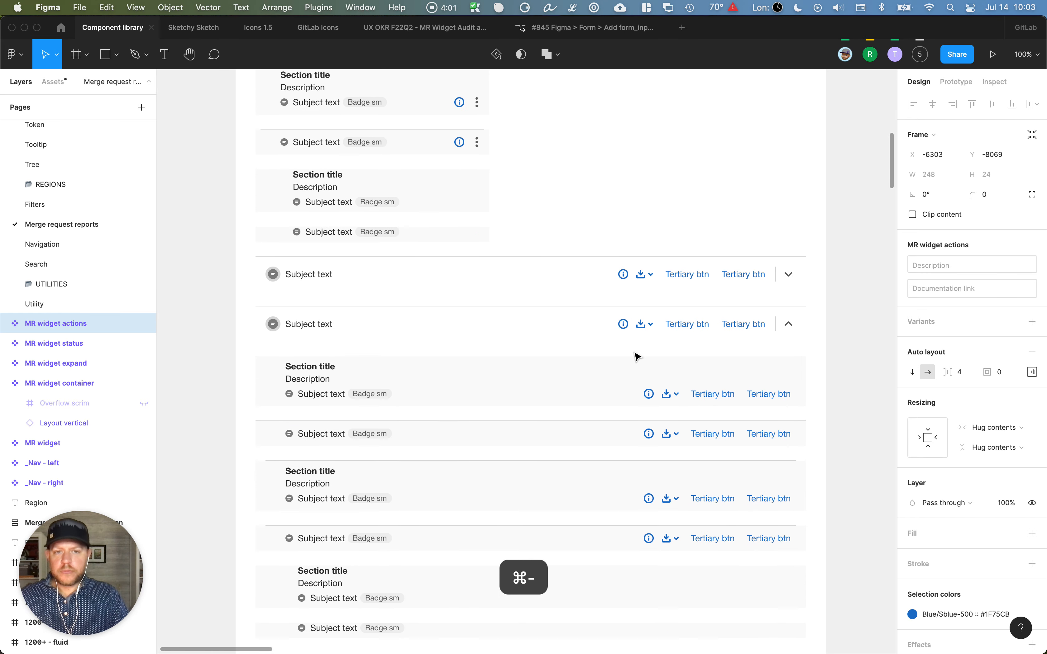
{"action": "scroll", "coordinate": [466, 275], "scroll_direction": "up", "scroll_amount": 4}
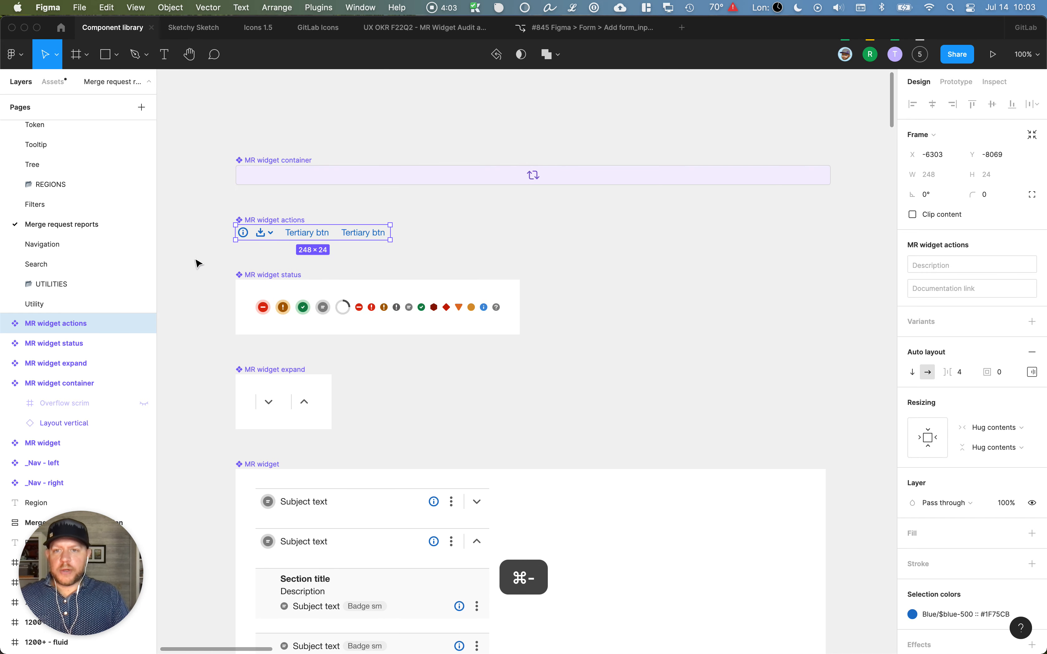
{"action": "left_click", "coordinate": [199, 247]}
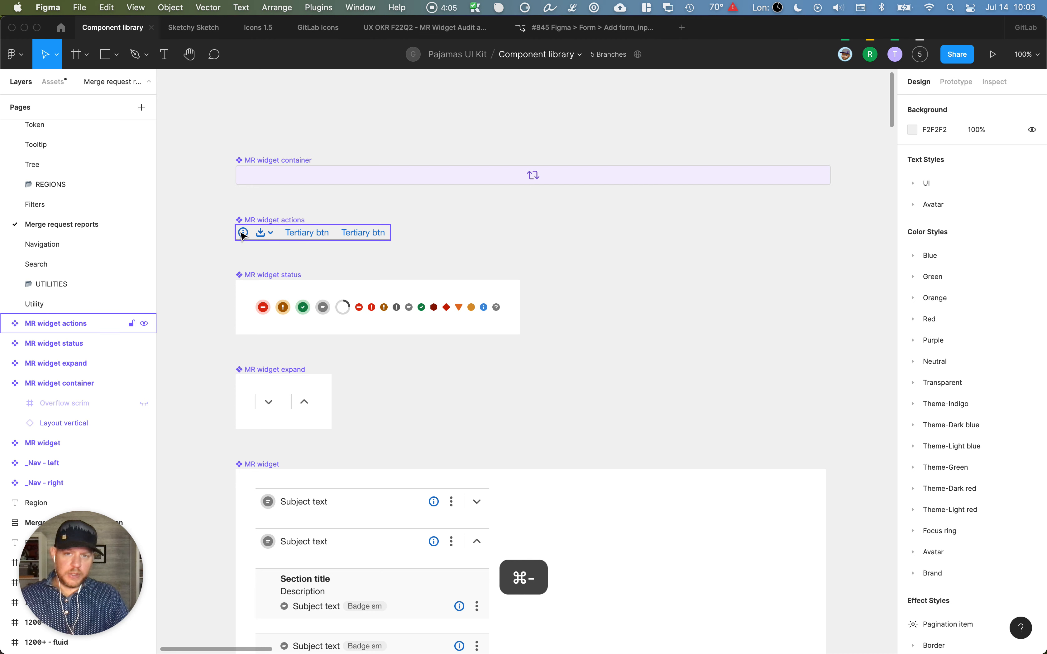
{"action": "scroll", "coordinate": [424, 443], "scroll_direction": "down", "scroll_amount": 1}
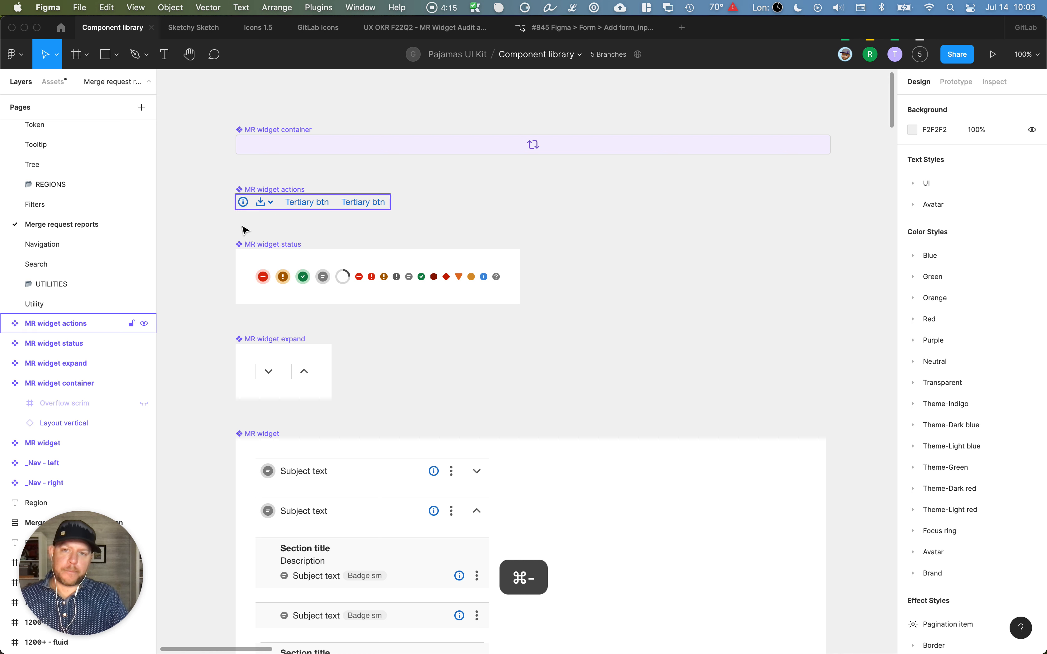
{"action": "left_click", "coordinate": [275, 244]}
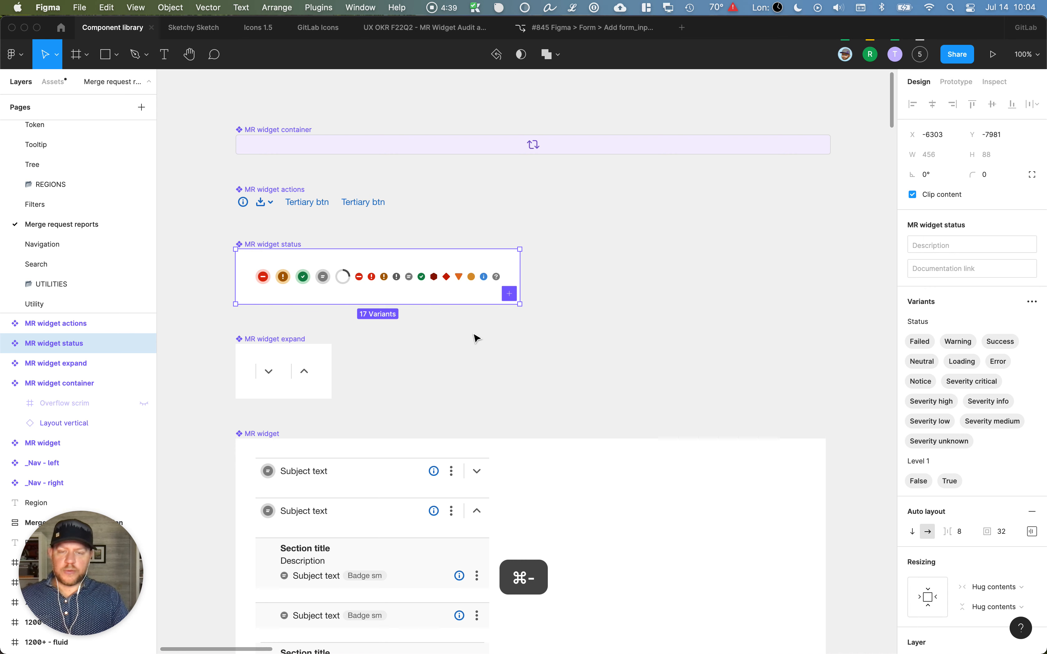
{"action": "left_click", "coordinate": [358, 279]}
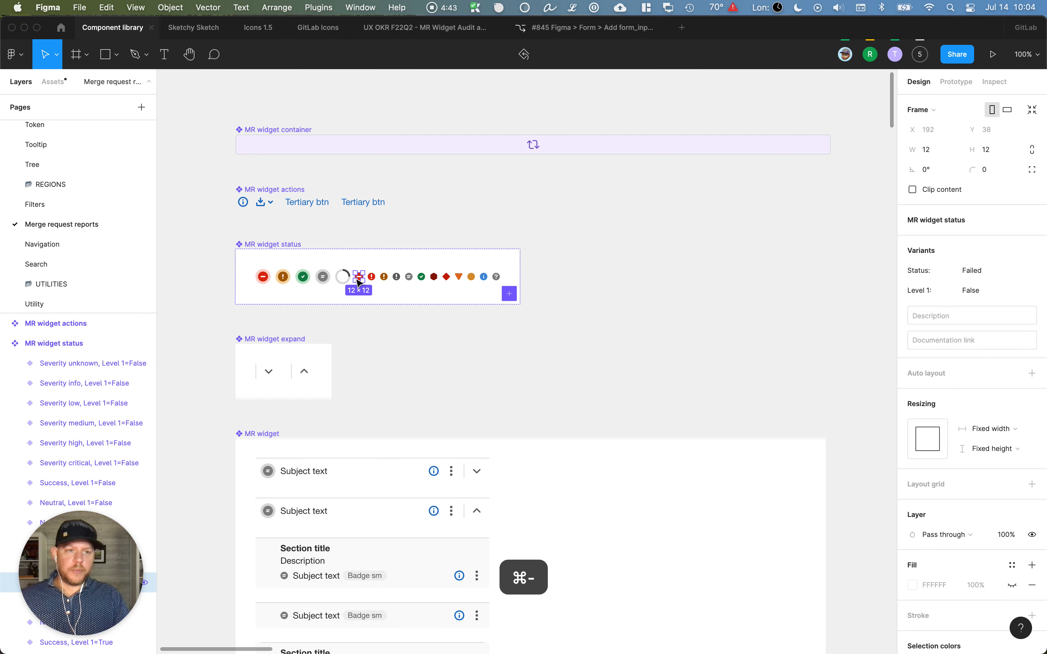
{"action": "left_click", "coordinate": [265, 280]}
{"action": "left_click", "coordinate": [619, 325]}
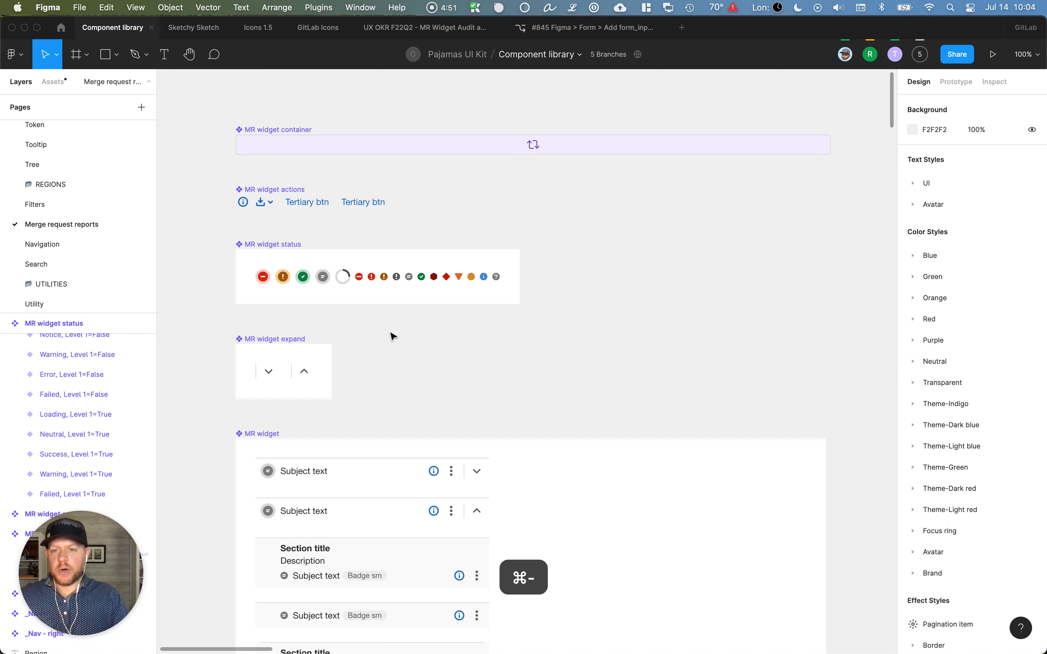
Review the MR widget expand component and the narrow-width variants of the MR widget component
{"action": "scroll", "coordinate": [469, 337], "scroll_direction": "down", "scroll_amount": 3}
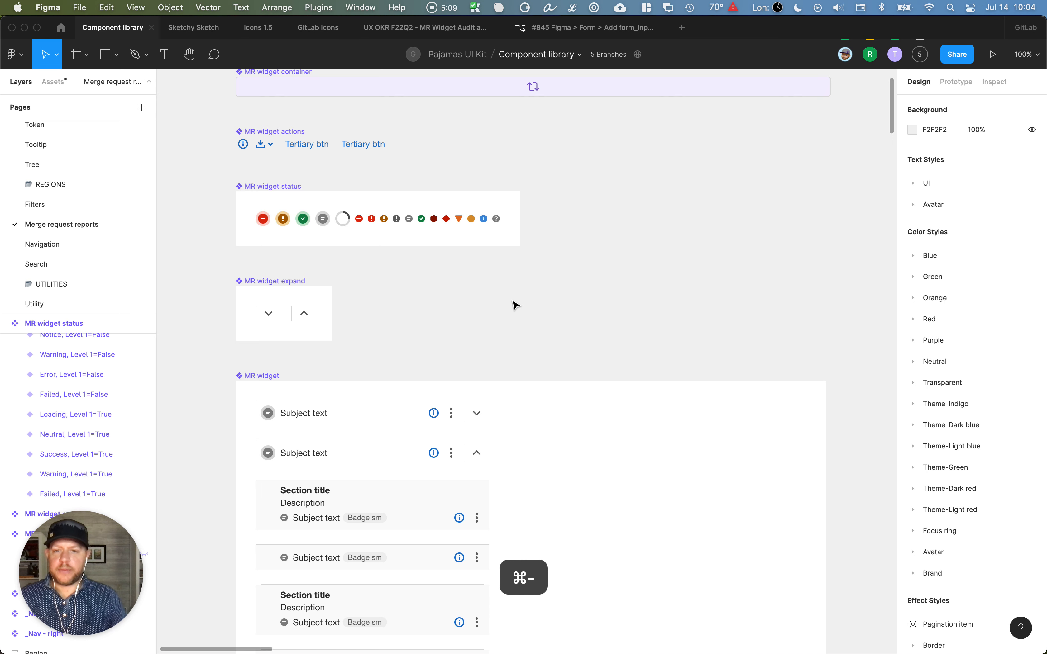
{"action": "scroll", "coordinate": [517, 305], "scroll_direction": "down", "scroll_amount": 3}
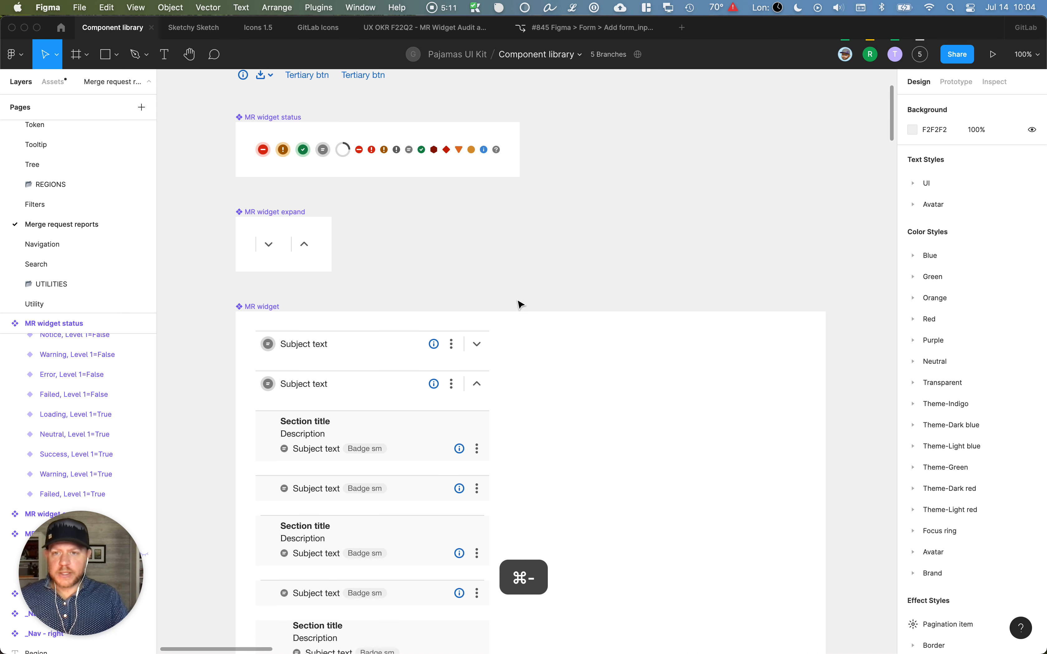
{"action": "scroll", "coordinate": [472, 285], "scroll_direction": "down", "scroll_amount": 6}
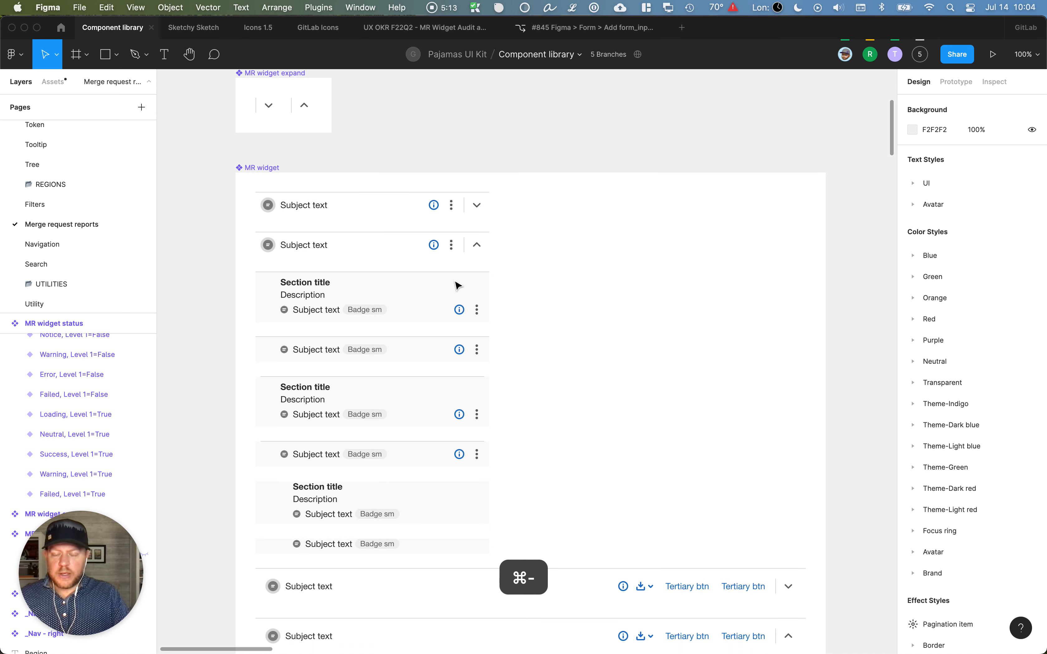
{"action": "scroll", "coordinate": [458, 286], "scroll_direction": "down", "scroll_amount": 1}
{"action": "scroll", "coordinate": [459, 286], "scroll_direction": "up", "scroll_amount": 13}
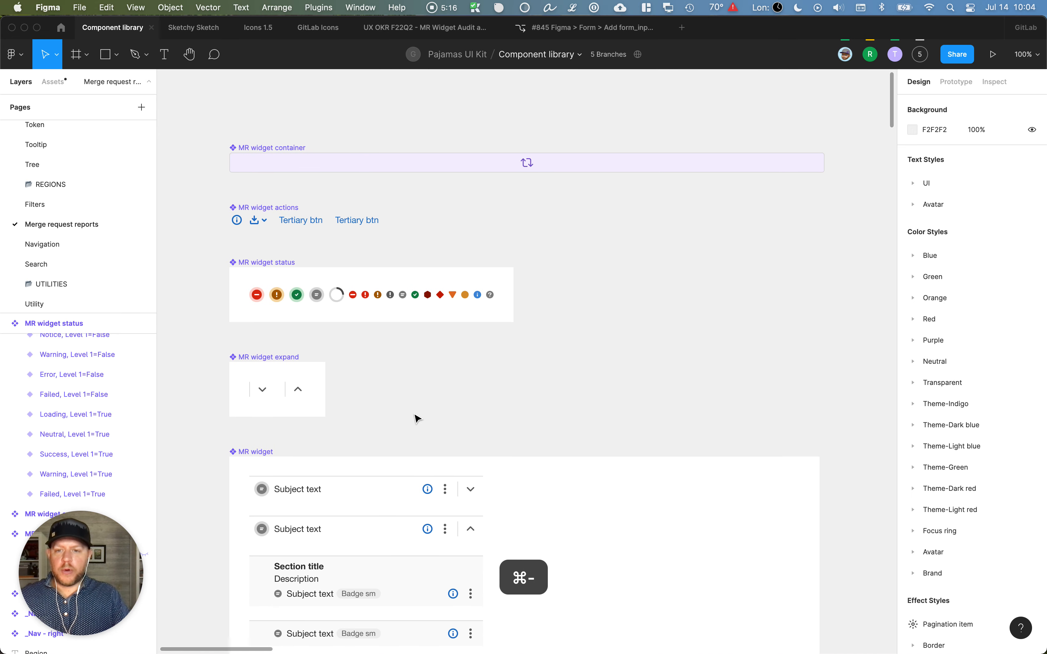
Select the MR widget container and compare the narrow and wide variants of the MR widget component
{"action": "left_click", "coordinate": [525, 163]}
{"action": "scroll", "coordinate": [502, 303], "scroll_direction": "down", "scroll_amount": 8}
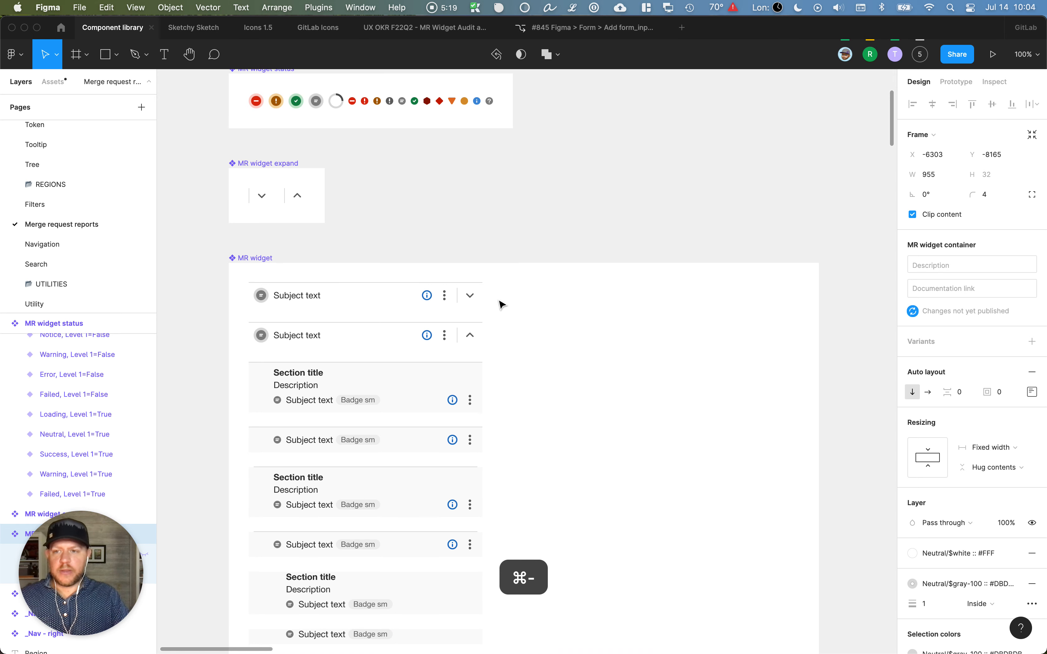
{"action": "scroll", "coordinate": [502, 305], "scroll_direction": "down", "scroll_amount": 4}
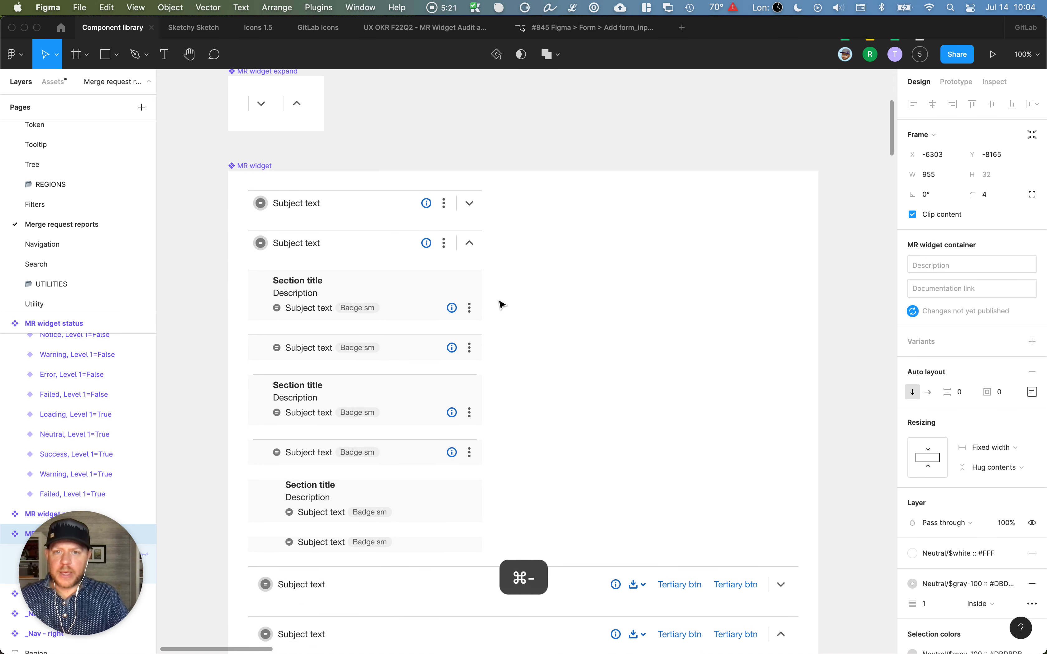
{"action": "scroll", "coordinate": [502, 305], "scroll_direction": "down", "scroll_amount": 14}
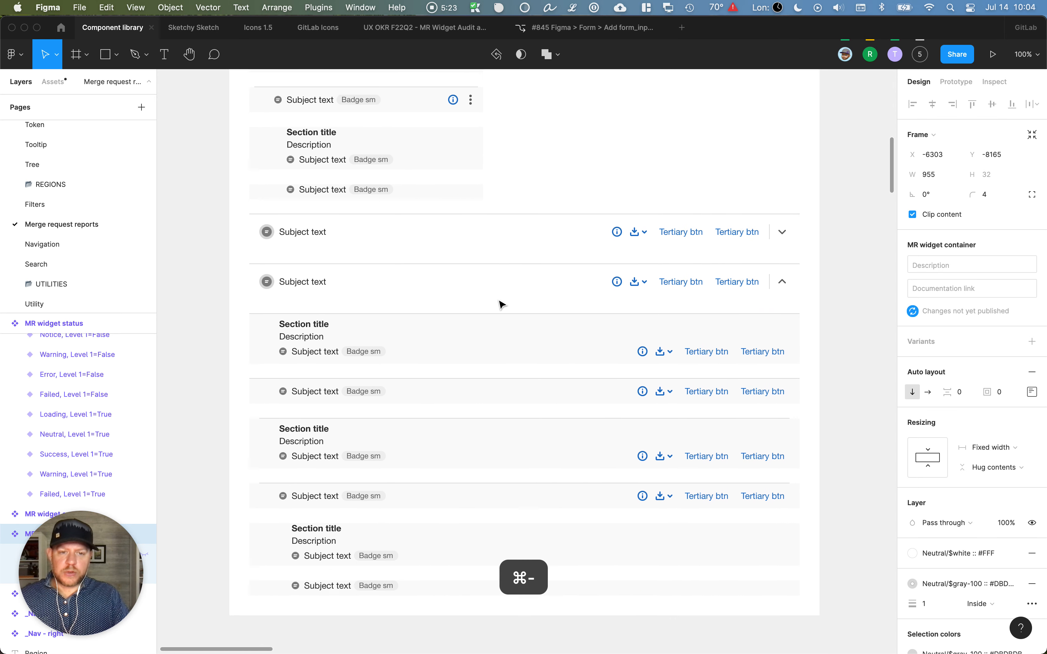
{"action": "scroll", "coordinate": [502, 305], "scroll_direction": "down", "scroll_amount": 2}
{"action": "scroll", "coordinate": [502, 305], "scroll_direction": "up", "scroll_amount": 4}
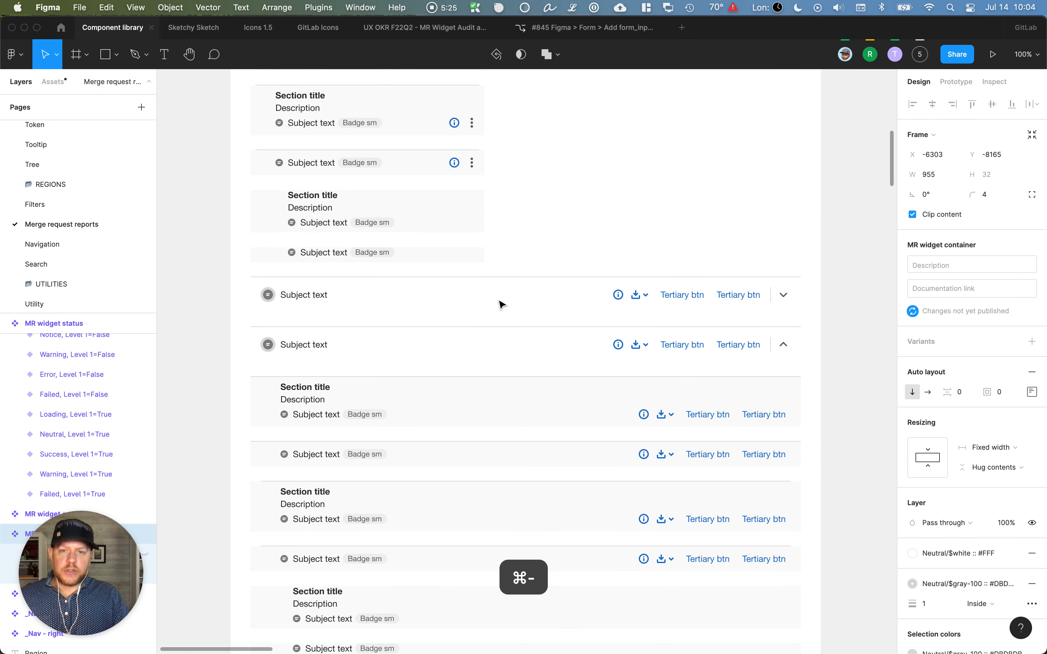
{"action": "scroll", "coordinate": [502, 305], "scroll_direction": "up", "scroll_amount": 7}
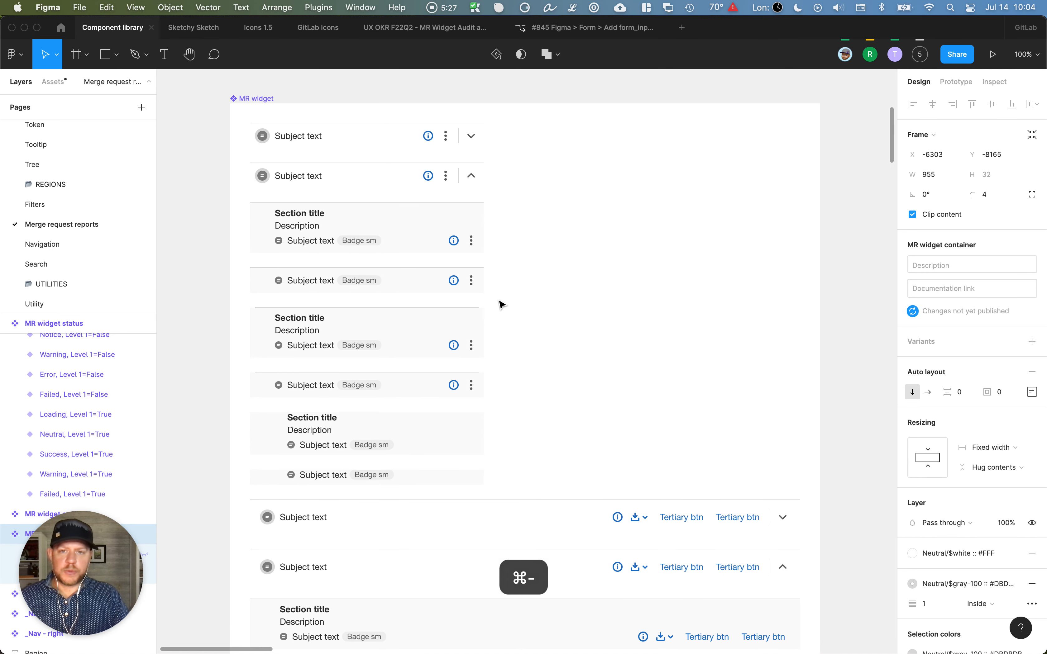
{"action": "scroll", "coordinate": [502, 305], "scroll_direction": "up", "scroll_amount": 5}
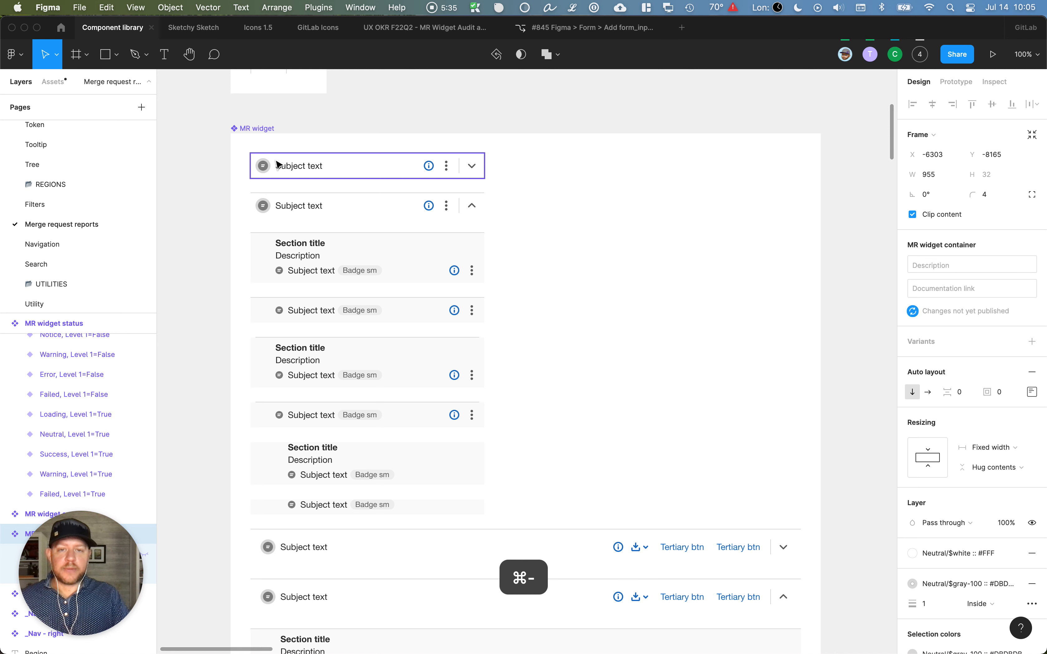
Review the remaining MR widget variants and the _Nav - left and _Nav - right components, and clear the selection
{"action": "scroll", "coordinate": [537, 398], "scroll_direction": "down", "scroll_amount": 7}
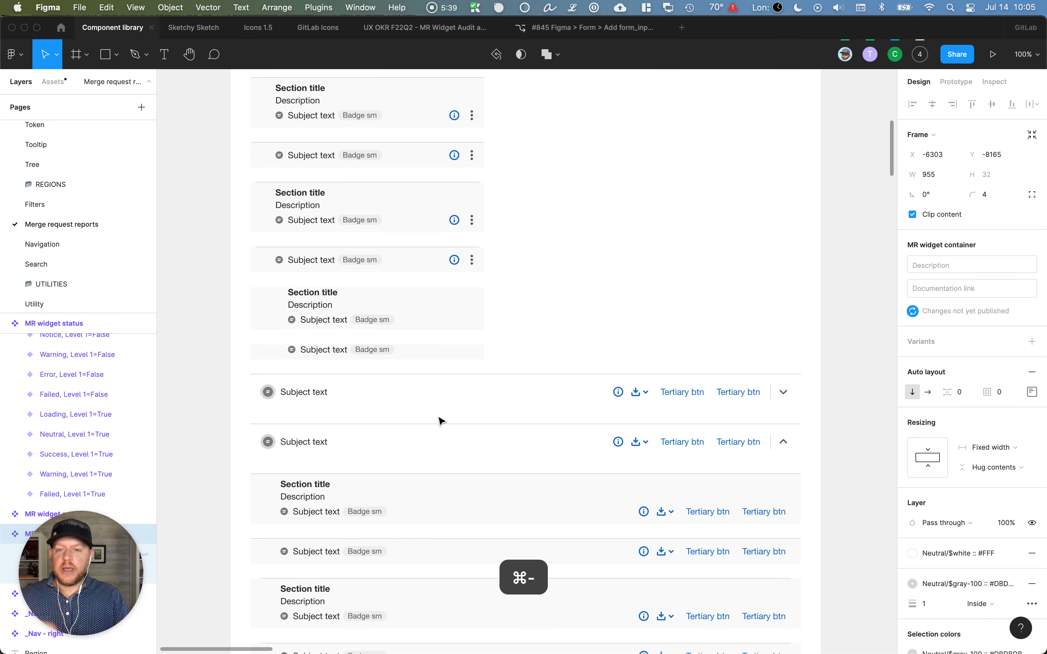
{"action": "scroll", "coordinate": [440, 421], "scroll_direction": "down", "scroll_amount": 10}
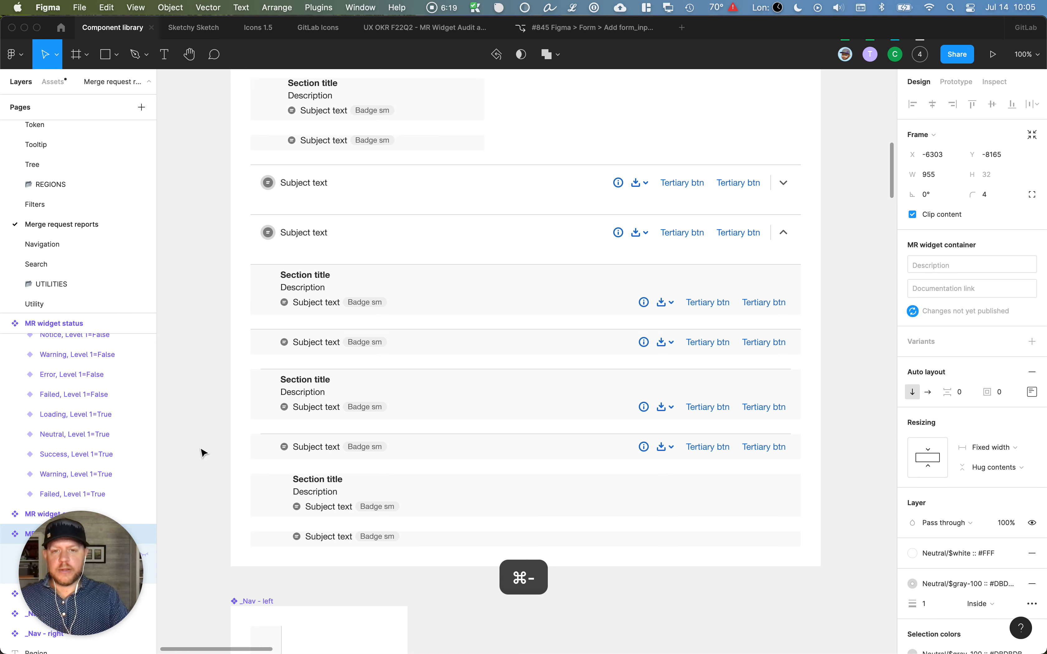
{"action": "scroll", "coordinate": [204, 453], "scroll_direction": "down", "scroll_amount": 10}
{"action": "left_click", "coordinate": [200, 260]}
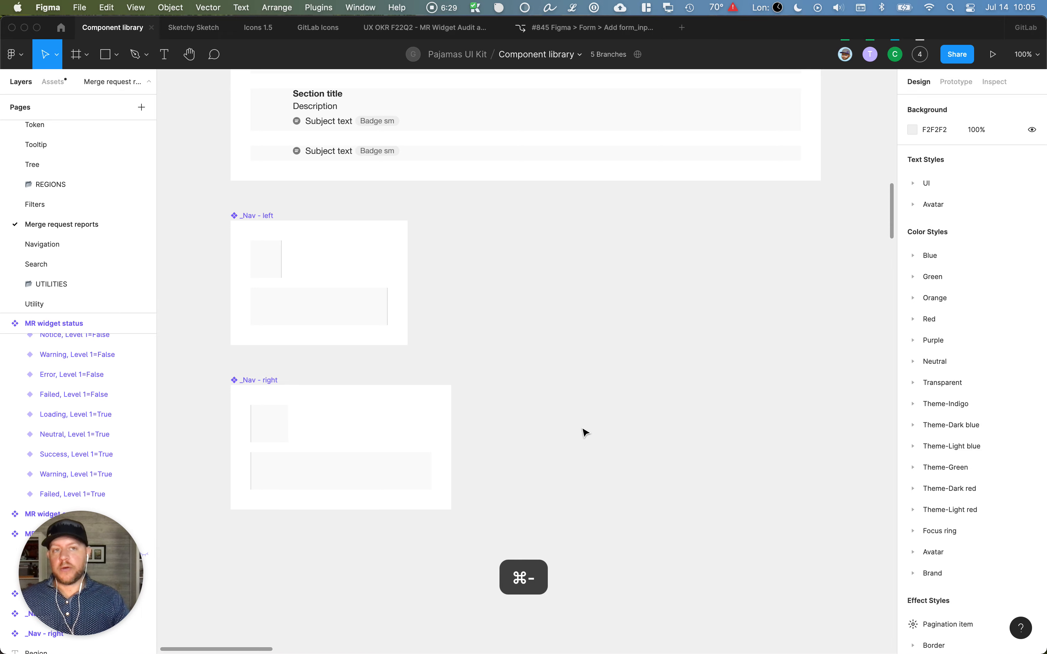
Examine the security and Terraform reports in the 768–1199, 1200+ fixed and 1200+ fluid example frames
{"action": "scroll", "coordinate": [585, 433], "scroll_direction": "down", "scroll_amount": 20}
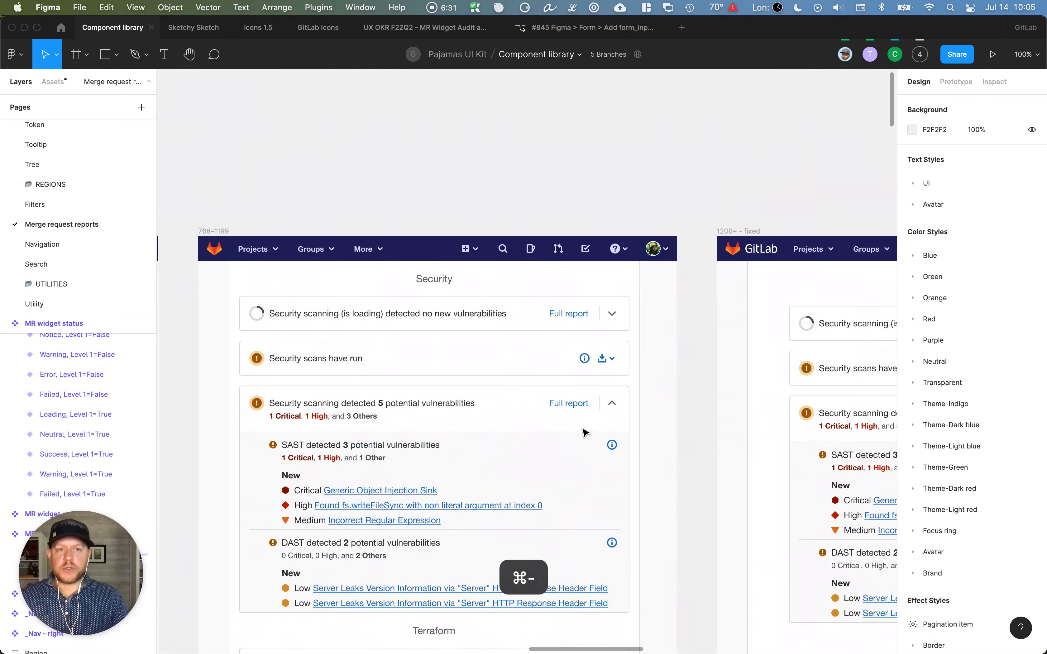
{"action": "scroll", "coordinate": [585, 433], "scroll_direction": "right", "scroll_amount": 13}
{"action": "scroll", "coordinate": [585, 433], "scroll_direction": "down", "scroll_amount": 3}
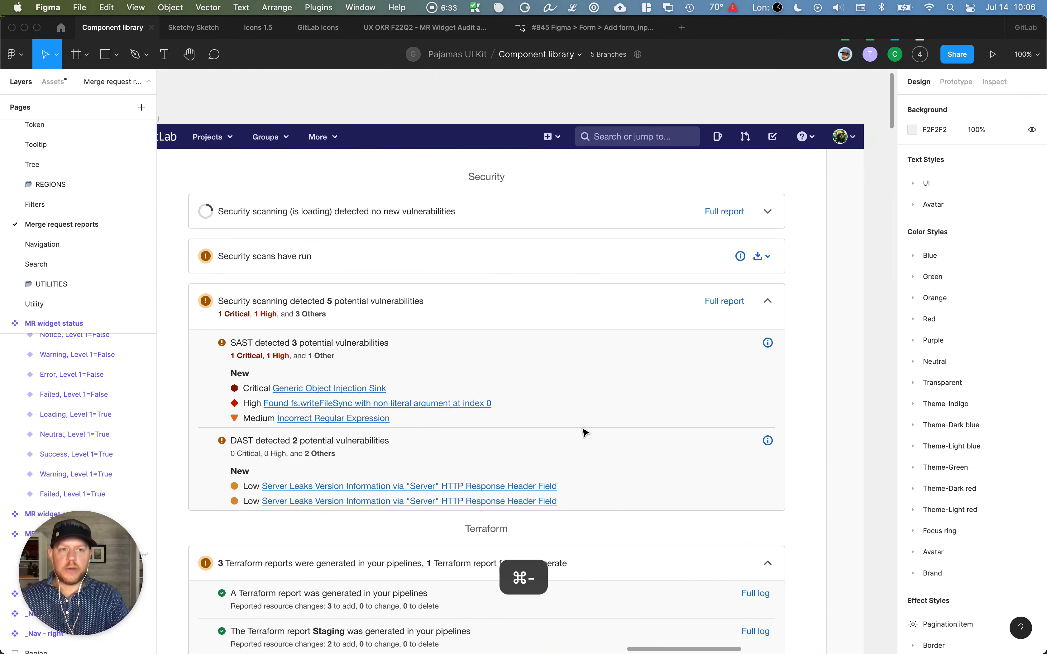
{"action": "scroll", "coordinate": [585, 433], "scroll_direction": "left", "scroll_amount": 3}
{"action": "scroll", "coordinate": [585, 433], "scroll_direction": "down", "scroll_amount": 1}
{"action": "scroll", "coordinate": [585, 433], "scroll_direction": "right", "scroll_amount": 3}
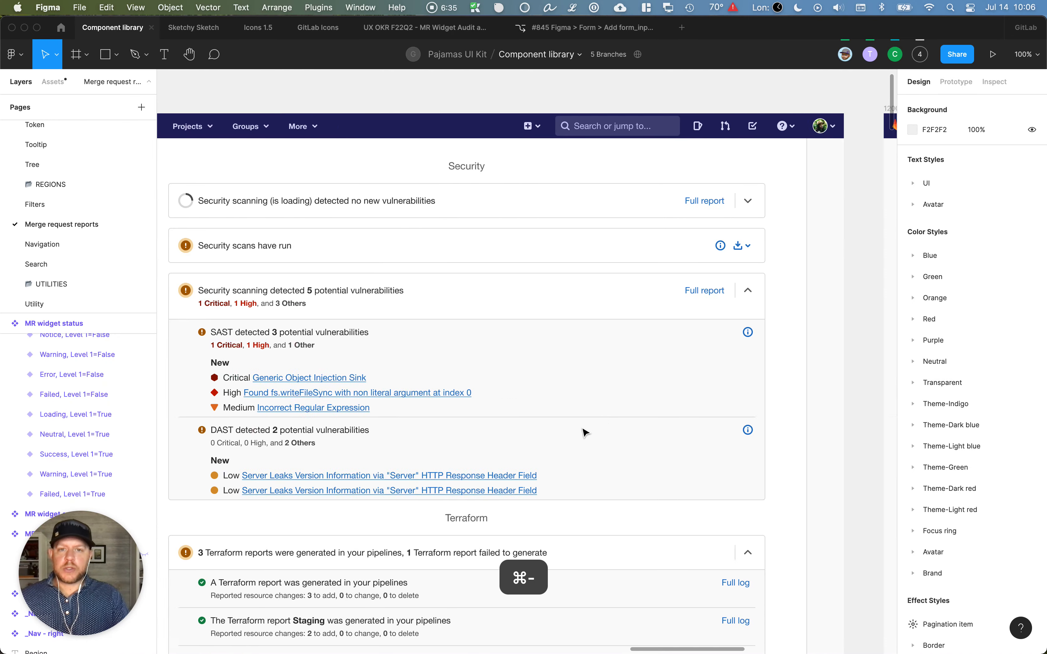
{"action": "scroll", "coordinate": [585, 433], "scroll_direction": "right", "scroll_amount": 5}
{"action": "scroll", "coordinate": [585, 433], "scroll_direction": "down", "scroll_amount": 2}
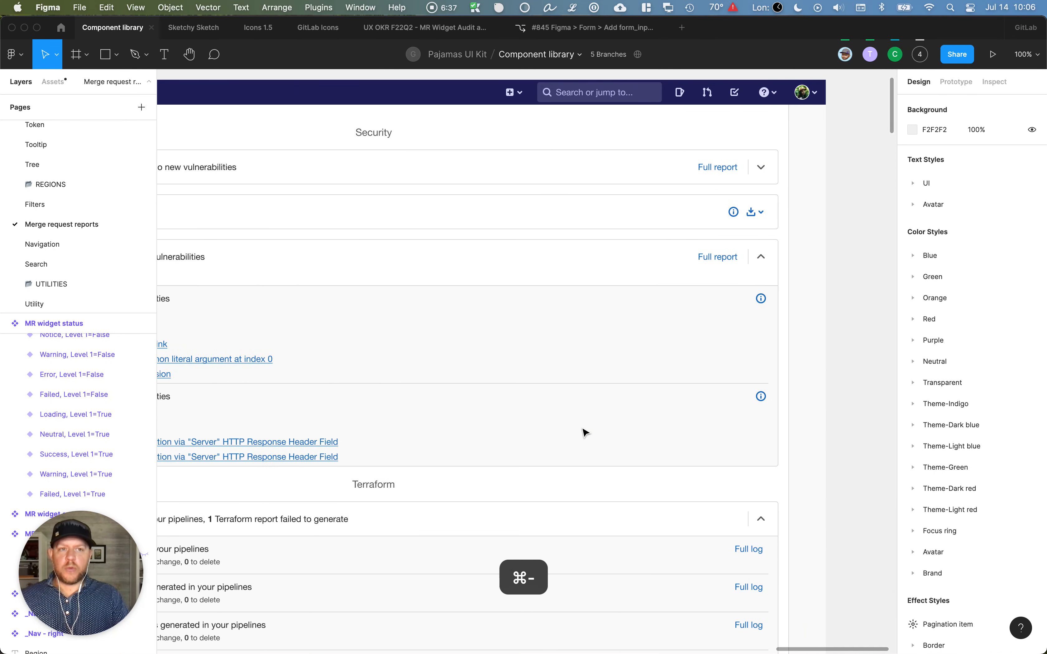
{"action": "scroll", "coordinate": [585, 433], "scroll_direction": "left", "scroll_amount": 10}
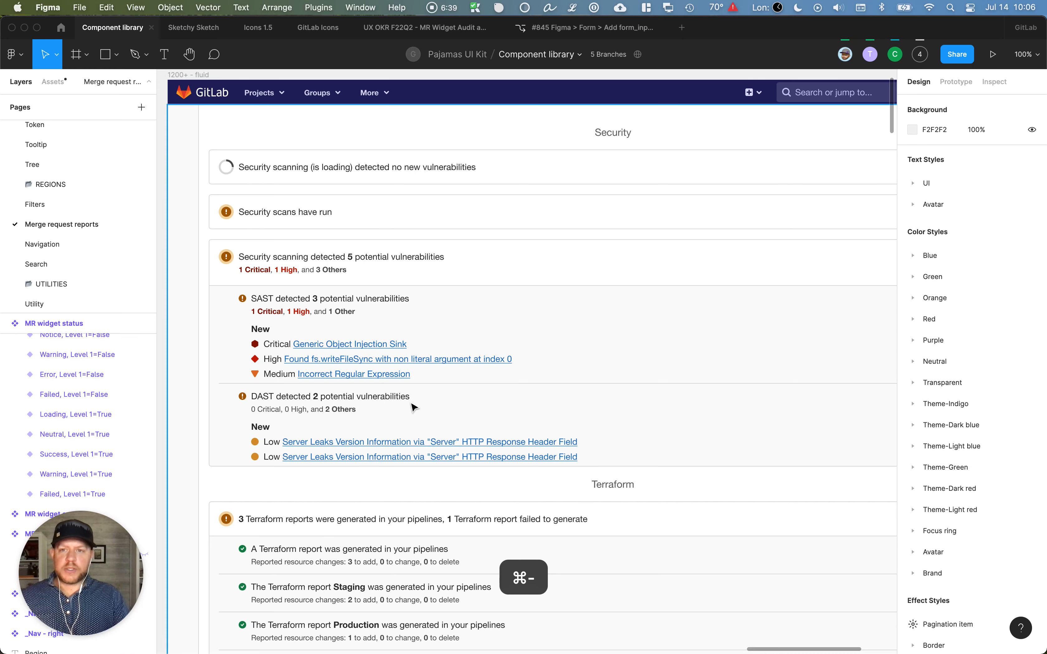
Expand the _Nav - left and _Nav - right instances in the 1200+ fluid example and view the report layout between them
{"action": "left_click", "coordinate": [193, 325]}
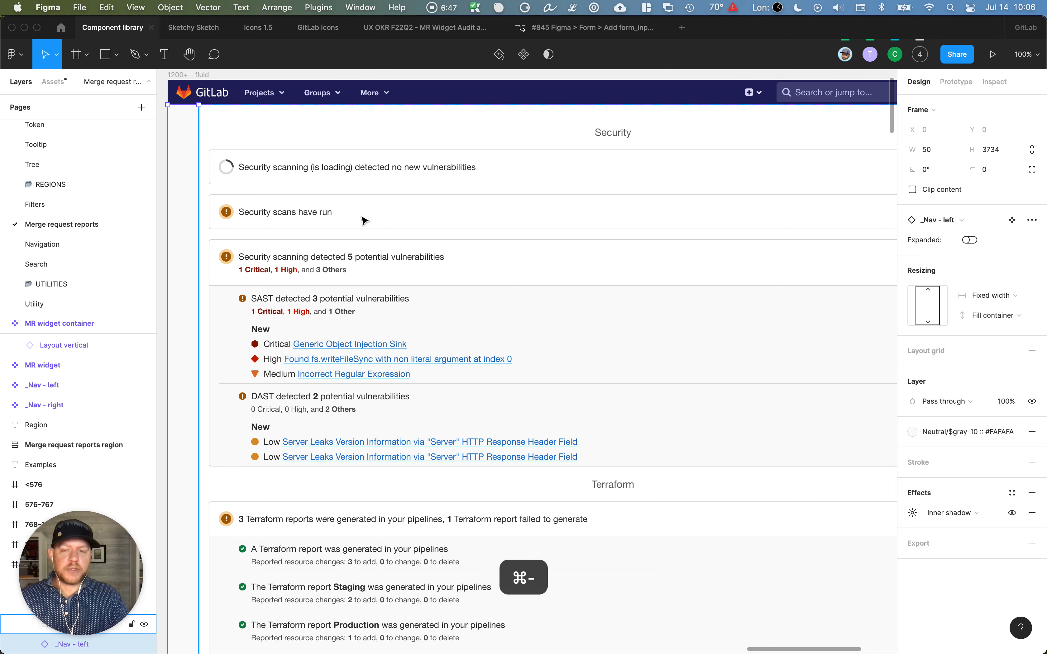
{"action": "left_click", "coordinate": [967, 239]}
{"action": "scroll", "coordinate": [439, 350], "scroll_direction": "right", "scroll_amount": 4}
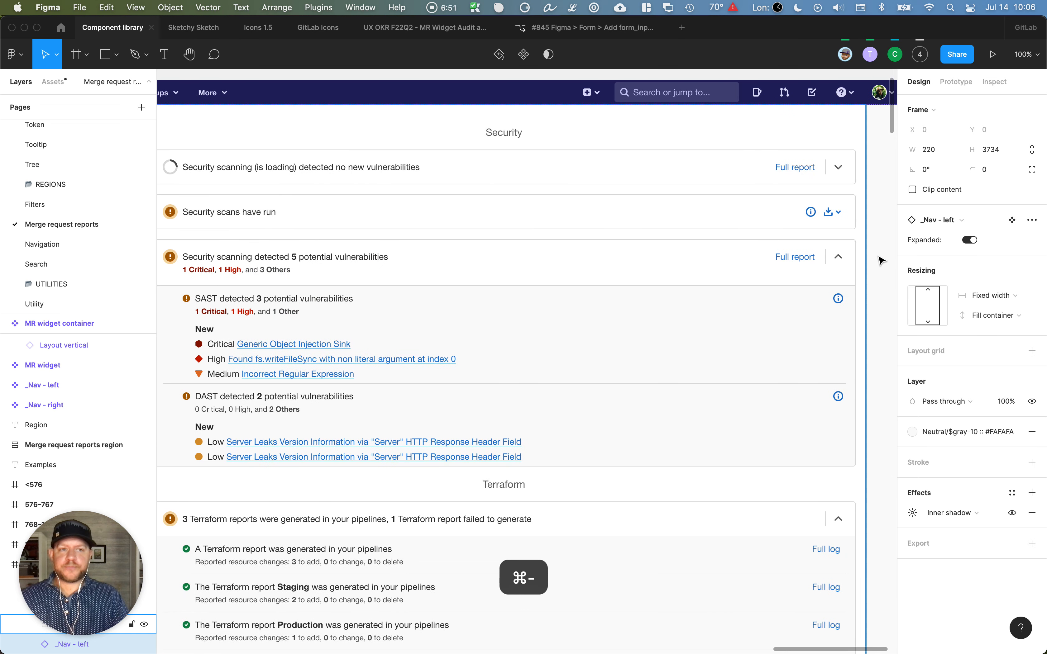
{"action": "left_click", "coordinate": [884, 252]}
{"action": "left_click", "coordinate": [969, 241]}
{"action": "scroll", "coordinate": [622, 310], "scroll_direction": "left", "scroll_amount": 5}
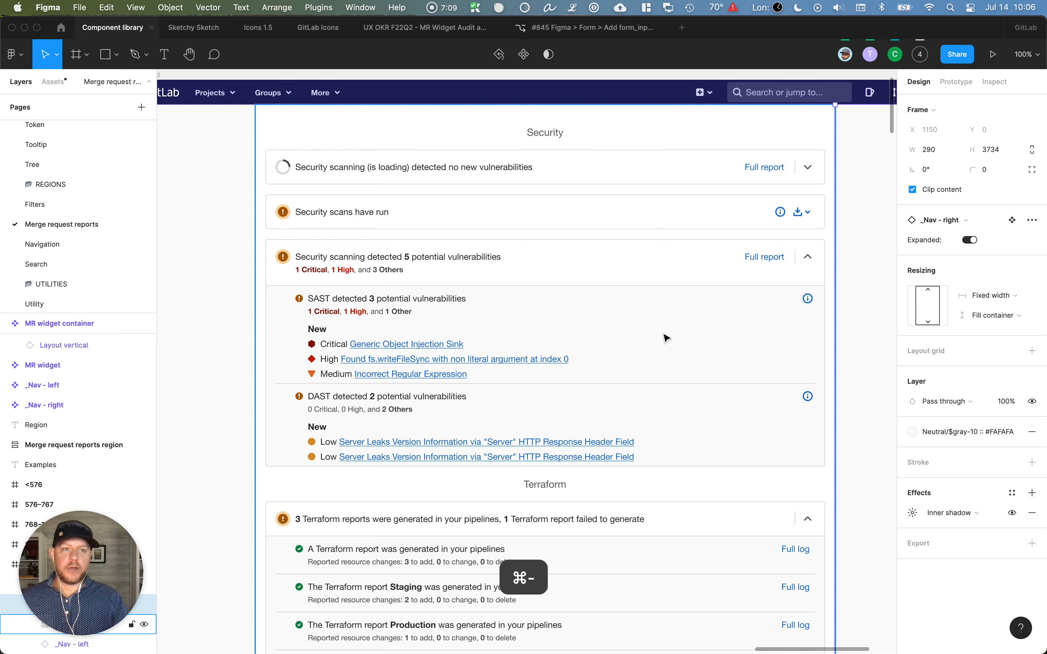
Collapse both the _Nav - right and _Nav - left instances in the 1200+ fluid example
{"action": "left_click", "coordinate": [971, 240]}
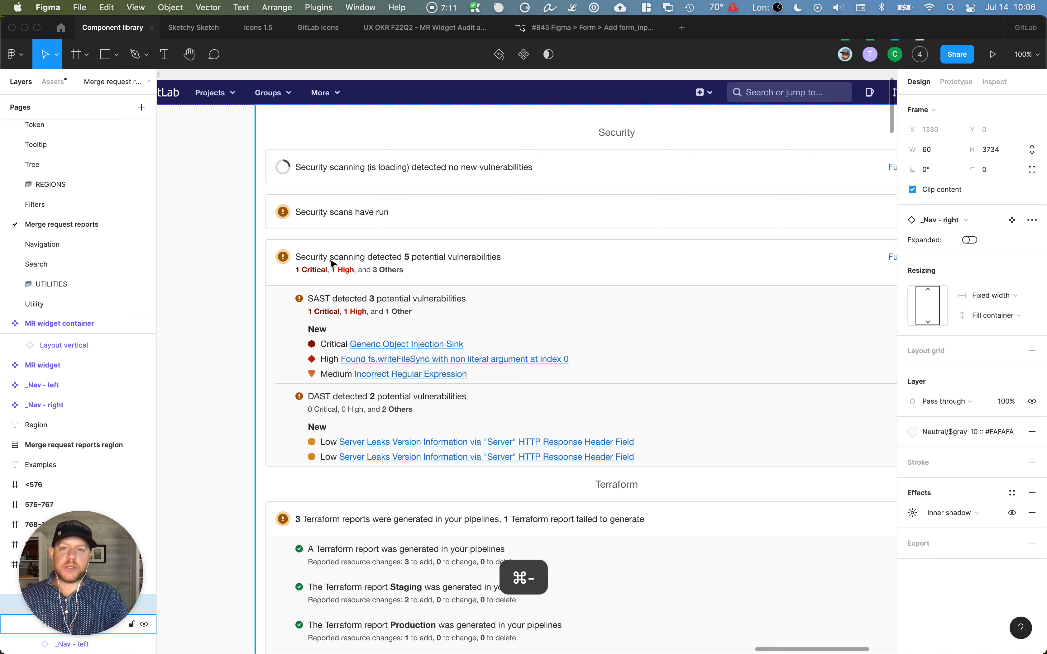
{"action": "left_click", "coordinate": [235, 268]}
{"action": "left_click", "coordinate": [974, 239]}
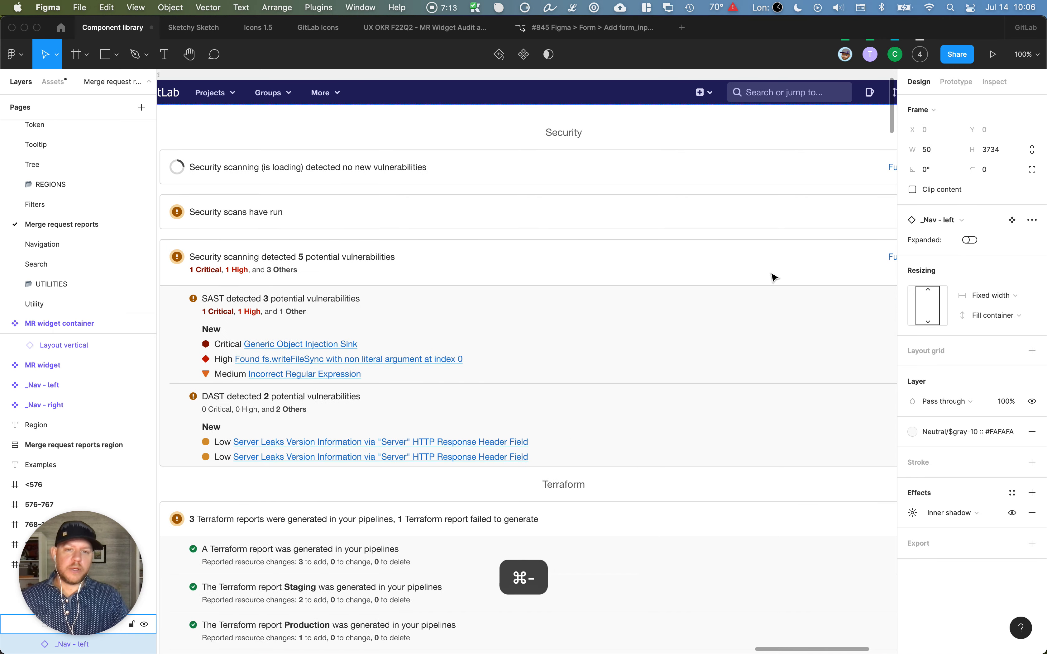
Expand the _Nav - right instance in the 576–767 example to demonstrate the narrowed widgets, and collapse it again
{"action": "scroll", "coordinate": [768, 284], "scroll_direction": "left", "scroll_amount": 5}
{"action": "scroll", "coordinate": [767, 284], "scroll_direction": "left", "scroll_amount": 10}
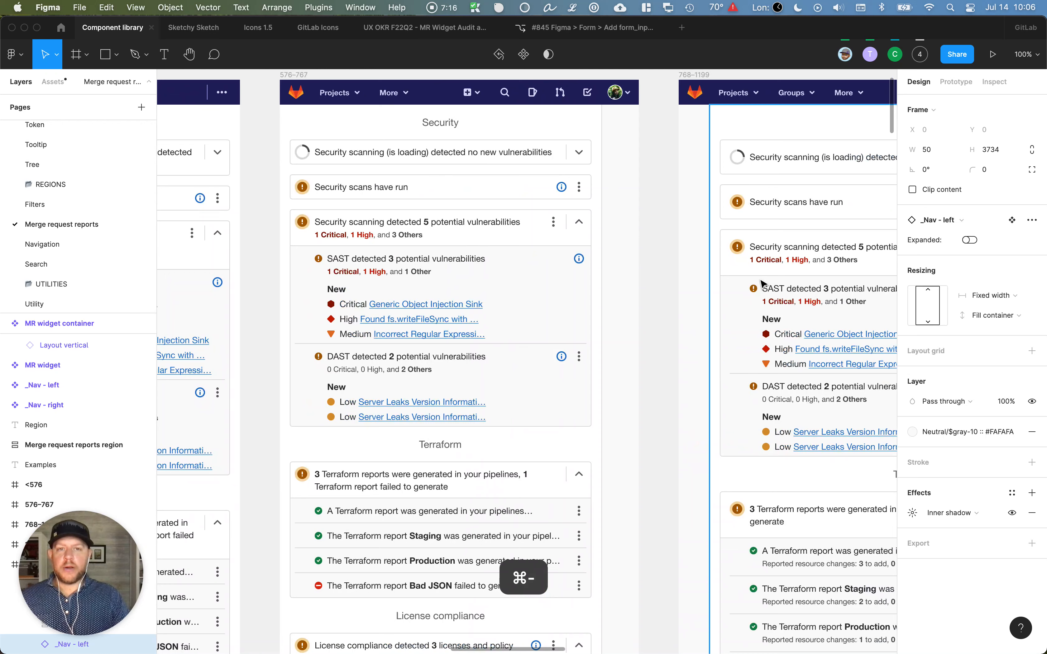
{"action": "left_click", "coordinate": [632, 232]}
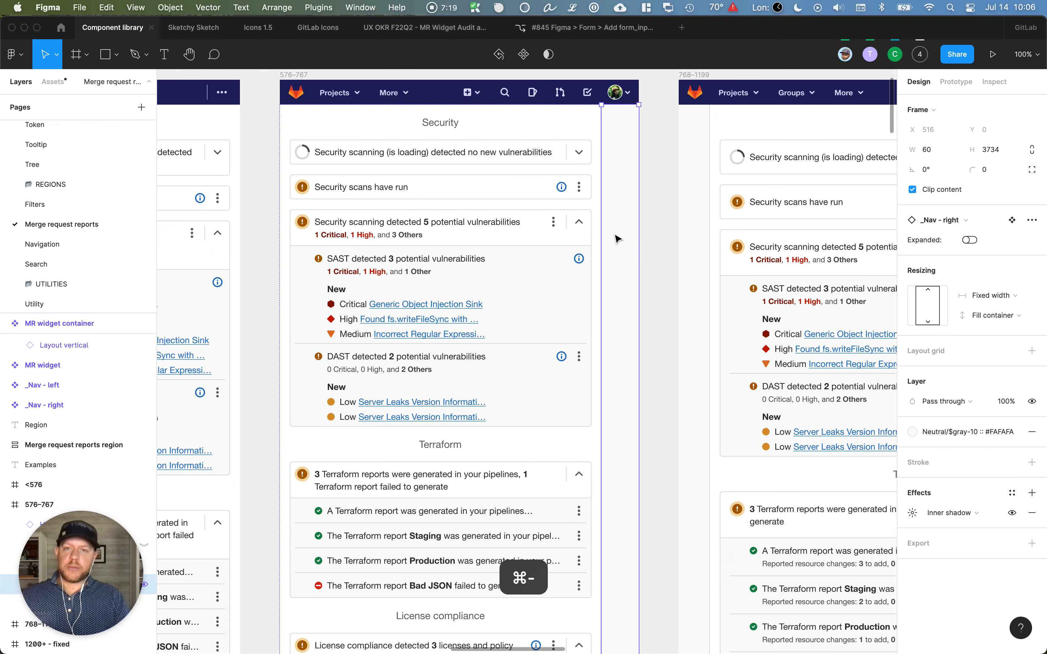
{"action": "left_click", "coordinate": [969, 240]}
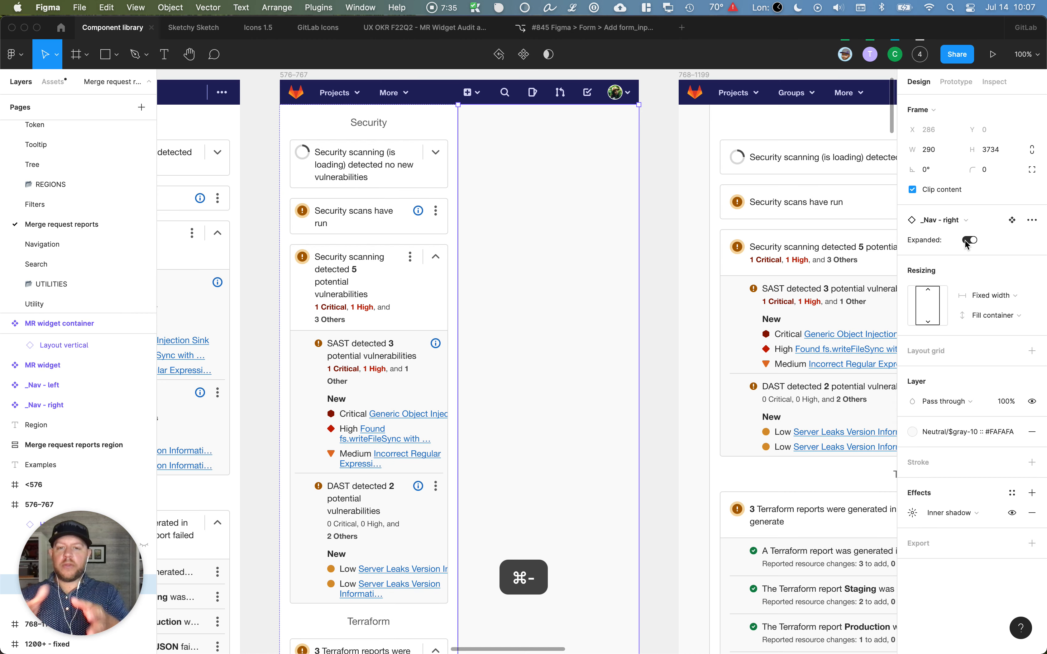
{"action": "key", "text": "super+minus"}
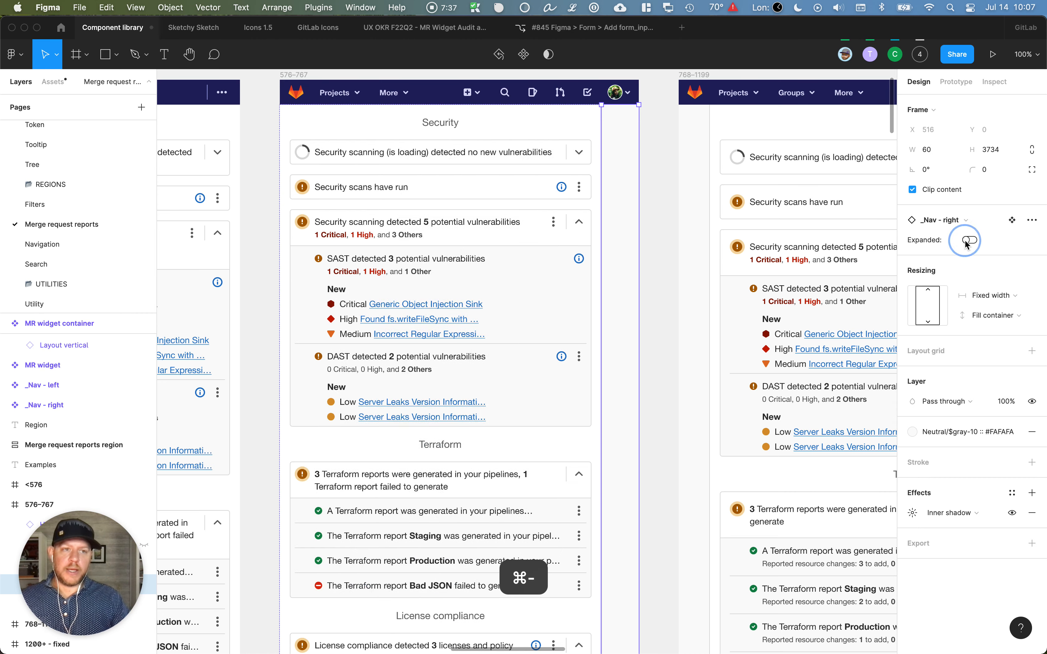
Clear the selection and zoom out to 25% to view the Merge request reports region documentation beside the example frames
{"action": "key", "text": "Escape"}
{"action": "key", "text": "super+minus"}
{"action": "key", "text": "super+minus"}
{"action": "key", "text": "super+minus"}
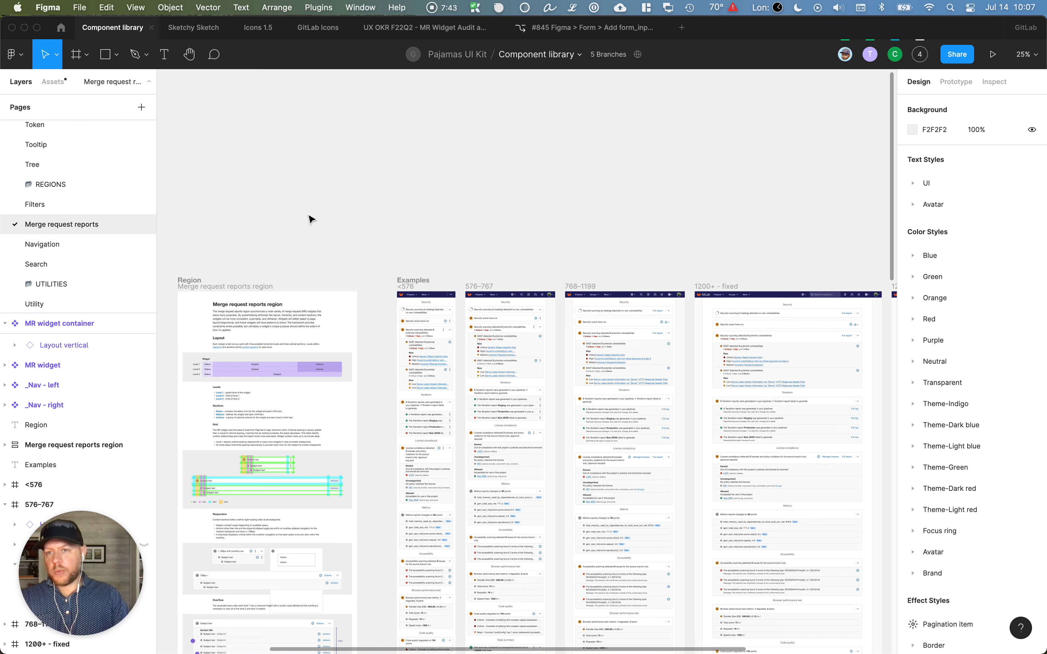
Switch to the MR widget demo file, select the intro text on its first page and show the hidden interface
{"action": "left_click", "coordinate": [330, 213]}
{"action": "scroll", "coordinate": [332, 217], "scroll_direction": "down", "scroll_amount": 5}
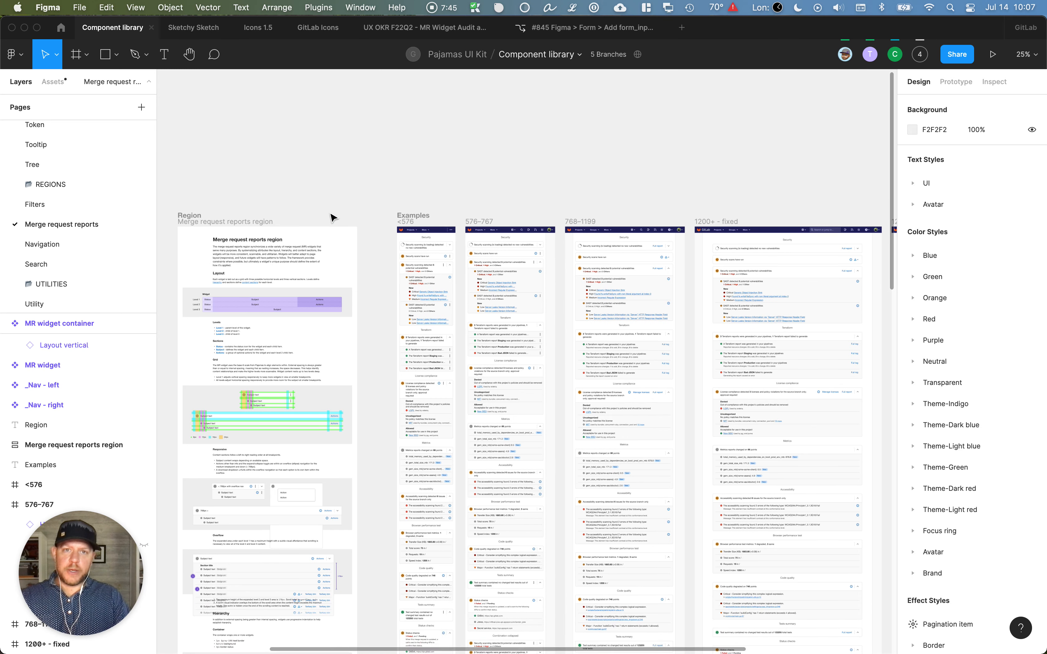
{"action": "key", "text": "super+grave"}
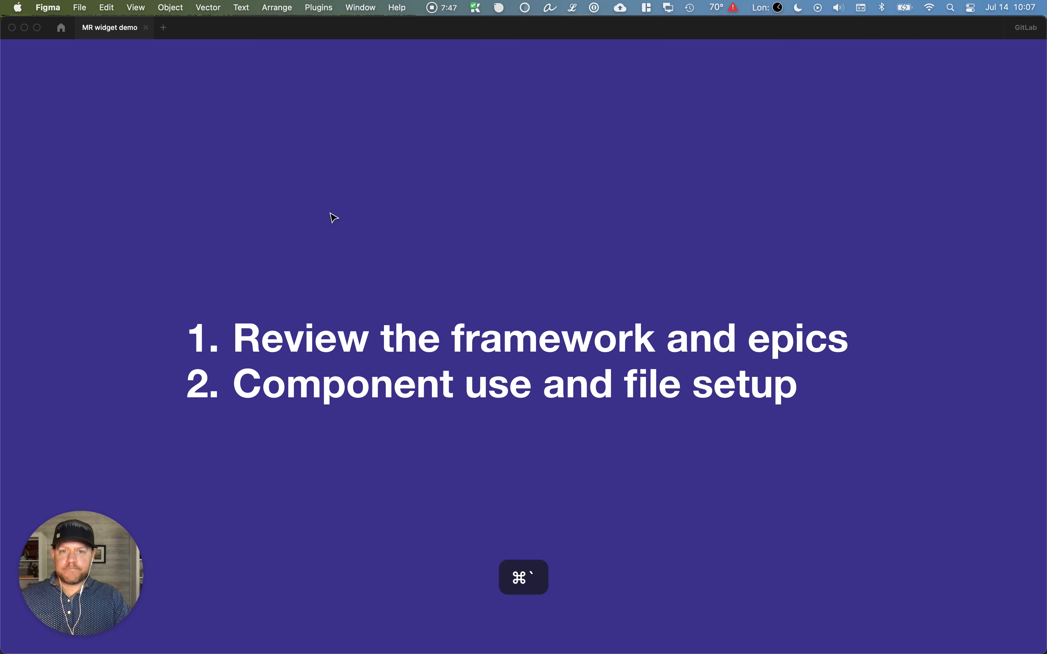
{"action": "left_click", "coordinate": [671, 389]}
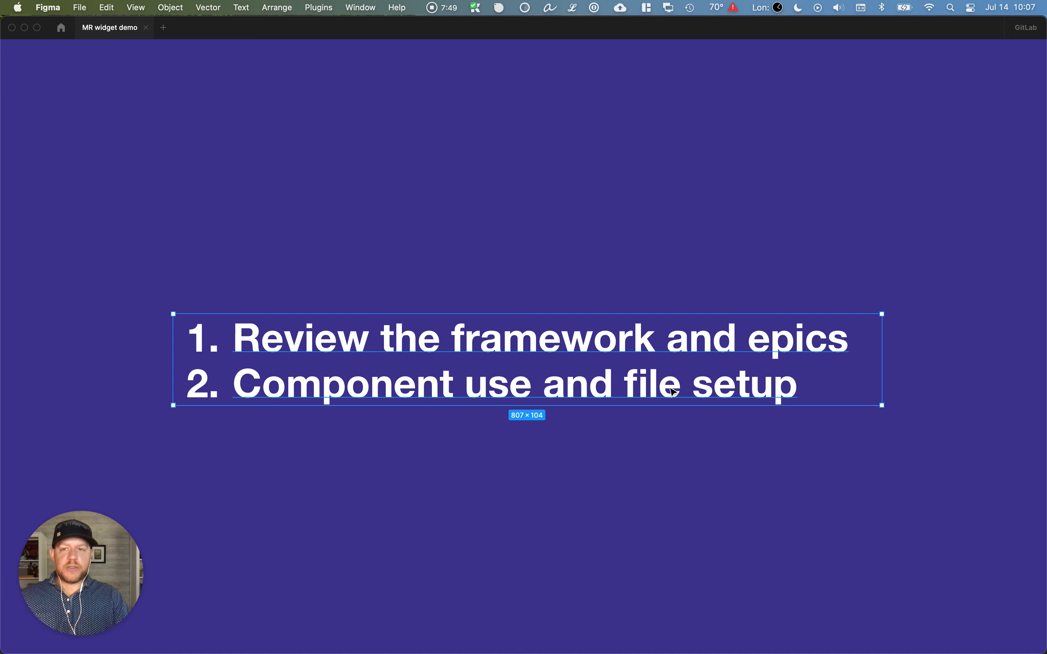
{"action": "key", "text": "super+period"}
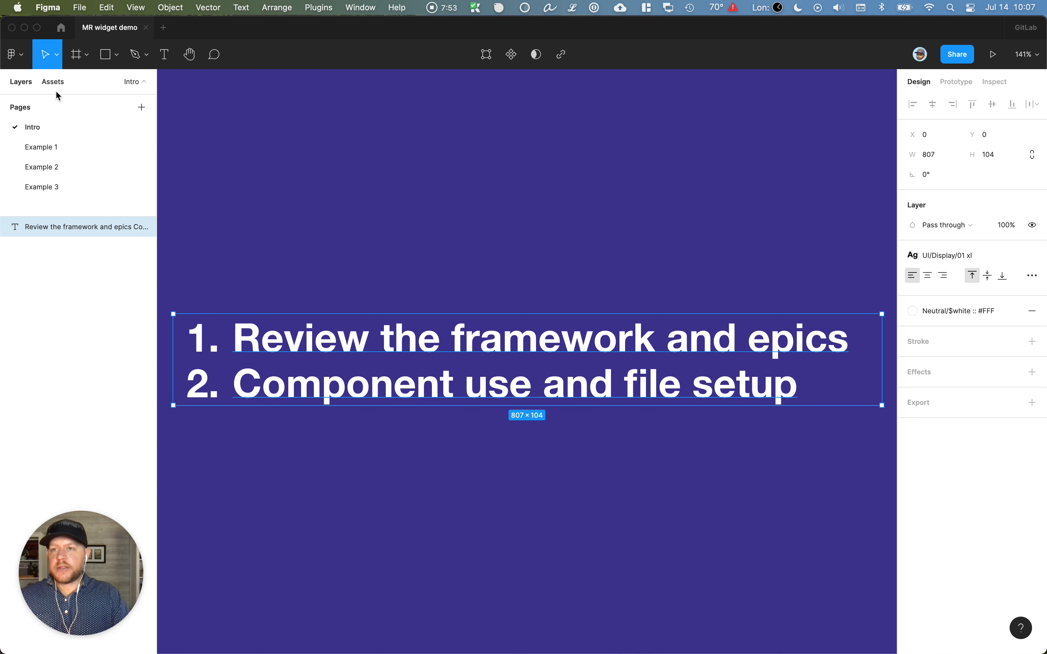
Disable the Component library in the demo file's team libraries and enable it again
{"action": "left_click", "coordinate": [52, 82]}
{"action": "left_click", "coordinate": [141, 108]}
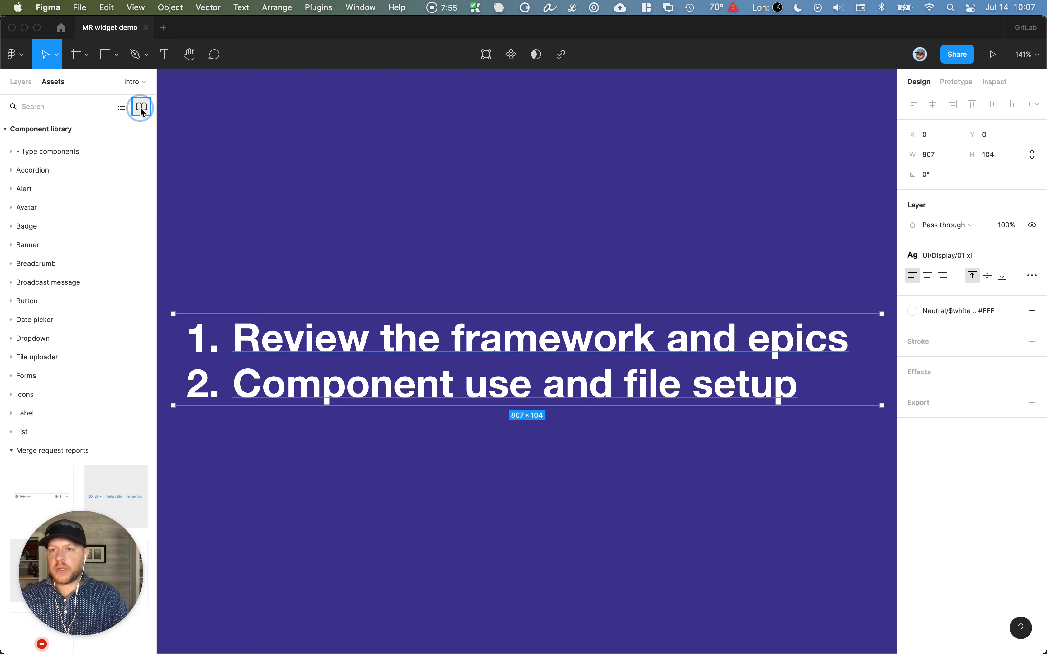
{"action": "scroll", "coordinate": [444, 276], "scroll_direction": "down", "scroll_amount": 5}
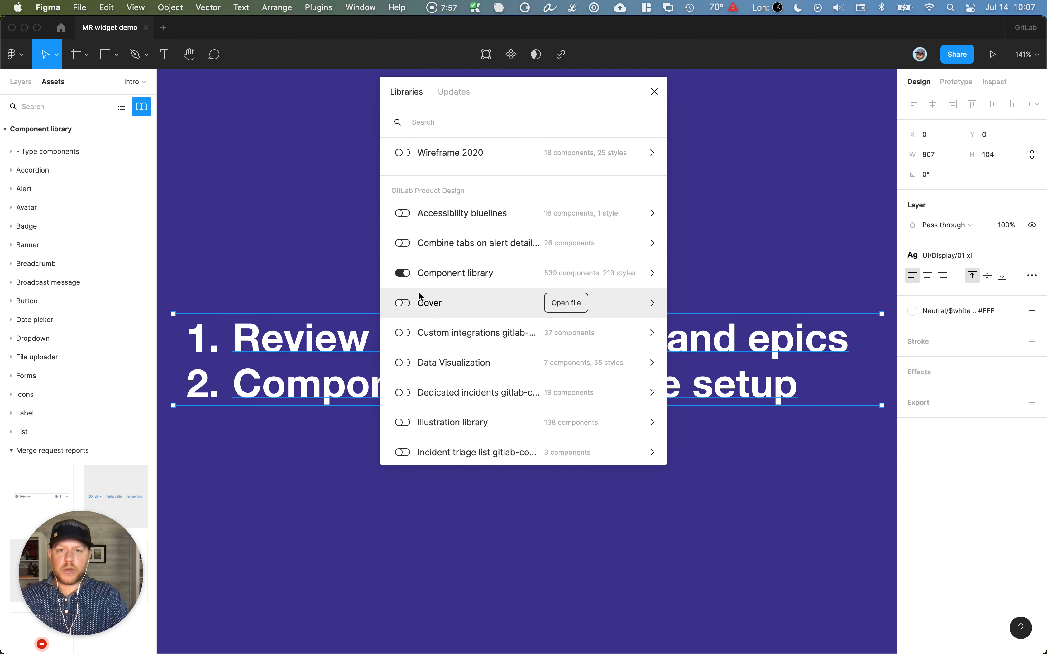
{"action": "left_click", "coordinate": [406, 274]}
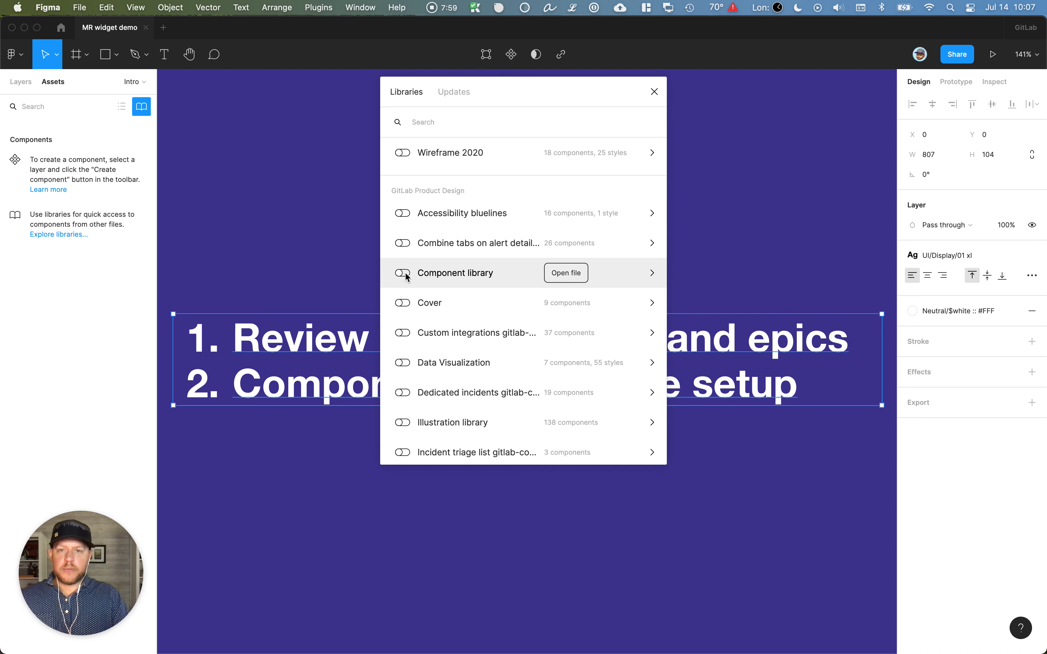
{"action": "left_click", "coordinate": [404, 273]}
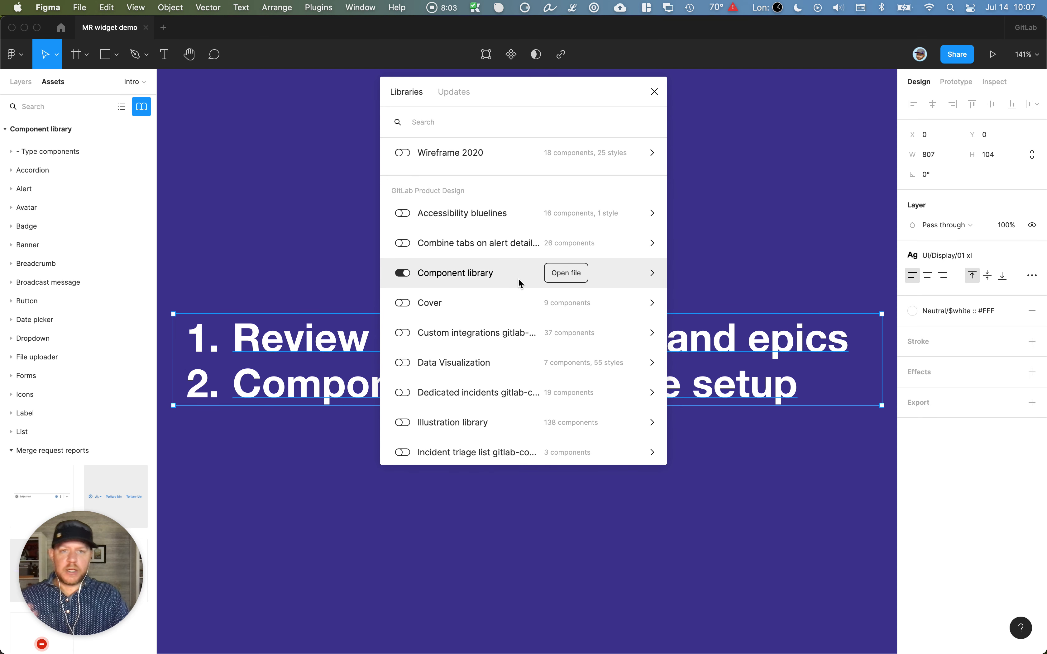
{"action": "left_click", "coordinate": [654, 92]}
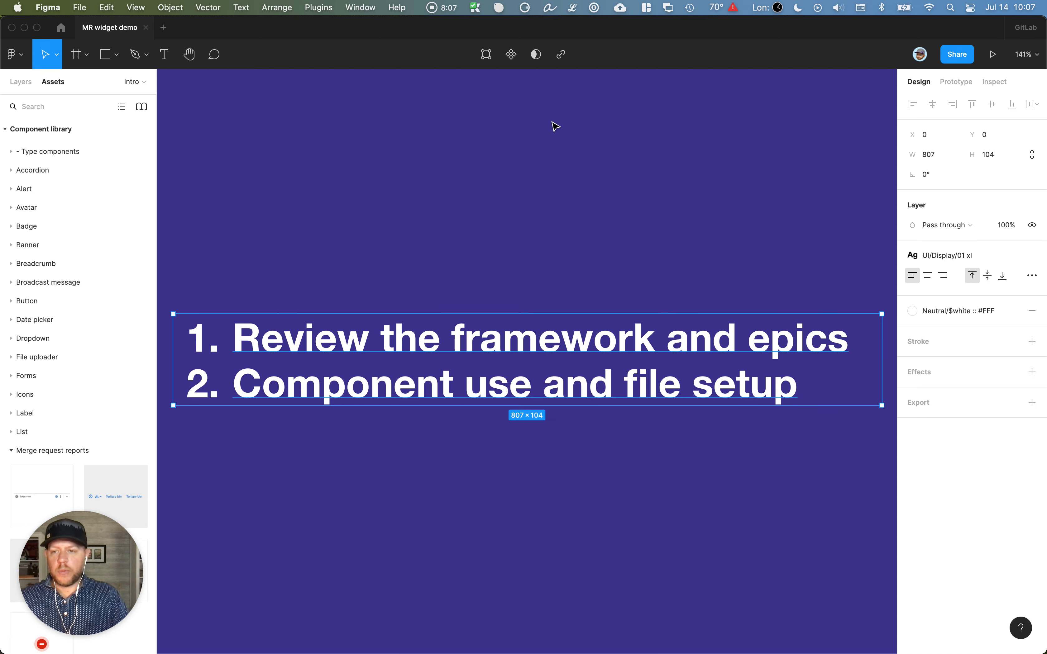
Open the Example 1 page and examine the screenshot of the current merge request widgets
{"action": "left_click", "coordinate": [28, 87]}
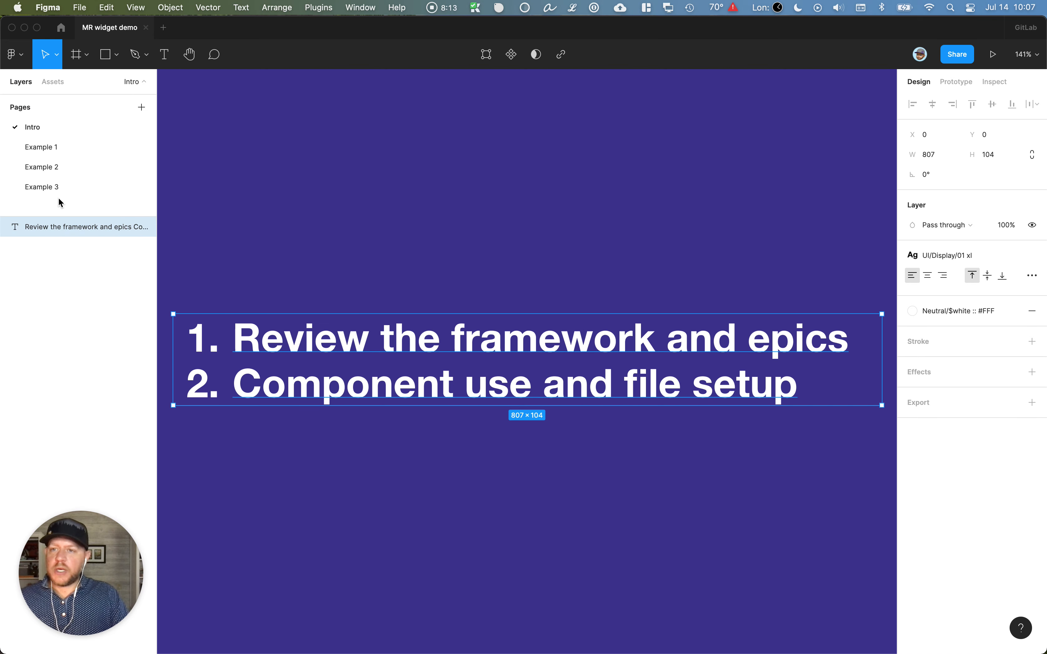
{"action": "left_click", "coordinate": [47, 148]}
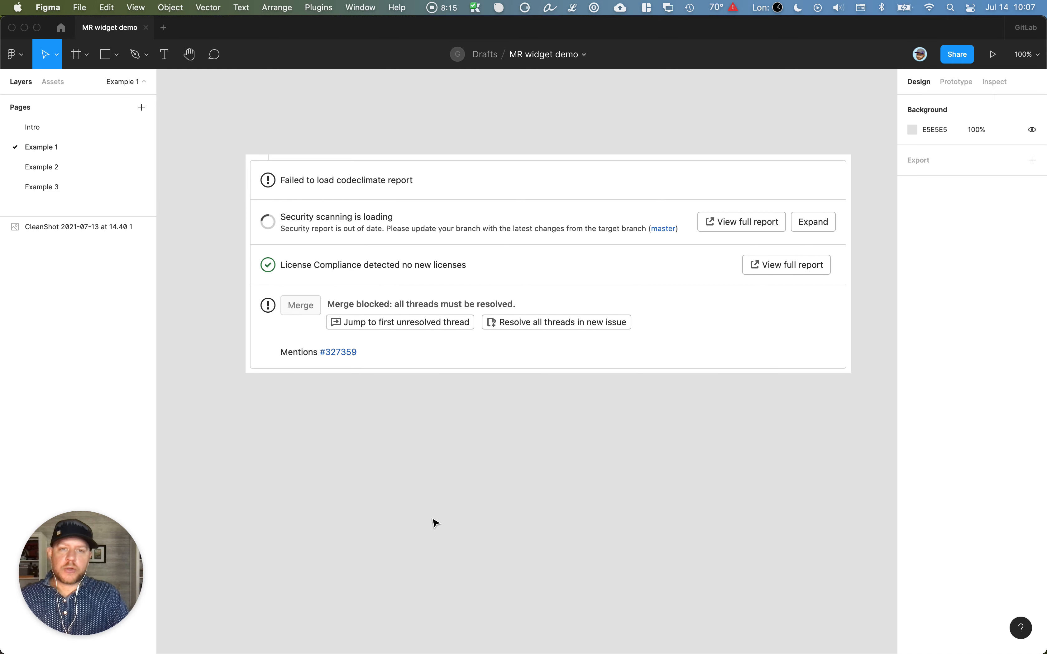
{"action": "scroll", "coordinate": [435, 523], "scroll_direction": "right", "scroll_amount": 3}
{"action": "scroll", "coordinate": [434, 523], "scroll_direction": "down", "scroll_amount": 2}
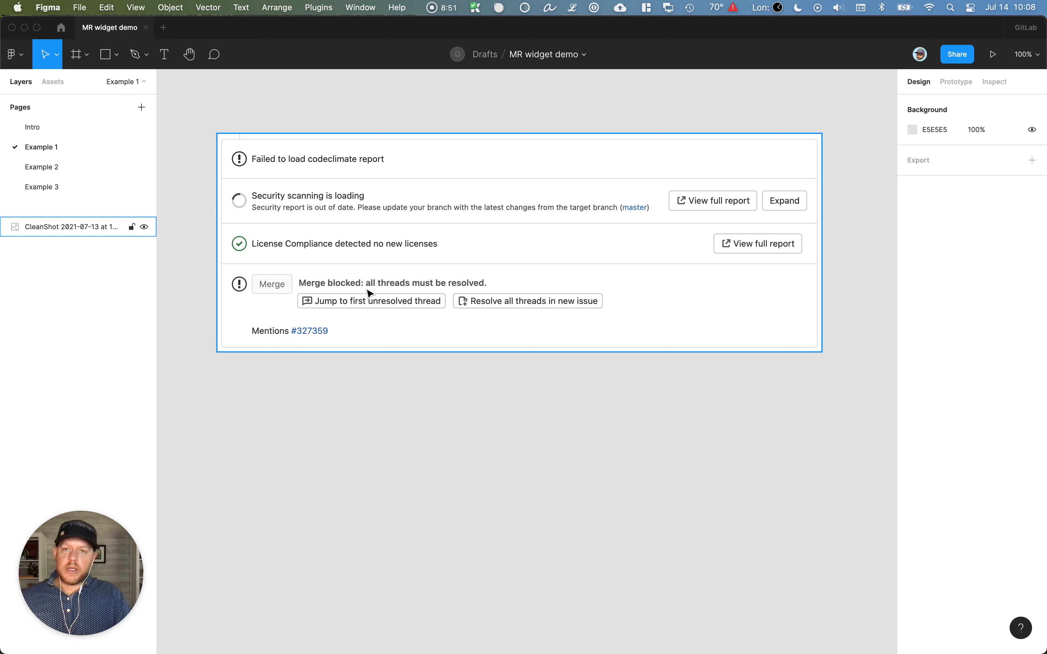
{"action": "scroll", "coordinate": [367, 290], "scroll_direction": "right", "scroll_amount": 1}
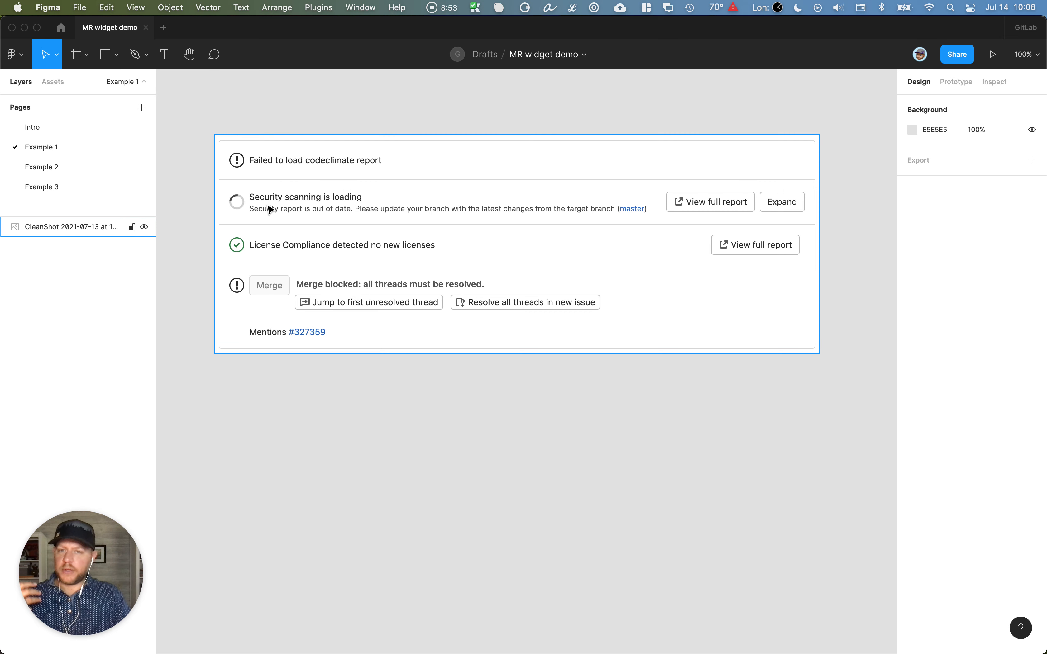
{"action": "left_click", "coordinate": [833, 233]}
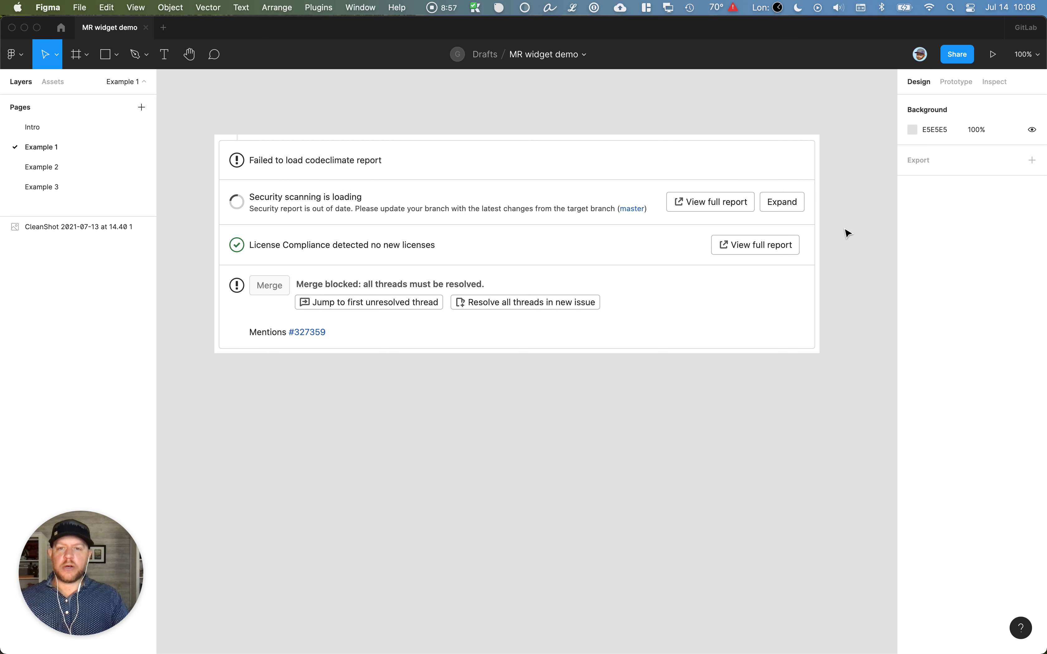
{"action": "scroll", "coordinate": [848, 294], "scroll_direction": "down", "scroll_amount": 2}
{"action": "scroll", "coordinate": [847, 294], "scroll_direction": "right", "scroll_amount": 1}
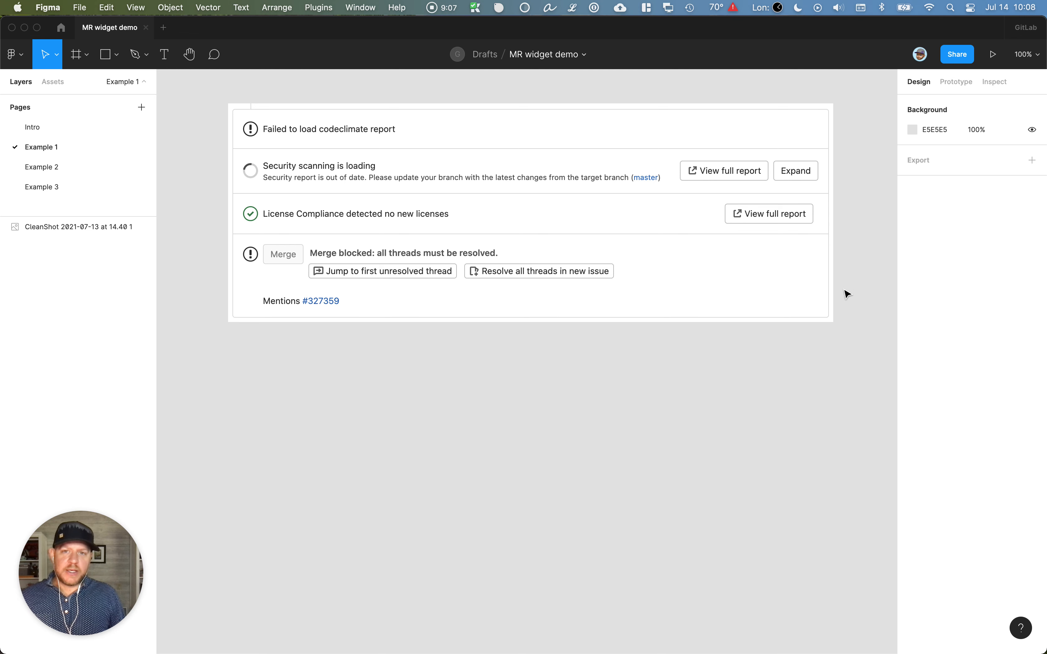
{"action": "scroll", "coordinate": [844, 290], "scroll_direction": "left", "scroll_amount": 1}
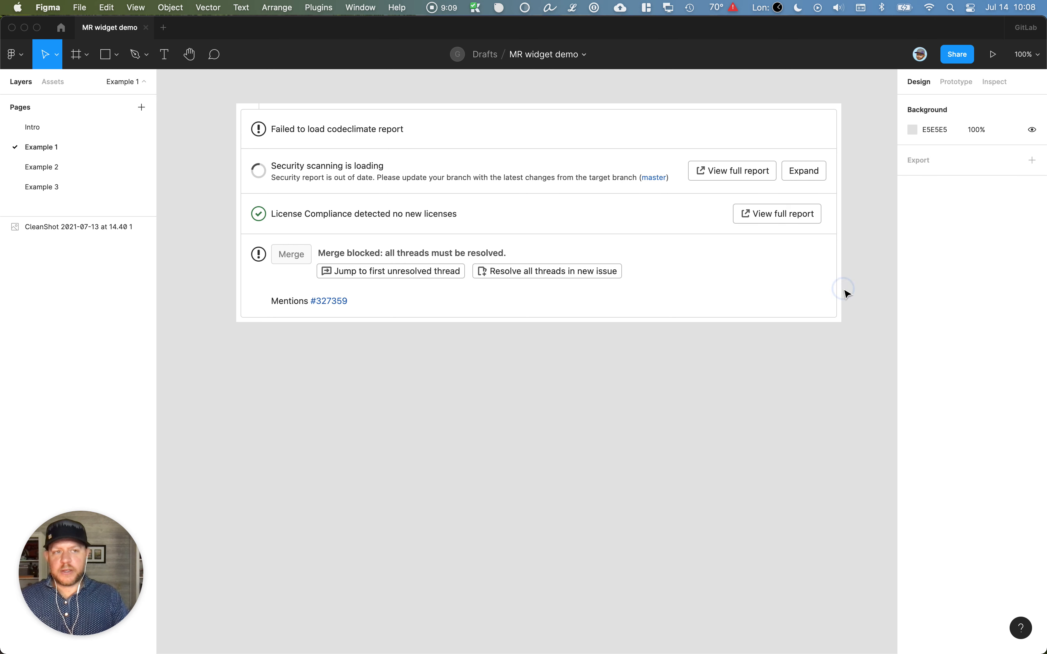
{"action": "left_click", "coordinate": [845, 291]}
{"action": "scroll", "coordinate": [844, 291], "scroll_direction": "right", "scroll_amount": 1}
{"action": "left_click", "coordinate": [844, 290]}
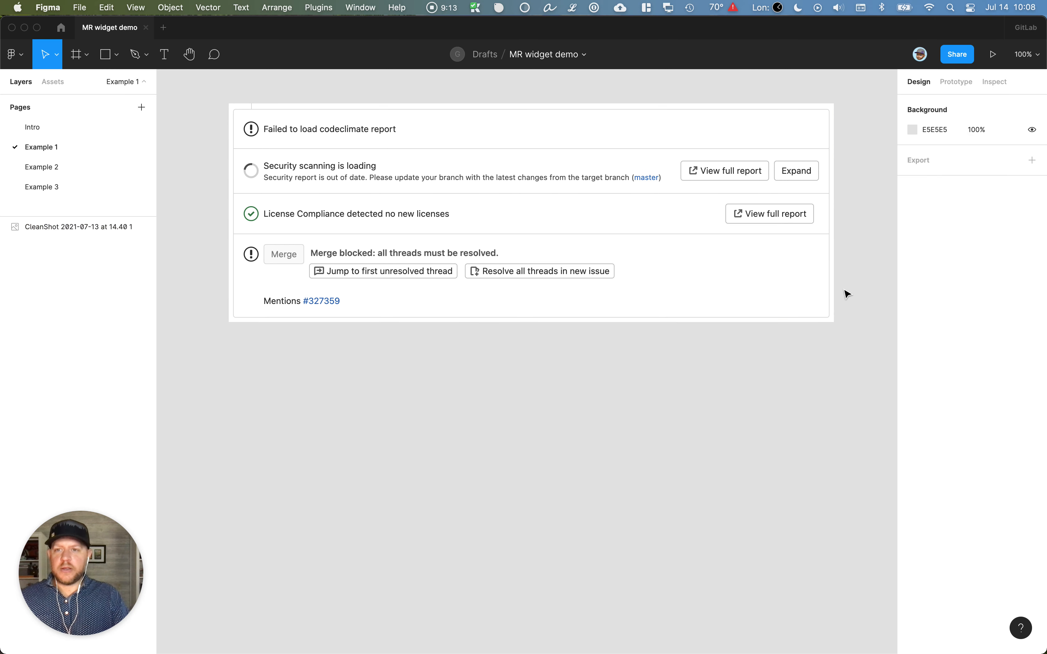
Draw a 971 × 364 frame below the widget screenshot, aligned with its edges at X 0, Y 422
{"action": "scroll", "coordinate": [848, 295], "scroll_direction": "down", "scroll_amount": 1}
{"action": "key", "text": "f"}
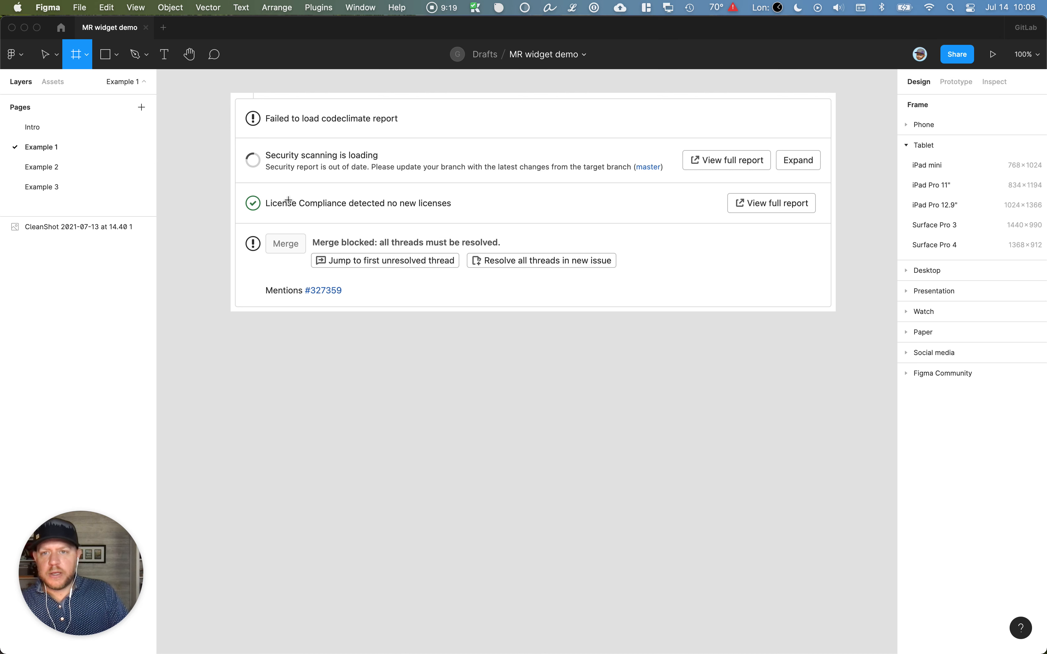
{"action": "left_click_drag", "start_coordinate": [221, 384], "coordinate": [836, 600]}
{"action": "left_click_drag", "start_coordinate": [222, 486], "coordinate": [231, 487]}
{"action": "left_click_drag", "start_coordinate": [303, 485], "coordinate": [303, 456]}
{"action": "left_click_drag", "start_coordinate": [389, 571], "coordinate": [390, 583]}
Place an MR widget container from the Component library in Frame 1, centred horizontally at X 8 and moved up to Y 18
{"action": "left_click", "coordinate": [55, 86]}
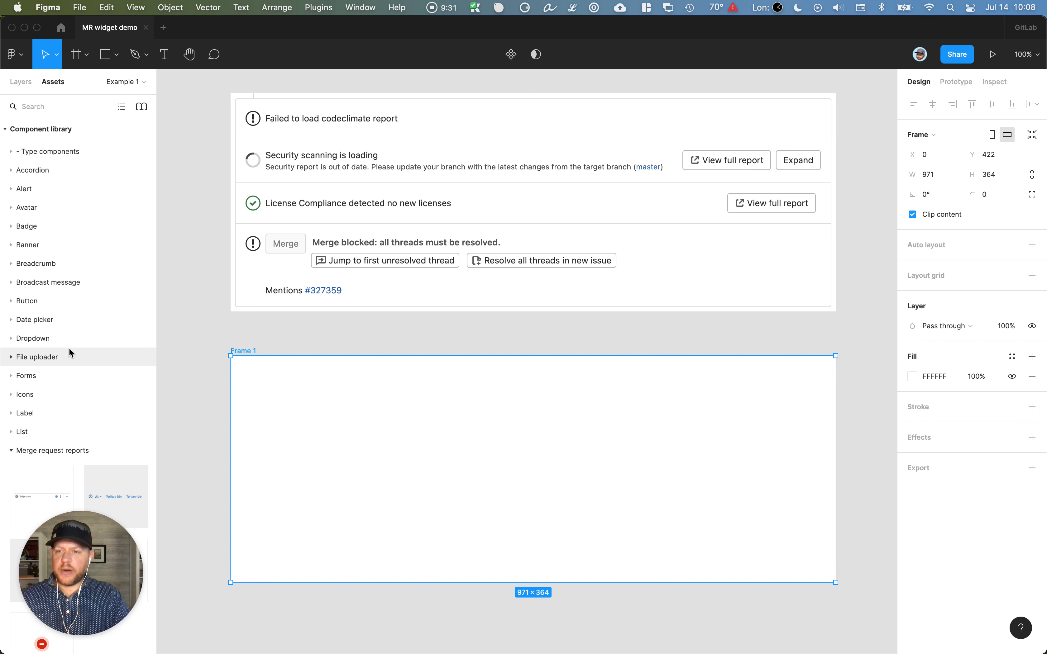
{"action": "scroll", "coordinate": [70, 348], "scroll_direction": "down", "scroll_amount": 5}
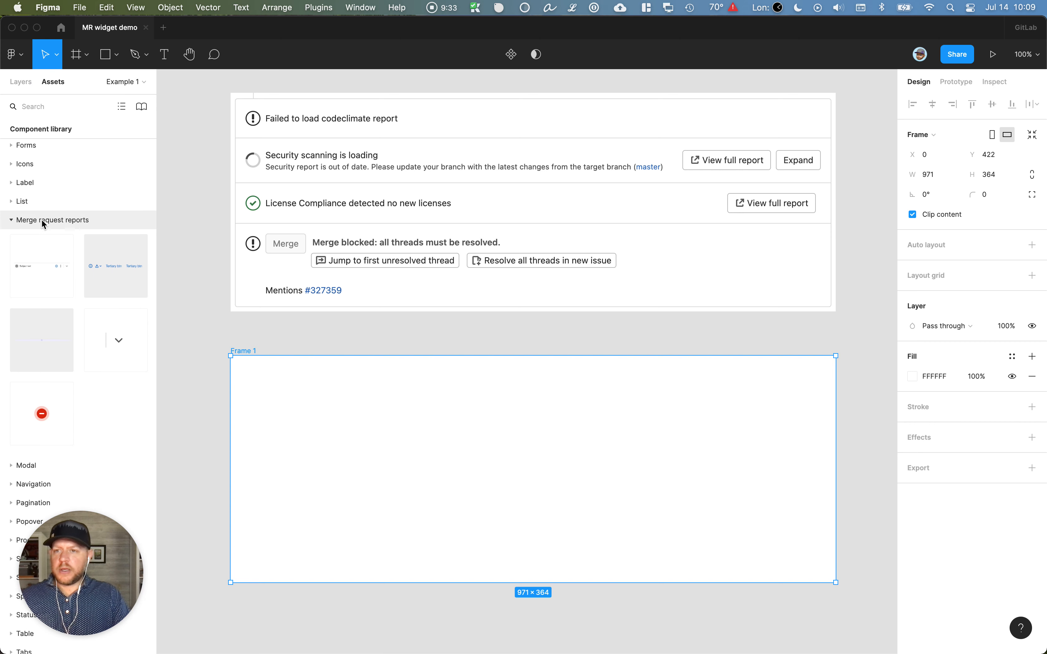
{"action": "left_click", "coordinate": [121, 107]}
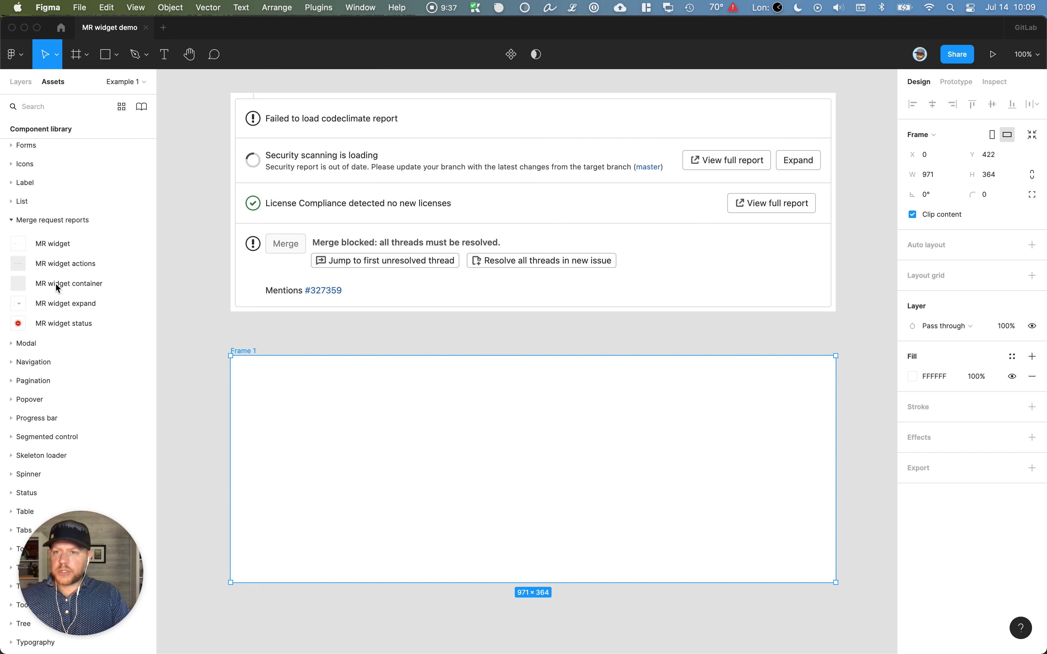
{"action": "left_click_drag", "start_coordinate": [58, 287], "coordinate": [502, 404]}
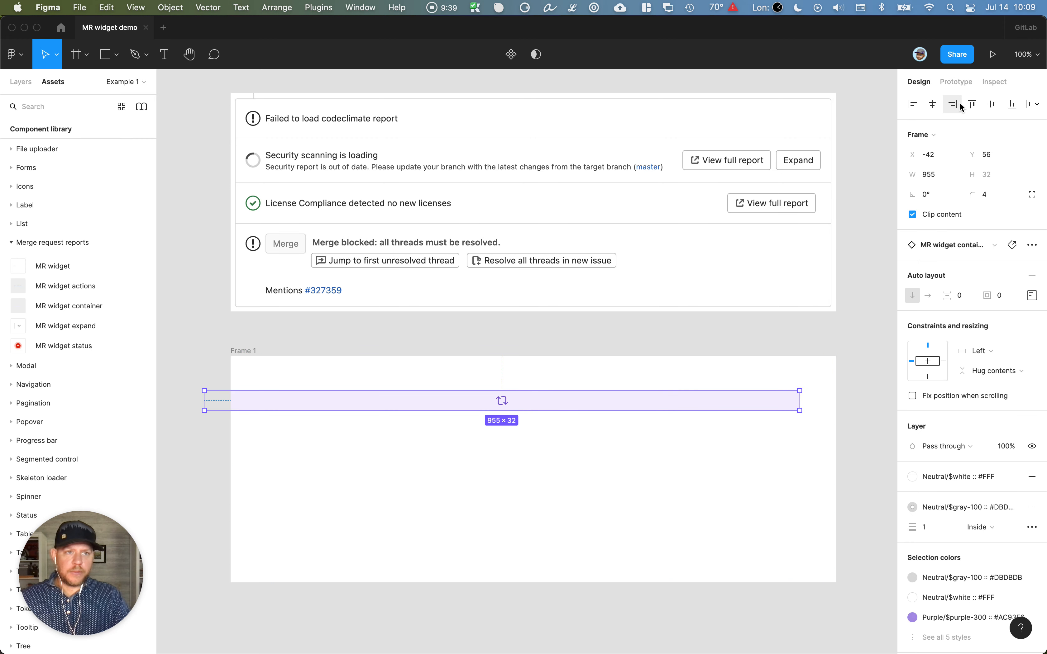
{"action": "left_click", "coordinate": [932, 104]}
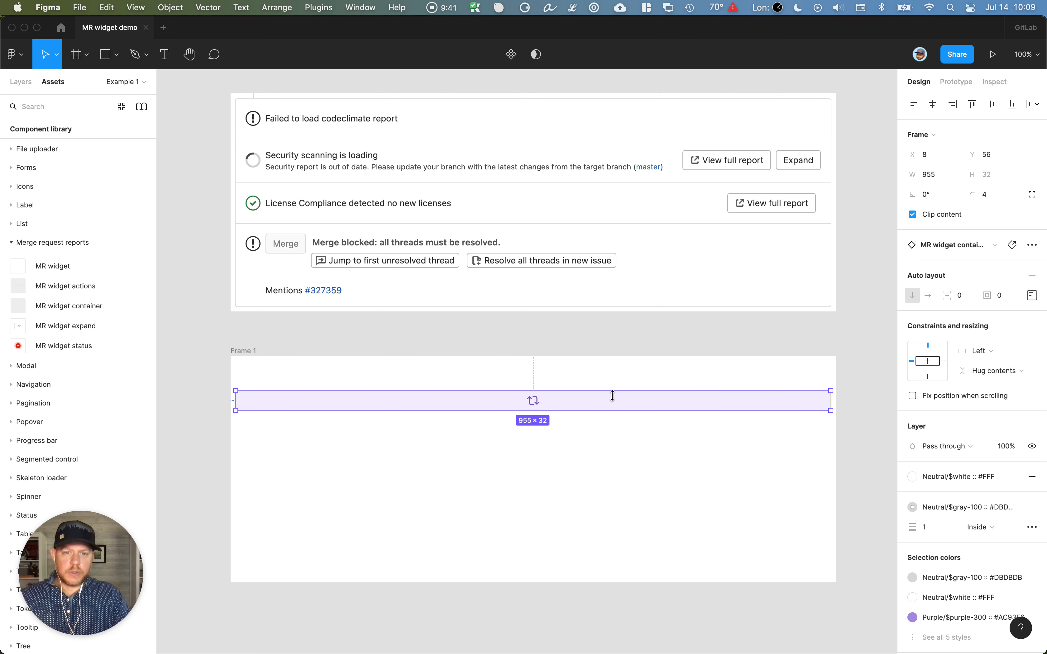
{"action": "left_click_drag", "start_coordinate": [612, 396], "coordinate": [614, 380]}
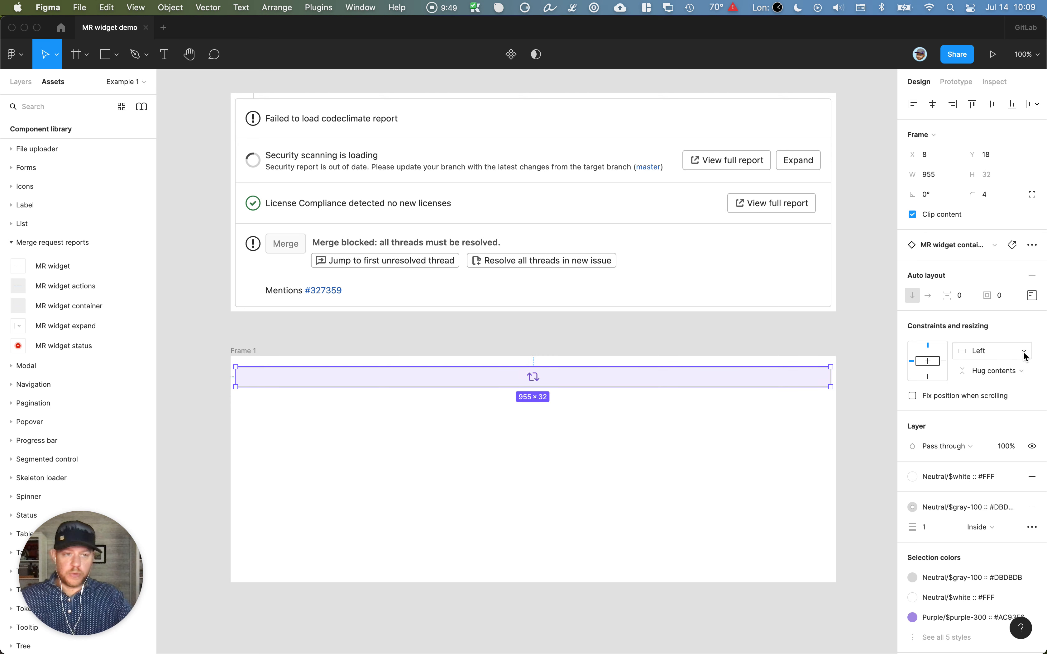
Set the MR widget container's horizontal constraint to Left and right, and clear the selection
{"action": "left_click", "coordinate": [1025, 357]}
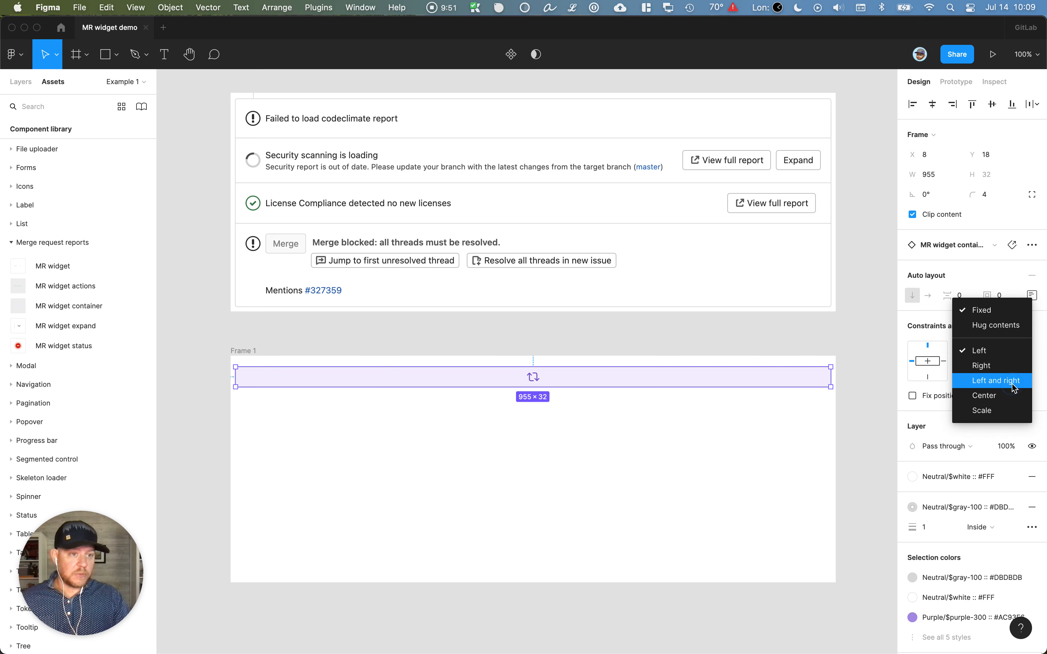
{"action": "left_click", "coordinate": [1021, 381]}
{"action": "left_click", "coordinate": [416, 327]}
{"action": "left_click", "coordinate": [249, 350]}
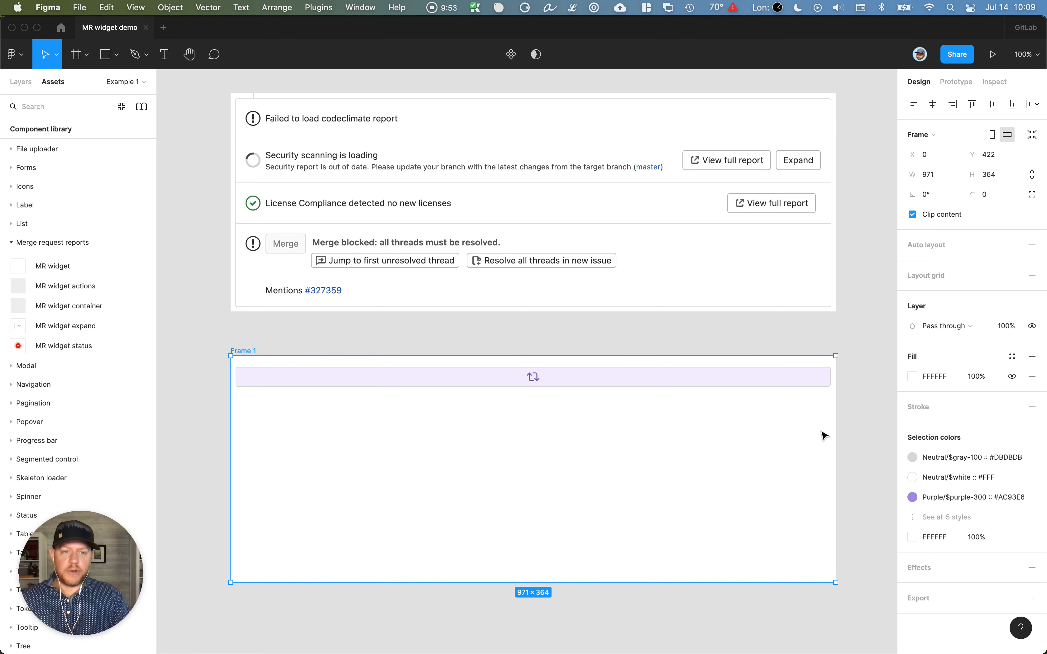
{"action": "mouse_move", "coordinate": [834, 428]}
{"action": "left_mouse_down"}
{"action": "mouse_move", "coordinate": [731, 438]}
{"action": "mouse_move", "coordinate": [837, 432]}
{"action": "left_mouse_up"}
{"action": "left_click", "coordinate": [859, 399]}
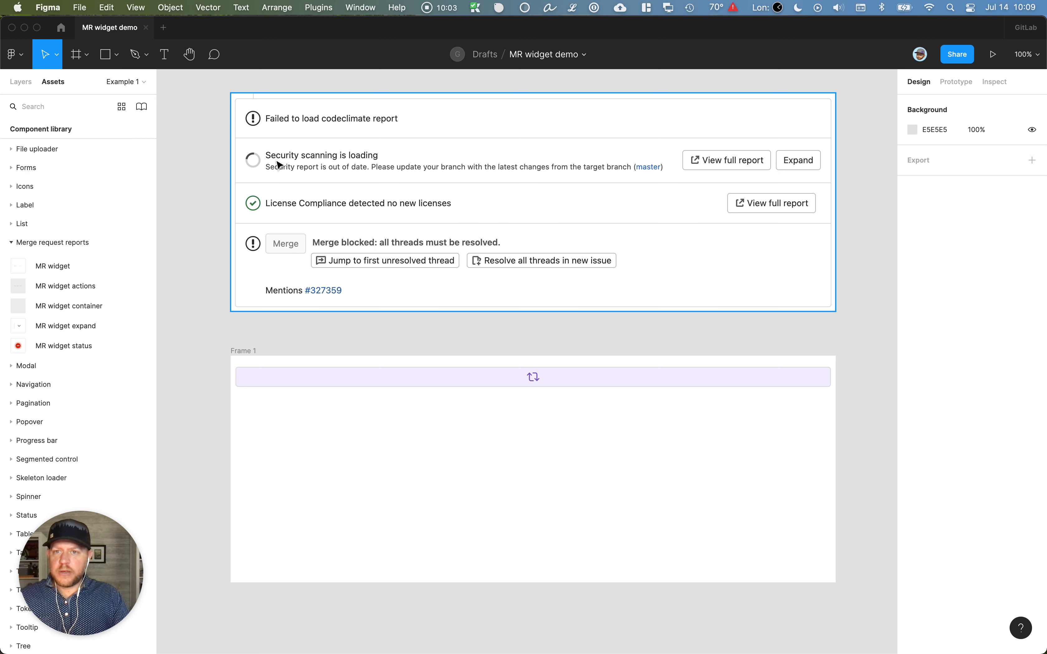
Set the container's nested Layout vertical to 3 rows and reapply Hug contents as its vertical resizing
{"action": "left_click", "coordinate": [450, 374]}
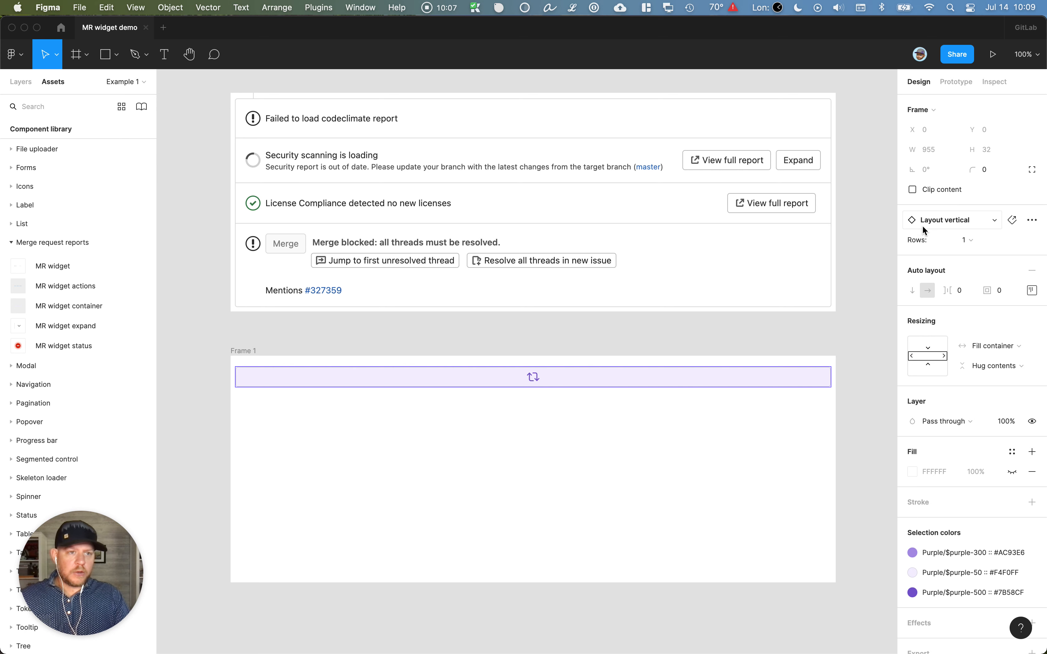
{"action": "left_click", "coordinate": [20, 83]}
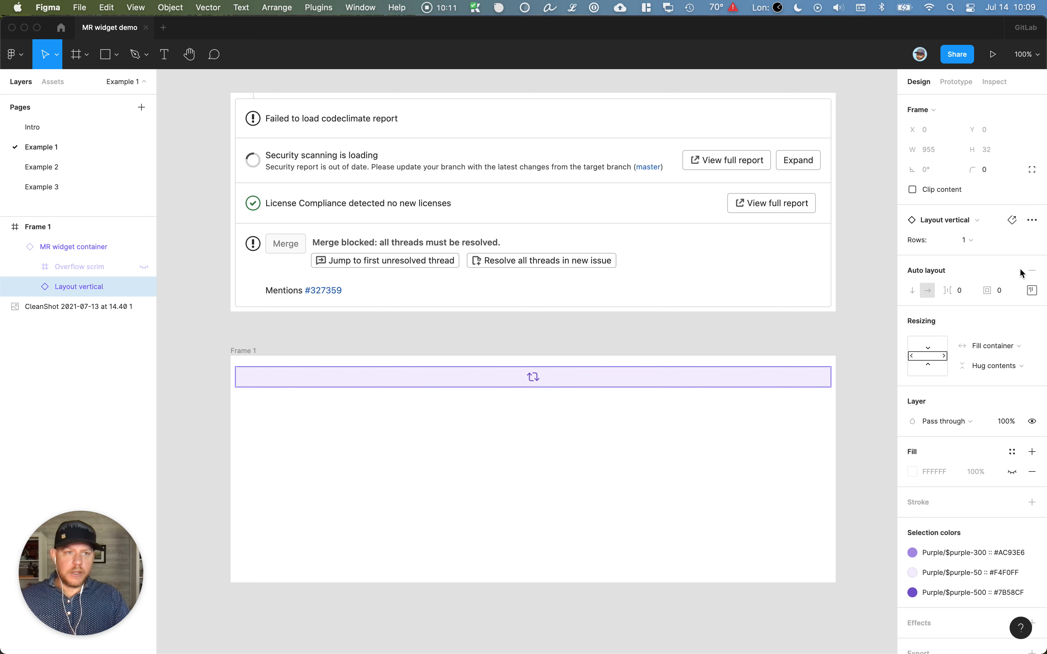
{"action": "left_click", "coordinate": [969, 240]}
{"action": "left_click", "coordinate": [997, 270]}
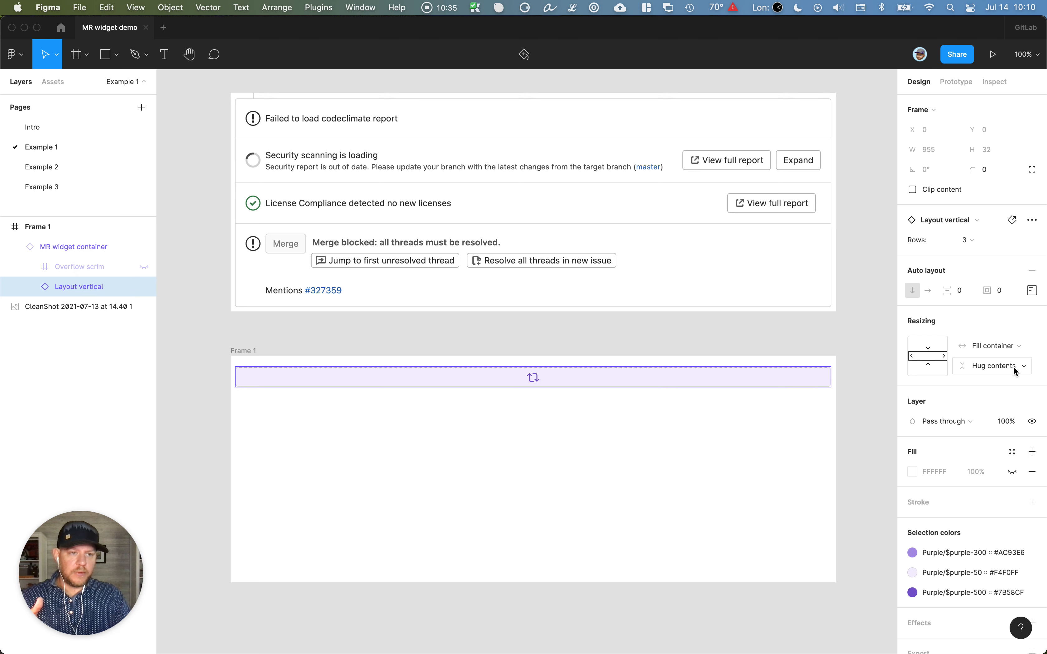
{"action": "left_click", "coordinate": [997, 366]}
{"action": "left_click", "coordinate": [995, 350]}
{"action": "left_click", "coordinate": [1004, 366]}
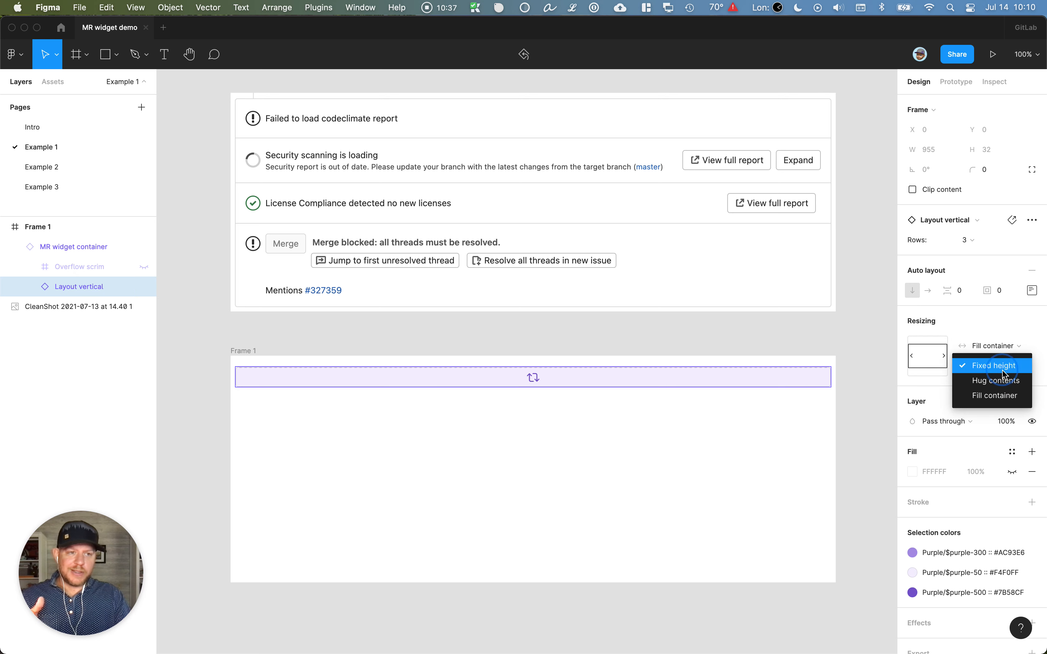
{"action": "left_click", "coordinate": [1004, 379]}
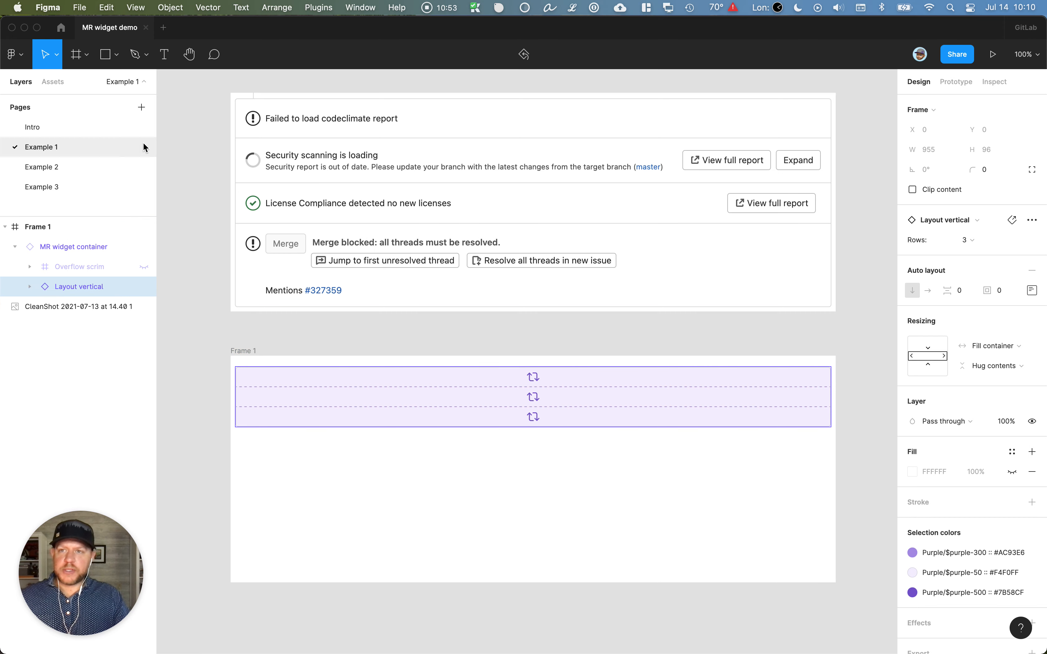
Replace the first two placeholder rows of the container's vertical layout with MR widget instances from the Component library
{"action": "left_click", "coordinate": [55, 82]}
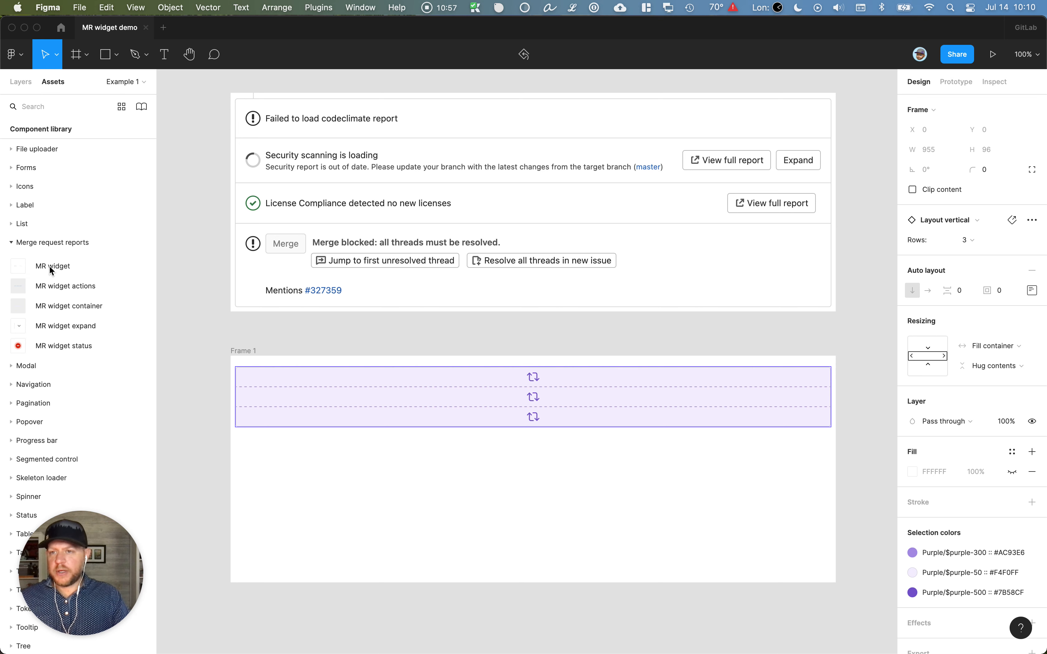
{"action": "left_click_drag", "start_coordinate": [51, 266], "coordinate": [402, 377]}
{"action": "key", "text": "super+alt"}
{"action": "scroll", "coordinate": [400, 416], "scroll_direction": "up", "scroll_amount": 1}
{"action": "key", "text": "alt"}
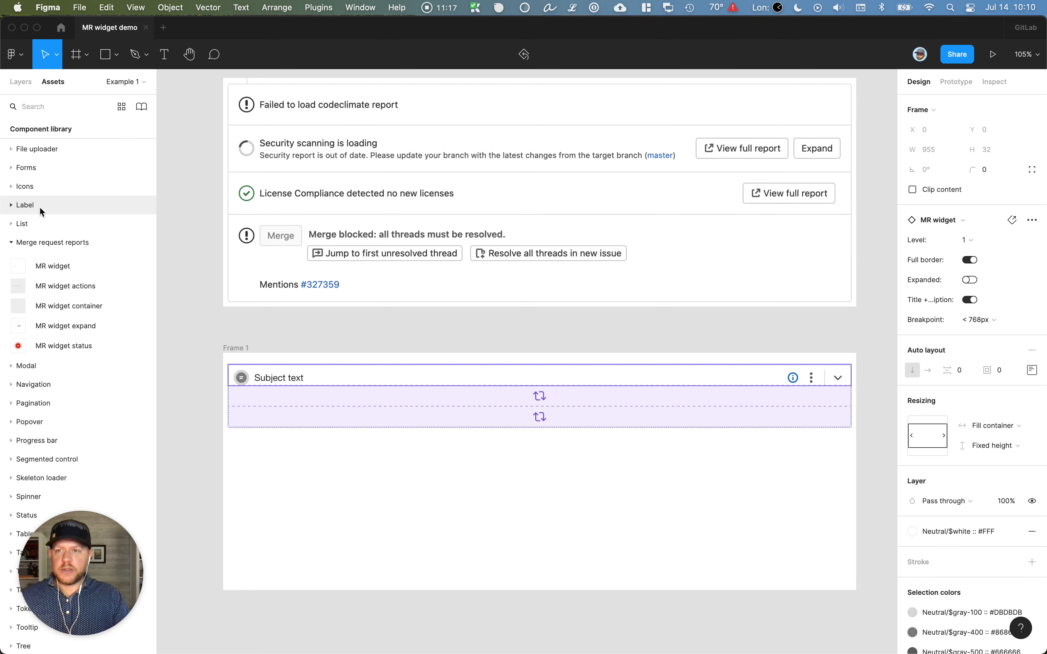
{"action": "left_click_drag", "start_coordinate": [55, 273], "coordinate": [319, 405]}
{"action": "key", "text": "super+alt"}
{"action": "left_click_drag", "start_coordinate": [55, 268], "coordinate": [329, 423]}
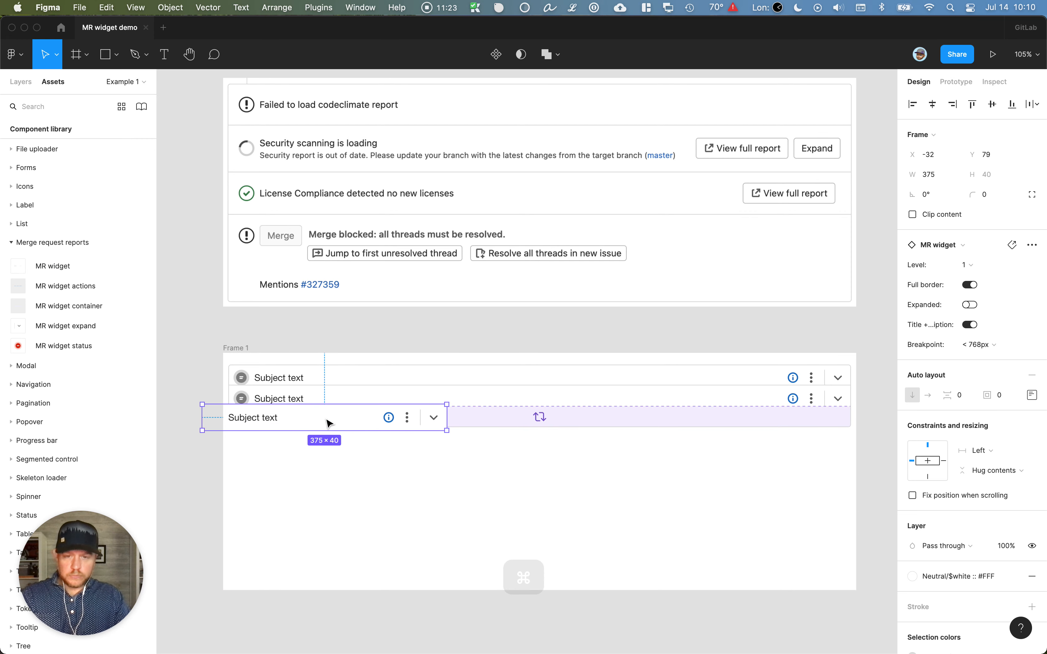
{"action": "key", "text": "shift+0"}
{"action": "key", "text": "super+z"}
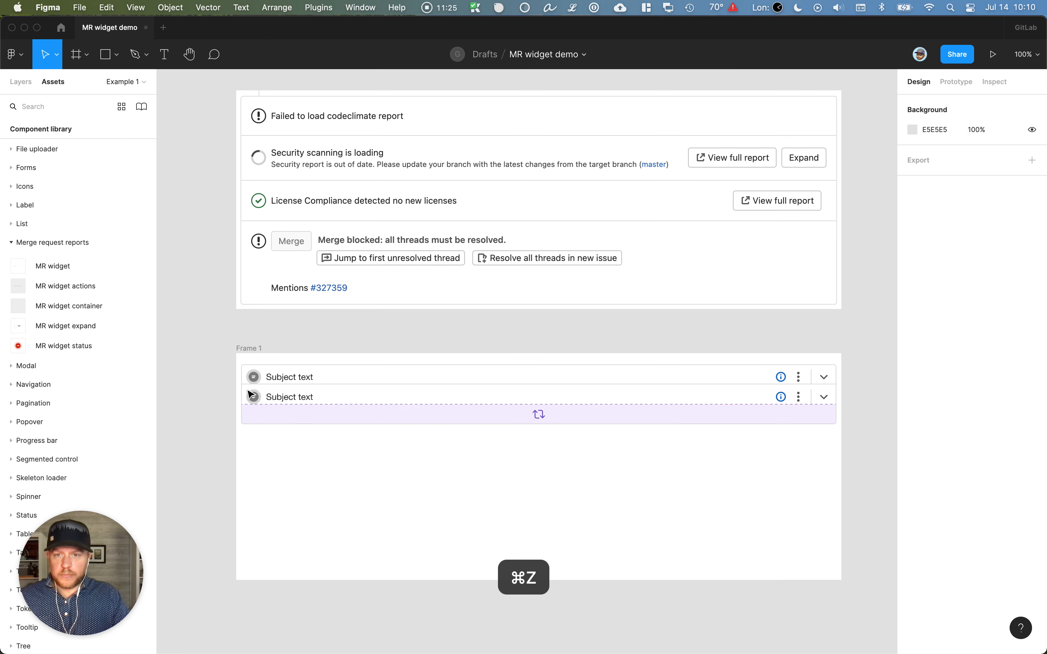
Swap the third placeholder row for an MR widget instance and set all three widgets' vertical resizing to Hug contents
{"action": "left_click_drag", "start_coordinate": [68, 267], "coordinate": [388, 416]}
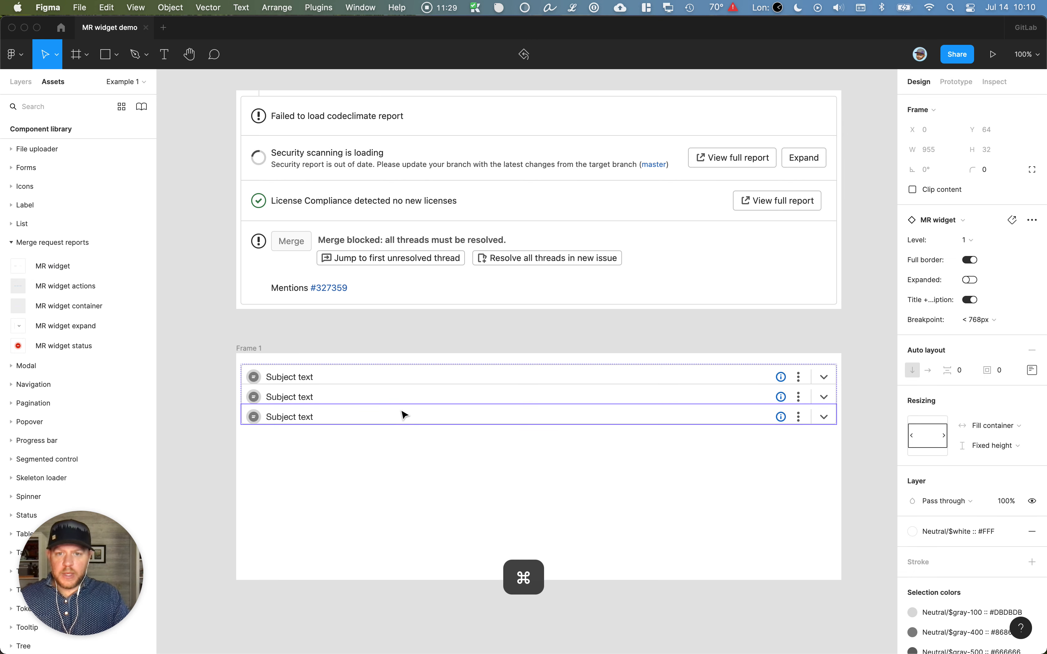
{"action": "key", "text": "super+a"}
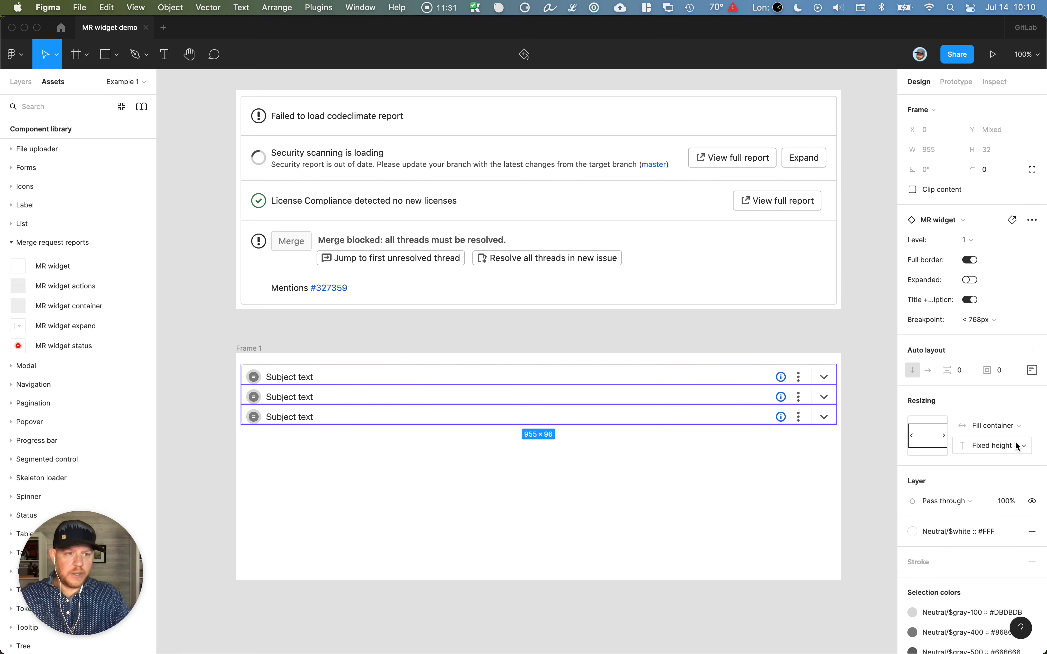
{"action": "left_click", "coordinate": [991, 445]}
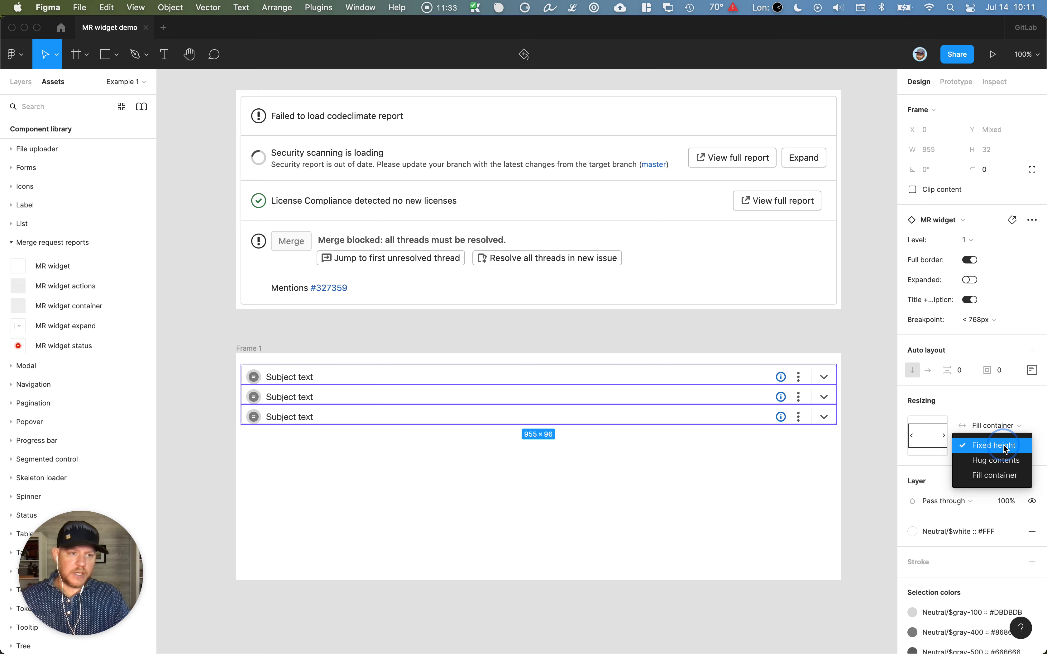
{"action": "left_click", "coordinate": [1005, 446]}
{"action": "left_click", "coordinate": [1005, 446]}
{"action": "left_click", "coordinate": [1007, 460]}
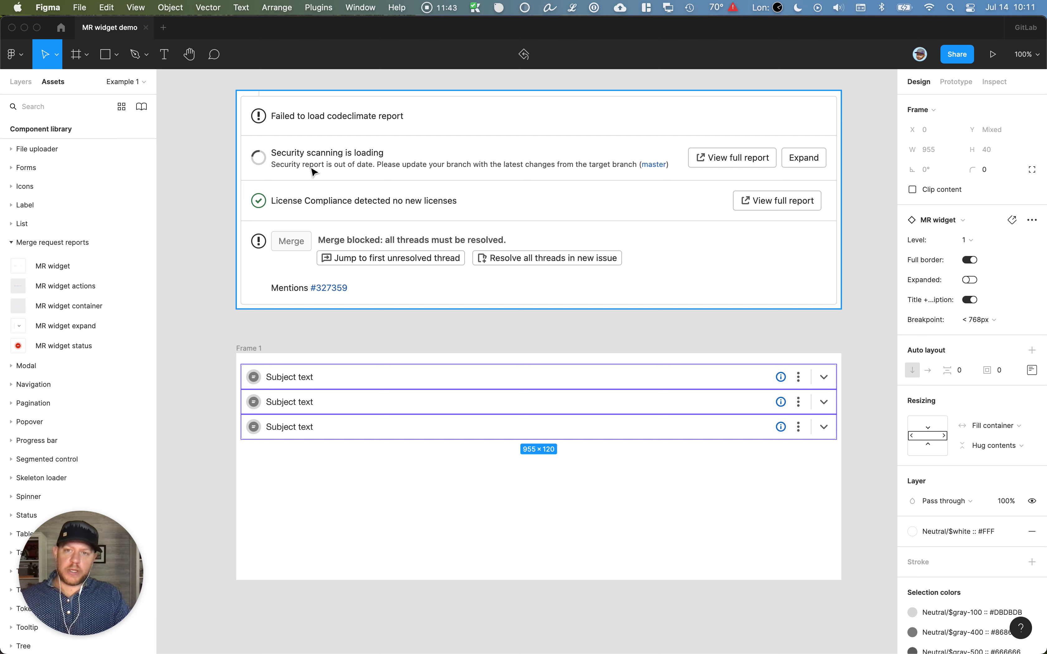
Set the Breakpoint of all three MR widgets to 768px + and clear the selection
{"action": "left_click", "coordinate": [985, 320]}
{"action": "left_click", "coordinate": [991, 305]}
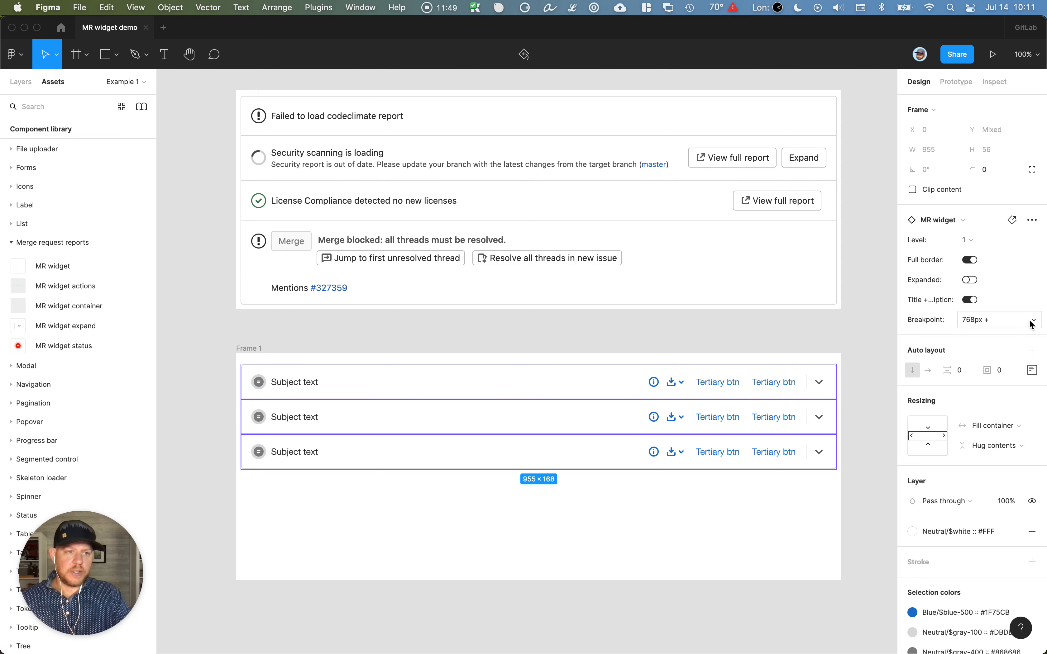
{"action": "left_click", "coordinate": [1032, 323]}
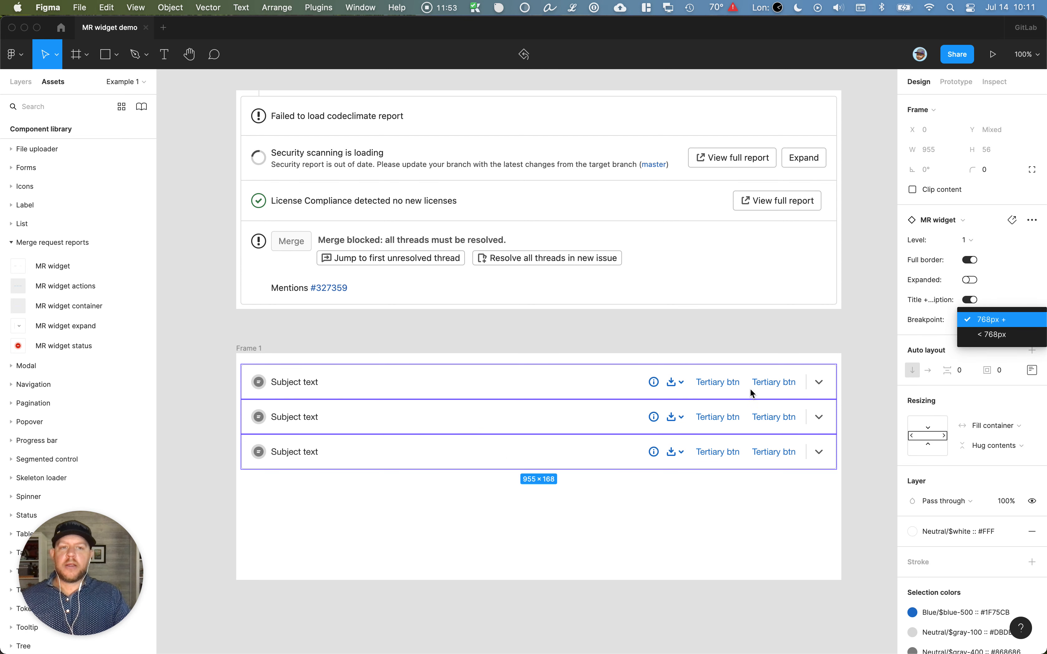
{"action": "left_click", "coordinate": [465, 530]}
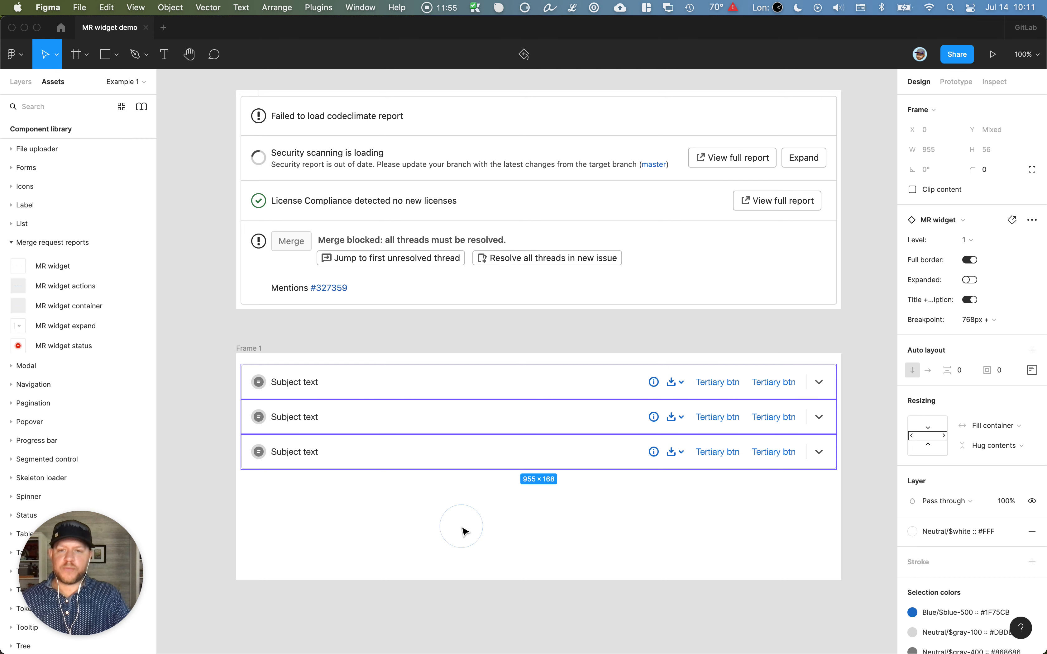
{"action": "left_click", "coordinate": [372, 510]}
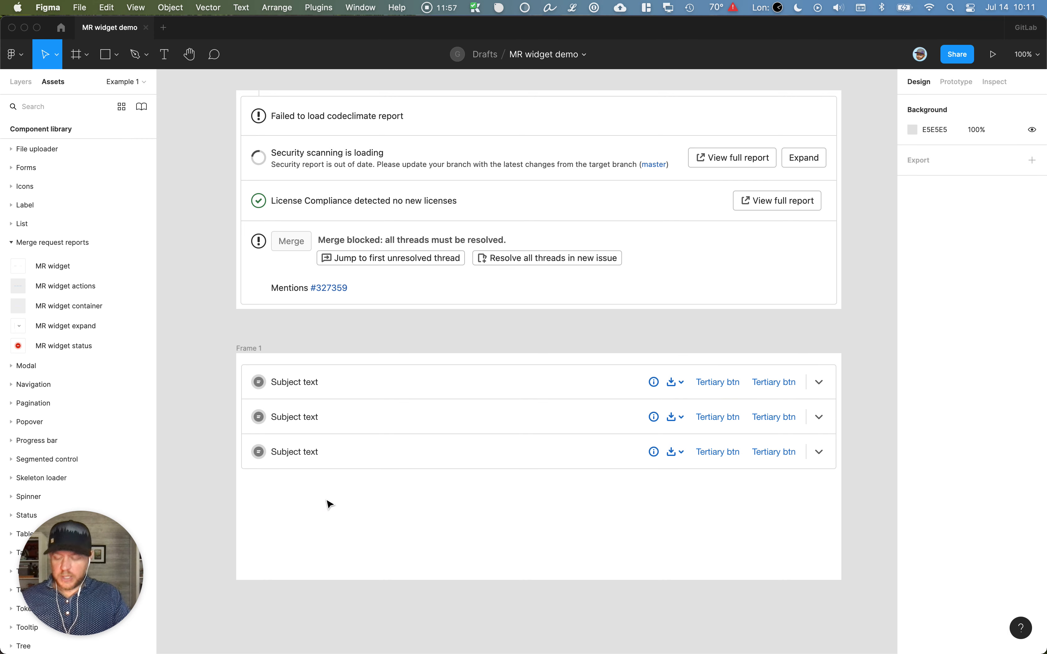
Examine the rounded lower-left corner and the borders of the stacked MR widgets up close
{"action": "key", "text": "z"}
{"action": "left_click_drag", "start_coordinate": [227, 435], "coordinate": [273, 493]}
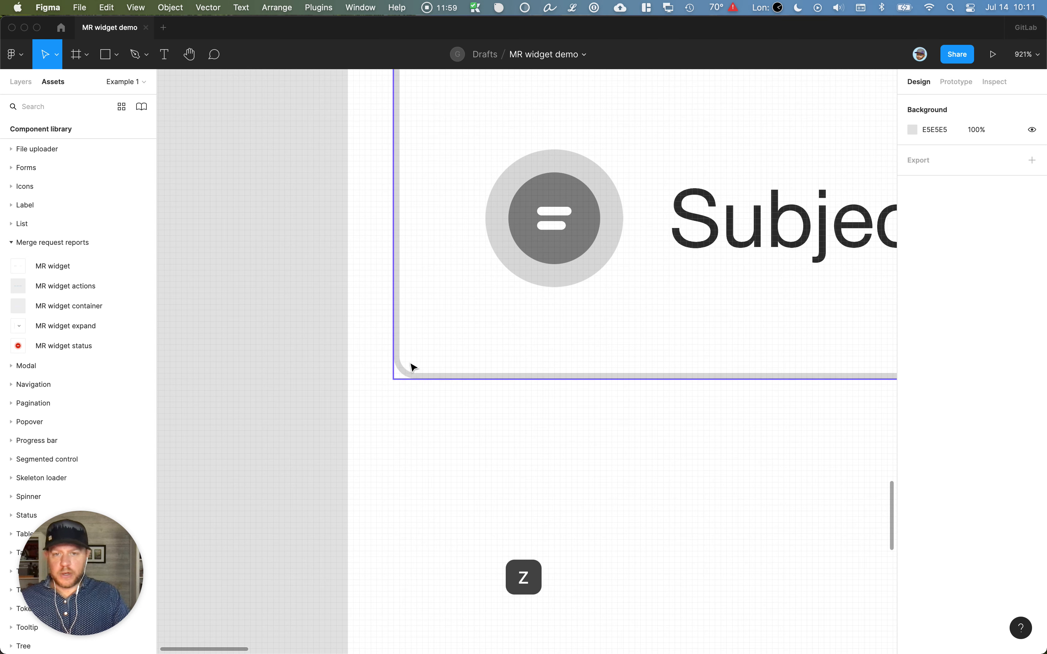
{"action": "key", "text": "super+minus"}
{"action": "key", "text": "super+minus"}
{"action": "scroll", "coordinate": [449, 495], "scroll_direction": "up", "scroll_amount": 3}
{"action": "scroll", "coordinate": [449, 496], "scroll_direction": "right", "scroll_amount": 3}
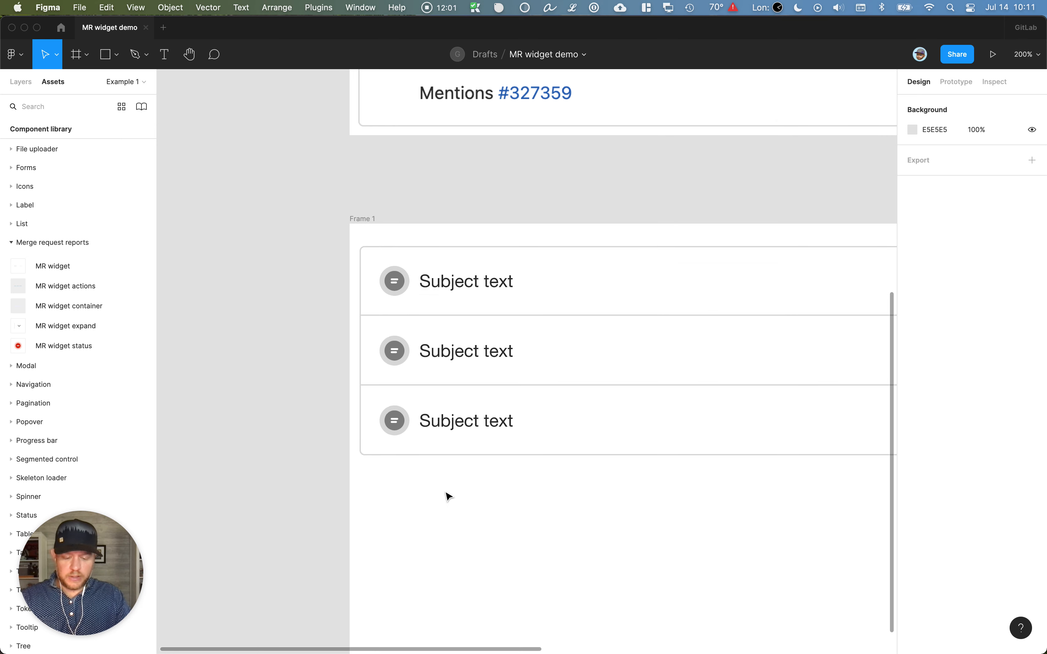
{"action": "key", "text": "super+minus"}
{"action": "scroll", "coordinate": [449, 495], "scroll_direction": "right", "scroll_amount": 5}
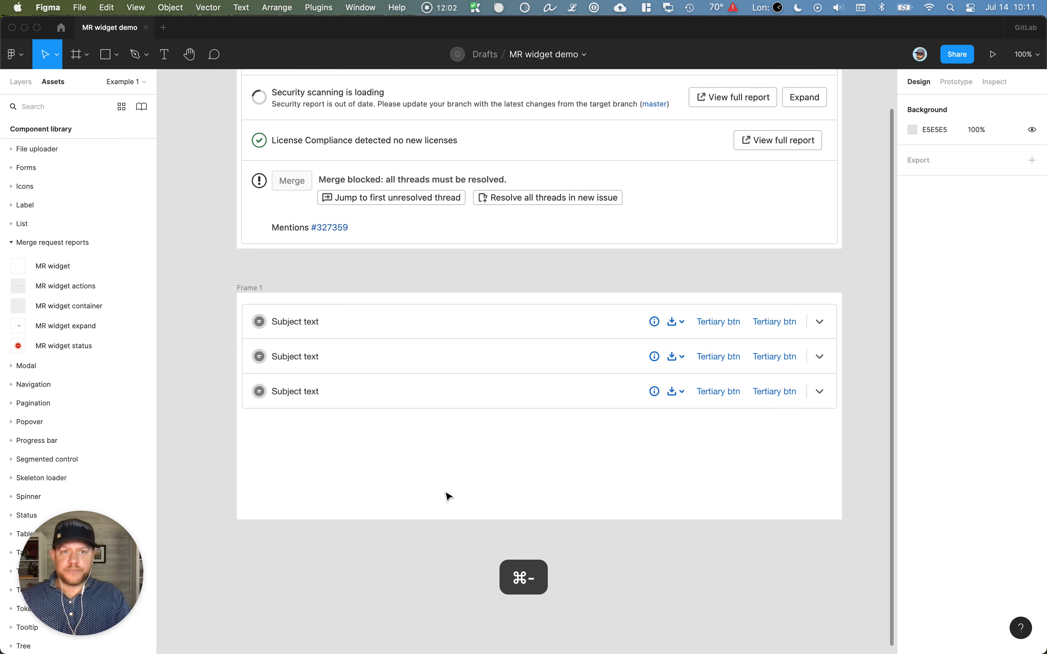
{"action": "left_click", "coordinate": [240, 287]}
{"action": "left_click_drag", "start_coordinate": [818, 385], "coordinate": [841, 387]}
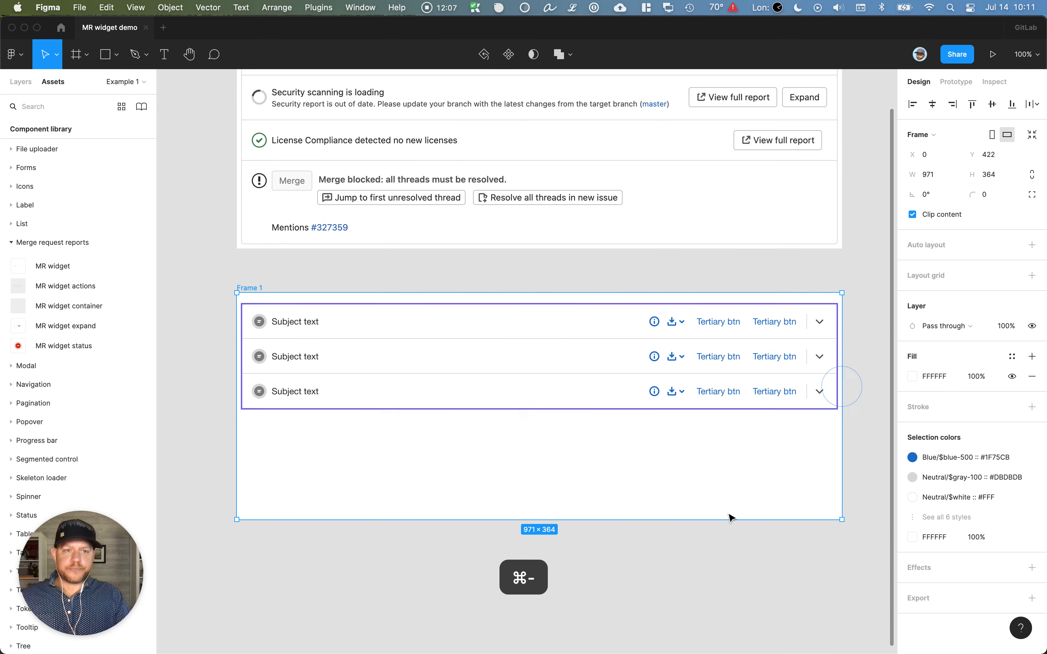
{"action": "left_click", "coordinate": [853, 480]}
{"action": "scroll", "coordinate": [701, 496], "scroll_direction": "up", "scroll_amount": 5}
{"action": "scroll", "coordinate": [676, 497], "scroll_direction": "down", "scroll_amount": 5}
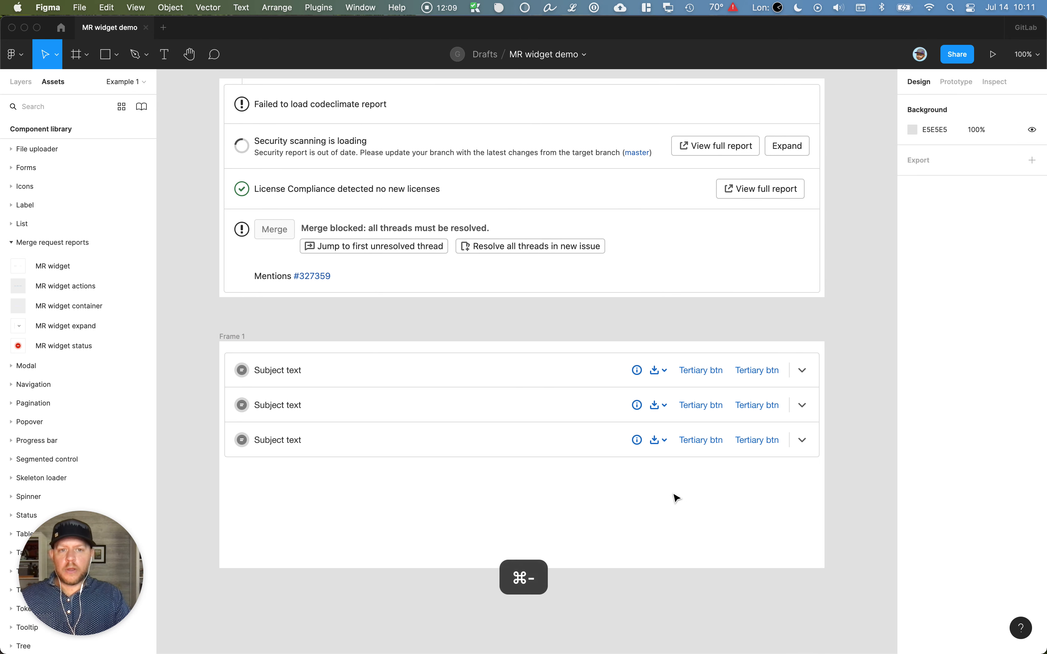
{"action": "scroll", "coordinate": [416, 475], "scroll_direction": "up", "scroll_amount": 3}
{"action": "scroll", "coordinate": [417, 477], "scroll_direction": "right", "scroll_amount": 1}
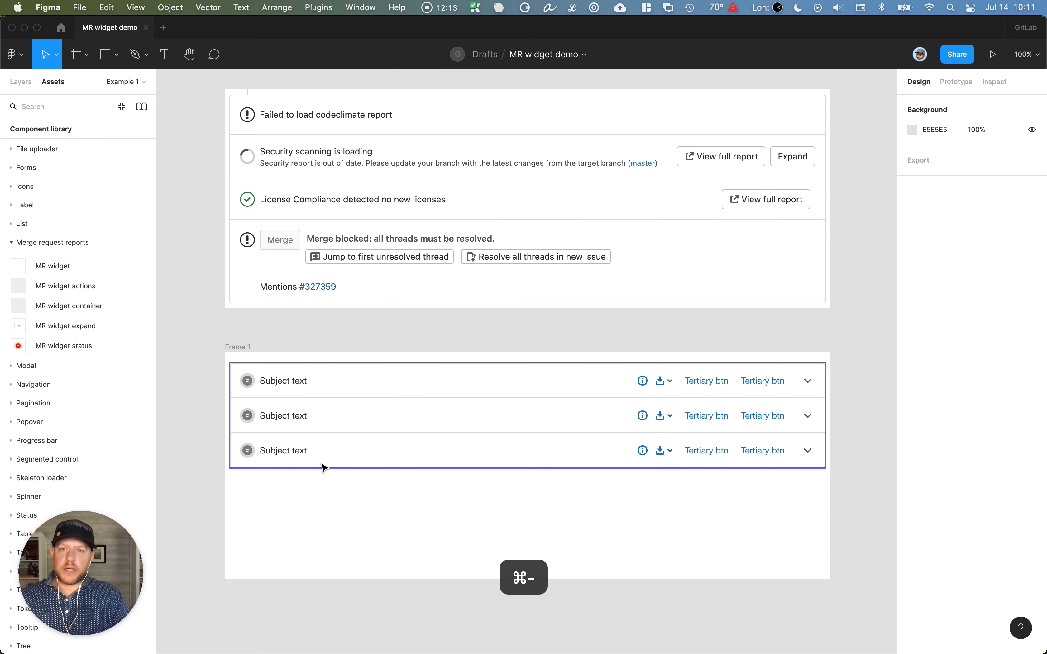
Replace the first widget row's subject text with "Failed to load codeclimate report"
{"action": "key", "text": "t"}
{"action": "left_click", "coordinate": [275, 380]}
{"action": "double_click", "coordinate": [282, 382]}
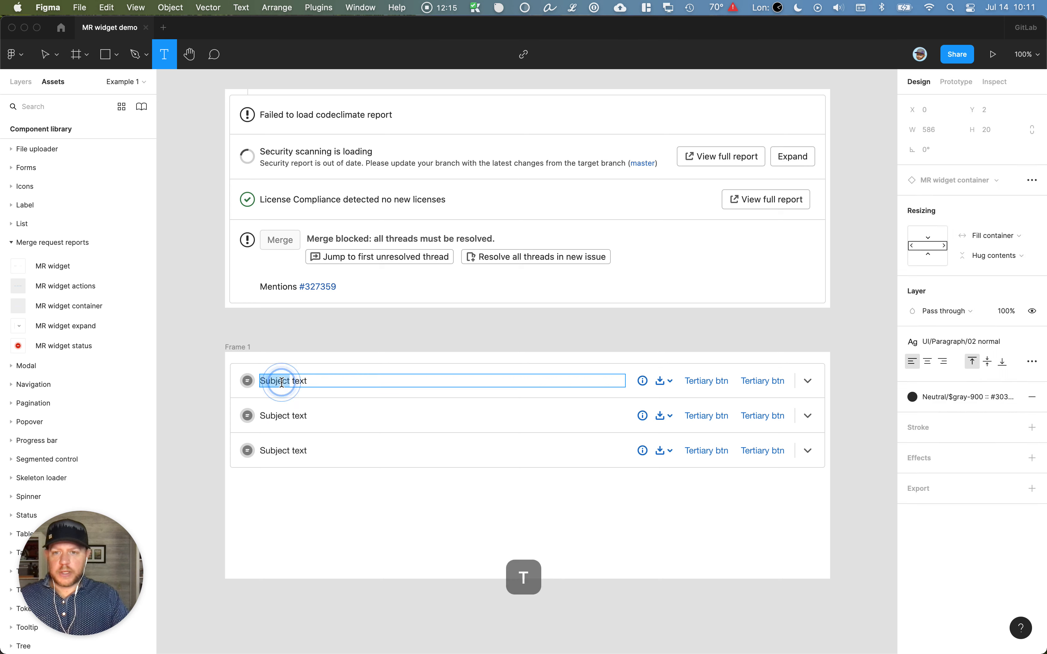
{"action": "key", "text": "super+a"}
{"action": "type", "text": "Failed"}
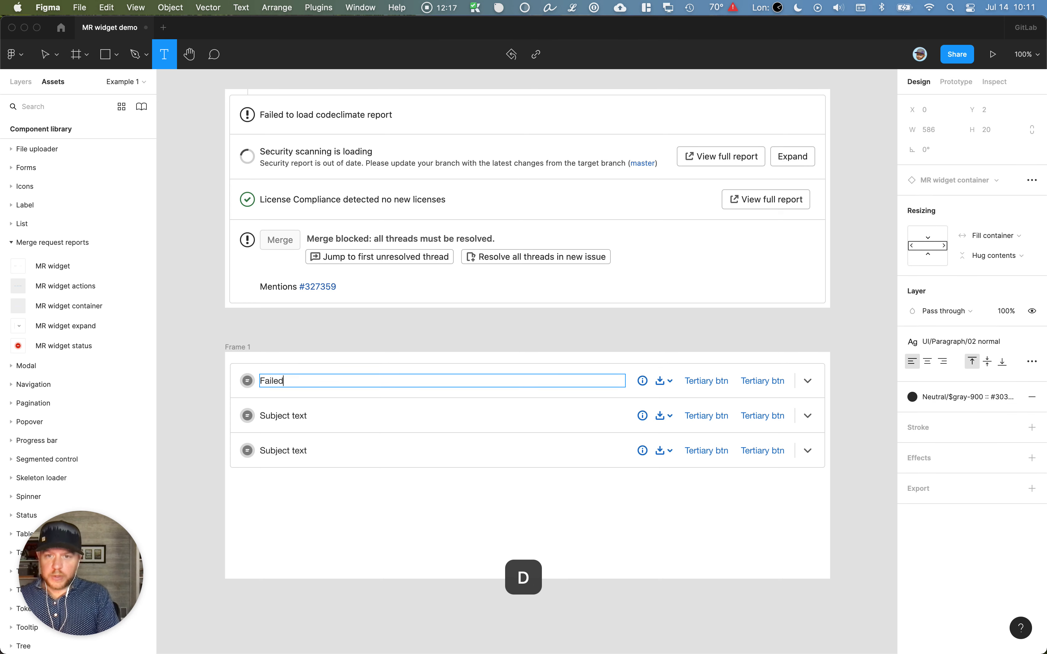
{"action": "type", "text": " t"}
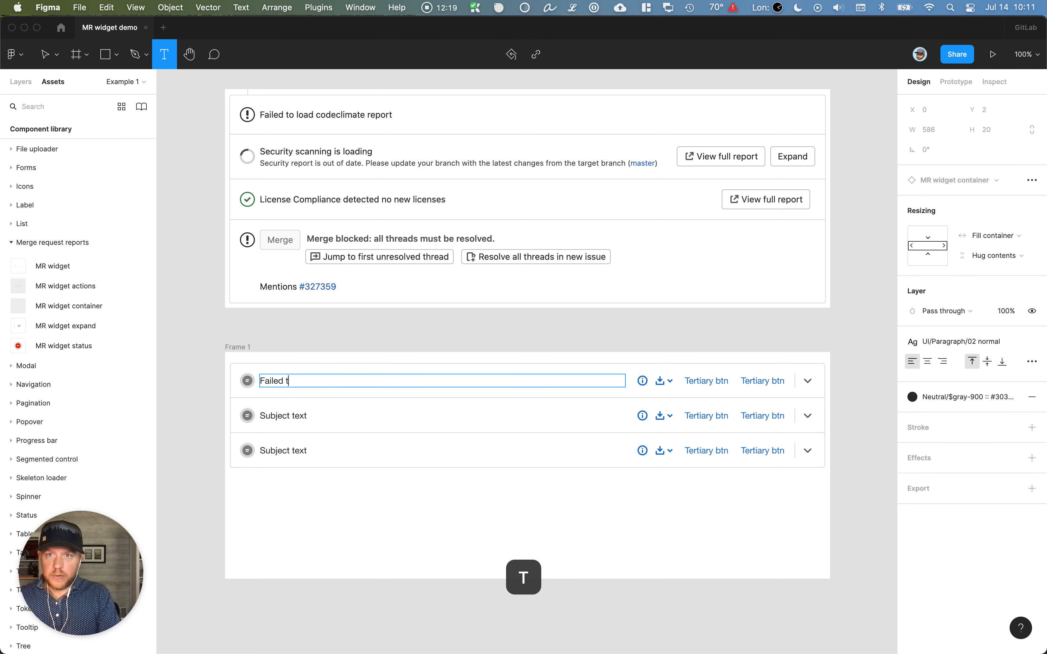
{"action": "type", "text": "o load code"}
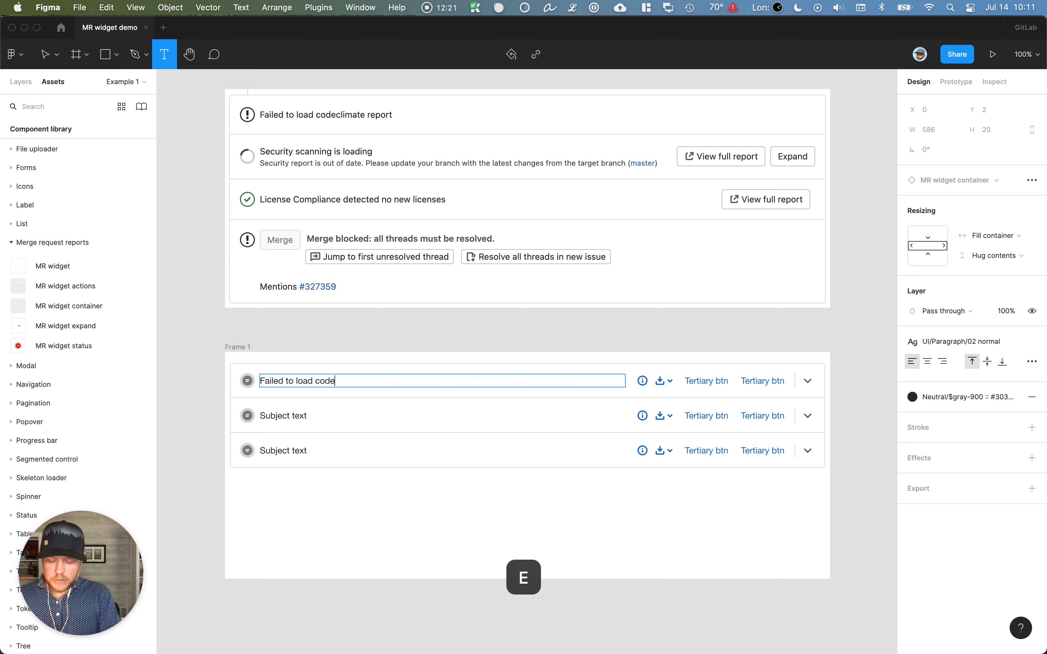
{"action": "type", "text": "climate report"}
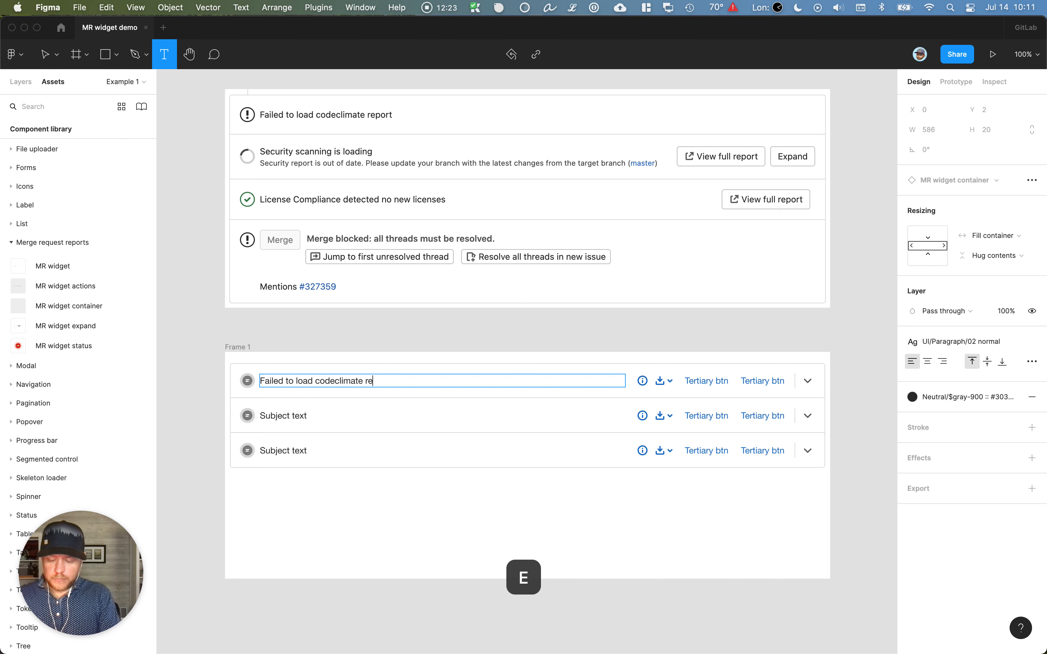
{"action": "key", "text": "Escape"}
{"action": "key", "text": "Escape"}
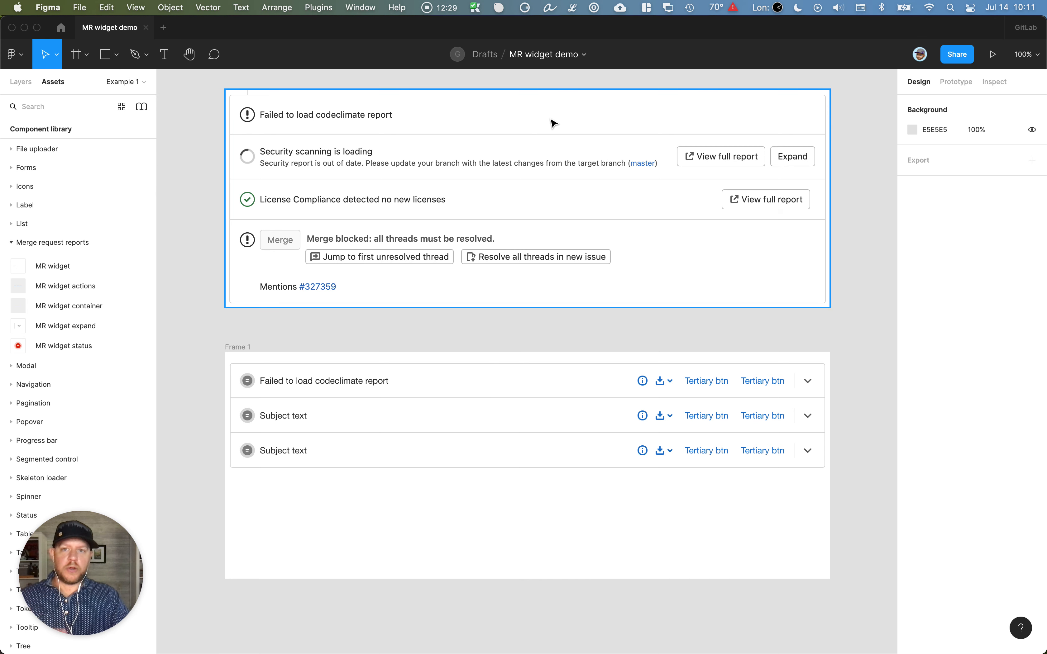
Remove the actions group and the expand control from the first widget row
{"action": "left_click", "coordinate": [739, 385]}
{"action": "double_click", "coordinate": [714, 383]}
{"action": "double_click", "coordinate": [714, 384]}
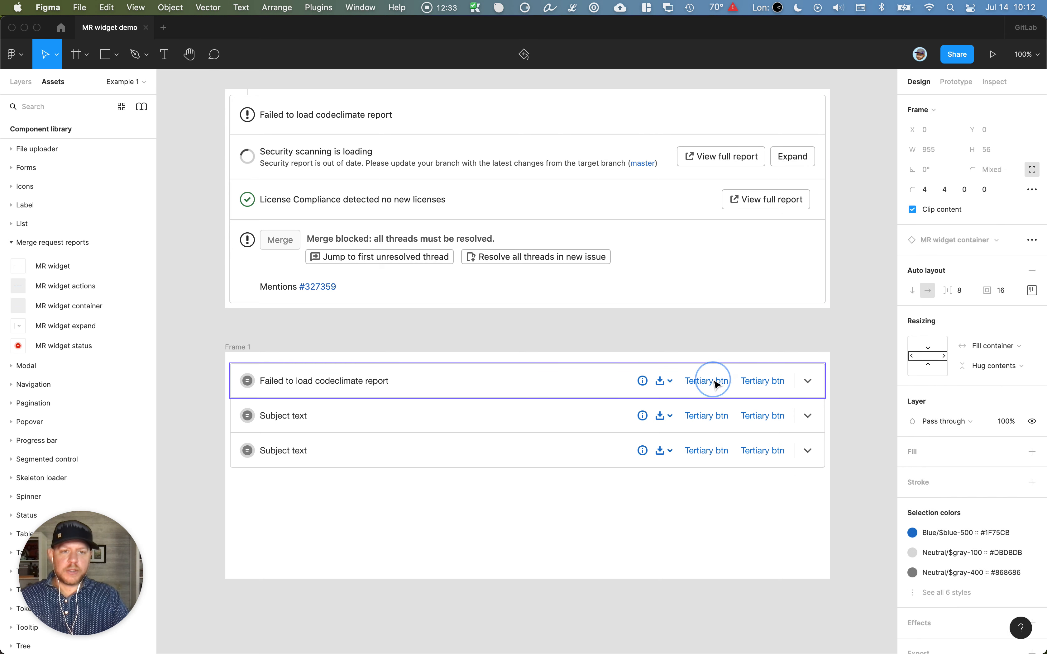
{"action": "double_click", "coordinate": [716, 384]}
{"action": "left_click", "coordinate": [812, 385], "text": "shift"}
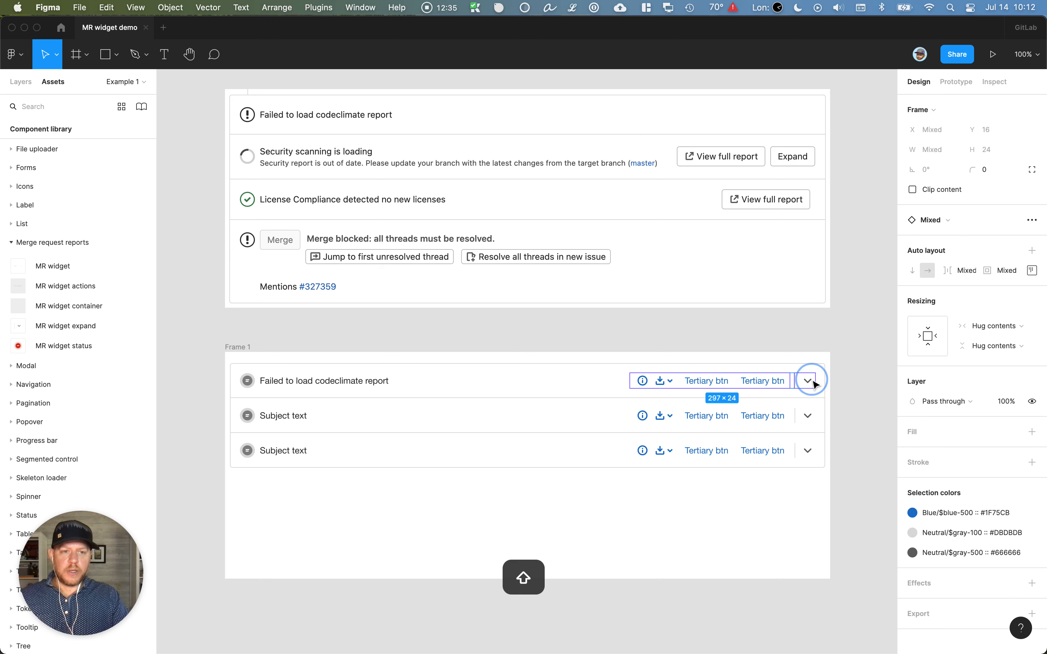
{"action": "key", "text": "BackSpace"}
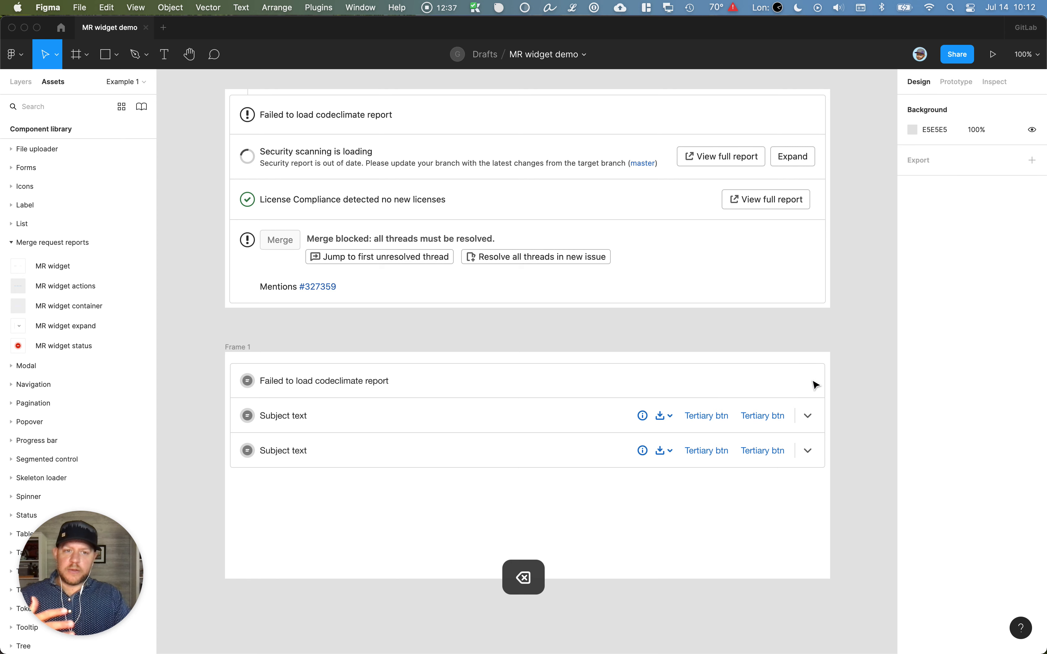
Show one of the first widget row's hidden layers from the layer list and hide it again
{"action": "left_click", "coordinate": [19, 83]}
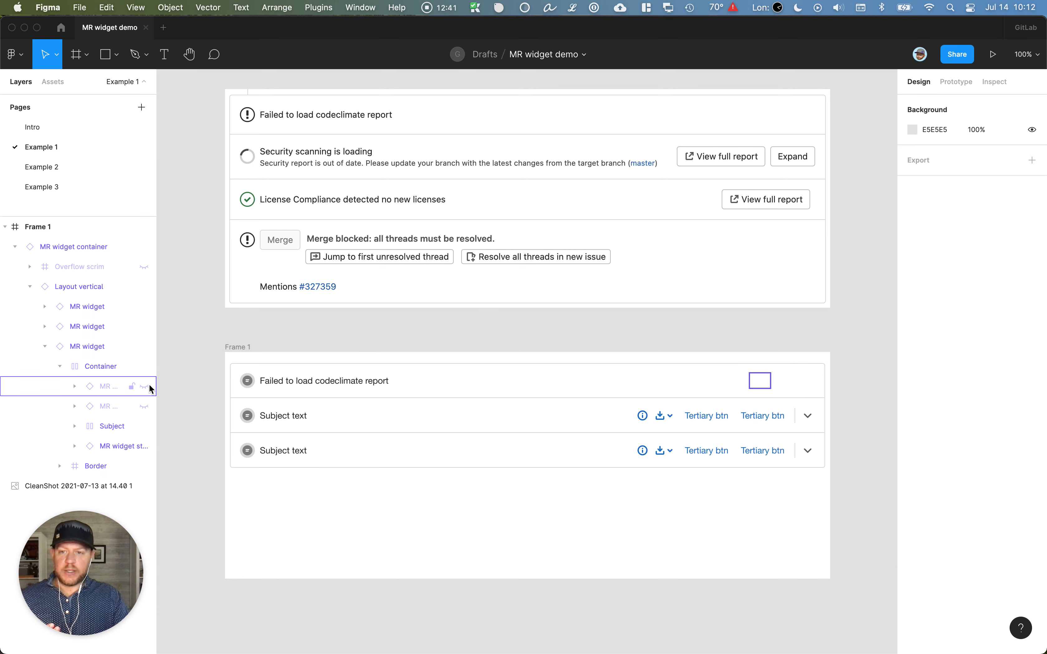
{"action": "left_click", "coordinate": [143, 408]}
{"action": "left_click", "coordinate": [142, 407]}
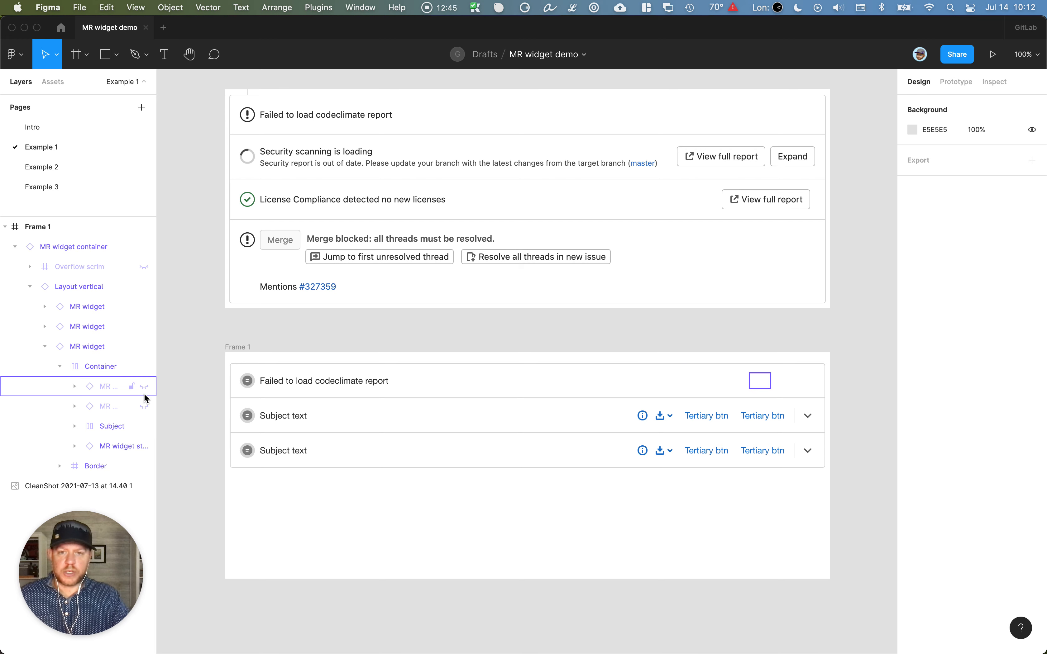
Set the Status of the first row's MR widget status icon to Warning and clear the selection
{"action": "left_click", "coordinate": [253, 390]}
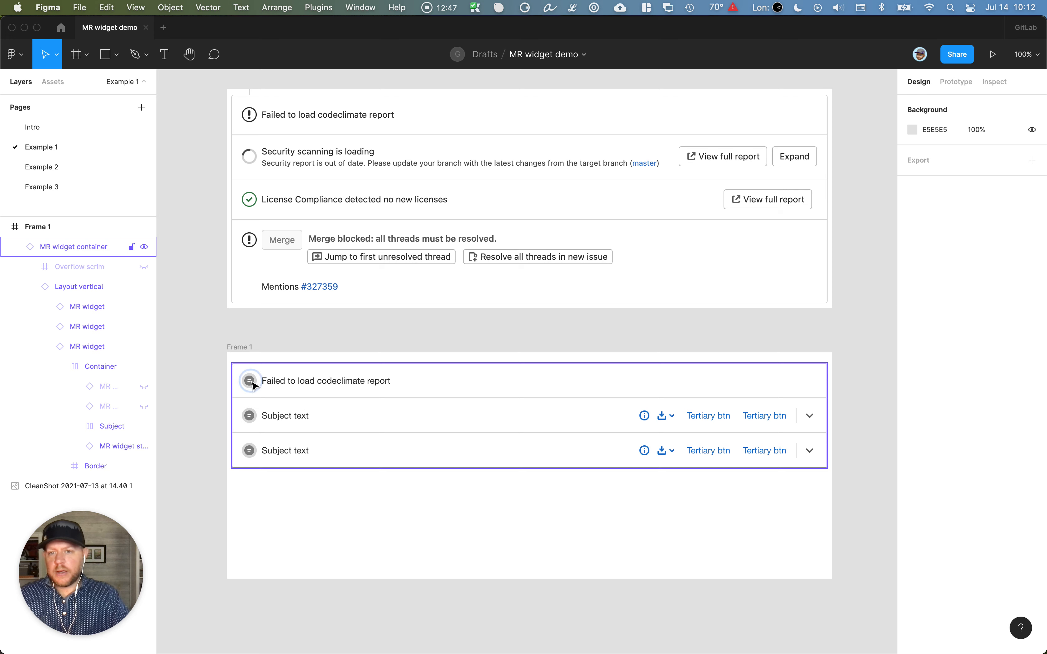
{"action": "double_click", "coordinate": [253, 383]}
{"action": "double_click", "coordinate": [254, 385]}
{"action": "double_click", "coordinate": [255, 385]}
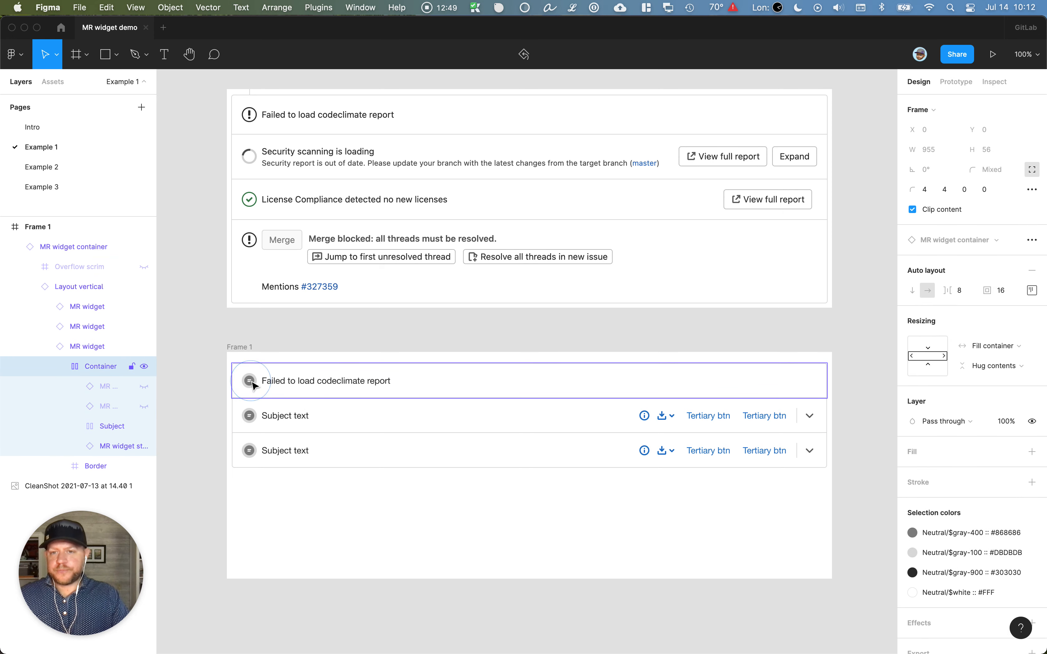
{"action": "double_click", "coordinate": [254, 385]}
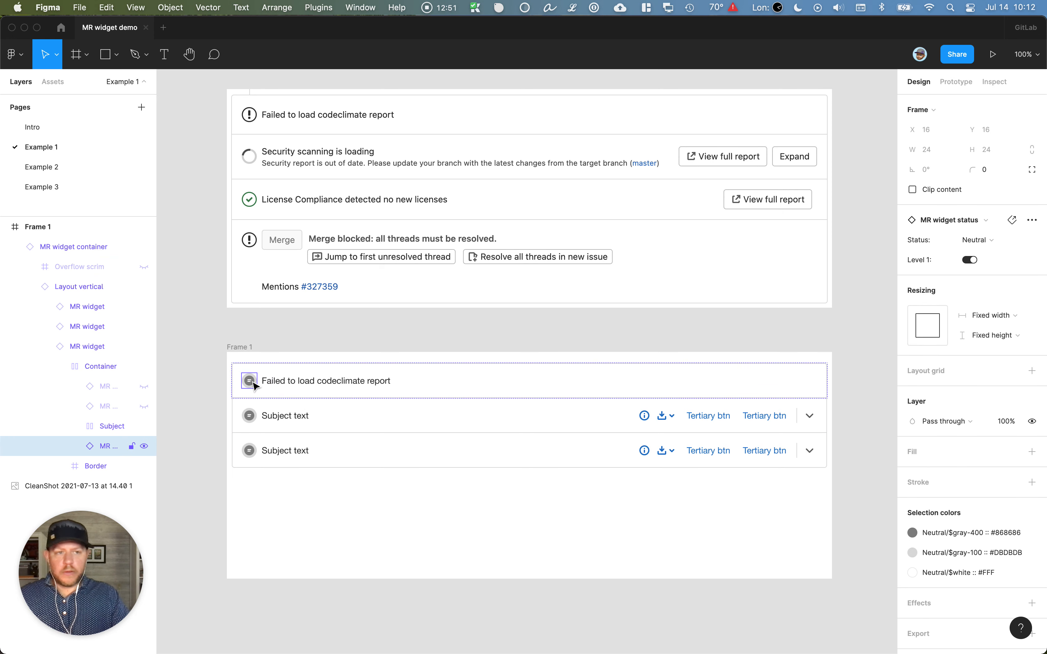
{"action": "left_click", "coordinate": [991, 240]}
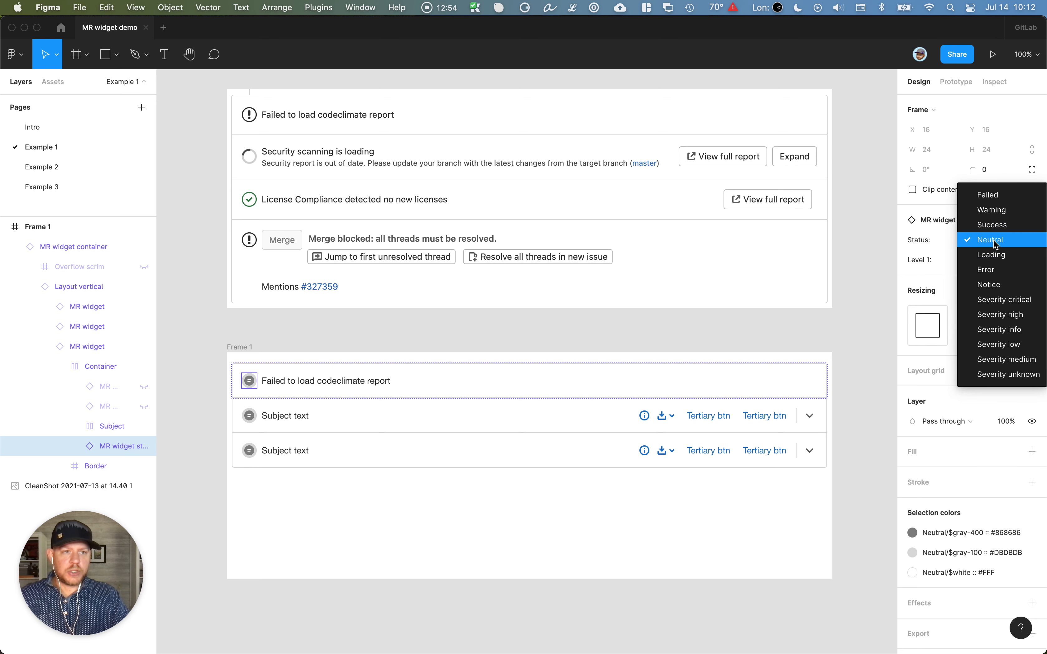
{"action": "left_click", "coordinate": [995, 211]}
{"action": "left_click", "coordinate": [220, 345]}
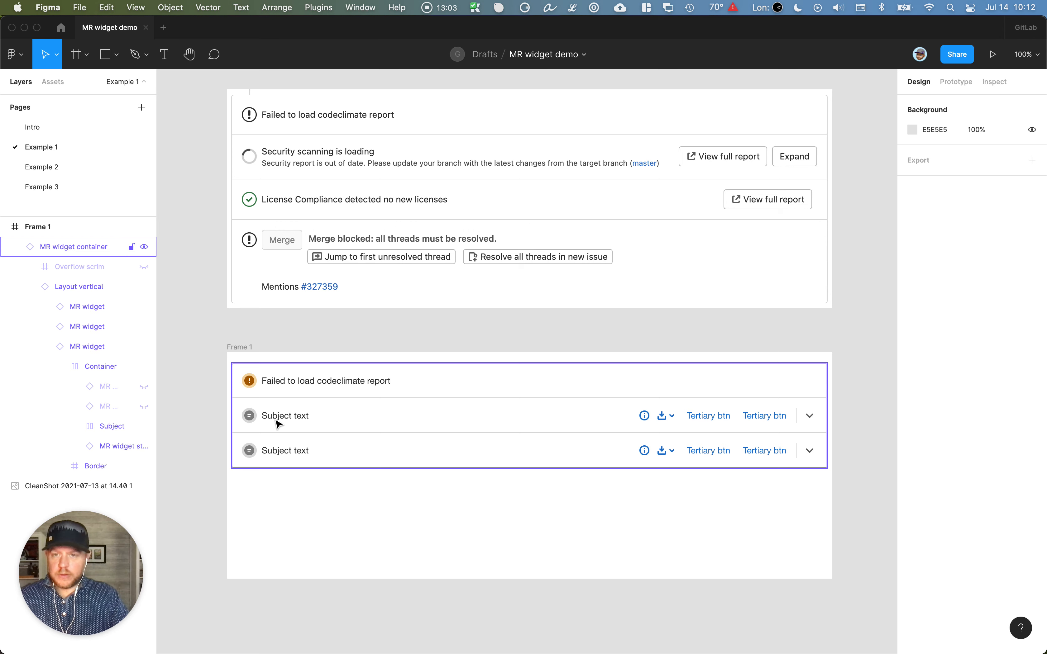
Set the Status of the second widget row's MR widget status icon to Loading
{"action": "double_click", "coordinate": [249, 418]}
{"action": "double_click", "coordinate": [248, 416]}
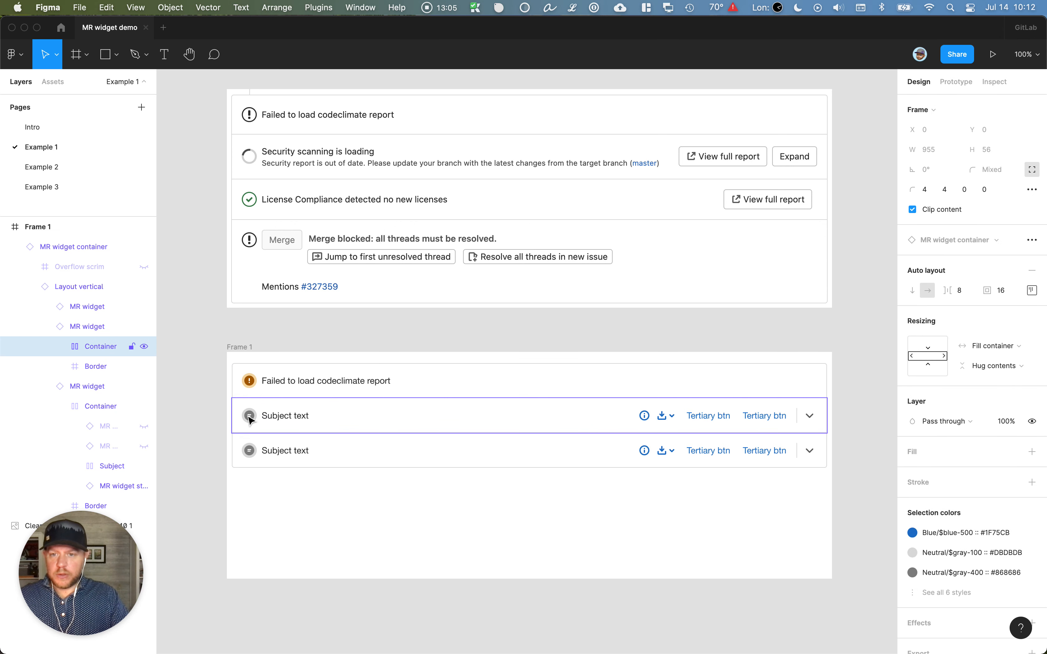
{"action": "double_click", "coordinate": [248, 416]}
{"action": "double_click", "coordinate": [248, 416]}
{"action": "left_click", "coordinate": [132, 427]}
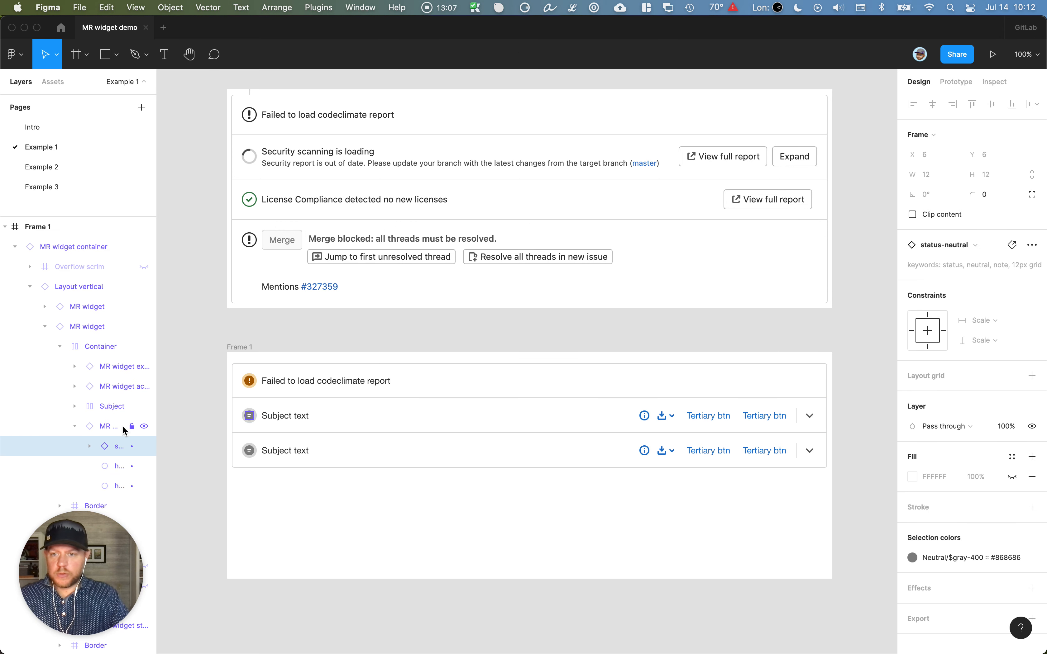
{"action": "left_click", "coordinate": [132, 426]}
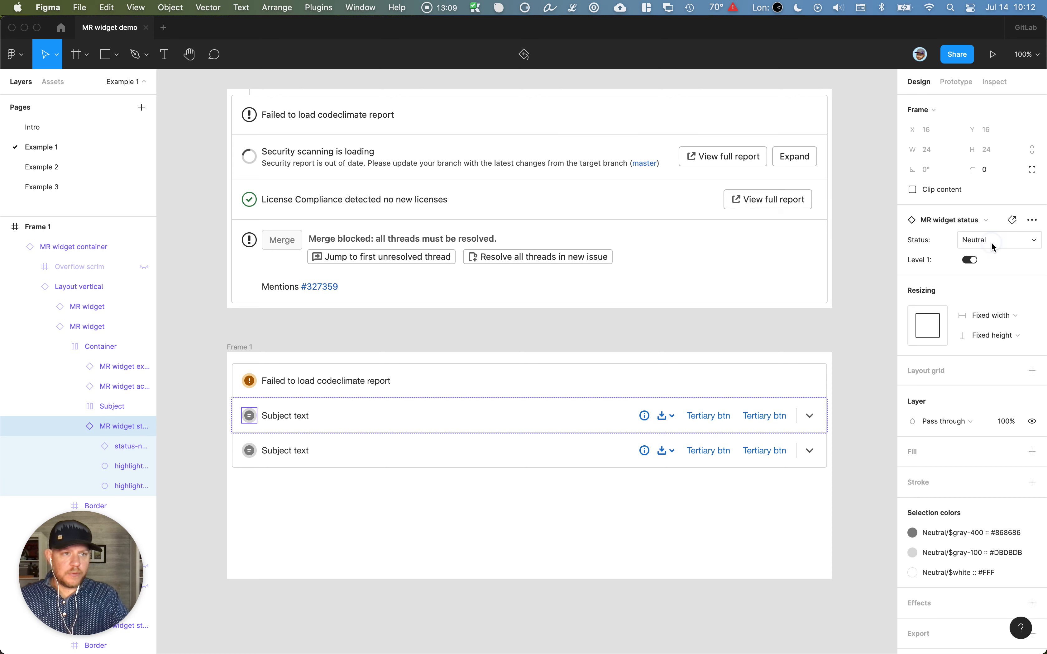
{"action": "left_click", "coordinate": [994, 247]}
{"action": "left_click", "coordinate": [993, 251]}
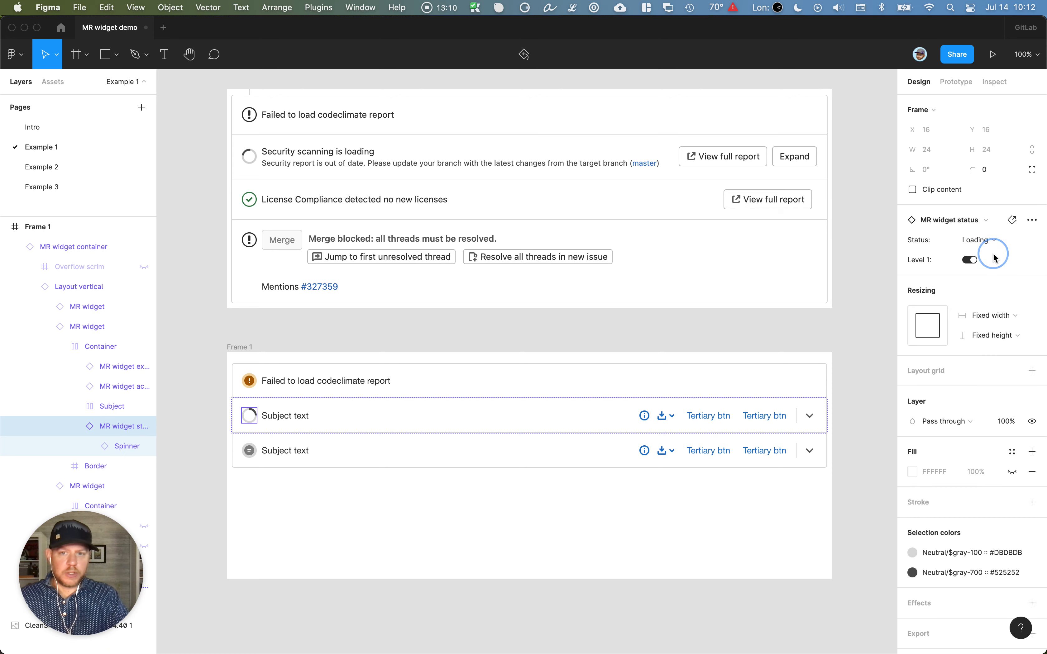
Replace the second row's subject text with "Security…" and a second line reading "Security report is out of date… (master)"
{"action": "double_click", "coordinate": [291, 416]}
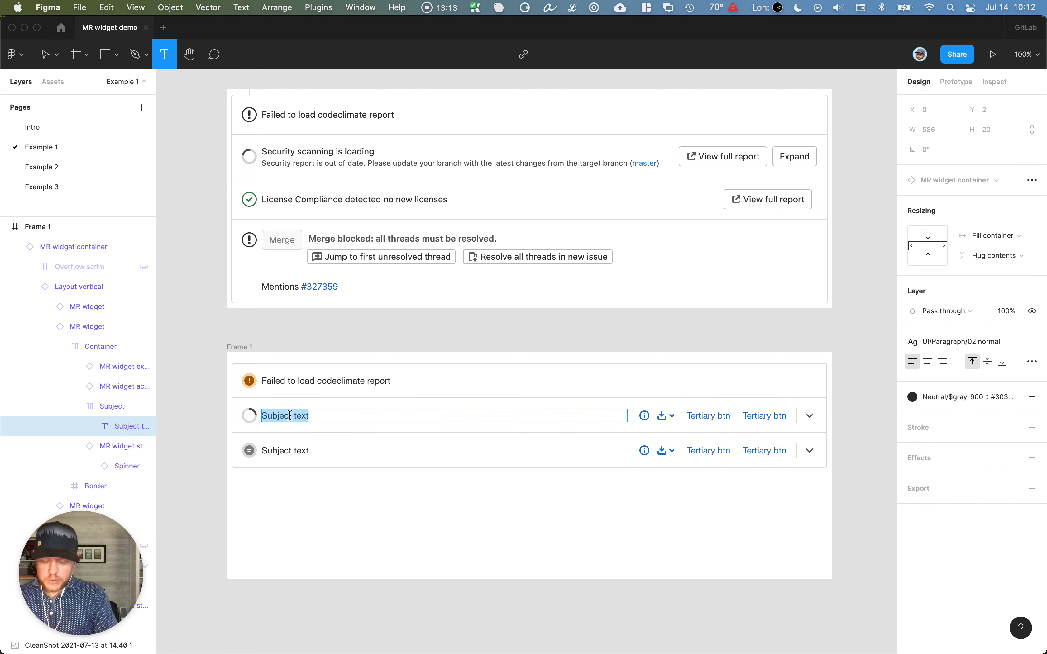
{"action": "type", "text": "Security"}
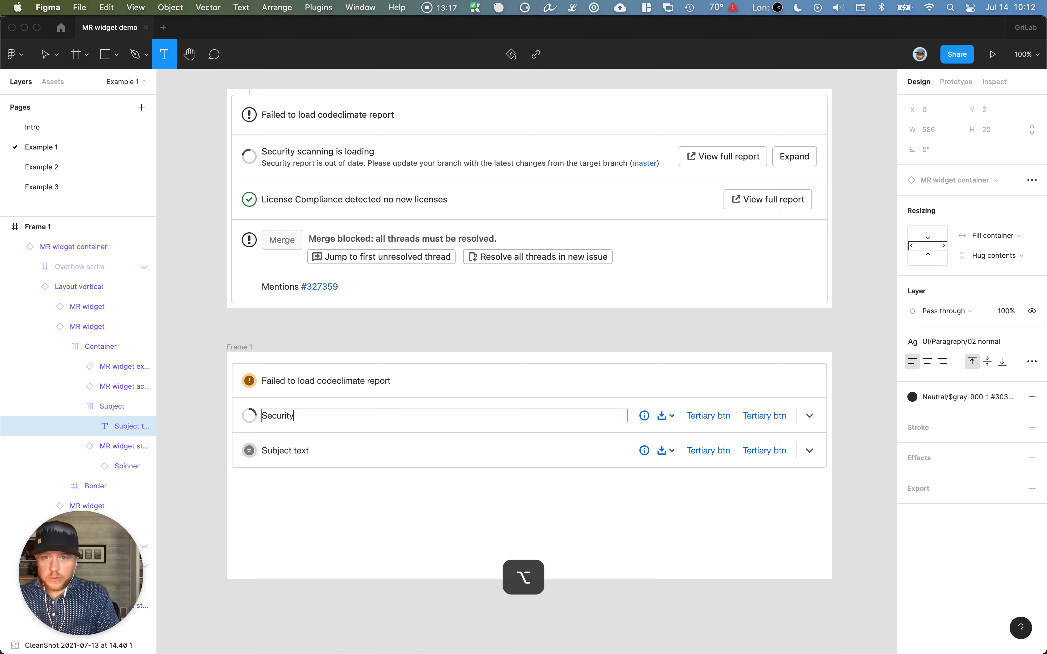
{"action": "type", "text": "…"}
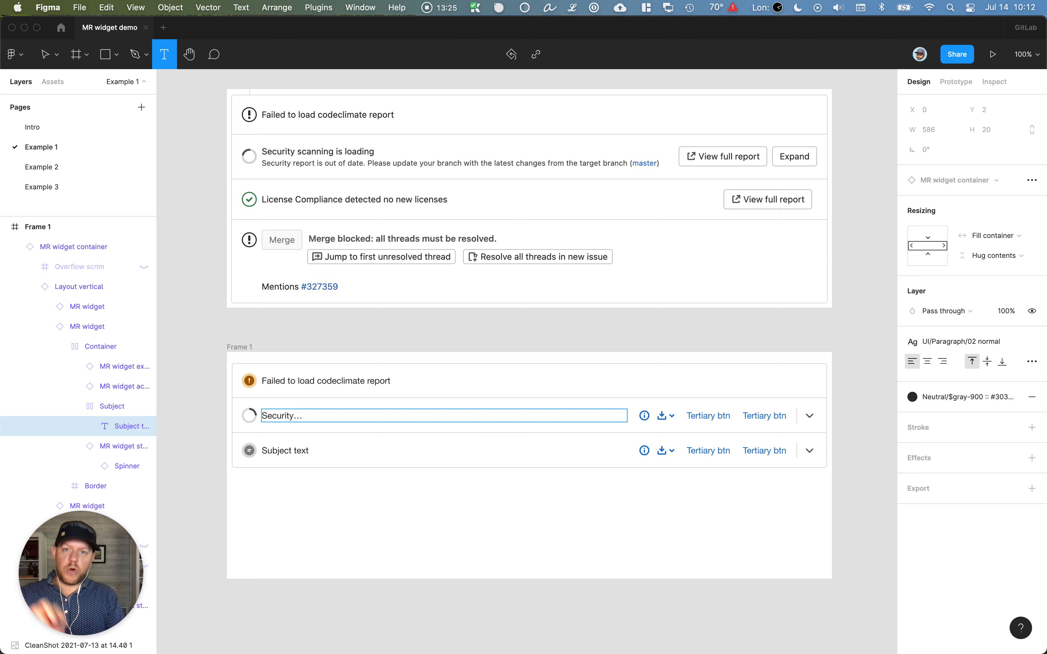
{"action": "key", "text": "shift"}
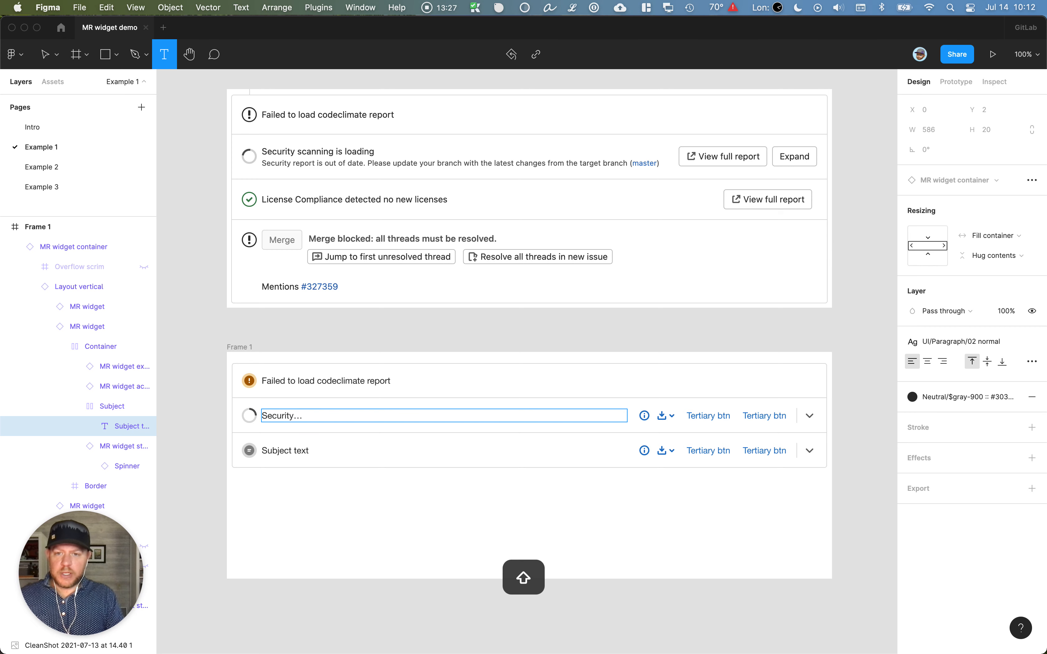
{"action": "key", "text": "shift+Return"}
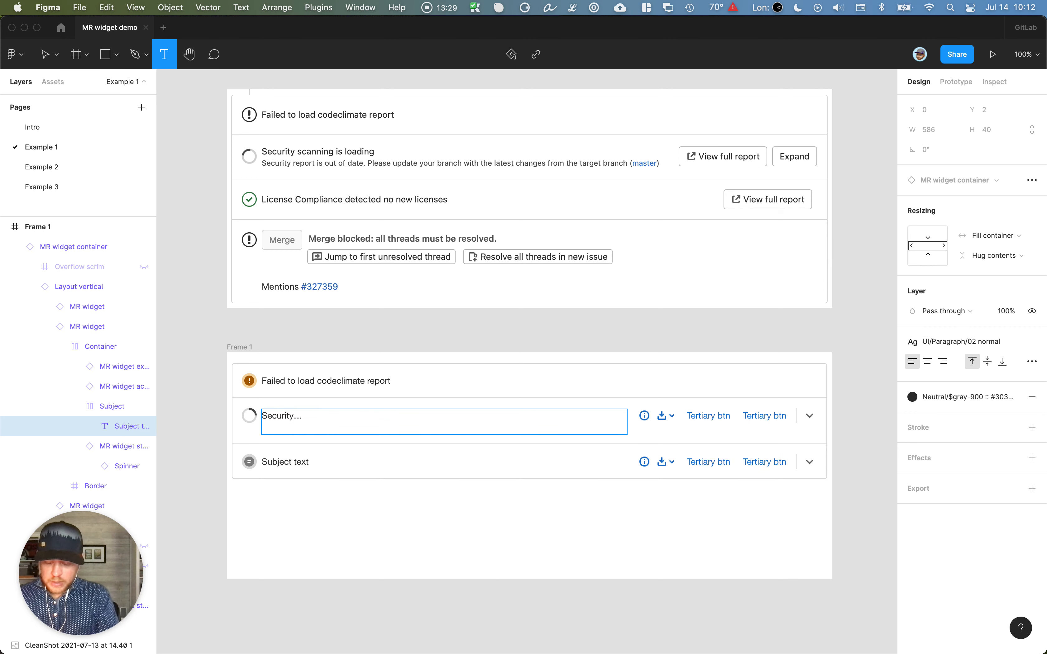
{"action": "type", "text": "Security re"}
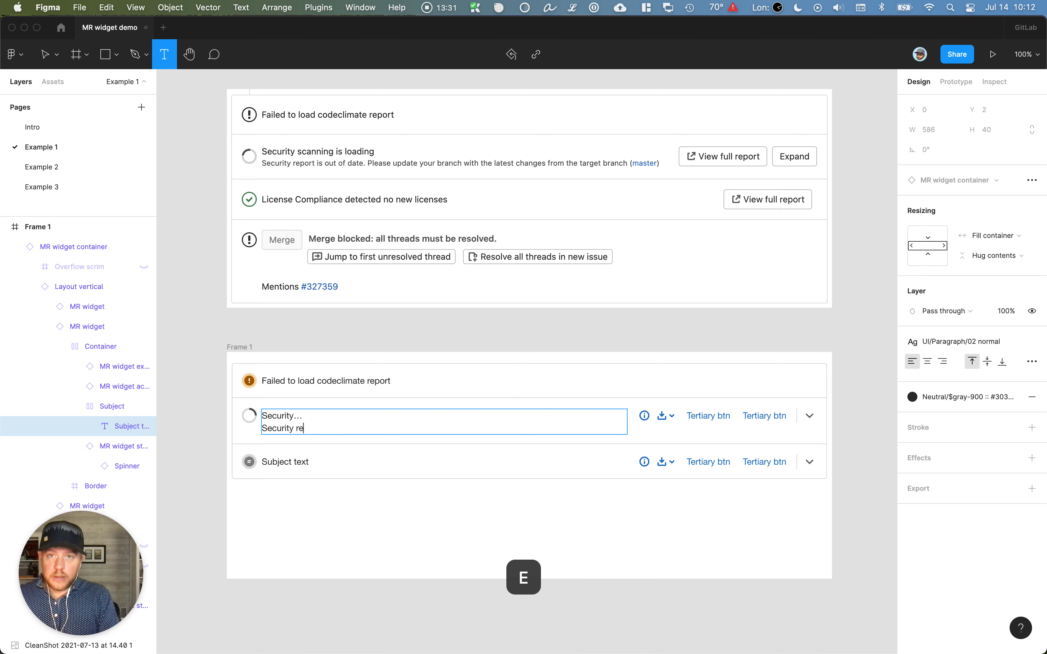
{"action": "type", "text": "port"}
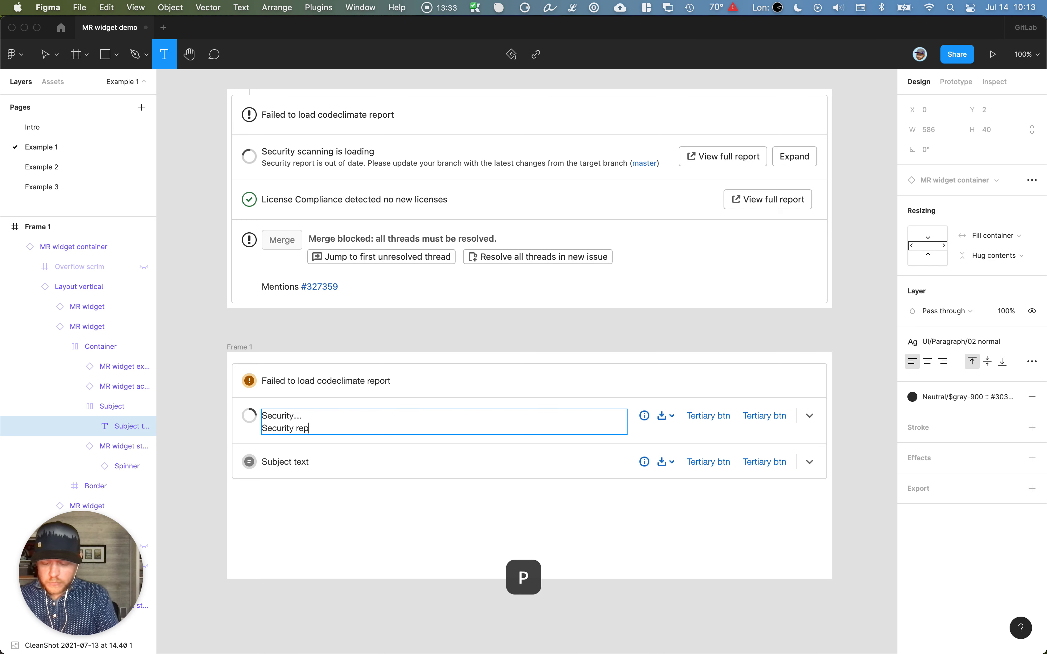
{"action": "type", "text": "is out of date"}
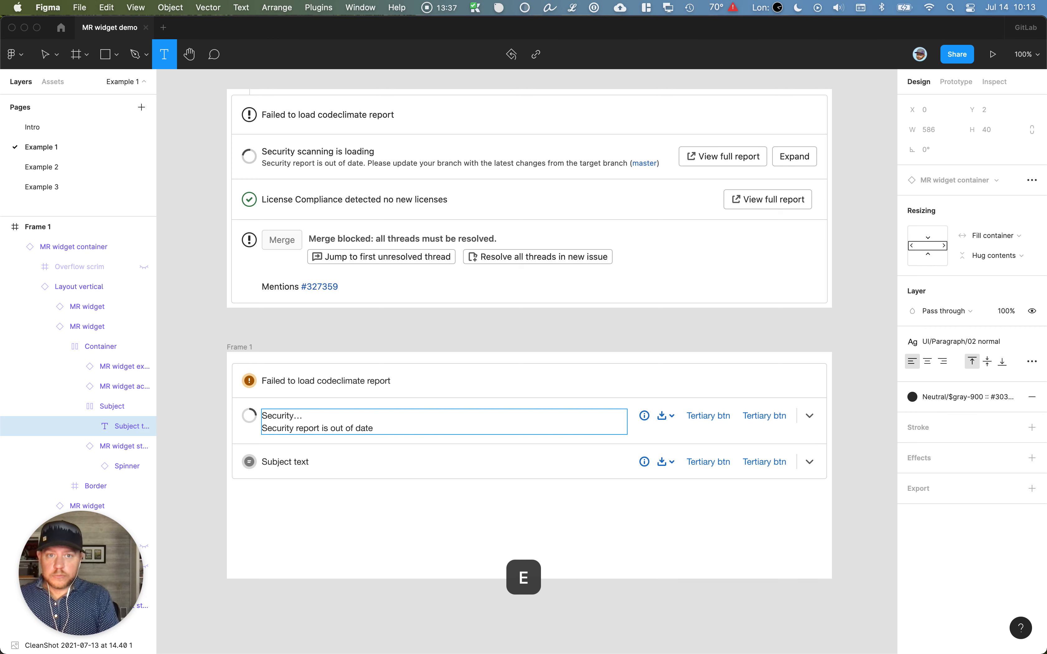
{"action": "type", "text": "… (master)"}
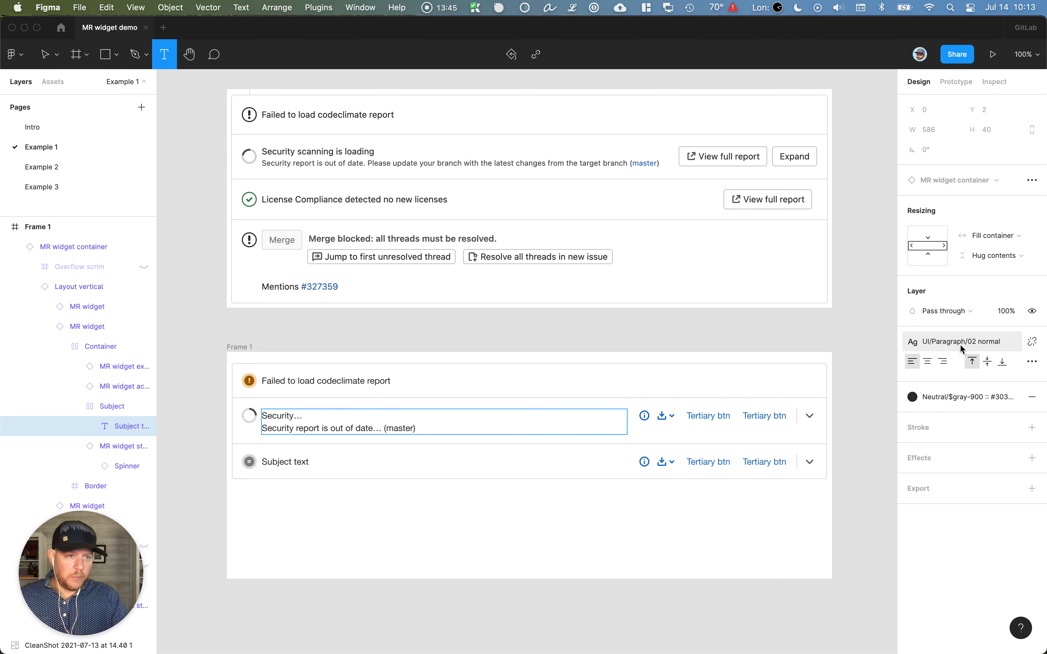
Give the second row's description line the UI/Paragraph/03 sm text style and the Neutral/$gray-700 colour
{"action": "left_click_drag", "start_coordinate": [419, 428], "coordinate": [262, 426]}
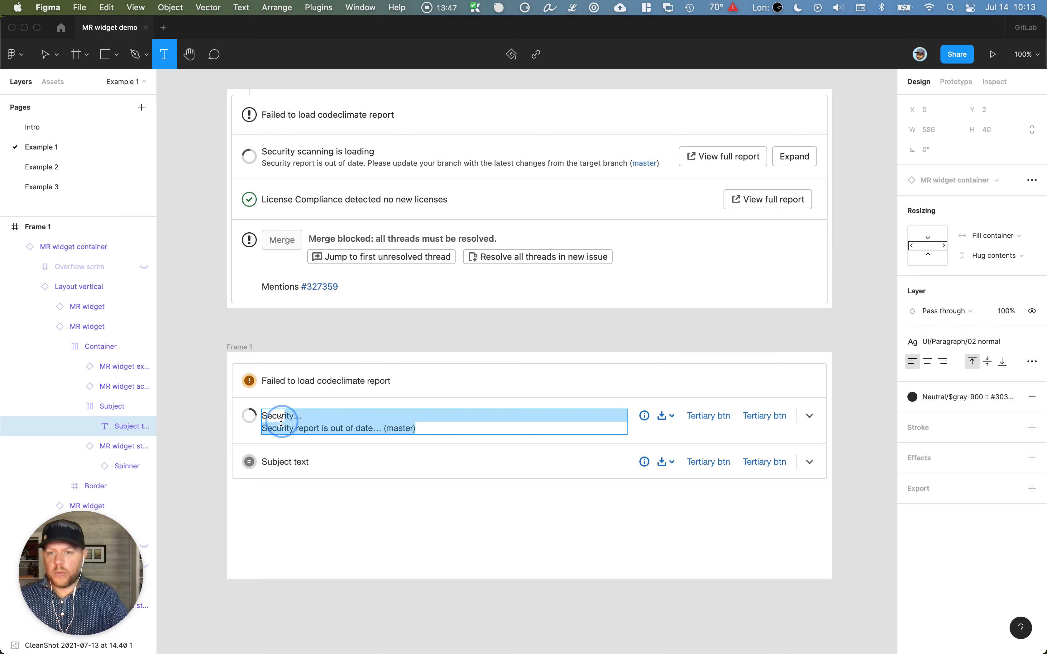
{"action": "left_click", "coordinate": [1010, 342]}
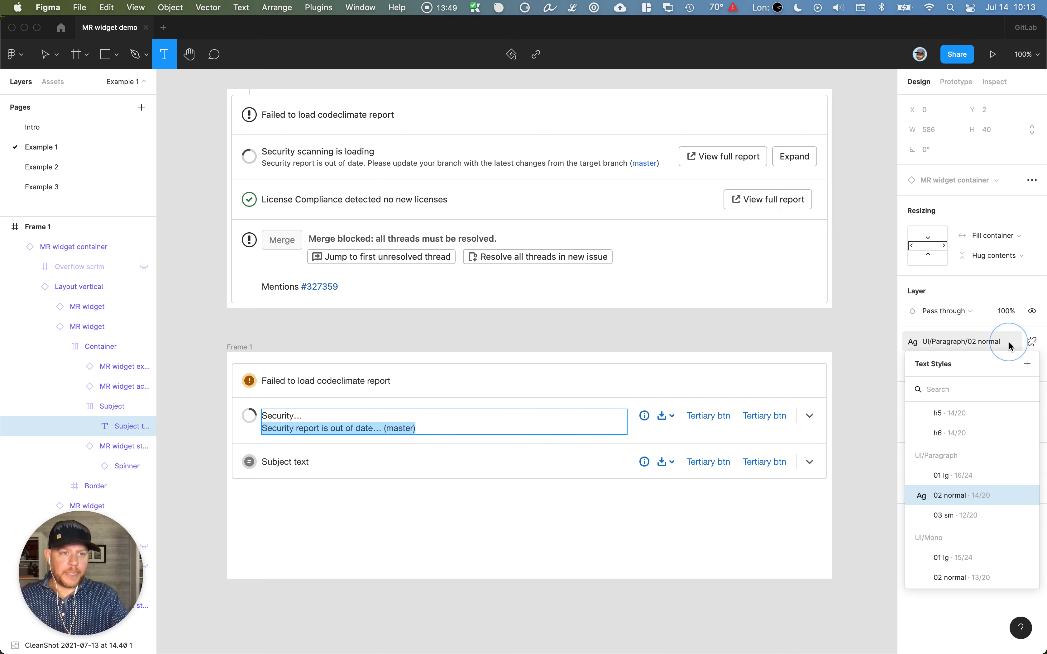
{"action": "left_click", "coordinate": [955, 514]}
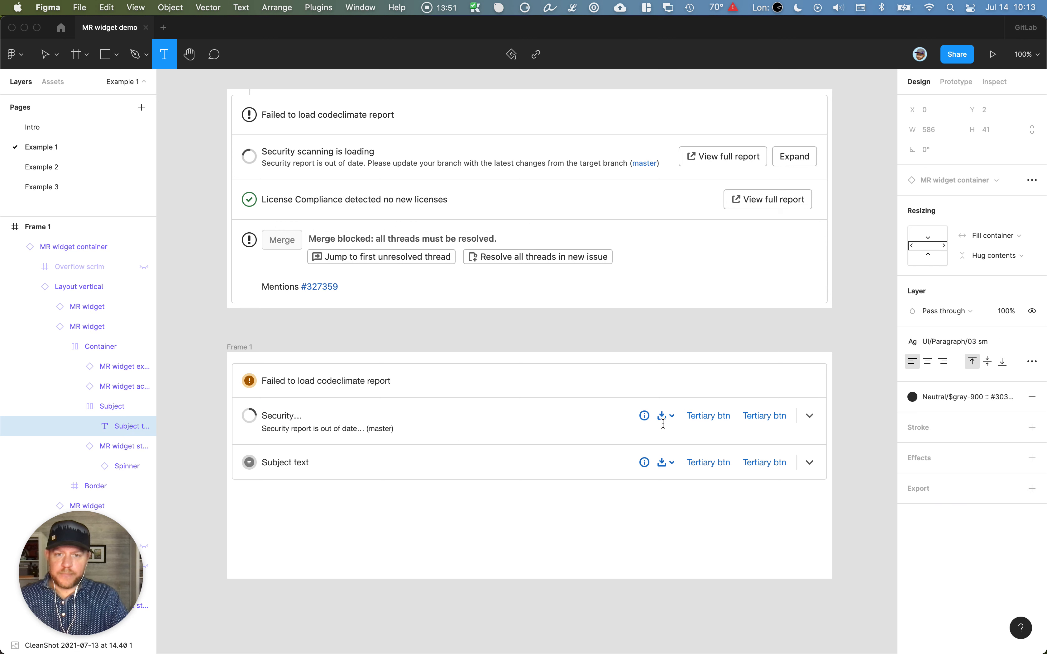
{"action": "left_click", "coordinate": [914, 399]}
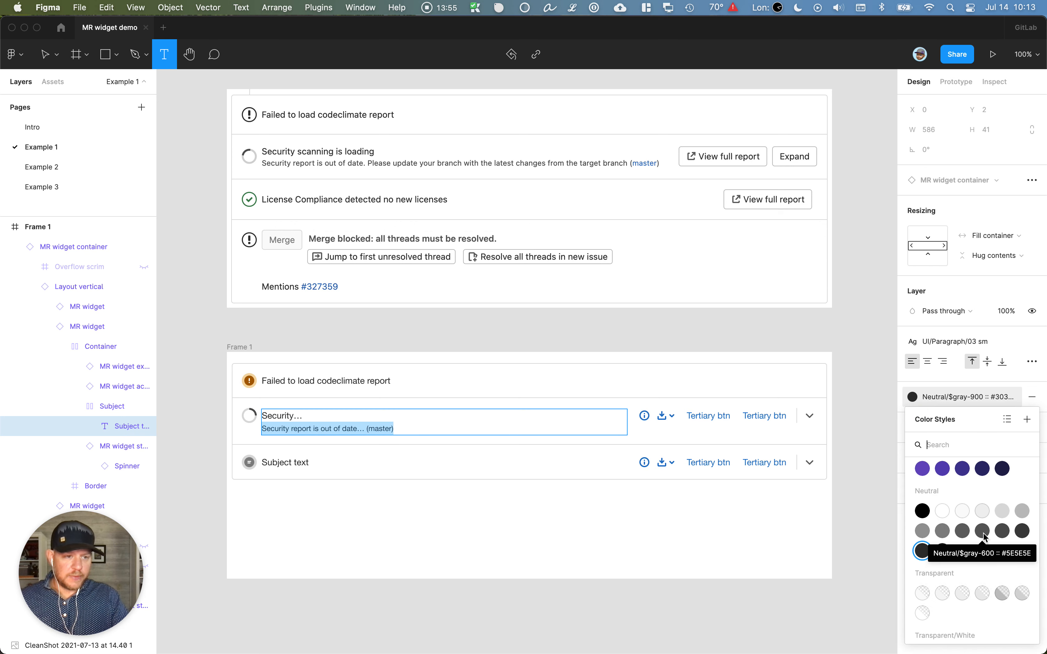
{"action": "left_click", "coordinate": [1002, 532]}
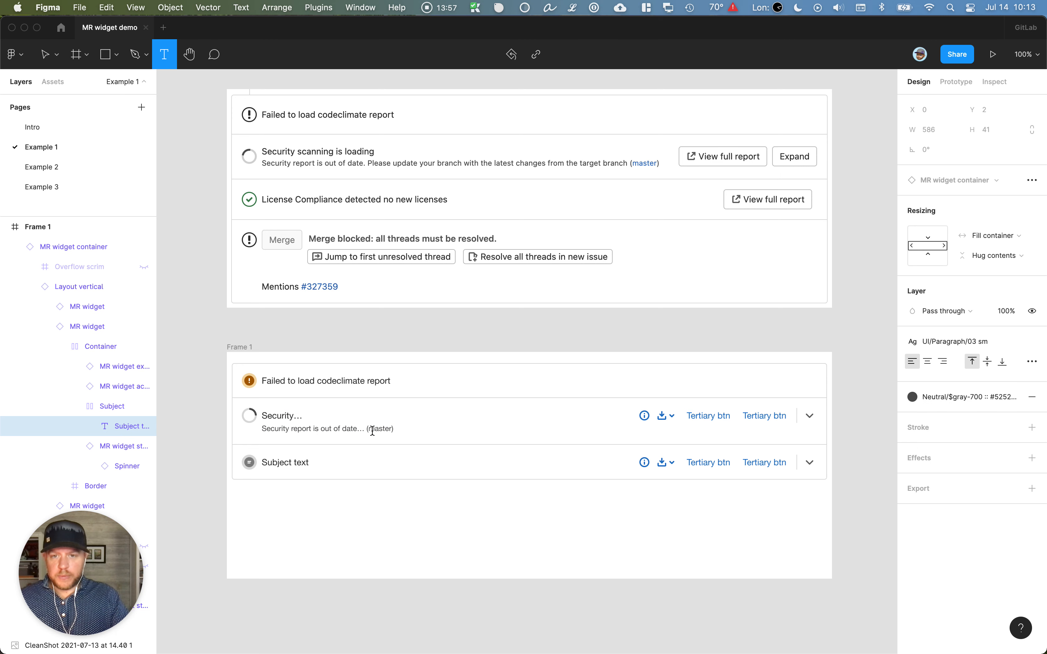
Underline the word "master" in the second row's description and colour it Blue/$blue-500
{"action": "left_click_drag", "start_coordinate": [371, 428], "coordinate": [392, 429]}
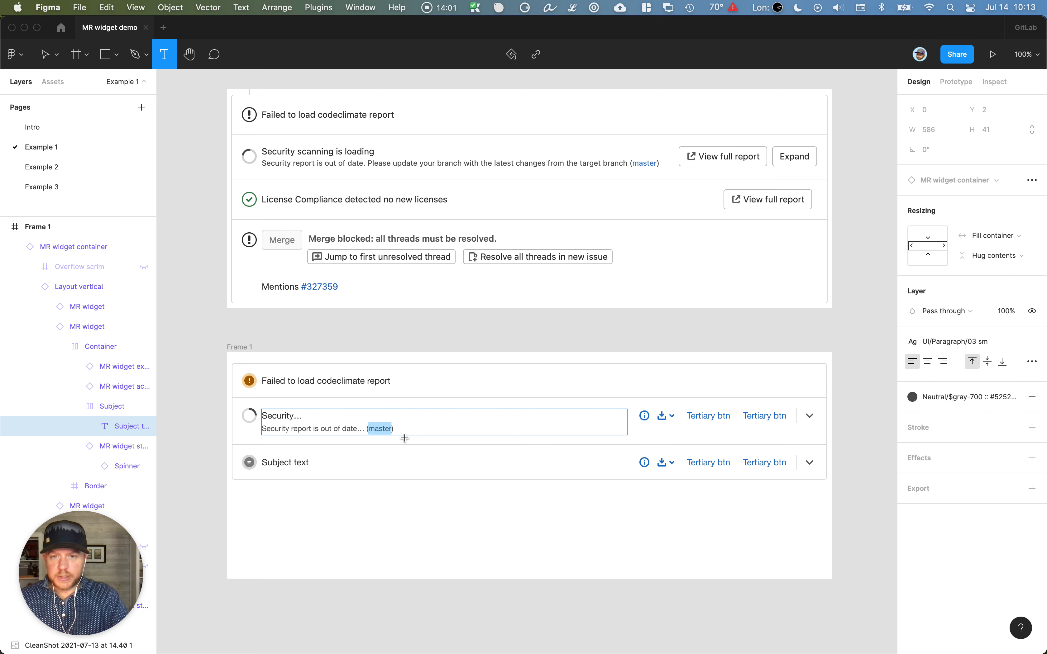
{"action": "key", "text": "super+u"}
{"action": "key", "text": "Escape"}
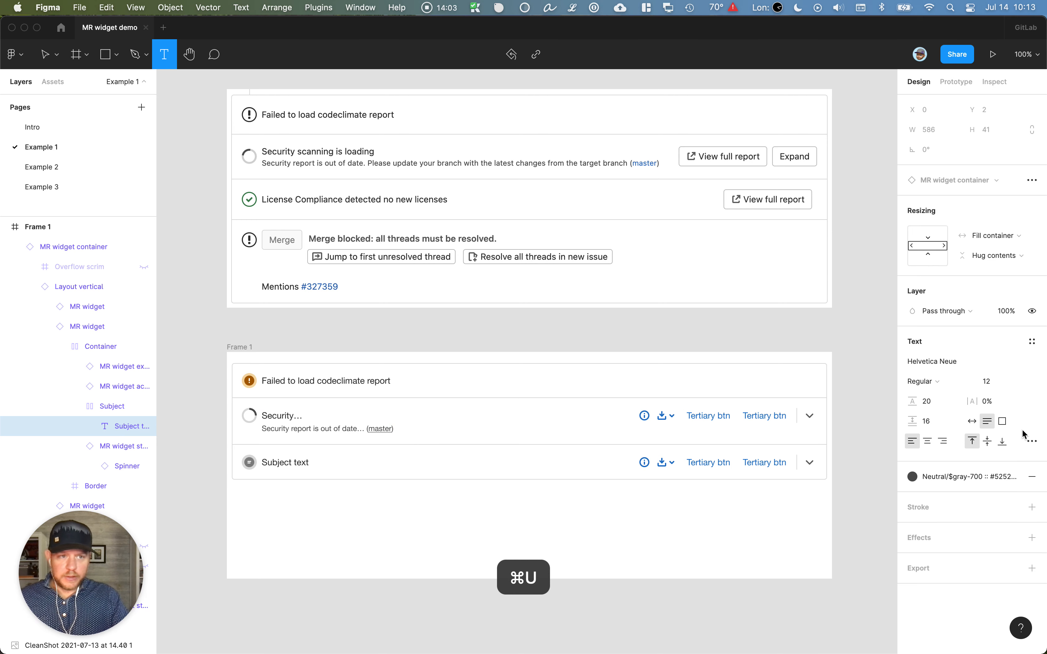
{"action": "left_click", "coordinate": [912, 477]}
{"action": "scroll", "coordinate": [992, 514], "scroll_direction": "down", "scroll_amount": 5}
{"action": "scroll", "coordinate": [1008, 498], "scroll_direction": "up", "scroll_amount": 3}
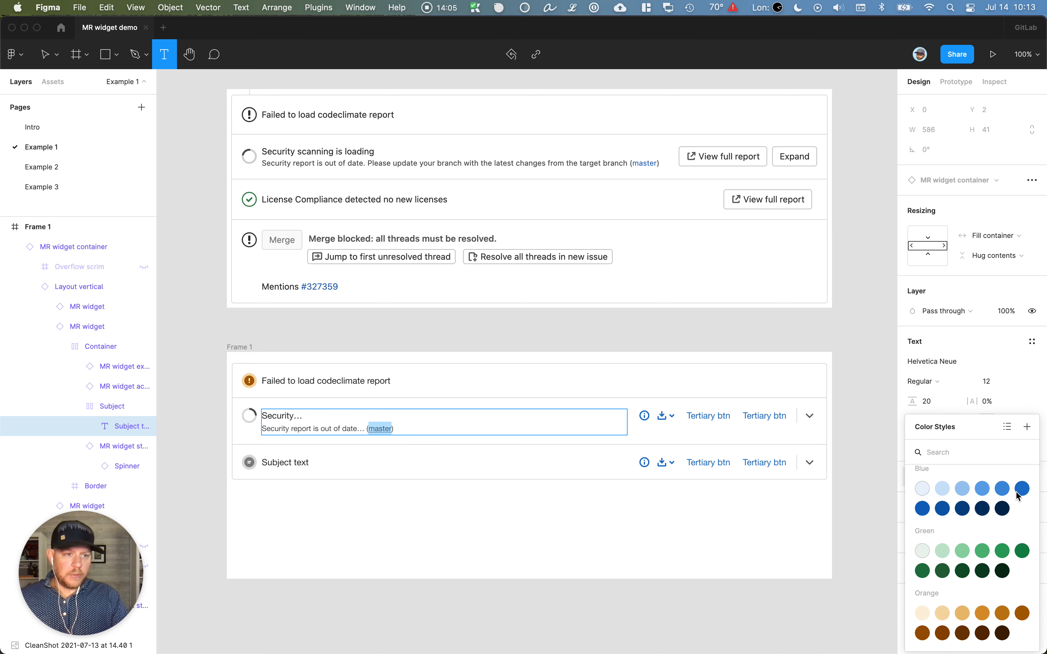
{"action": "left_click", "coordinate": [1021, 489]}
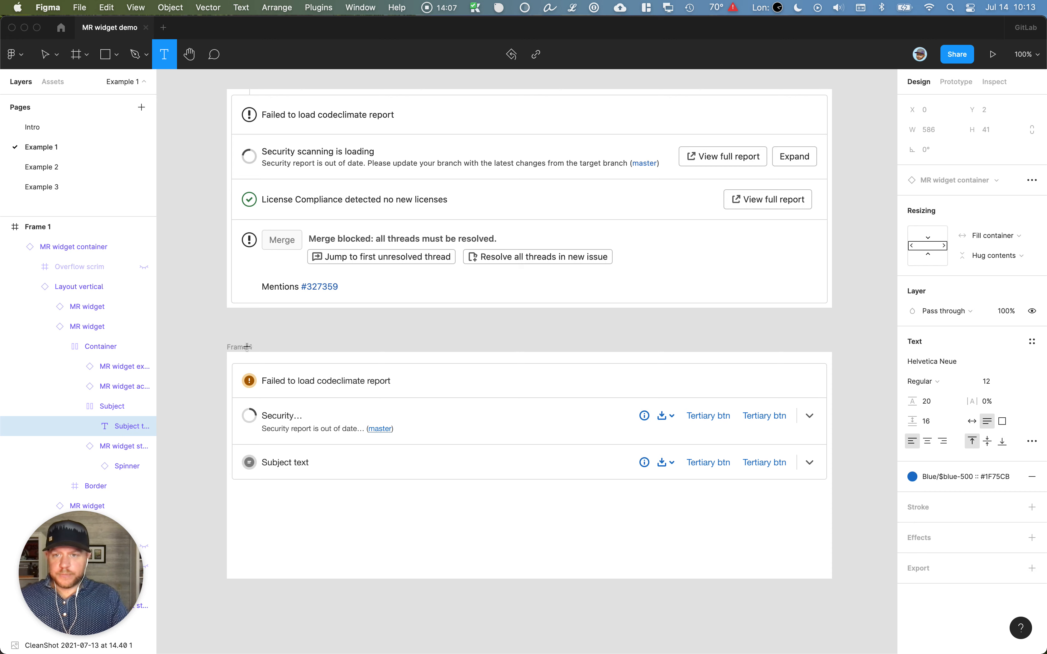
{"action": "key", "text": "Escape"}
Add blank lines below the second row's description to show the row growing, and remove them again
{"action": "scroll", "coordinate": [212, 356], "scroll_direction": "up", "scroll_amount": 1}
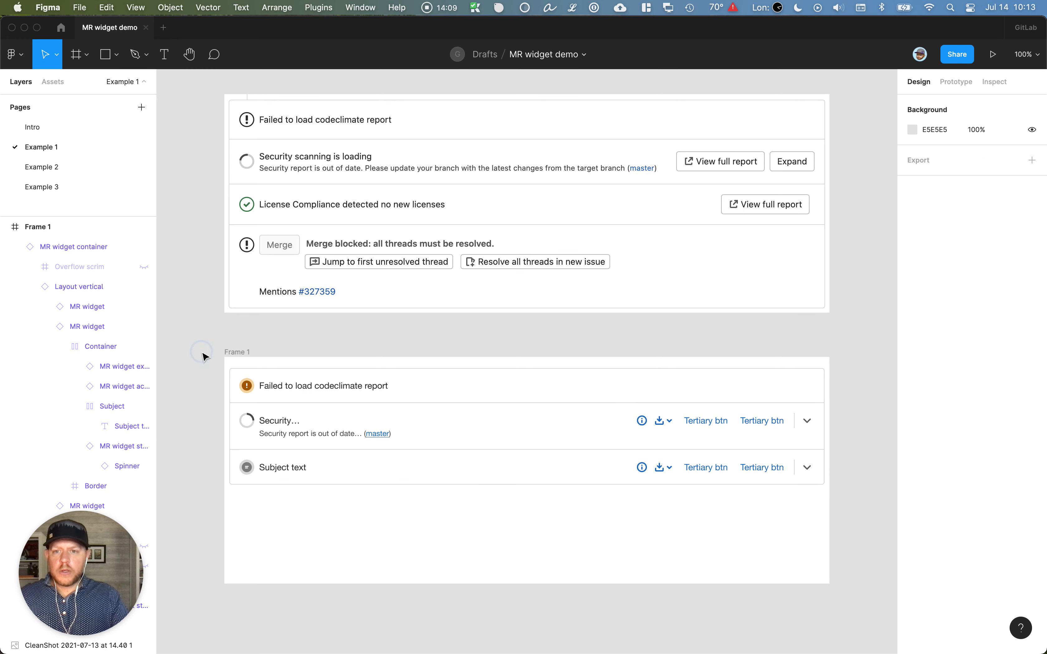
{"action": "left_click", "coordinate": [320, 435]}
{"action": "double_click", "coordinate": [320, 435]}
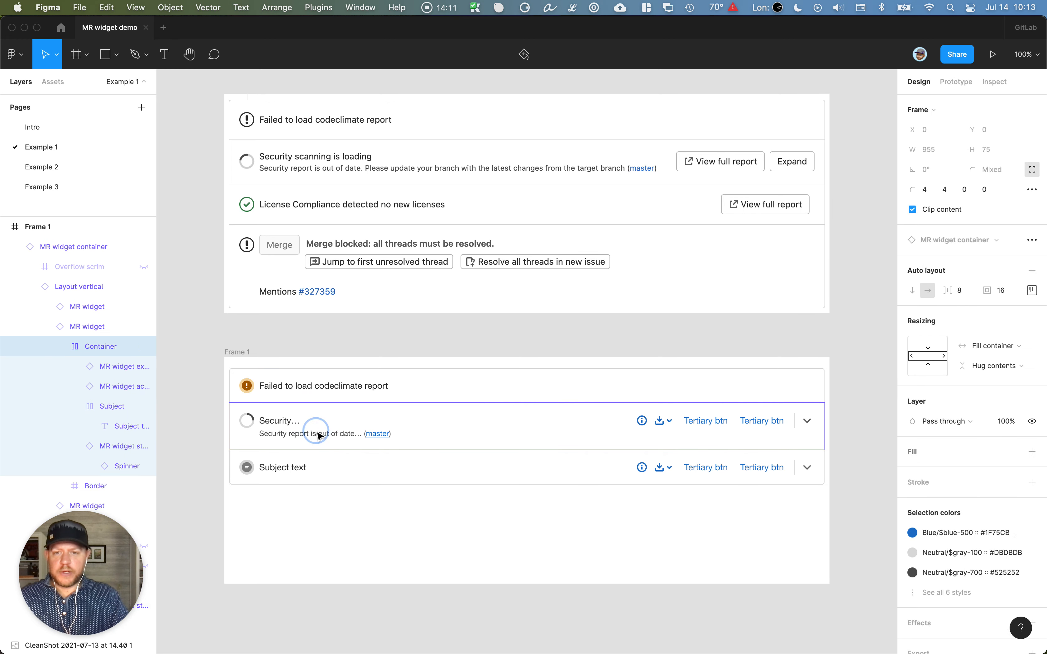
{"action": "double_click", "coordinate": [319, 435]}
{"action": "double_click", "coordinate": [320, 435]}
{"action": "double_click", "coordinate": [316, 433]}
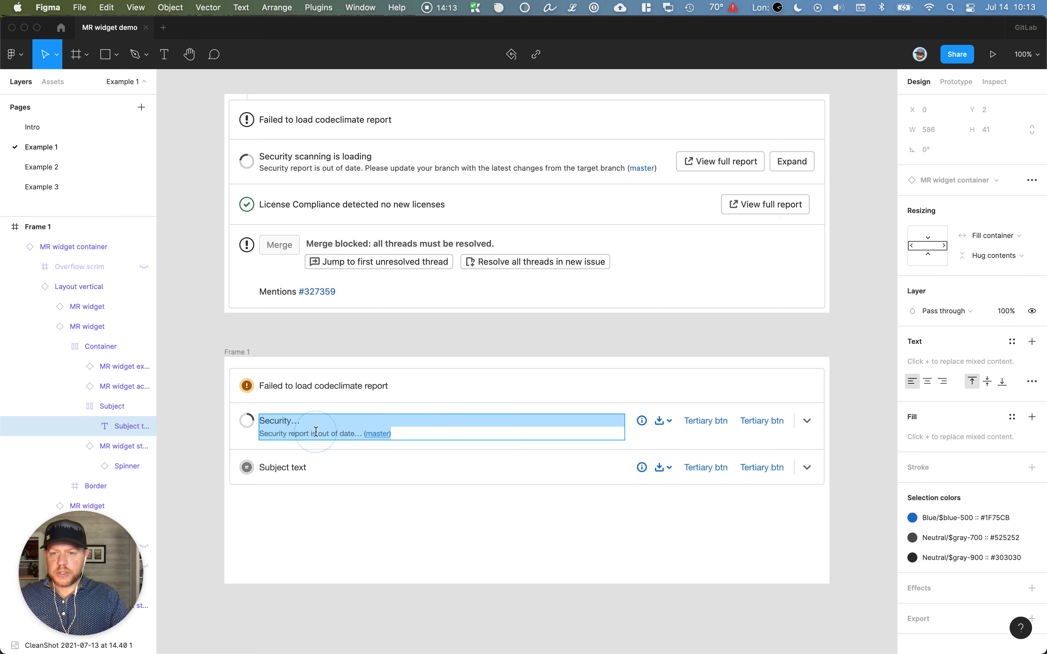
{"action": "left_click", "coordinate": [404, 434]}
{"action": "key", "text": "shift+Return"}
{"action": "key", "text": "shift+Return"}
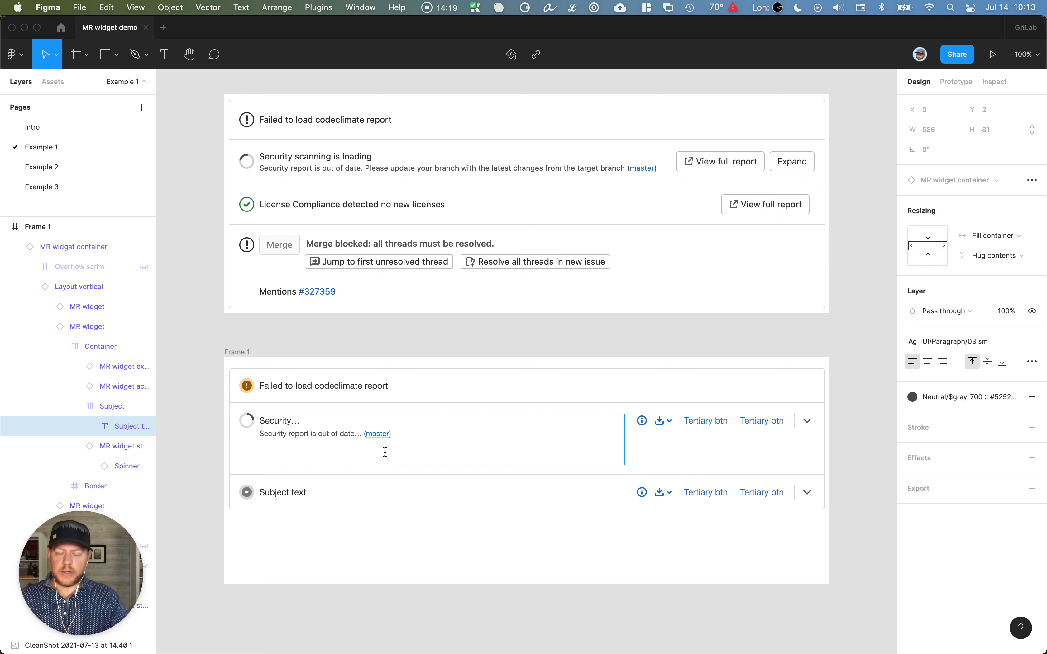
{"action": "key", "text": "BackSpace"}
{"action": "key", "text": "BackSpace"}
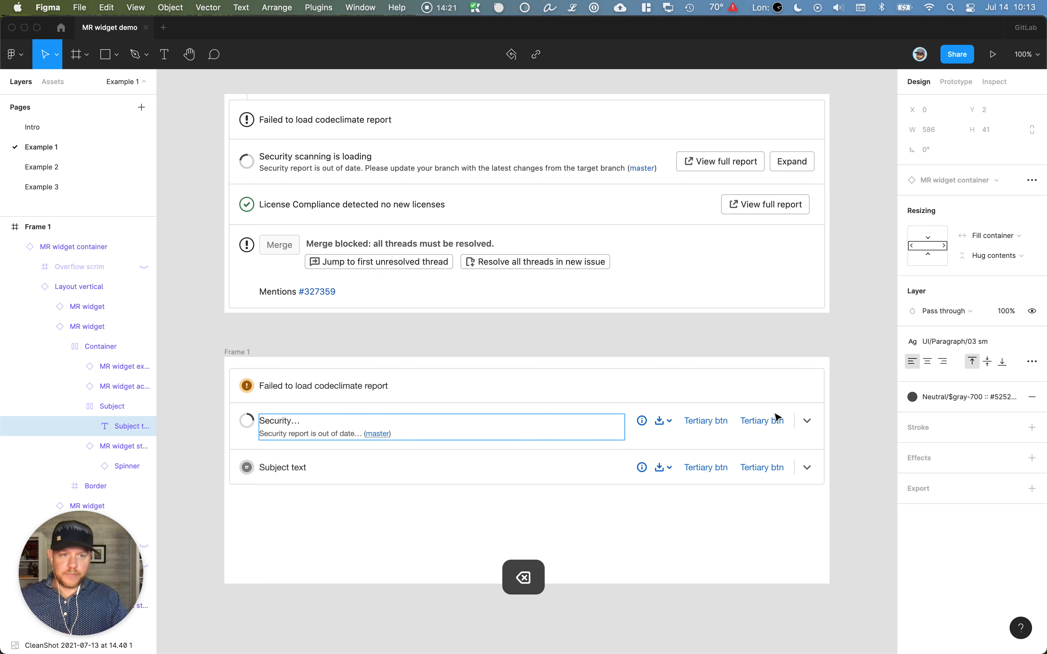
{"action": "key", "text": "Escape"}
{"action": "key", "text": "Escape"}
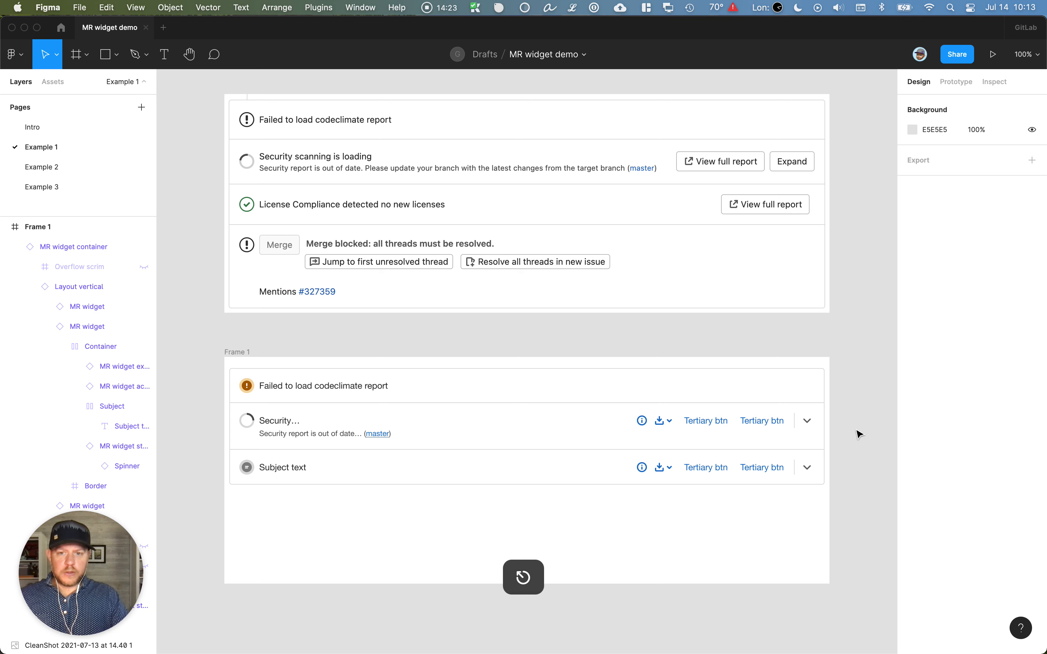
{"action": "left_click", "coordinate": [750, 495]}
{"action": "left_click", "coordinate": [822, 502]}
{"action": "left_click", "coordinate": [829, 495]}
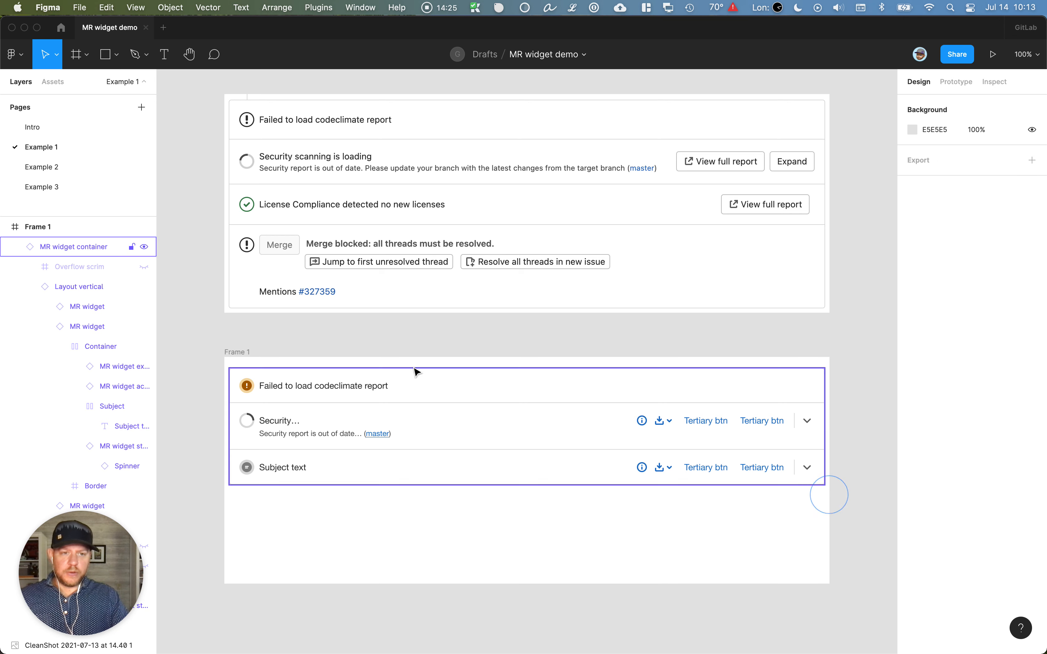
{"action": "left_click", "coordinate": [230, 353]}
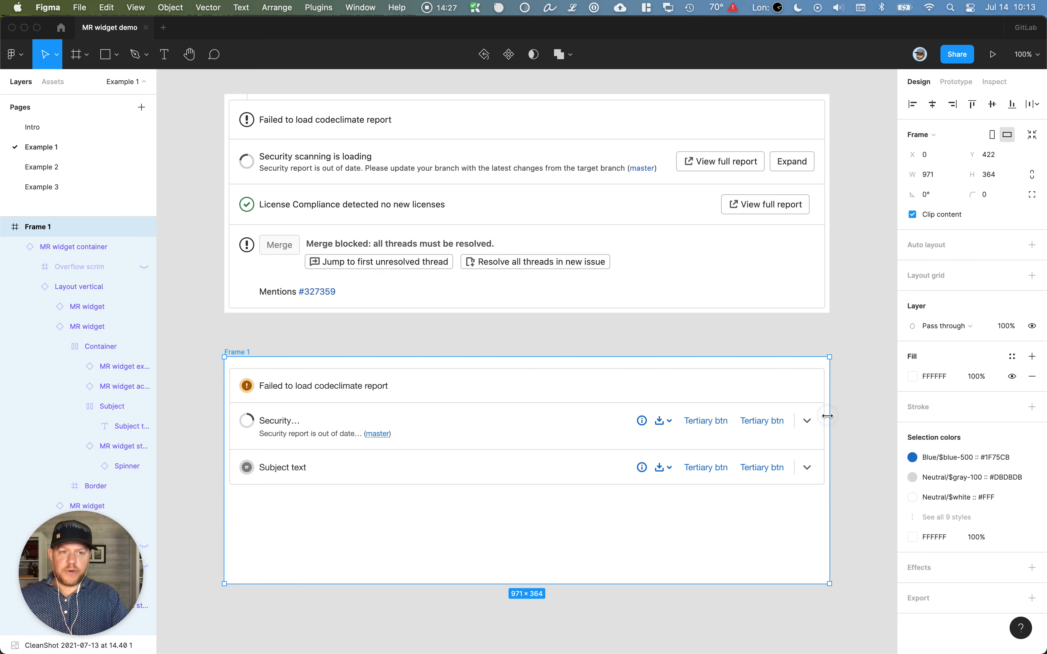
{"action": "mouse_move", "coordinate": [827, 416]}
{"action": "left_mouse_down"}
{"action": "mouse_move", "coordinate": [519, 426]}
{"action": "mouse_move", "coordinate": [828, 423]}
{"action": "left_mouse_up"}
{"action": "left_click", "coordinate": [851, 428]}
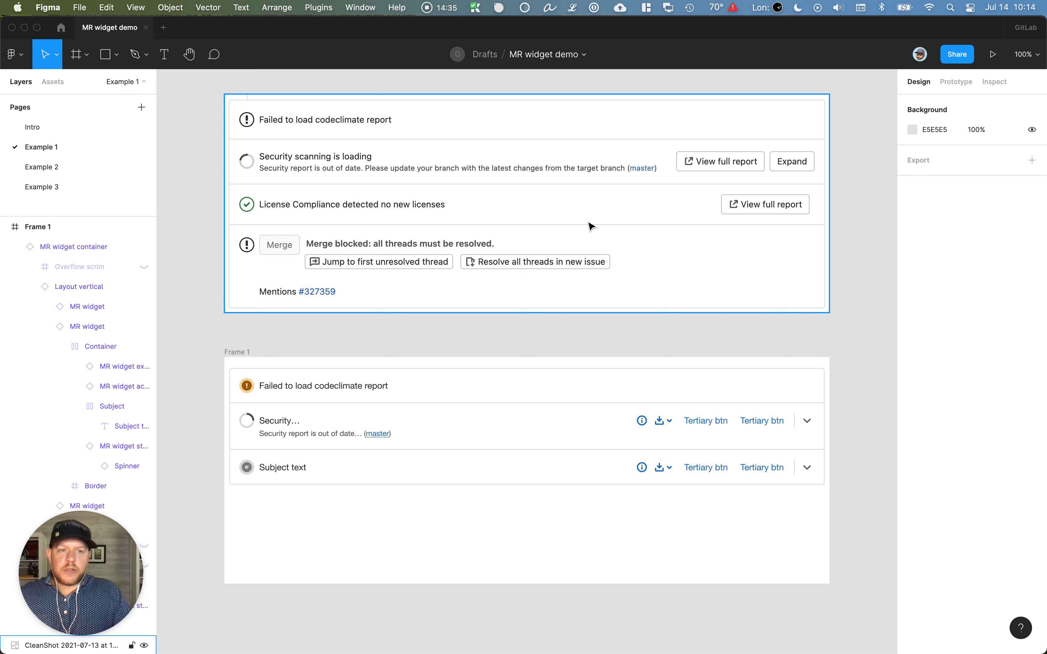
{"action": "left_click", "coordinate": [738, 163]}
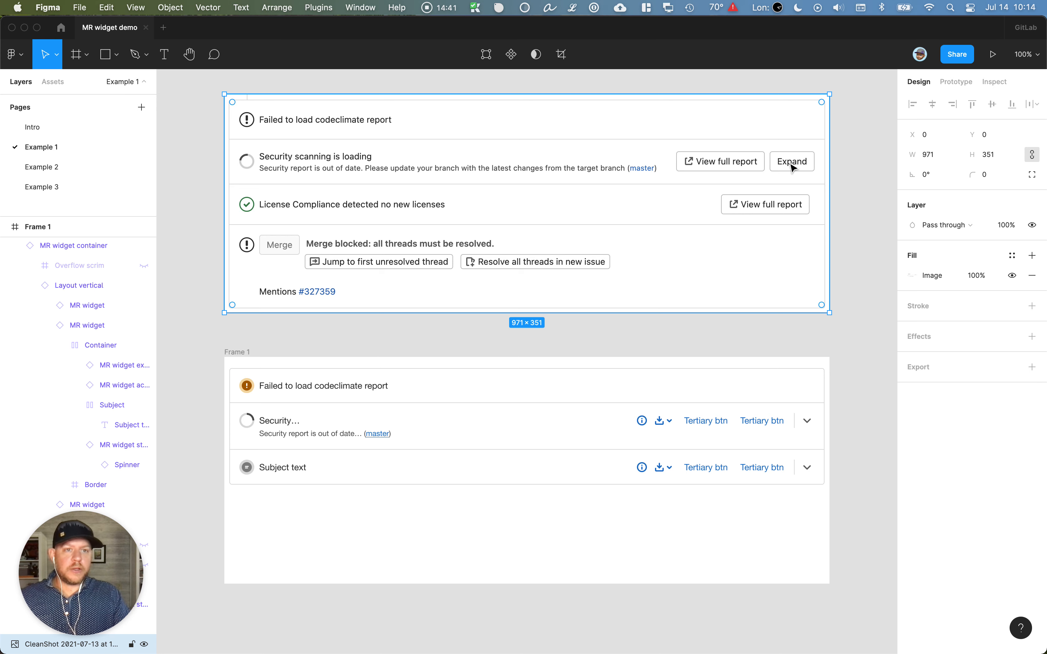
{"action": "left_click", "coordinate": [843, 380]}
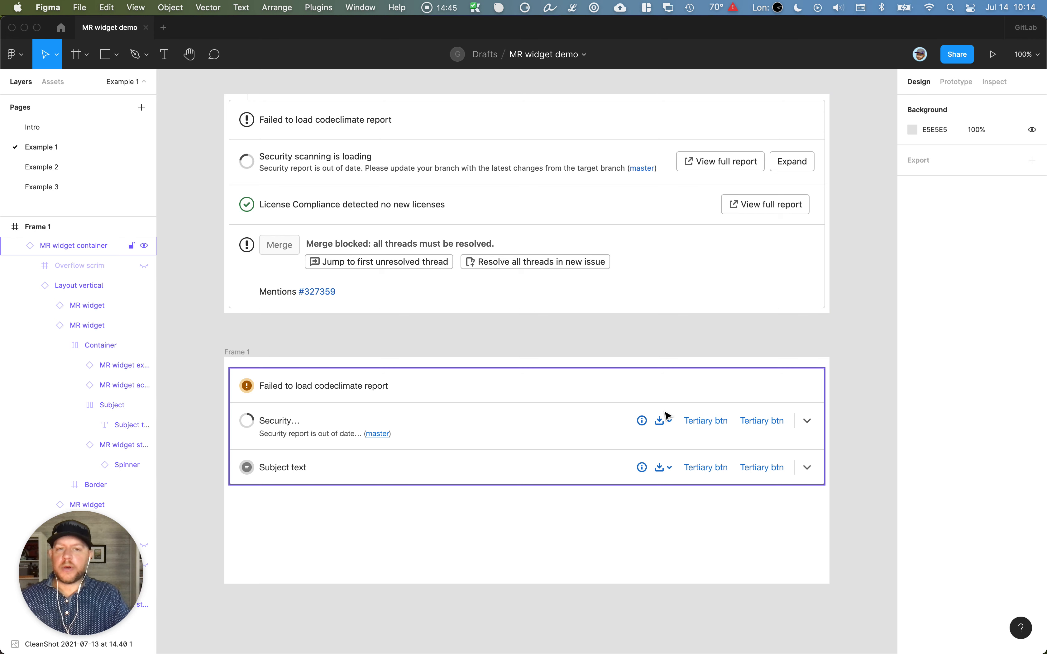
Remove the info icon, the download dropdown and the first tertiary button from the second row's actions
{"action": "double_click", "coordinate": [670, 424]}
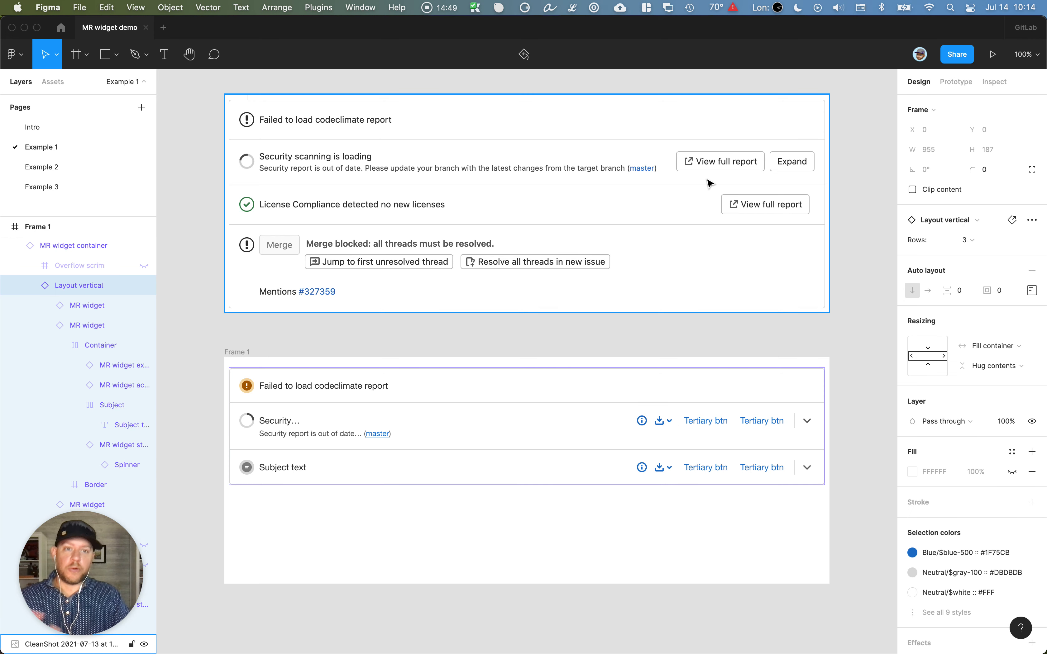
{"action": "double_click", "coordinate": [662, 423]}
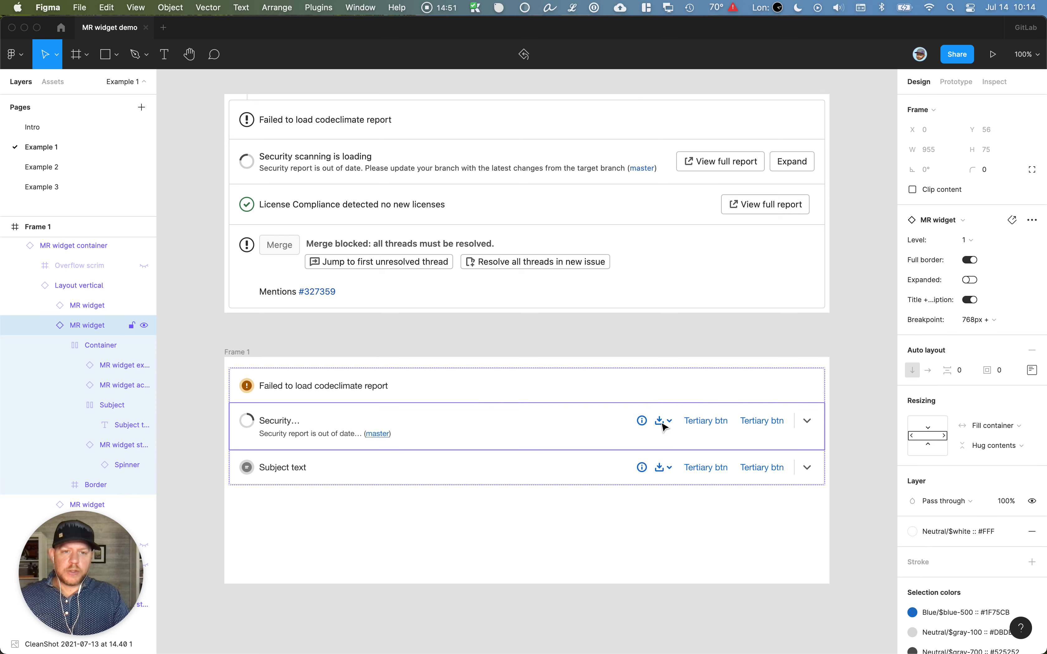
{"action": "double_click", "coordinate": [663, 424]}
{"action": "left_click", "coordinate": [663, 424]}
{"action": "left_click", "coordinate": [663, 424]}
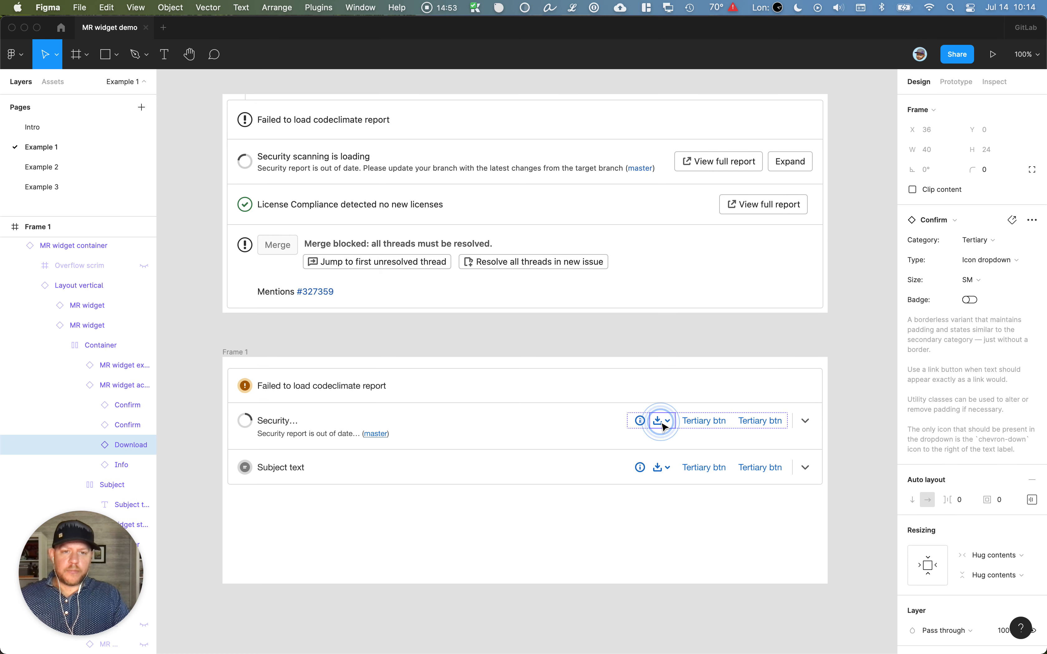
{"action": "left_click", "coordinate": [639, 421], "text": "shift"}
{"action": "left_click", "coordinate": [714, 427], "text": "shift"}
{"action": "key", "text": "BackSpace"}
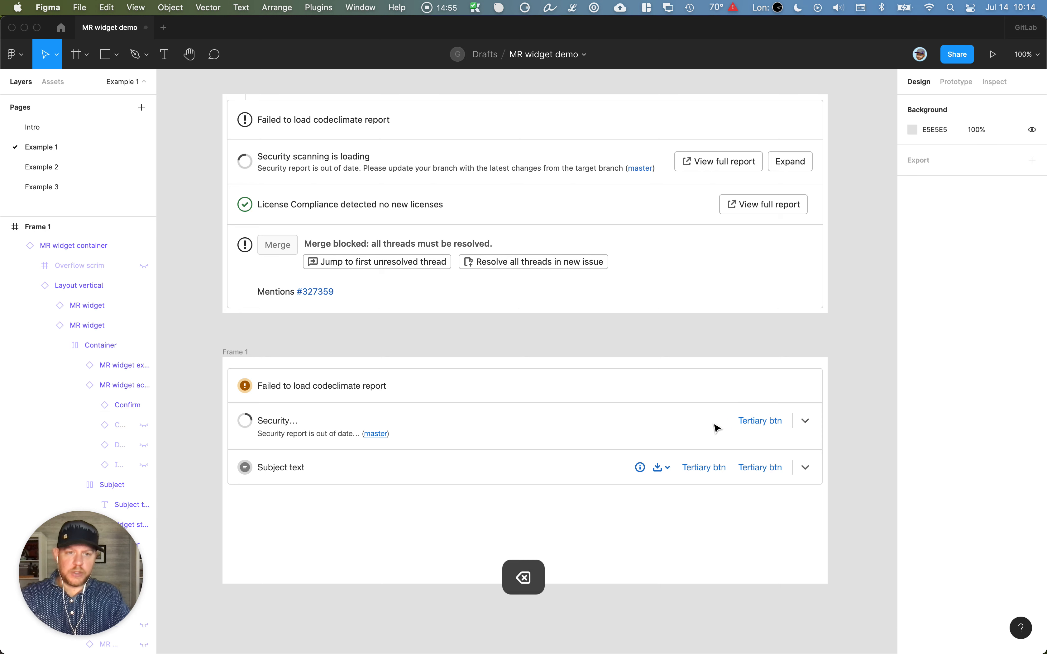
Relabel the second row's remaining tertiary button as "Full report"
{"action": "key", "text": "t"}
{"action": "left_click", "coordinate": [765, 424]}
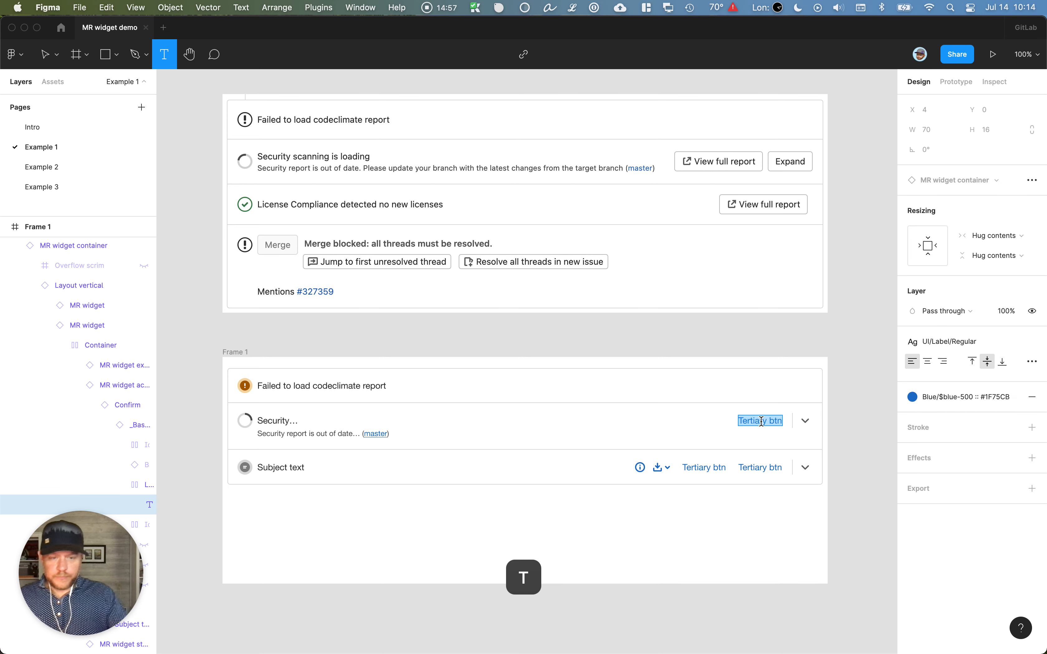
{"action": "type", "text": "Full report"}
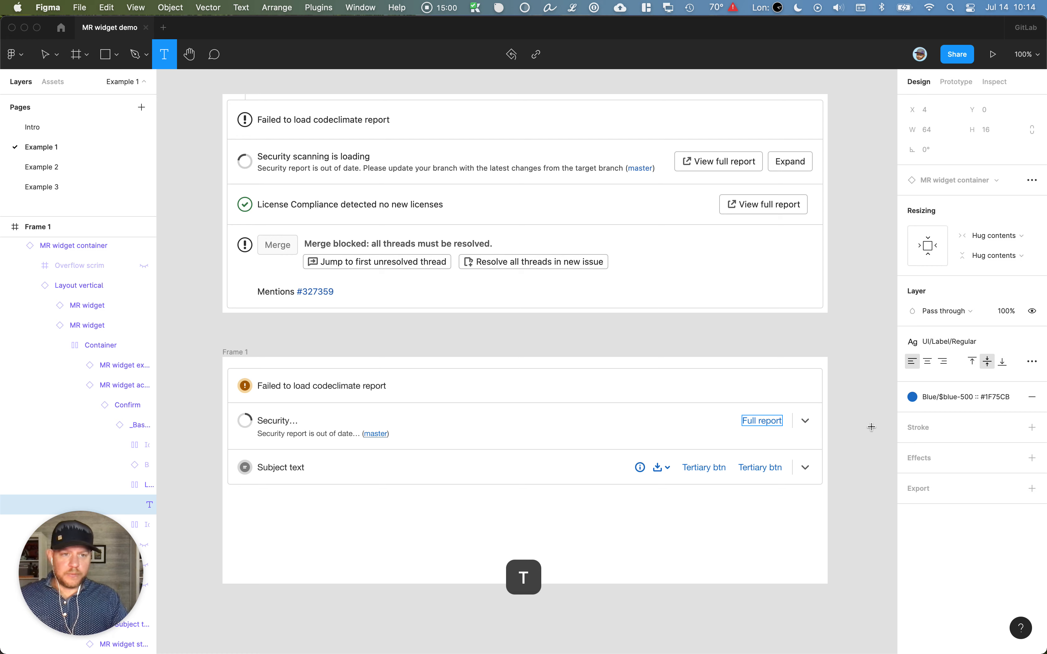
{"action": "left_click", "coordinate": [853, 421]}
{"action": "key", "text": "Escape"}
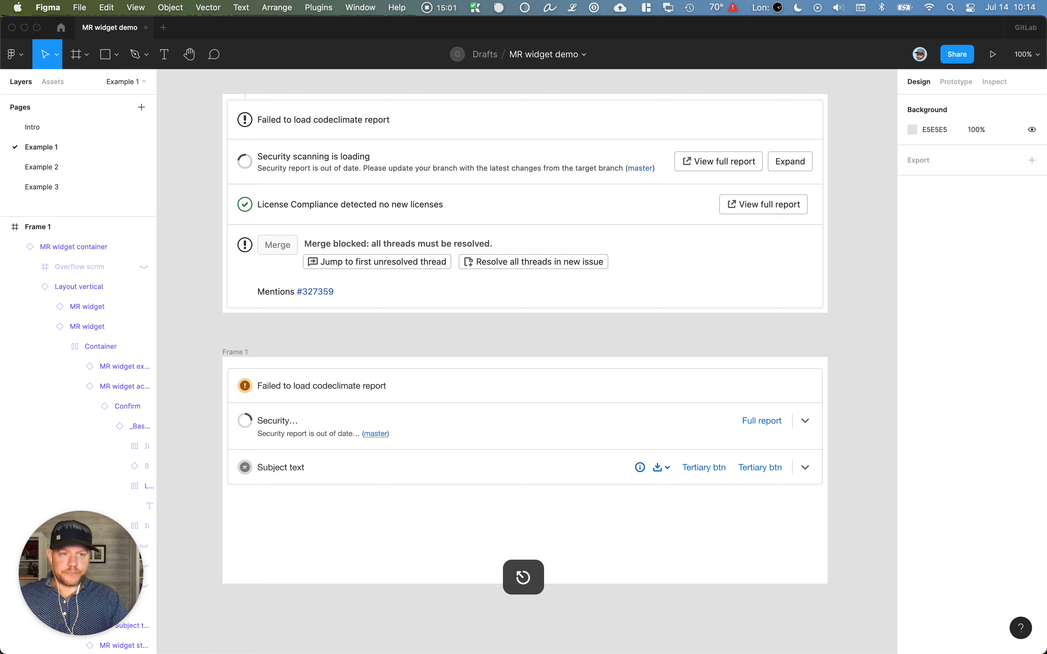
{"action": "left_click", "coordinate": [854, 423]}
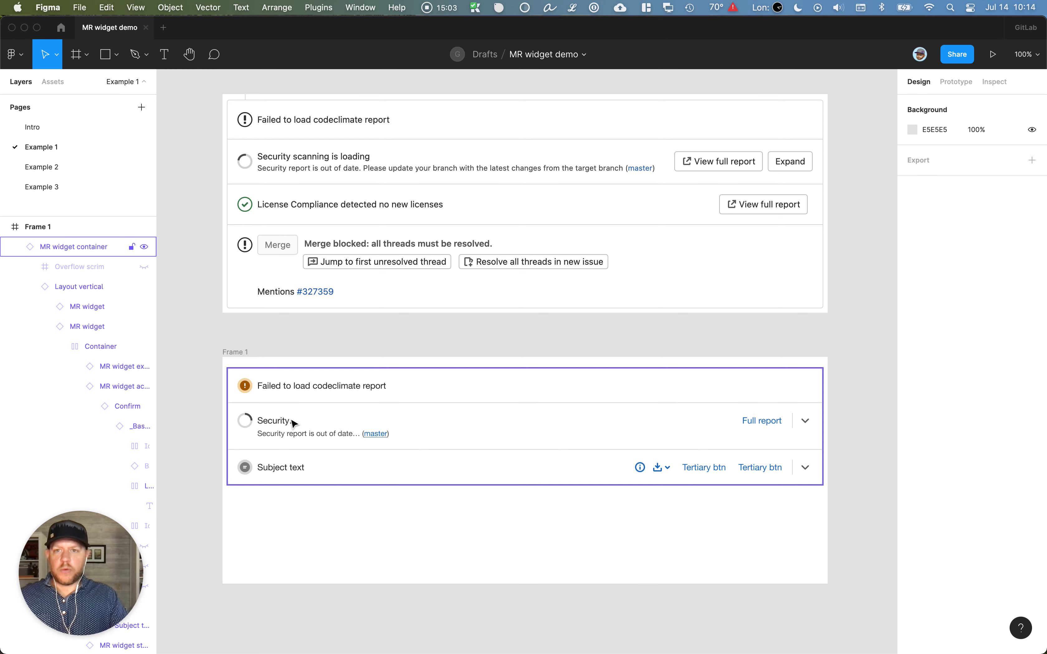
Set the third row's MR widget status to Success
{"action": "scroll", "coordinate": [294, 423], "scroll_direction": "down", "scroll_amount": 5}
{"action": "scroll", "coordinate": [264, 422], "scroll_direction": "up", "scroll_amount": 4}
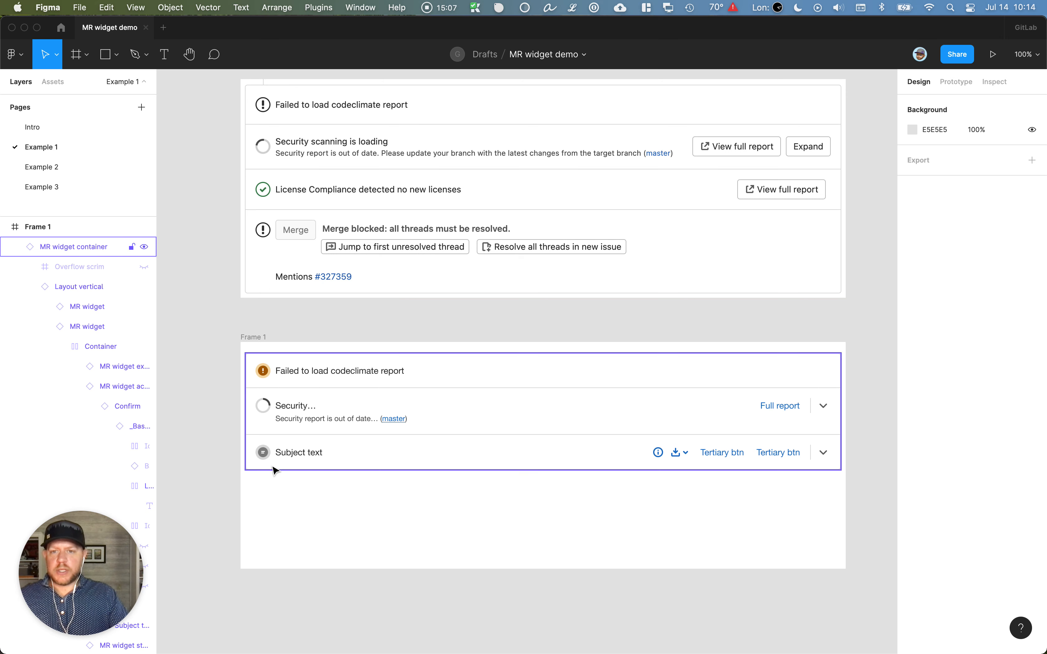
{"action": "left_click", "coordinate": [265, 455]}
{"action": "double_click", "coordinate": [265, 455]}
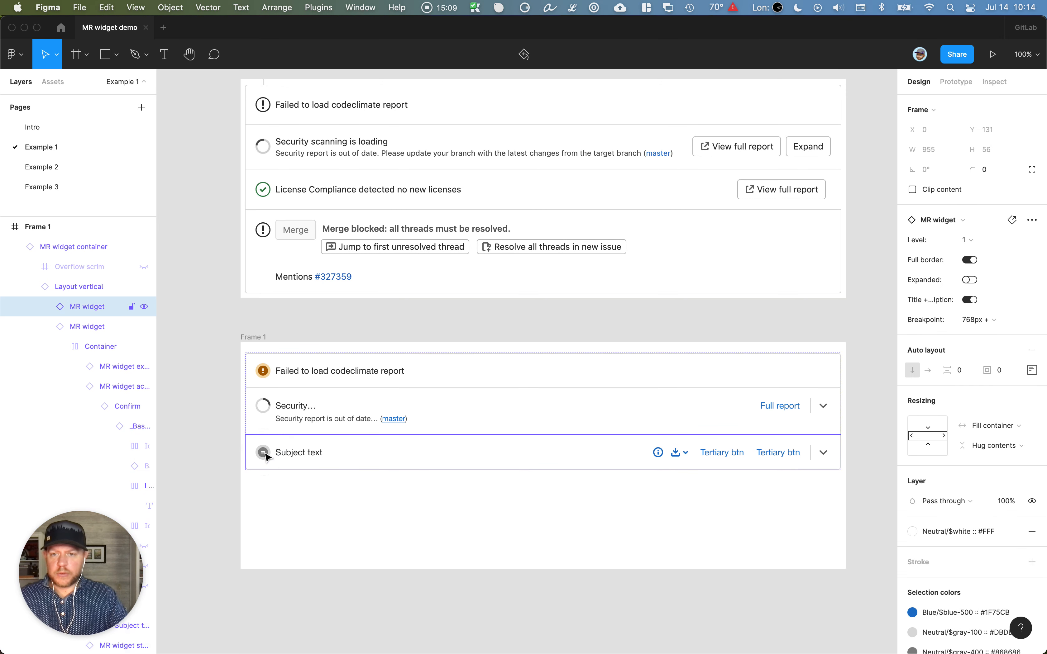
{"action": "double_click", "coordinate": [264, 454]}
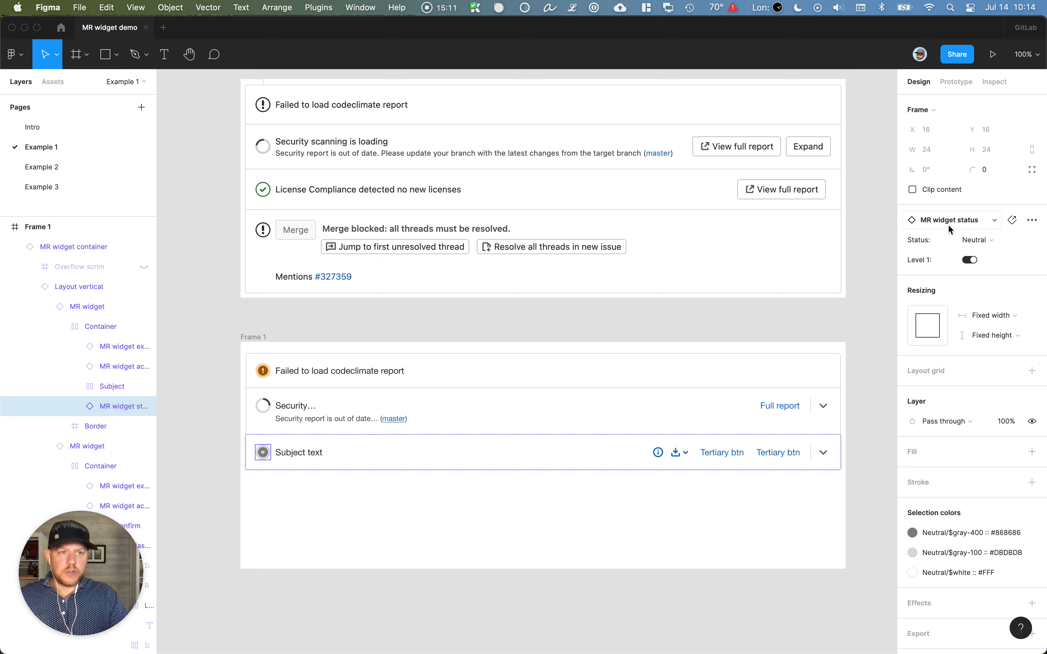
{"action": "left_click", "coordinate": [1005, 240]}
{"action": "left_click", "coordinate": [1006, 225]}
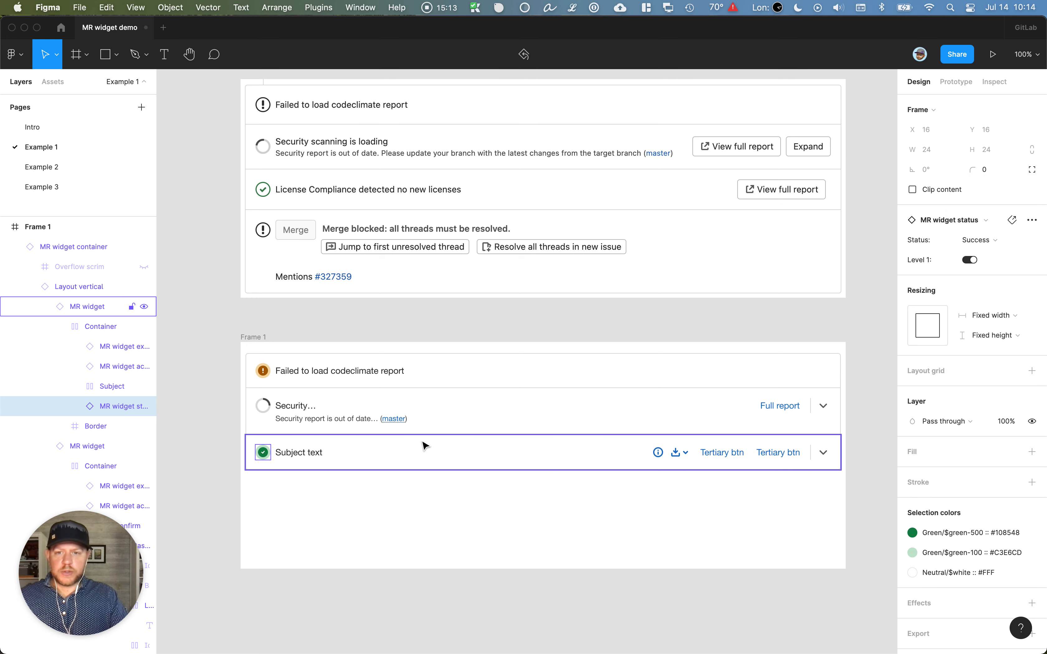
Replace the third row's subject text with "License…"
{"action": "double_click", "coordinate": [298, 453]}
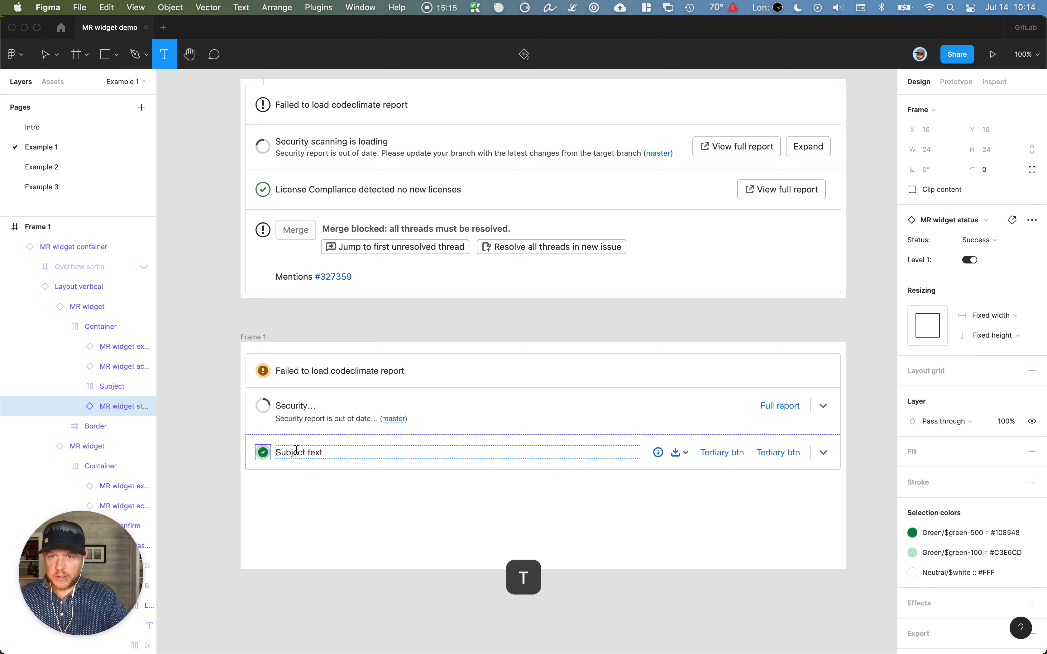
{"action": "double_click", "coordinate": [297, 451]}
{"action": "type", "text": "License…"}
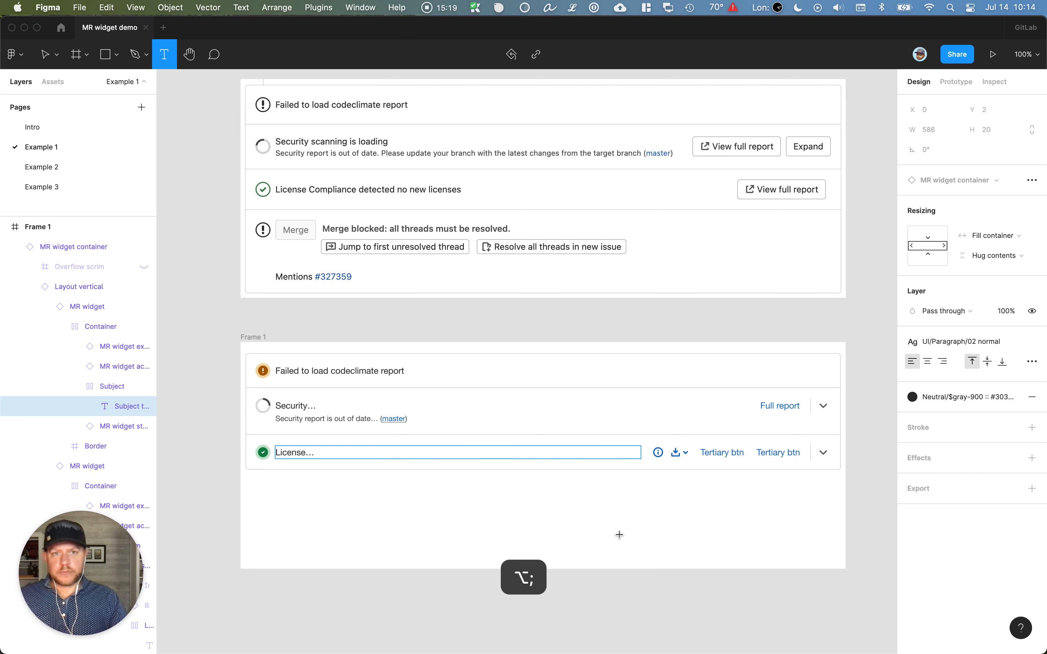
{"action": "key", "text": "Escape"}
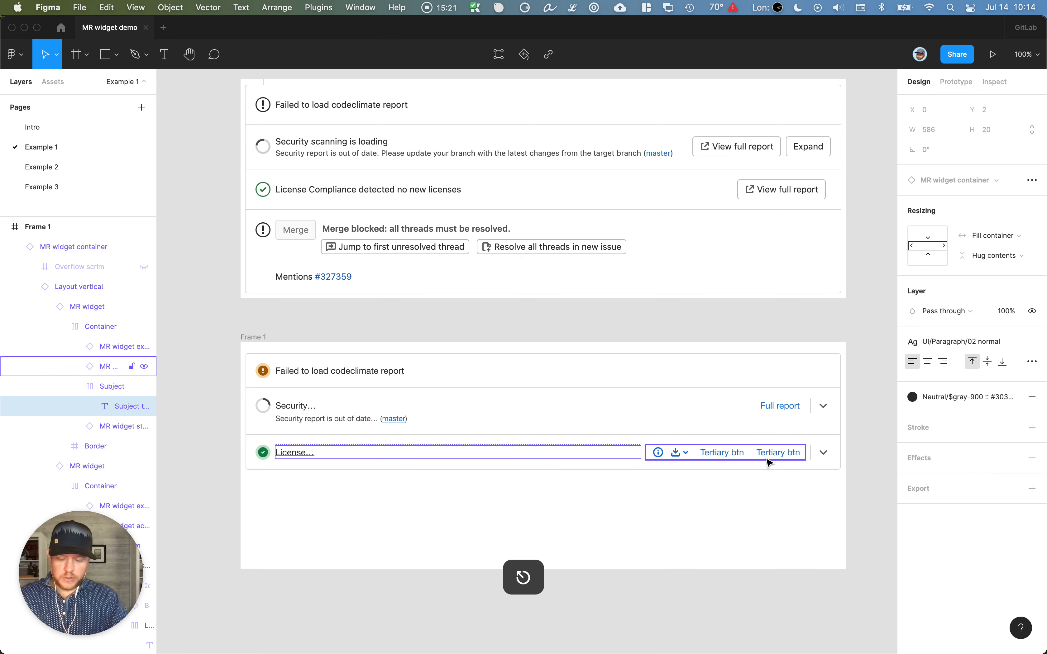
Remove the info icon, the download dropdown and the first tertiary button from the third row's actions
{"action": "left_click", "coordinate": [725, 461]}
{"action": "left_click", "coordinate": [725, 456]}
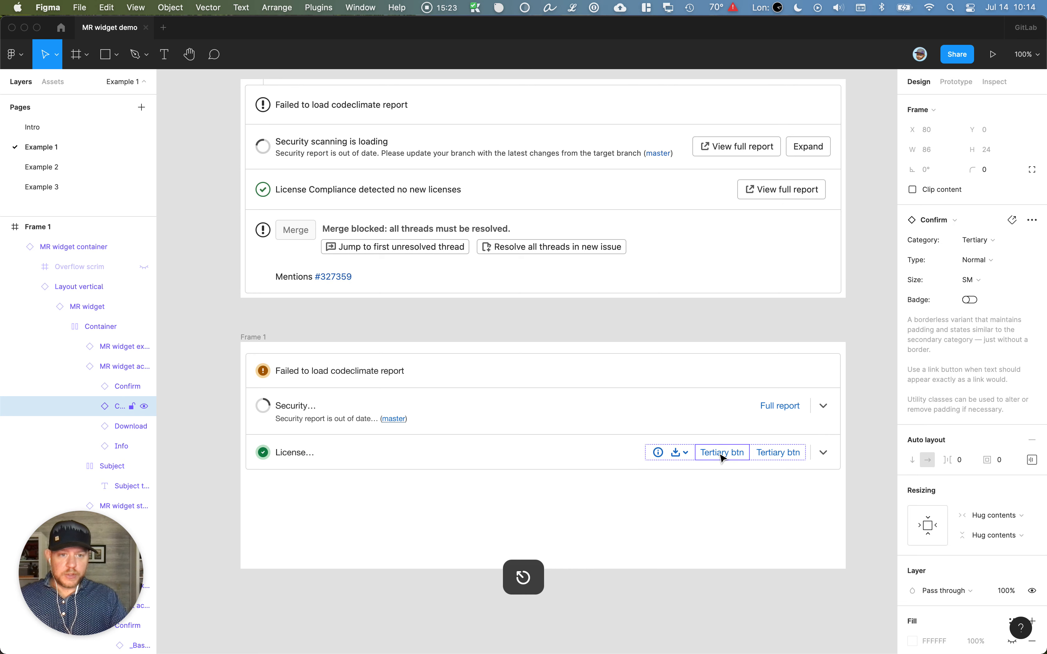
{"action": "left_click", "coordinate": [688, 458], "text": "shift"}
{"action": "left_click", "coordinate": [658, 453], "text": "shift"}
{"action": "key", "text": "BackSpace"}
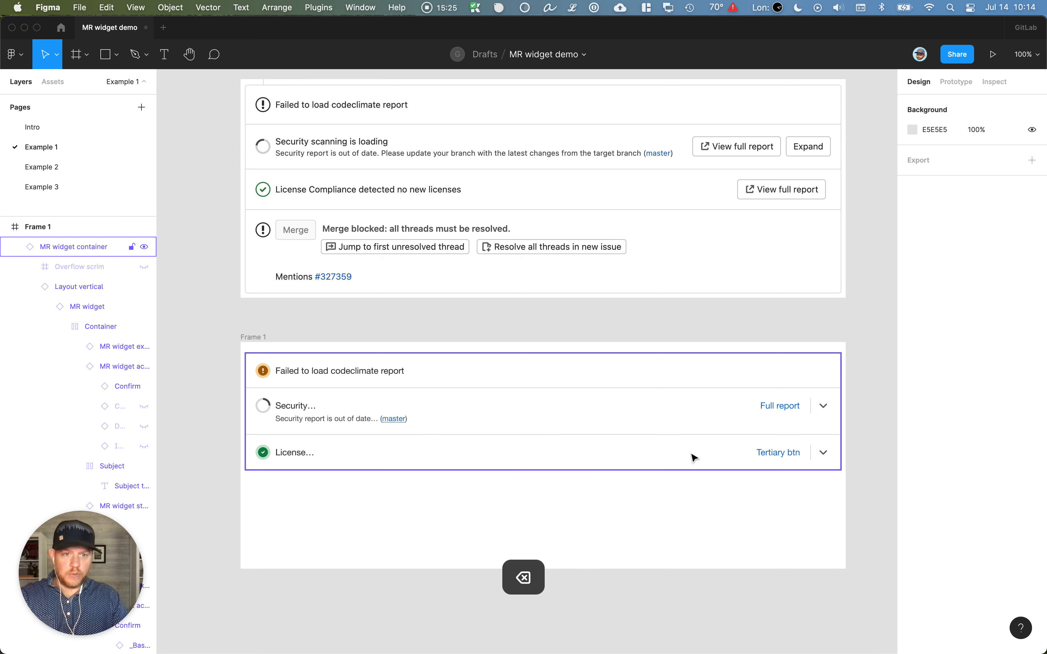
Relabel the third row's remaining tertiary button as "Full report"
{"action": "double_click", "coordinate": [774, 453]}
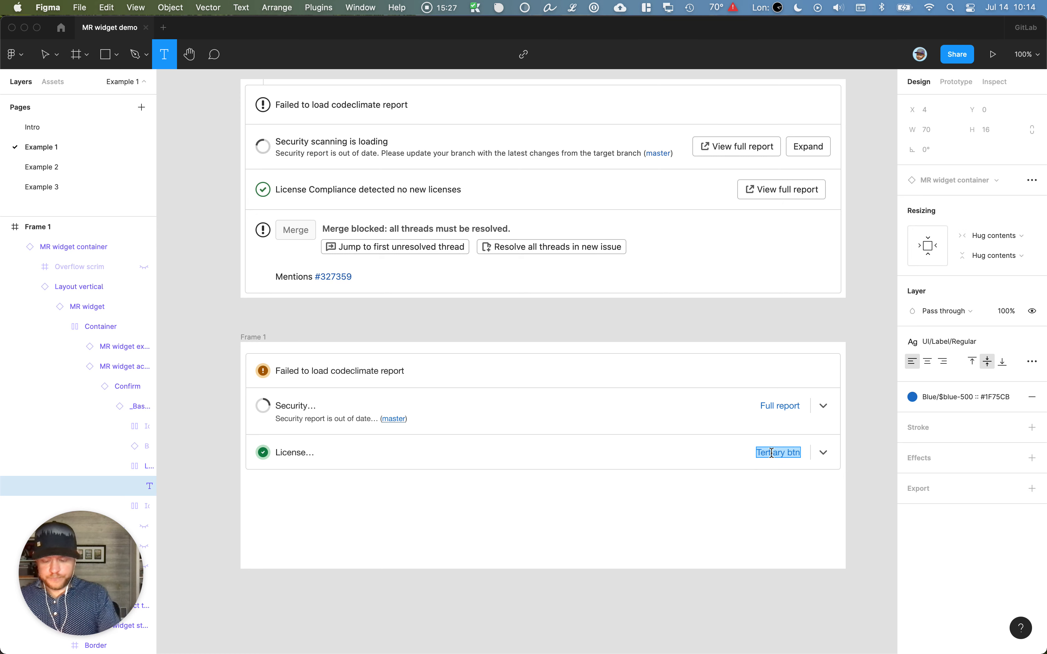
{"action": "type", "text": "Full report"}
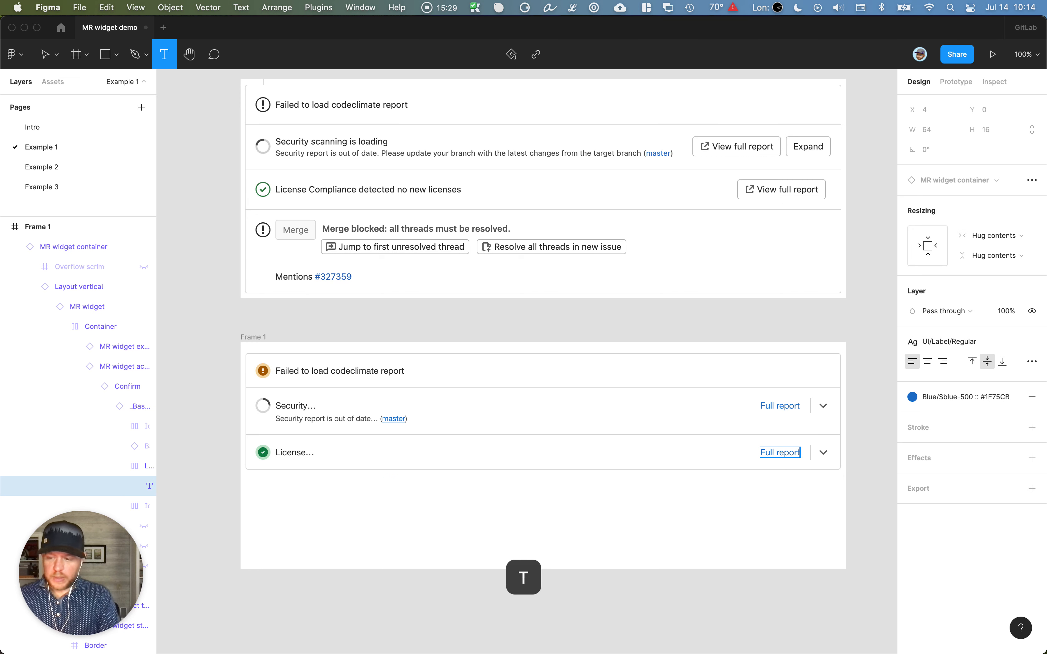
{"action": "key", "text": "Escape"}
{"action": "key", "text": "Escape"}
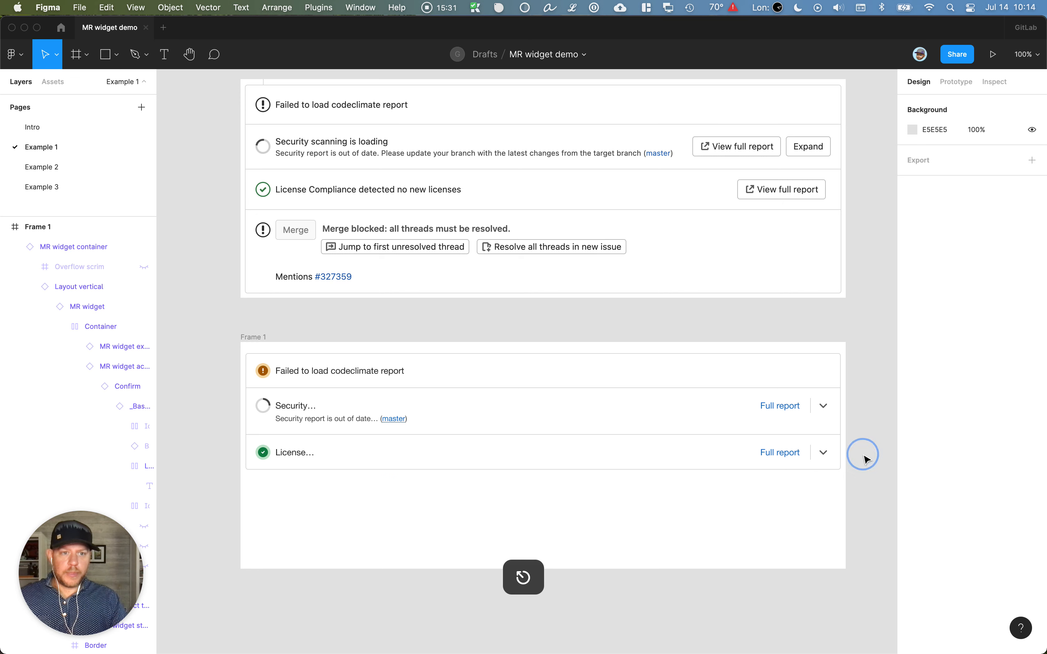
Remove the expand chevron and its divider from the third row
{"action": "left_click", "coordinate": [824, 454]}
{"action": "left_click", "coordinate": [825, 456]}
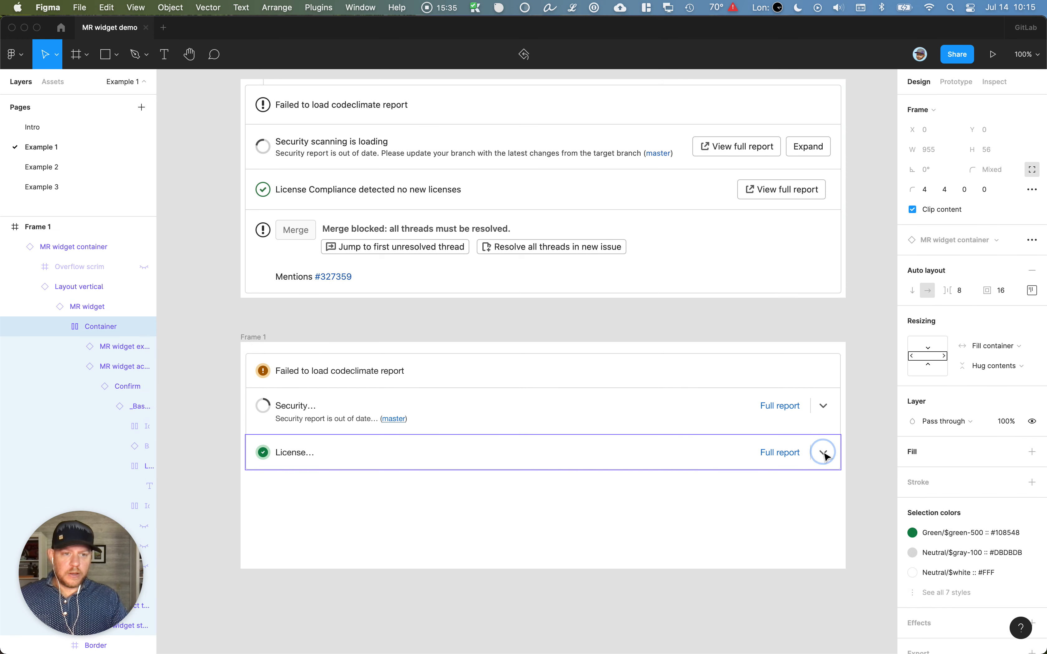
{"action": "left_click", "coordinate": [825, 454]}
{"action": "left_click", "coordinate": [825, 454]}
{"action": "key", "text": "super+shift+h"}
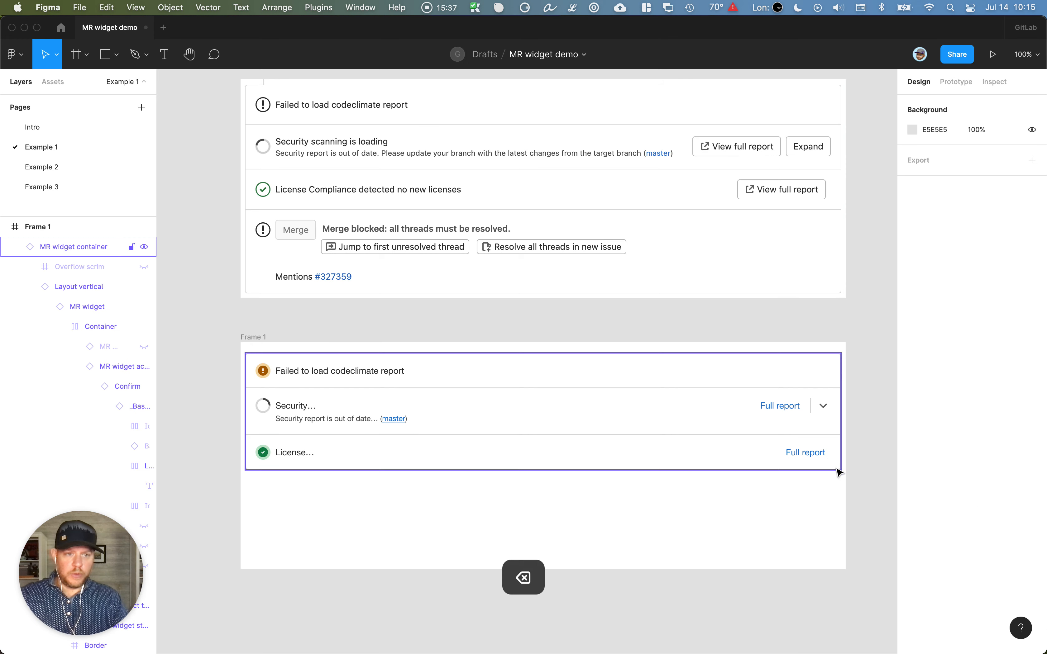
{"action": "left_click", "coordinate": [853, 455]}
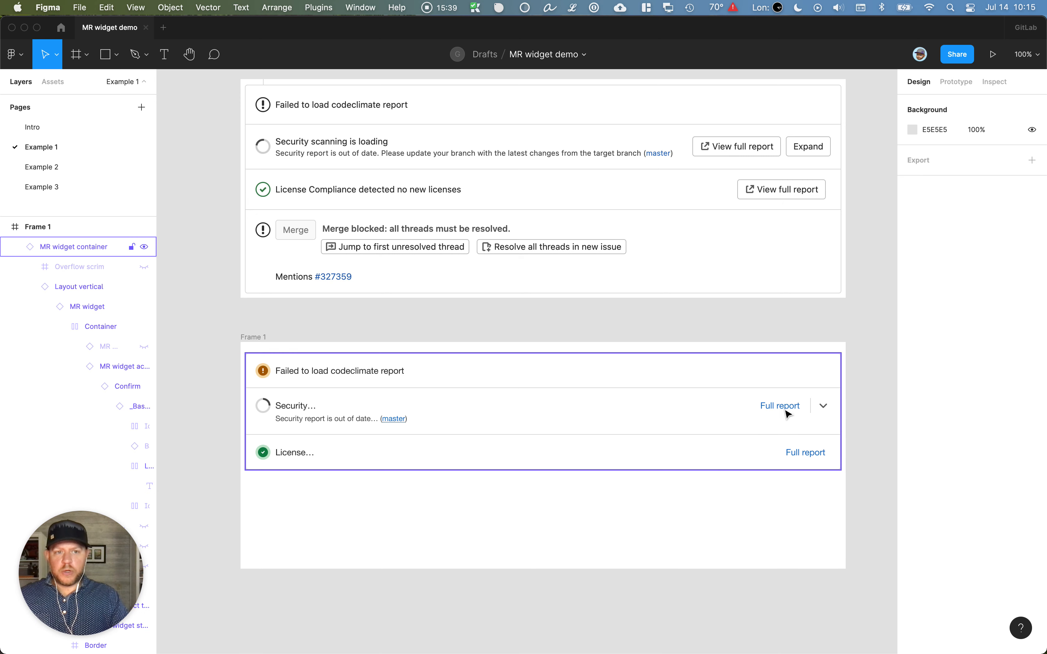
Toggle the Expanded property of the second row's MR widget on and off to demonstrate it
{"action": "left_click", "coordinate": [822, 408]}
{"action": "left_click", "coordinate": [587, 413]}
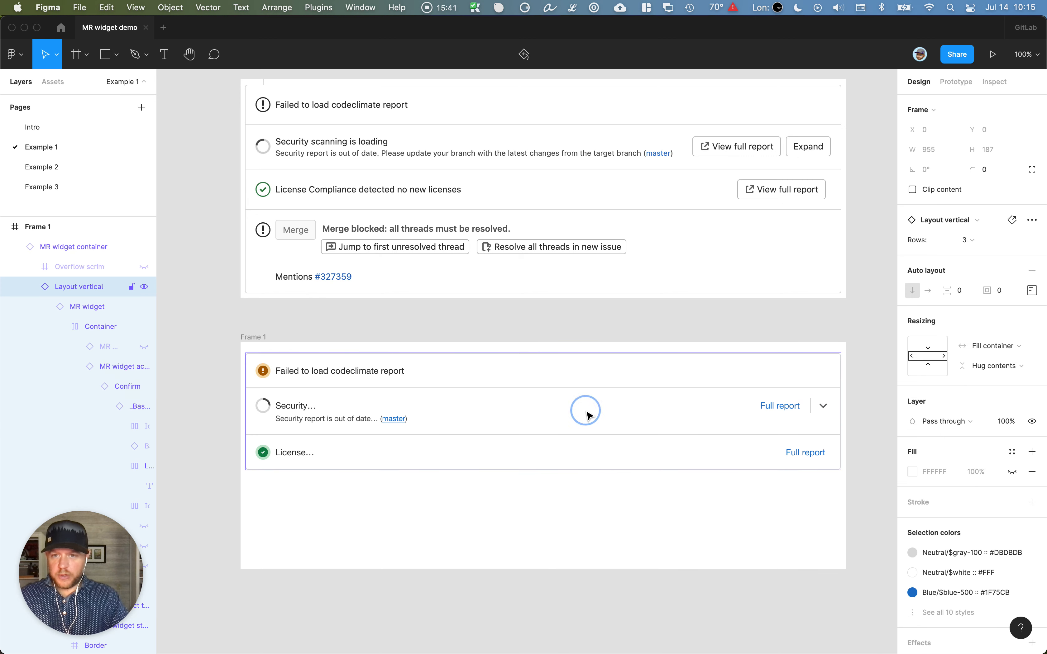
{"action": "left_click", "coordinate": [702, 414]}
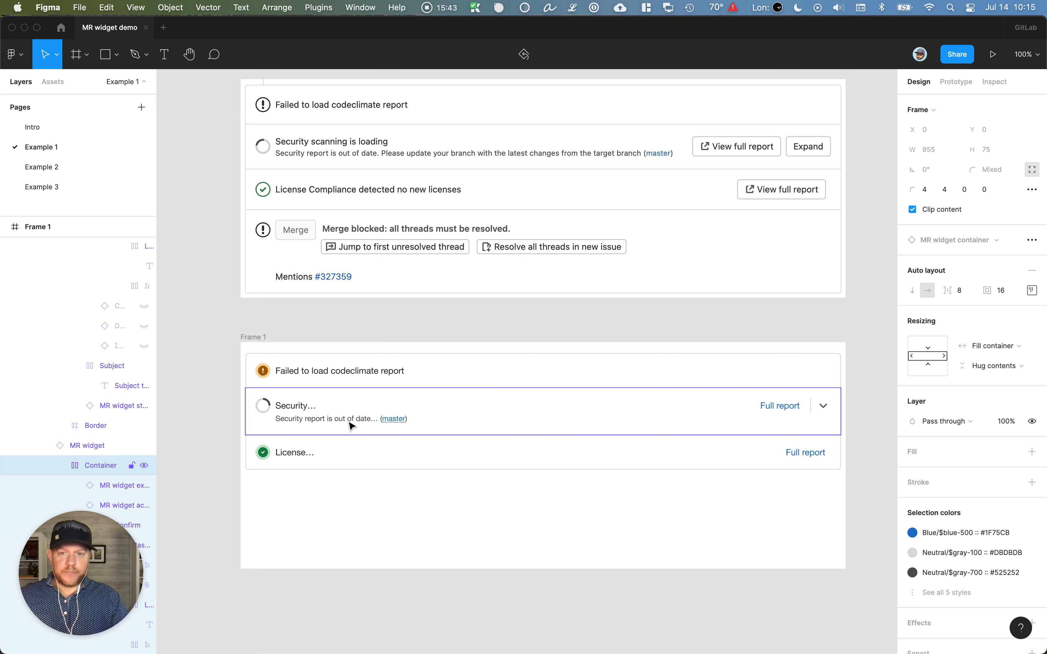
{"action": "left_click", "coordinate": [200, 431]}
{"action": "left_click", "coordinate": [364, 413]}
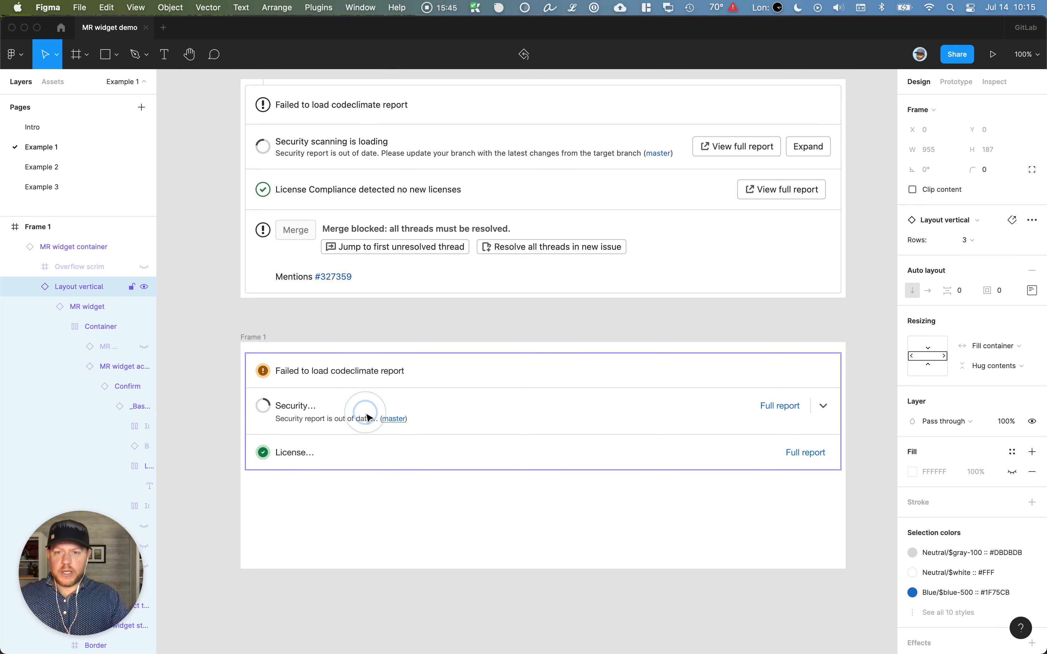
{"action": "left_click", "coordinate": [369, 418]}
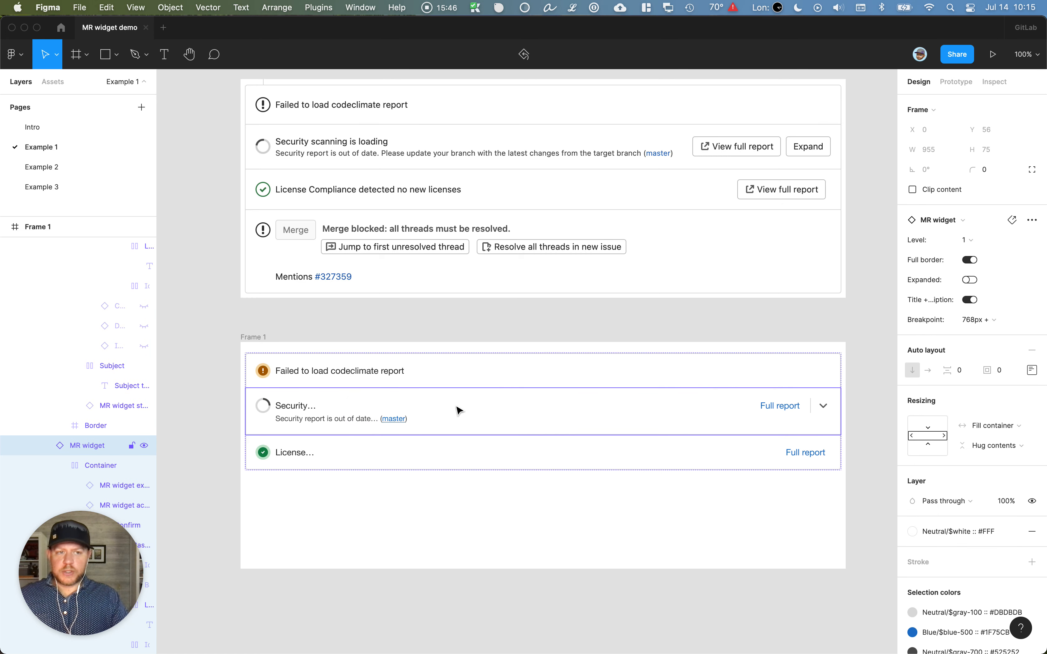
{"action": "left_click", "coordinate": [966, 280]}
{"action": "left_click", "coordinate": [967, 281]}
{"action": "left_click", "coordinate": [966, 280]}
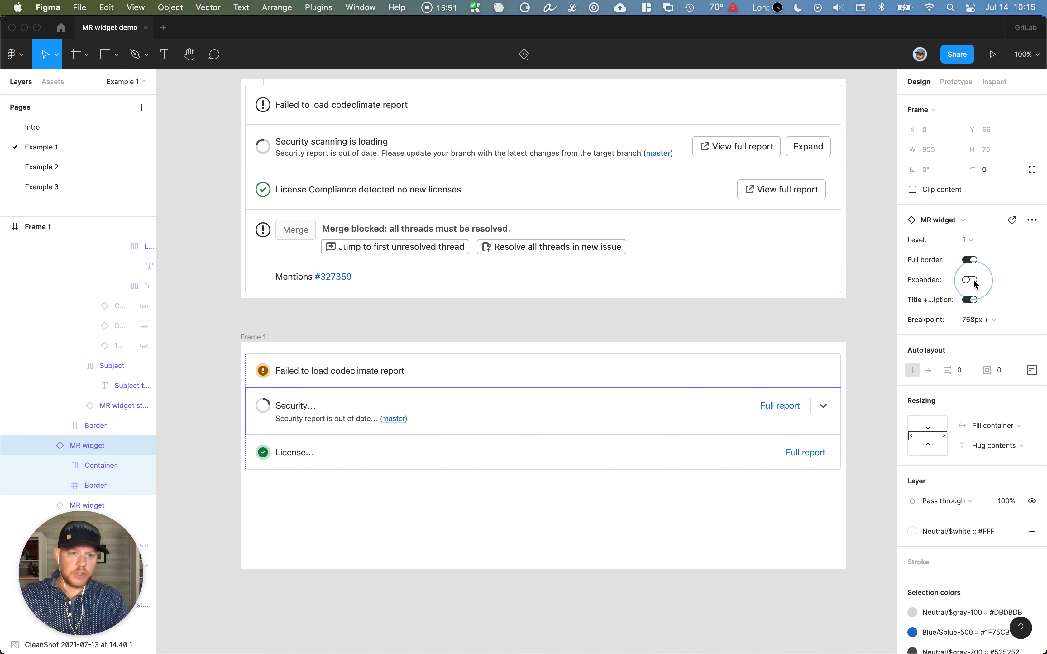
{"action": "left_click", "coordinate": [973, 281]}
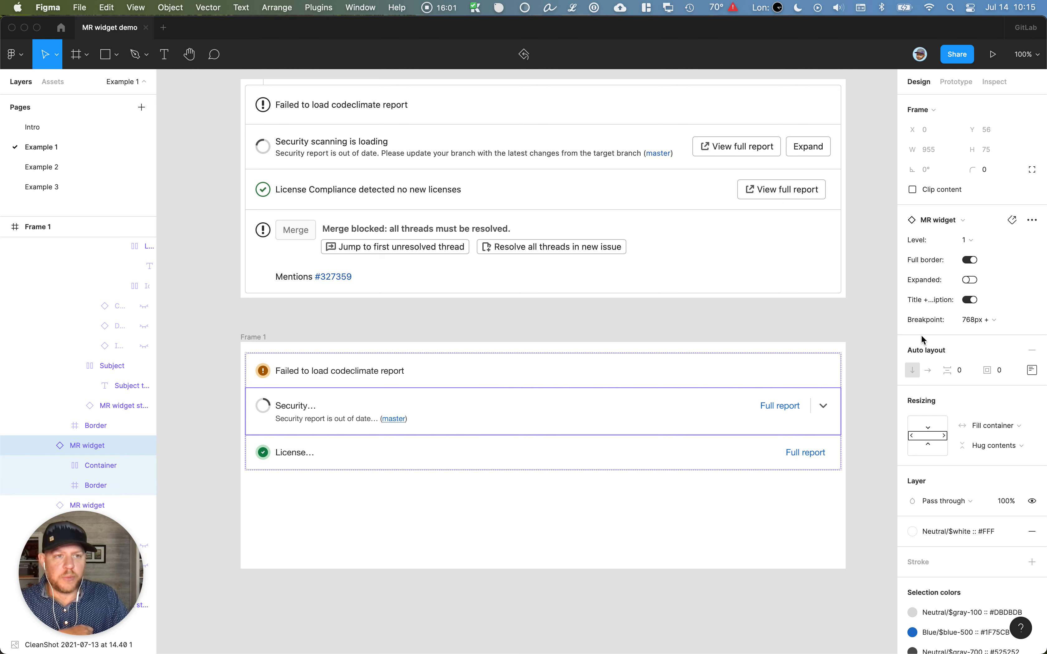
Try Level 2 on the first row's MR widget and undo the change
{"action": "left_click", "coordinate": [434, 372]}
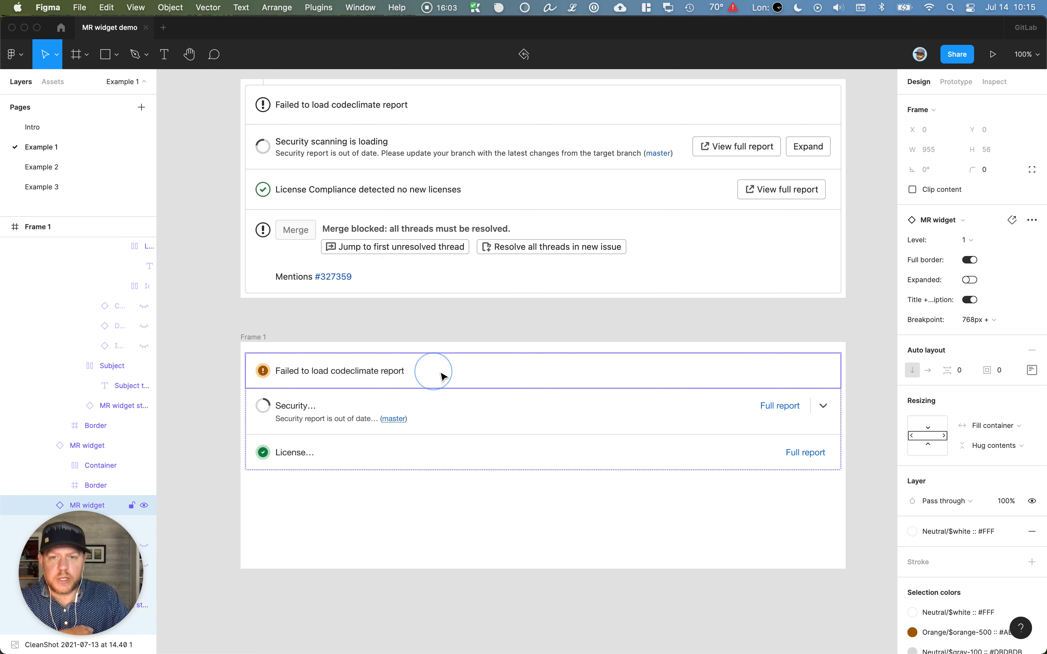
{"action": "left_click", "coordinate": [979, 240]}
{"action": "left_click", "coordinate": [982, 254]}
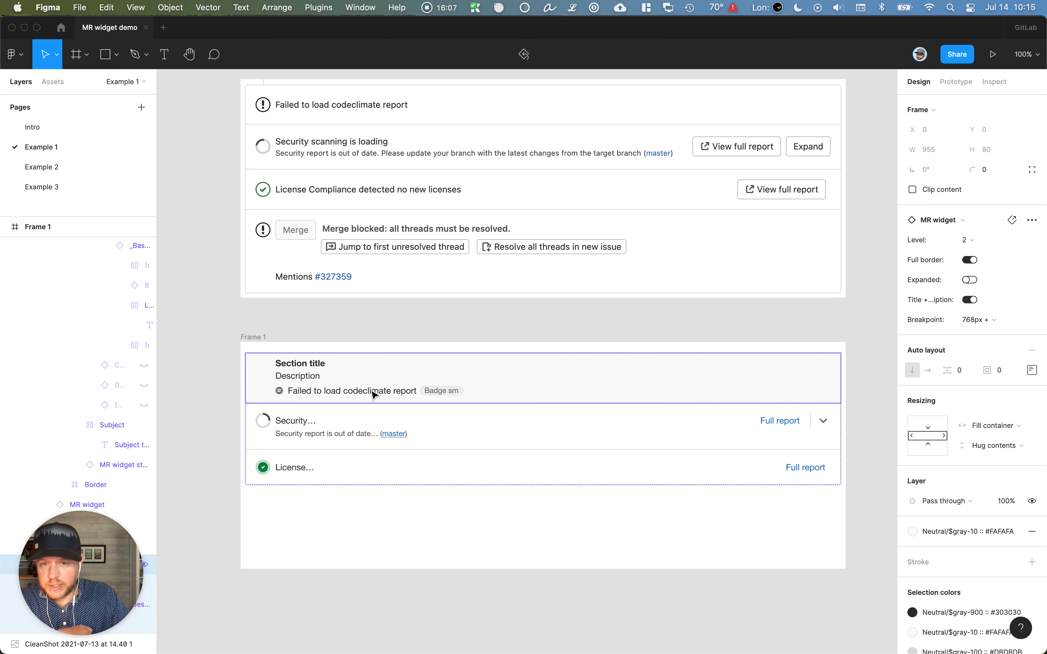
{"action": "key", "text": "cmd+z"}
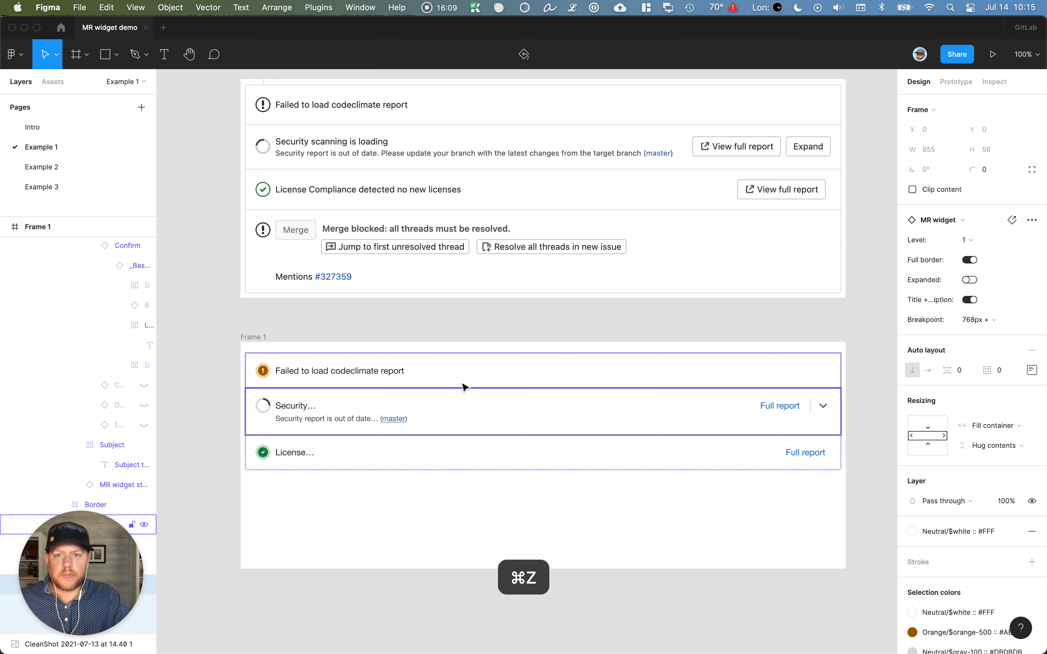
Switch the first row's MR widget to Level 3 and toggle its title and description off and on
{"action": "left_click", "coordinate": [969, 240]}
{"action": "left_click", "coordinate": [979, 269]}
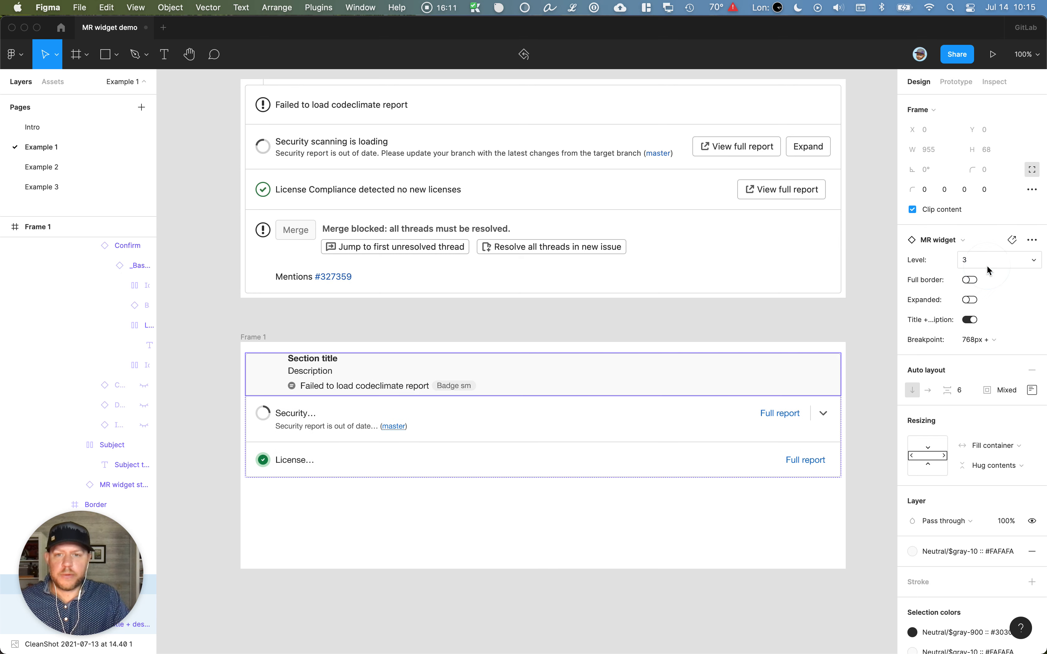
{"action": "left_click", "coordinate": [970, 320]}
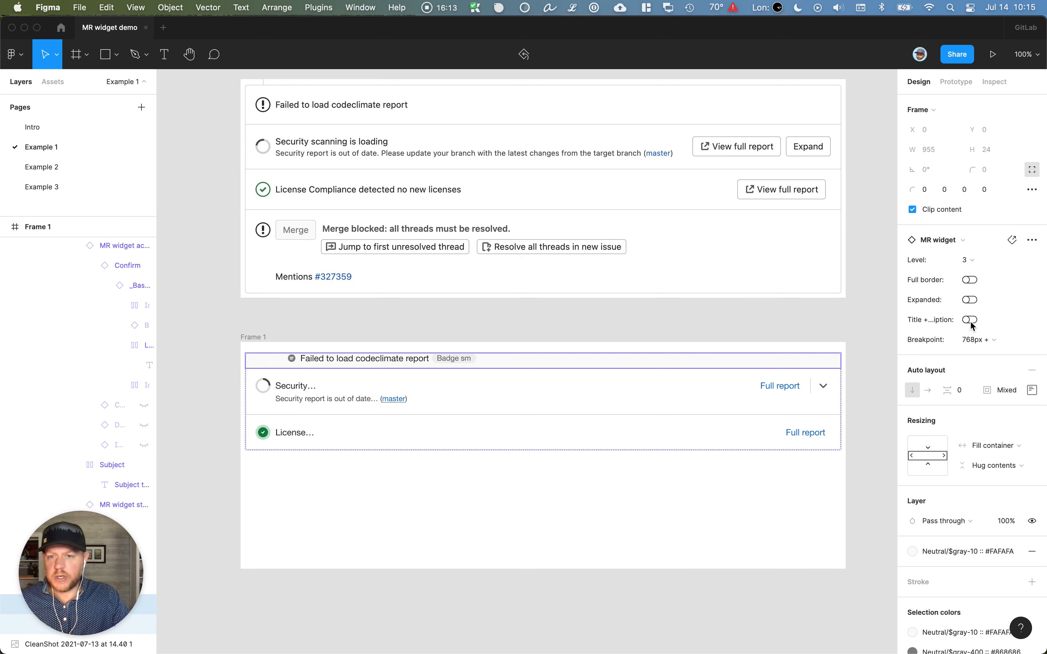
{"action": "left_click", "coordinate": [970, 320]}
{"action": "left_click", "coordinate": [970, 320]}
{"action": "key", "text": "cmd+z"}
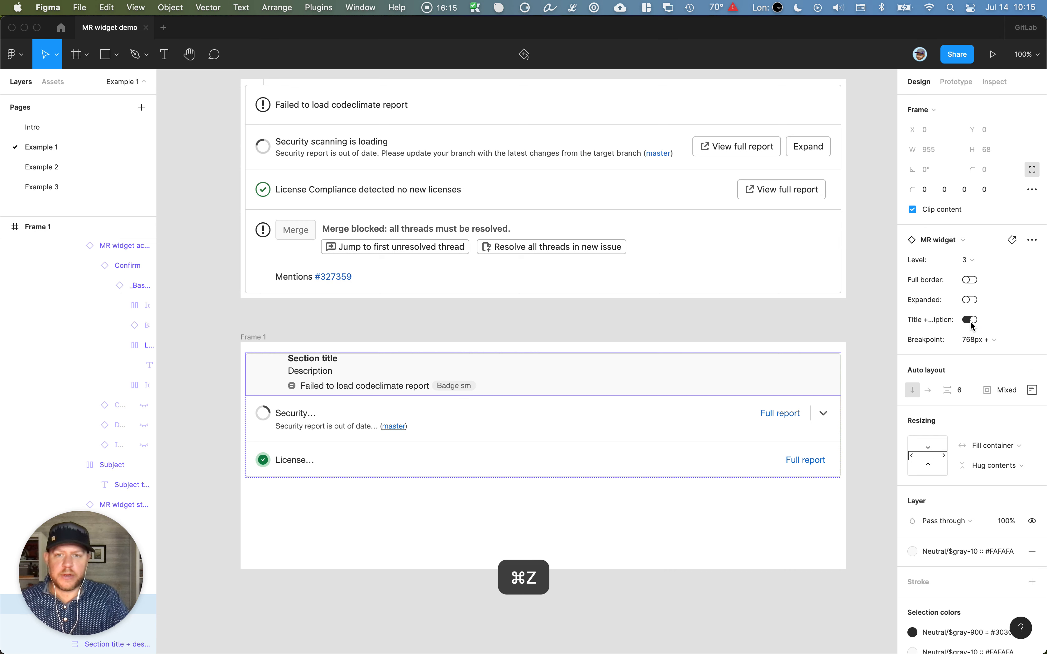
Undo the level and title changes on the first row's MR widget and clear the selection
{"action": "key", "text": "cmd+z"}
{"action": "key", "text": "super+z"}
{"action": "key", "text": "super+z"}
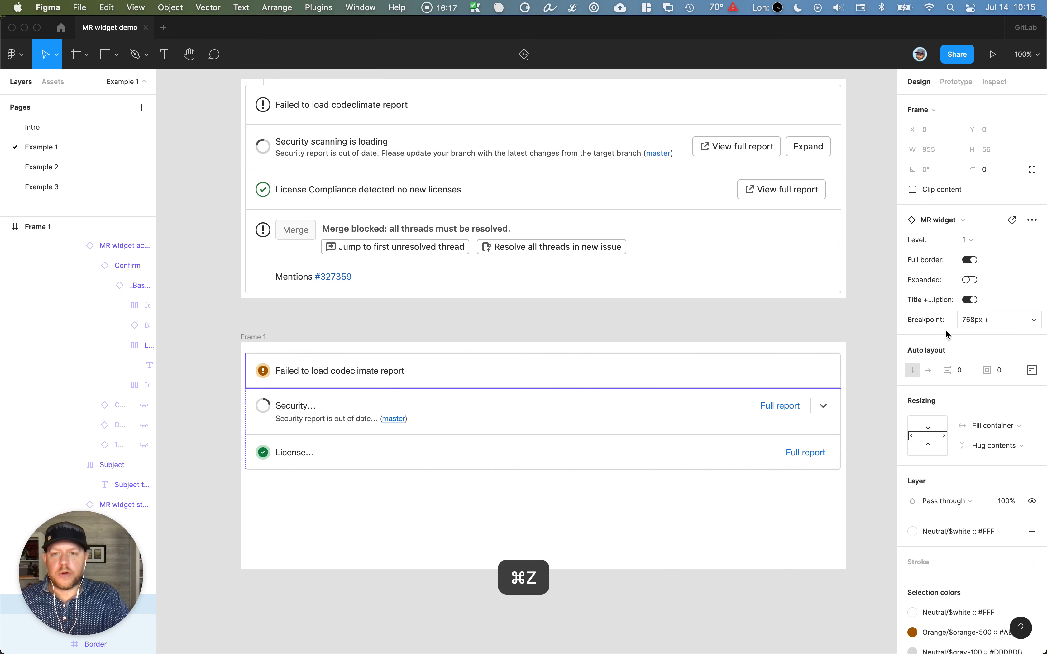
{"action": "left_click", "coordinate": [875, 369]}
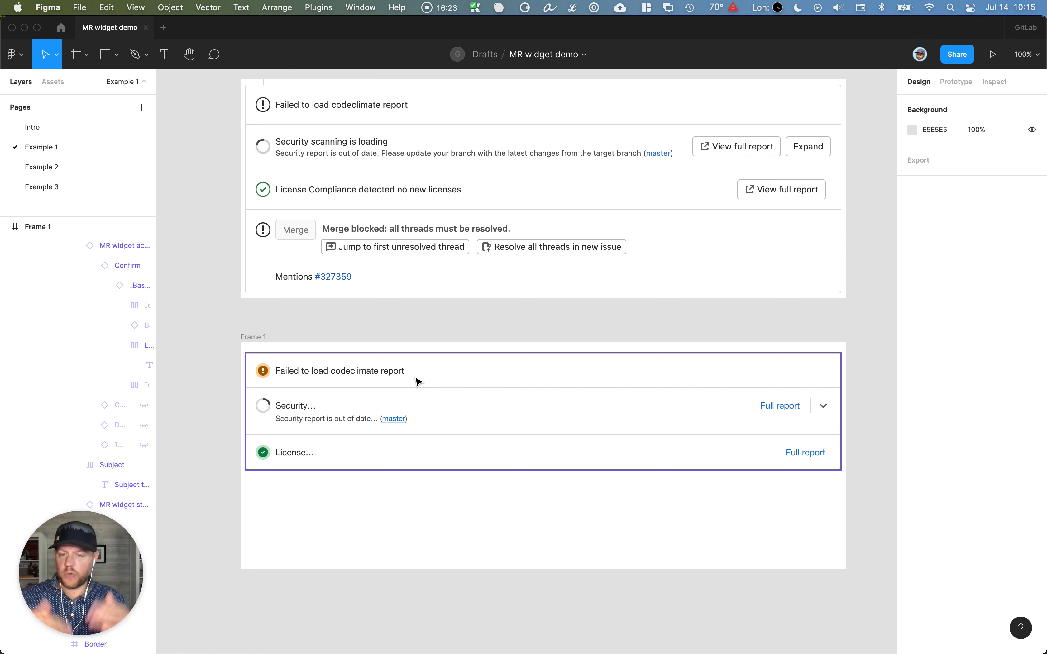
{"action": "left_click", "coordinate": [869, 370]}
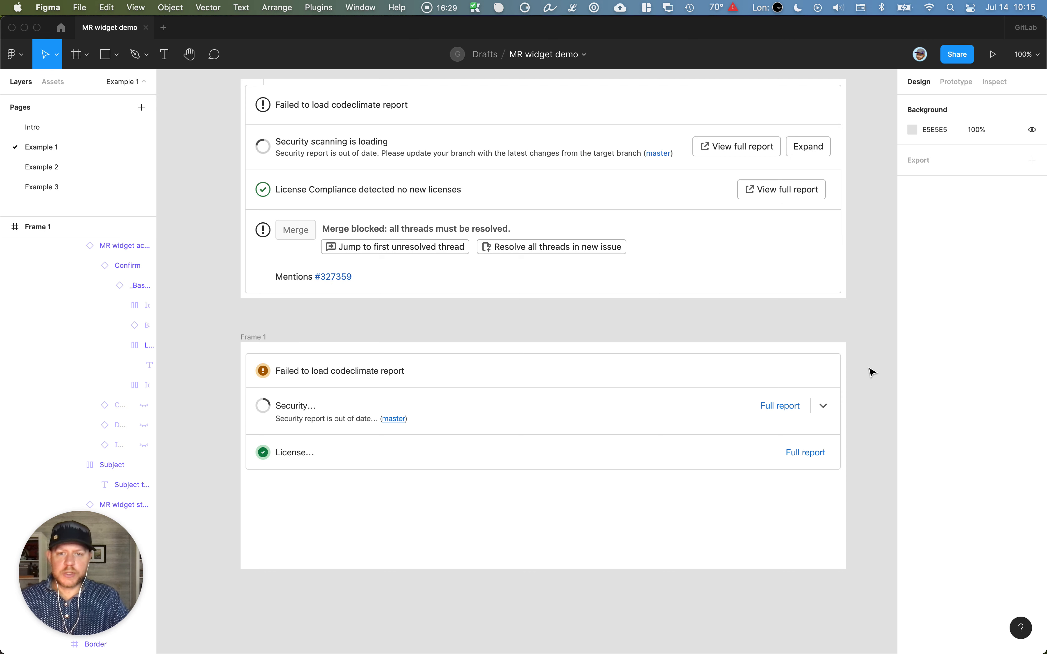
Open the Example 2 page and examine its narrow merge request widget screenshot
{"action": "left_click", "coordinate": [42, 174]}
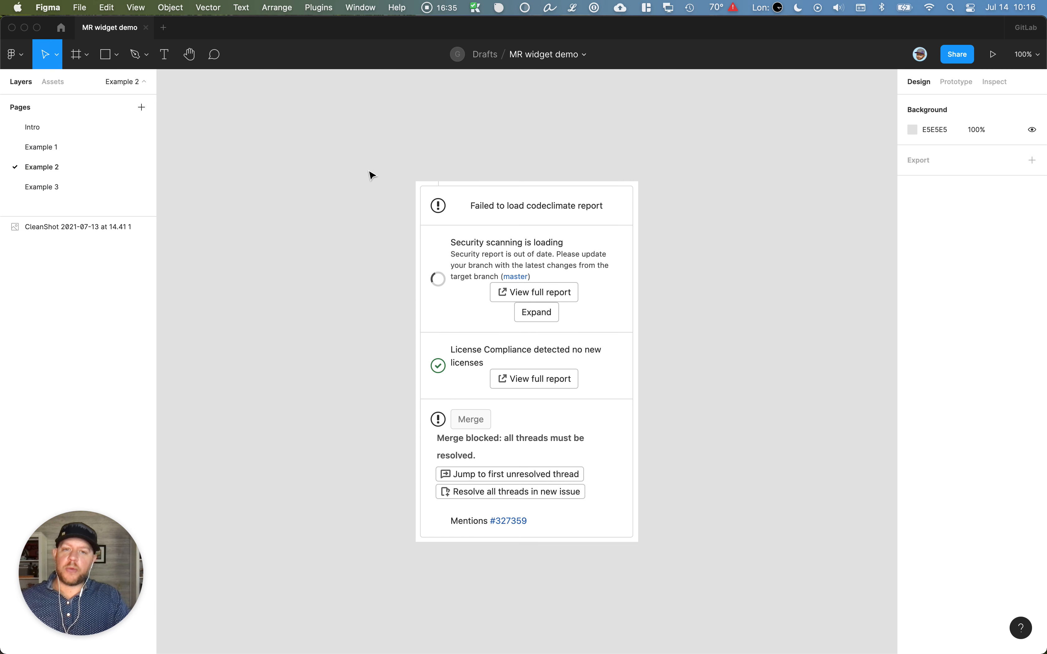
{"action": "left_click", "coordinate": [493, 236]}
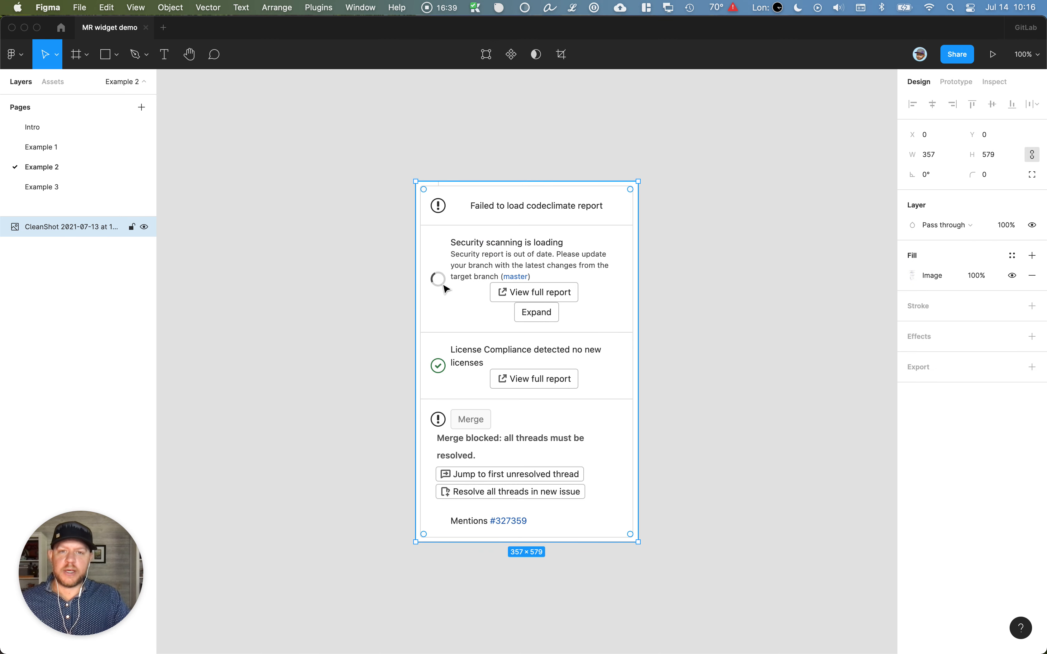
{"action": "left_click", "coordinate": [335, 255]}
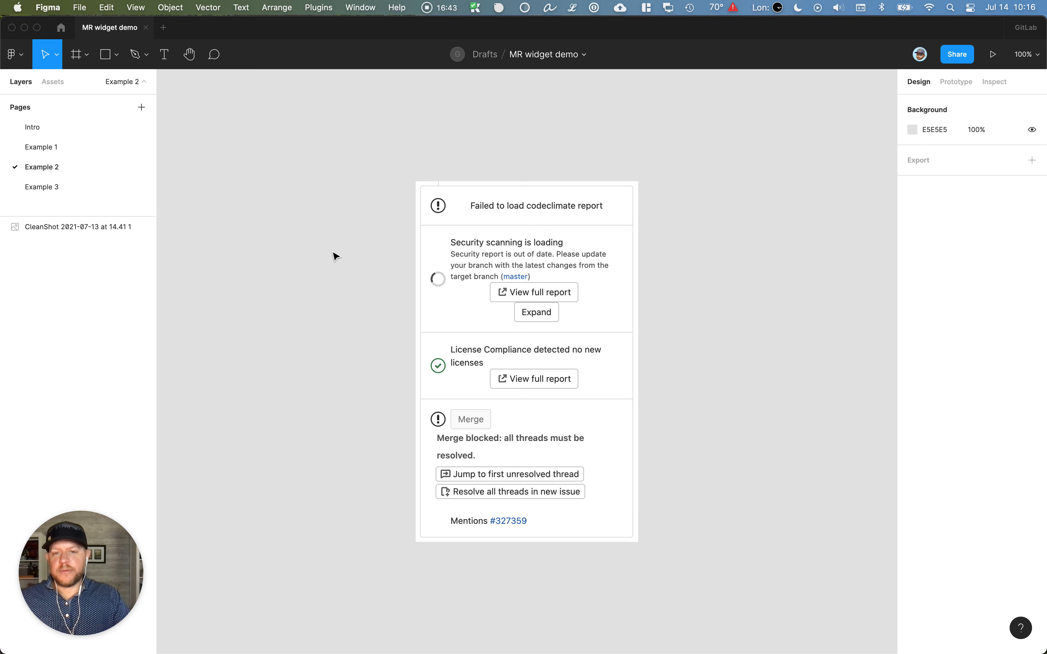
{"action": "scroll", "coordinate": [335, 257], "scroll_direction": "right", "scroll_amount": 2}
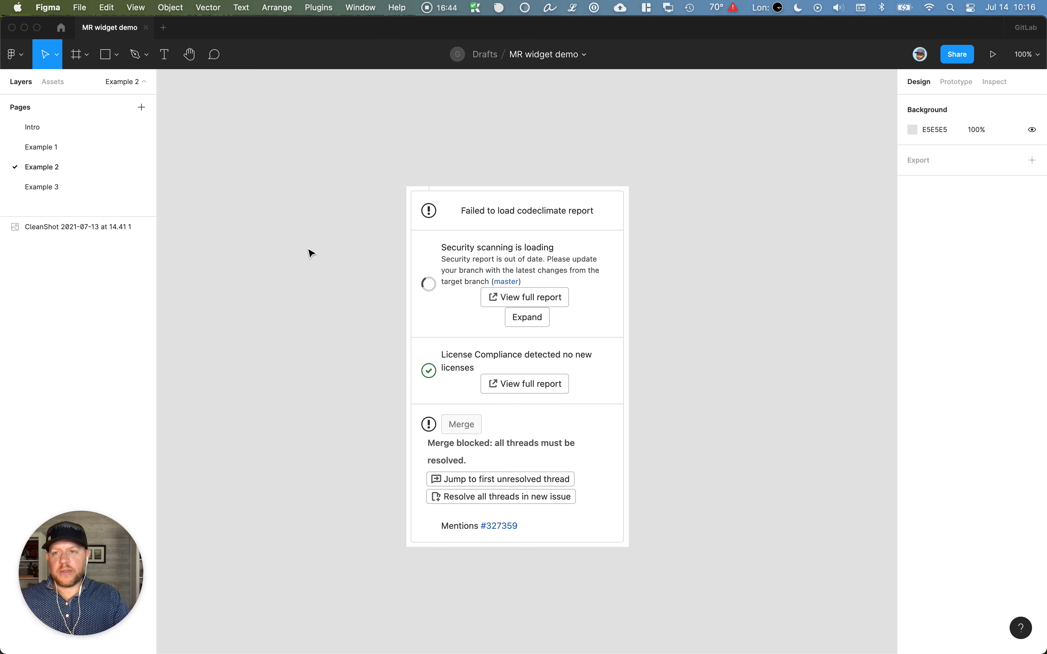
Copy Frame 1 from the Example 1 page to the Example 2 page and place it beside the screenshot at X 394, Y 0
{"action": "left_click", "coordinate": [53, 151]}
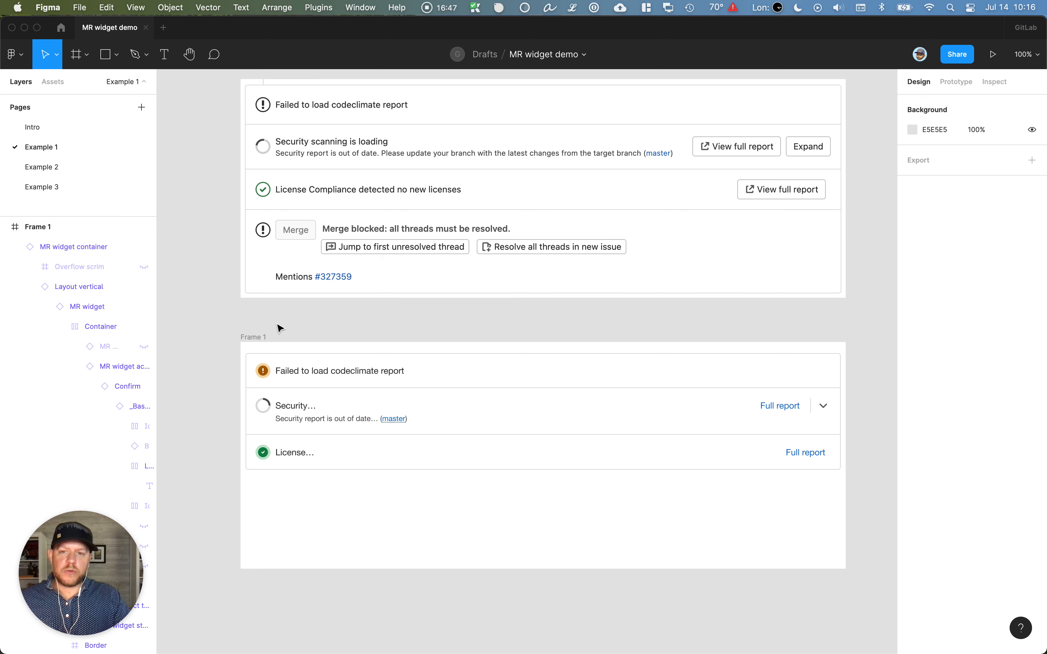
{"action": "left_click", "coordinate": [253, 337]}
{"action": "key", "text": "super+c"}
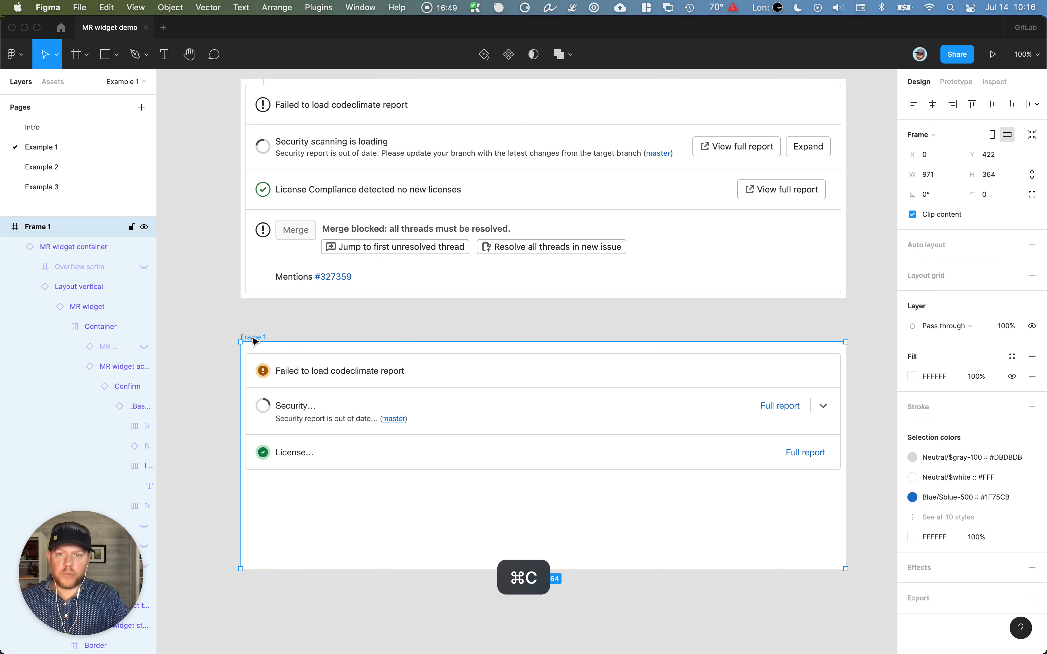
{"action": "left_click", "coordinate": [52, 166]}
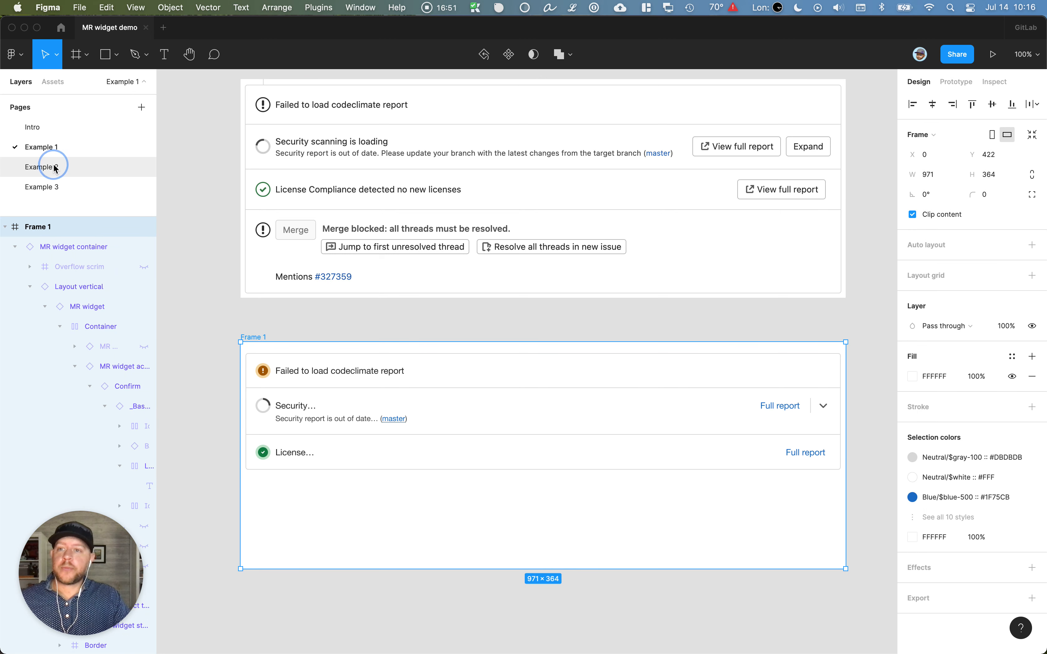
{"action": "scroll", "coordinate": [357, 217], "scroll_direction": "right", "scroll_amount": 6}
{"action": "key", "text": "super+v"}
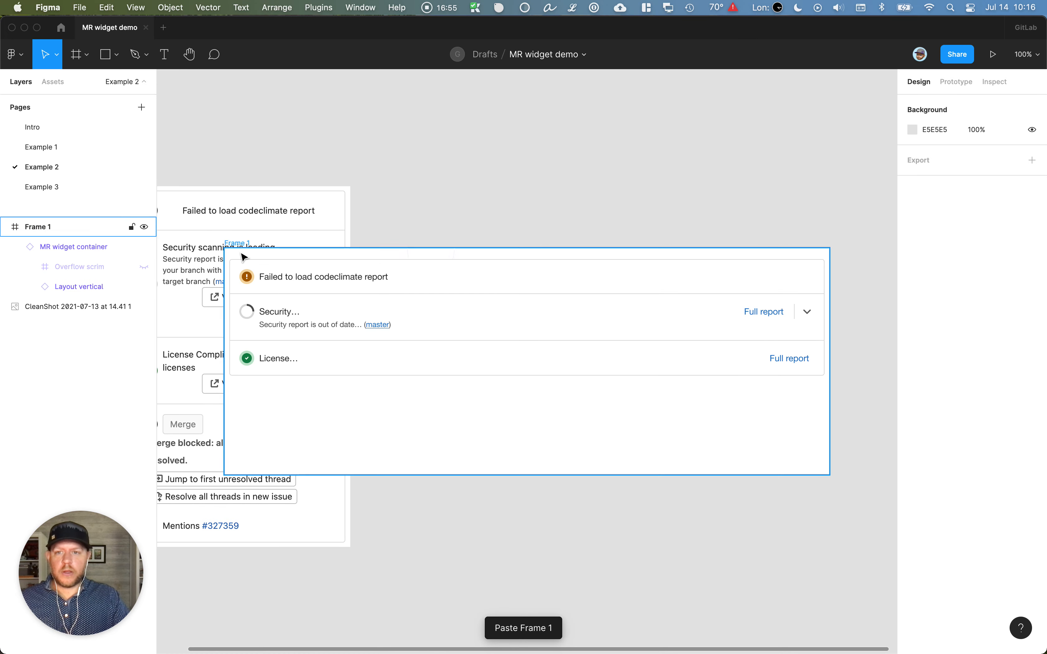
{"action": "left_click_drag", "start_coordinate": [240, 257], "coordinate": [389, 173]}
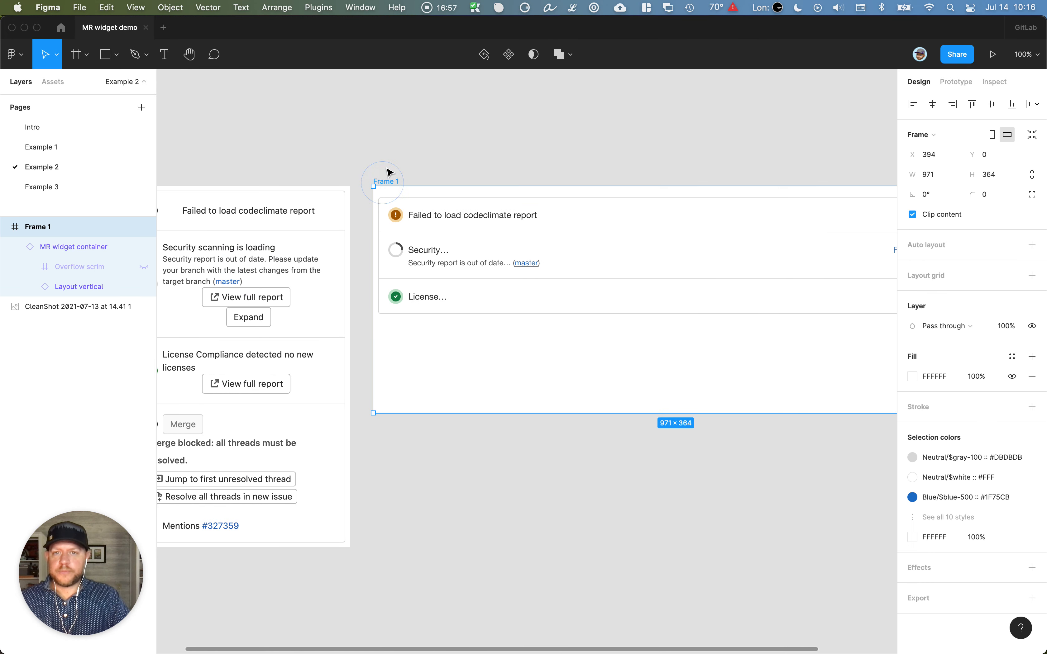
Resize the pasted Frame 1 to a width of 357 and a height of 579 to match the screenshot
{"action": "left_click", "coordinate": [349, 180]}
{"action": "scroll", "coordinate": [342, 184], "scroll_direction": "left", "scroll_amount": 5}
{"action": "left_click", "coordinate": [339, 208]}
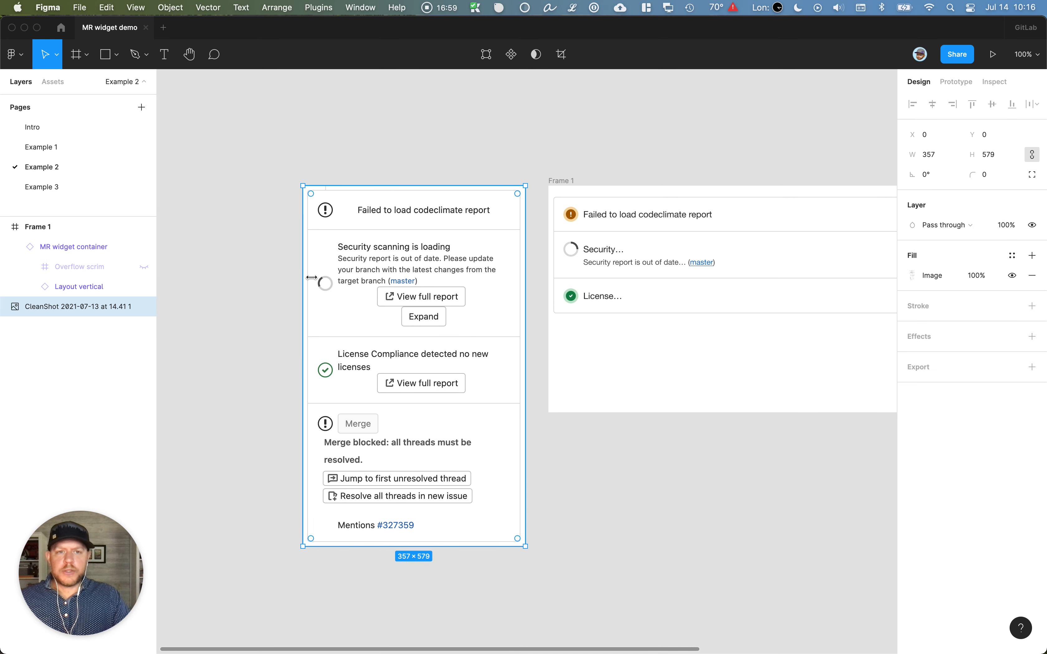
{"action": "scroll", "coordinate": [323, 288], "scroll_direction": "right", "scroll_amount": 5}
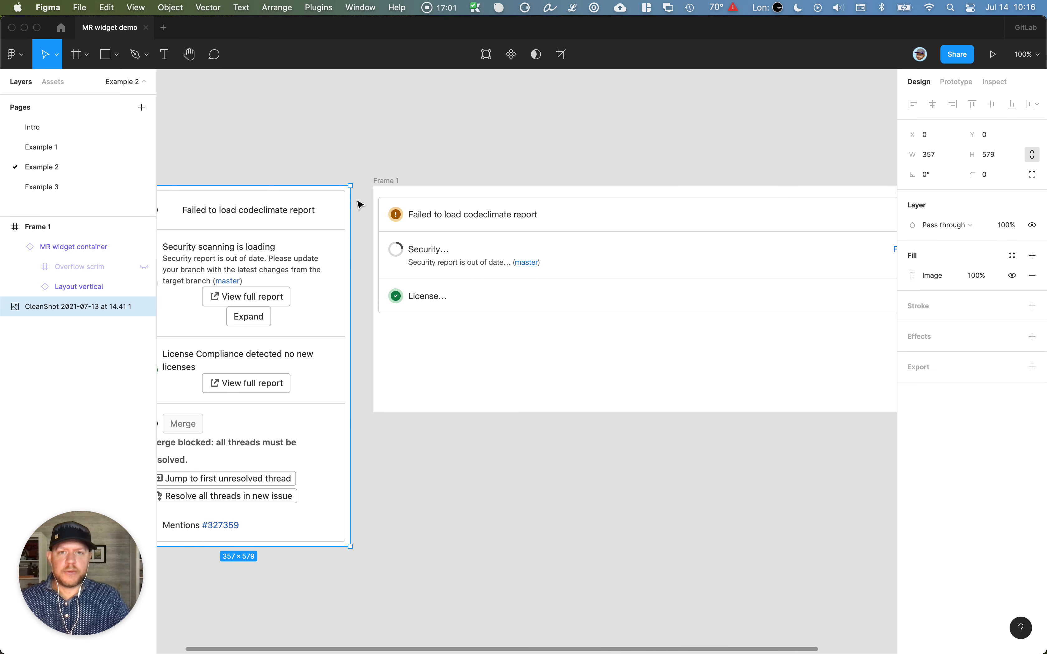
{"action": "left_click", "coordinate": [383, 180]}
{"action": "left_click", "coordinate": [941, 176]}
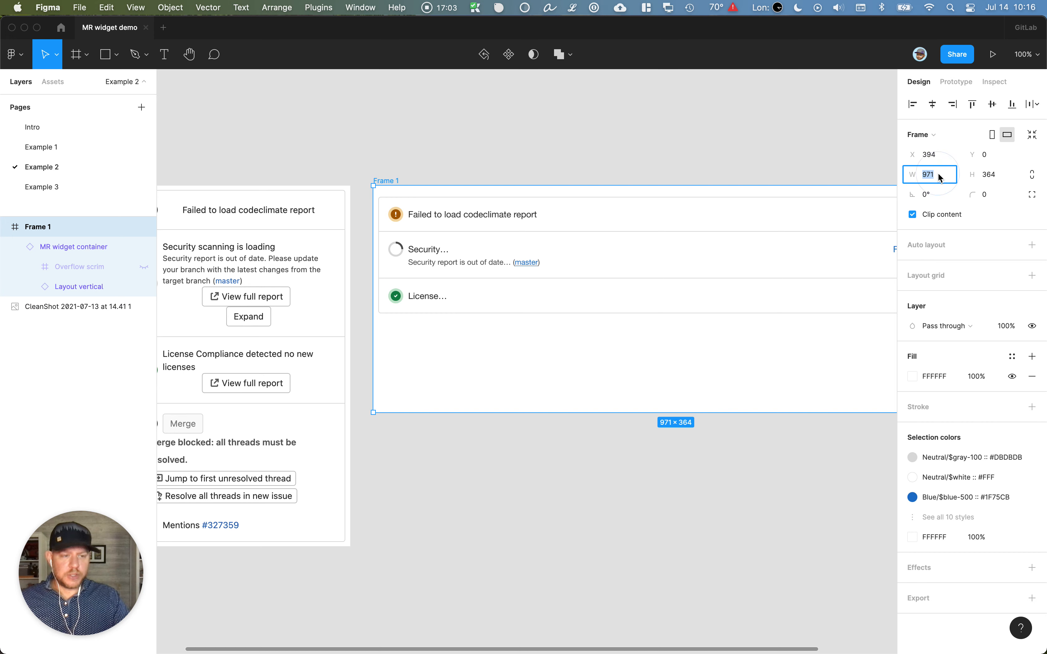
{"action": "type", "text": "357"}
{"action": "key", "text": "Return"}
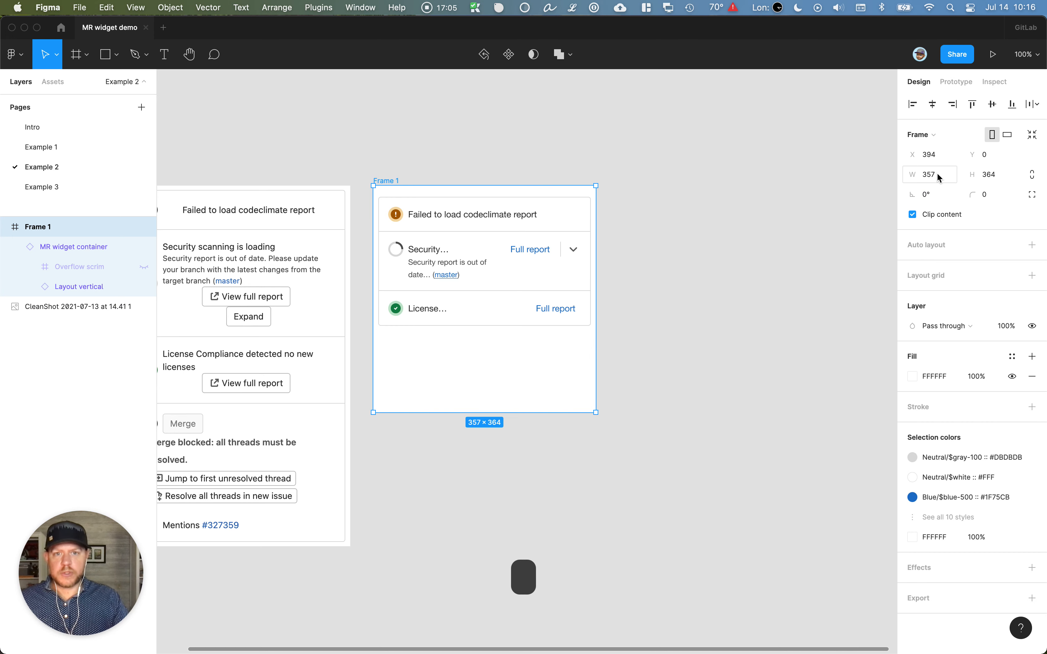
{"action": "key", "text": "Escape"}
{"action": "scroll", "coordinate": [743, 411], "scroll_direction": "left", "scroll_amount": 5}
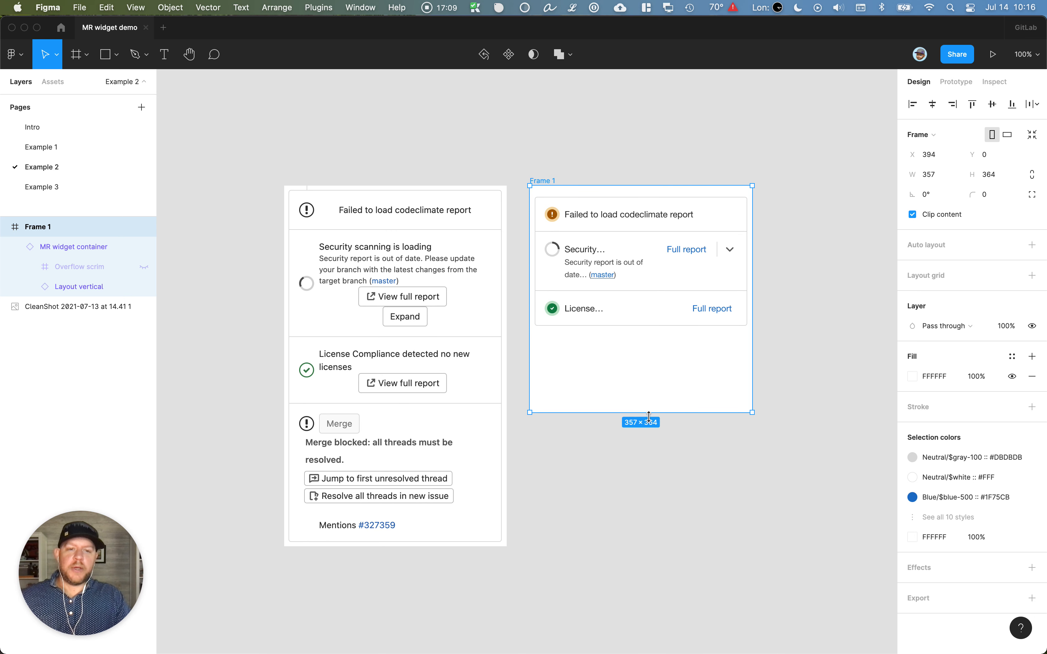
{"action": "left_click_drag", "start_coordinate": [648, 413], "coordinate": [645, 545]}
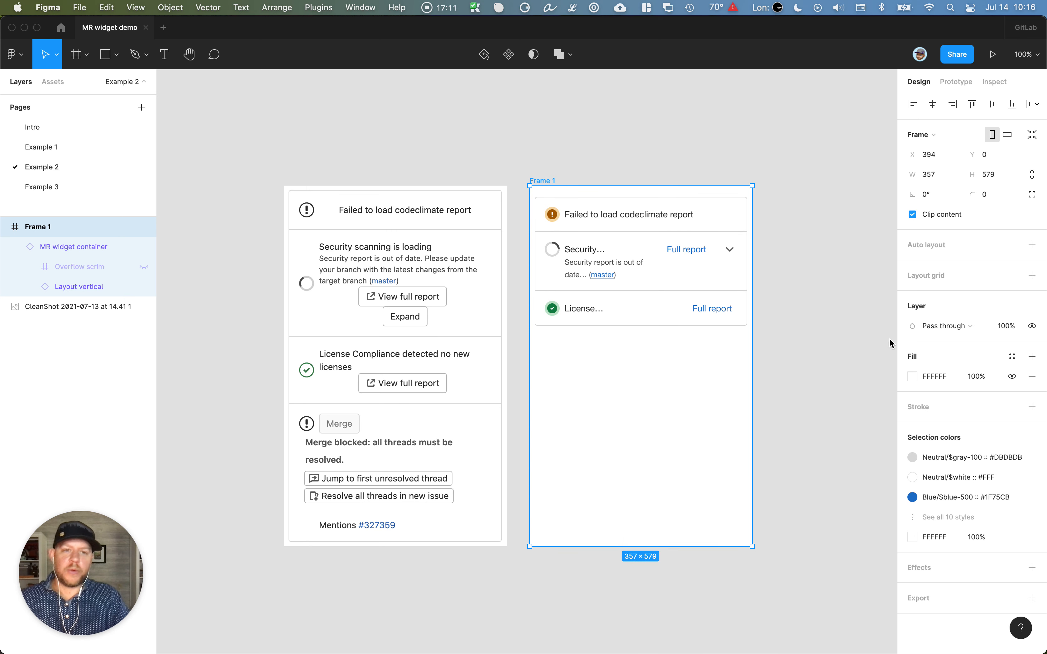
{"action": "left_click", "coordinate": [810, 345]}
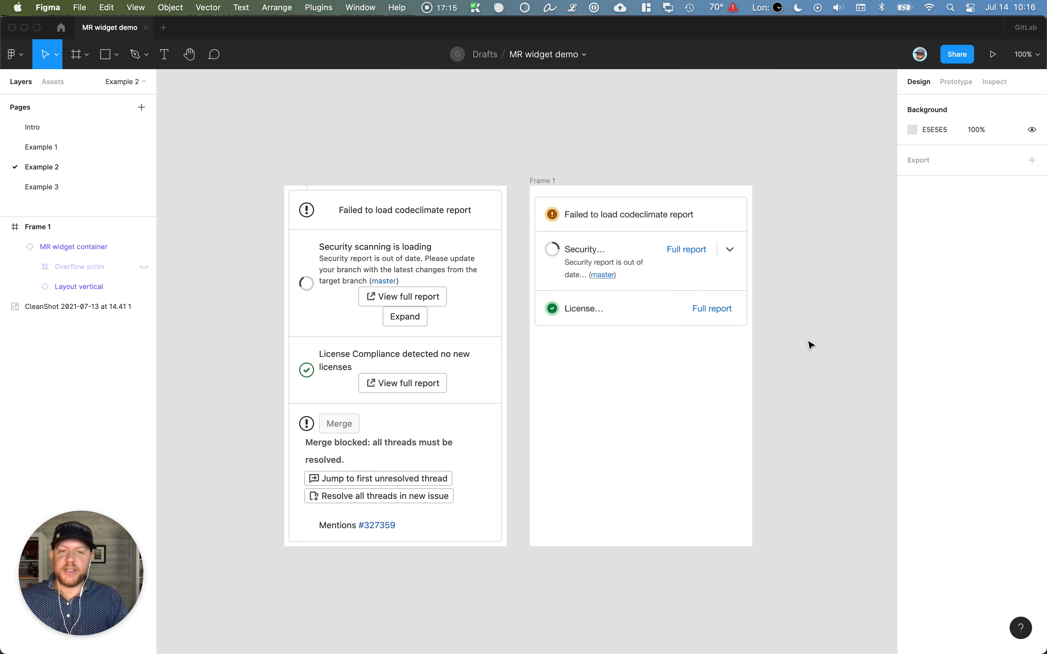
Set the Breakpoint of all three MR widget rows in the pasted frame to < 768px
{"action": "double_click", "coordinate": [619, 223]}
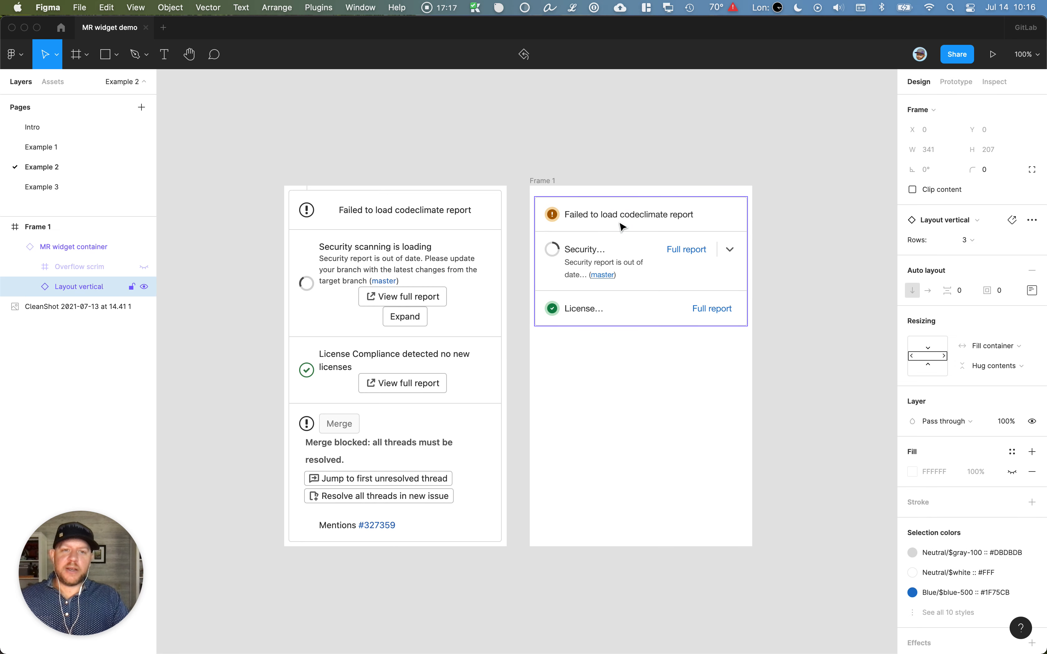
{"action": "scroll", "coordinate": [619, 224], "scroll_direction": "down", "scroll_amount": 1}
{"action": "left_click", "coordinate": [620, 224]}
{"action": "double_click", "coordinate": [620, 224]}
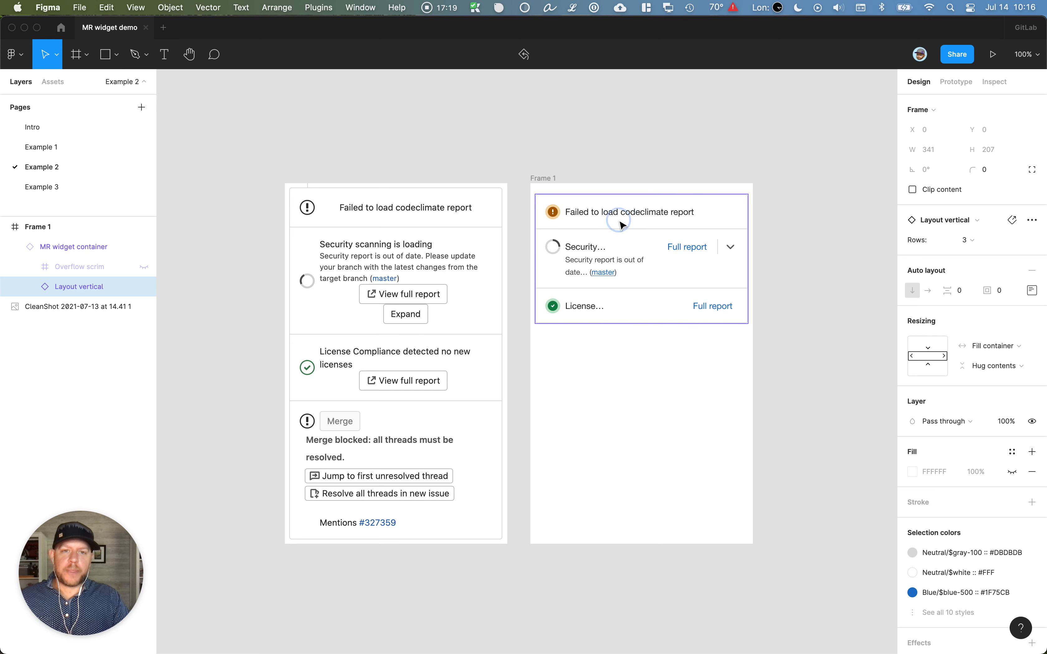
{"action": "double_click", "coordinate": [620, 225]}
{"action": "left_click", "coordinate": [618, 256], "text": "shift"}
{"action": "left_click", "coordinate": [622, 308], "text": "shift"}
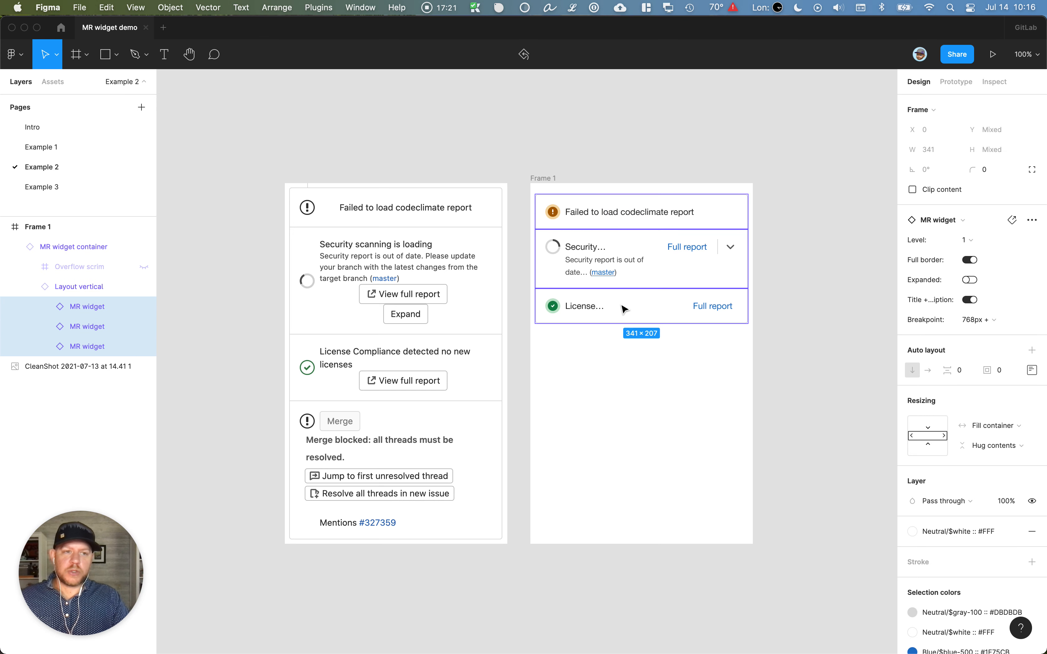
{"action": "left_click", "coordinate": [977, 320]}
{"action": "left_click", "coordinate": [994, 334]}
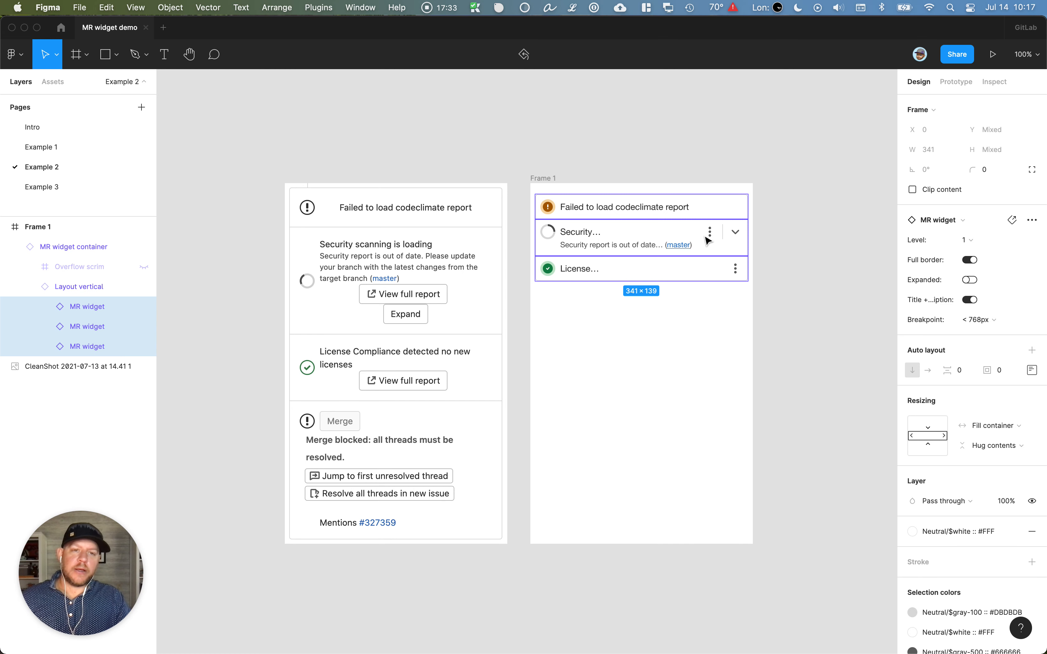
{"action": "scroll", "coordinate": [711, 238], "scroll_direction": "down", "scroll_amount": 1}
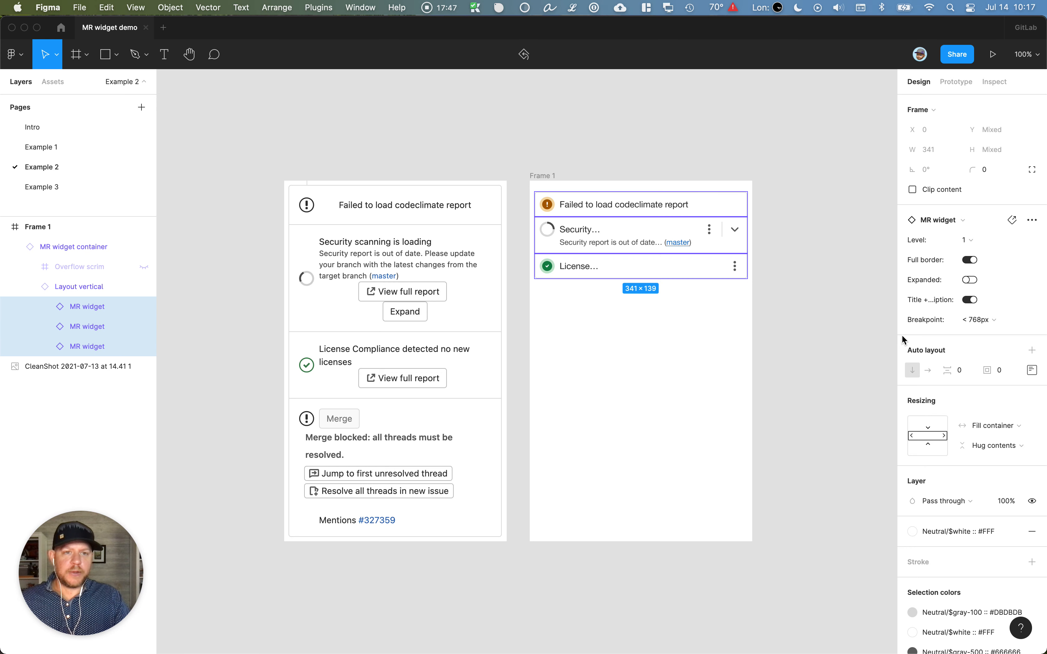
{"action": "left_click", "coordinate": [813, 242]}
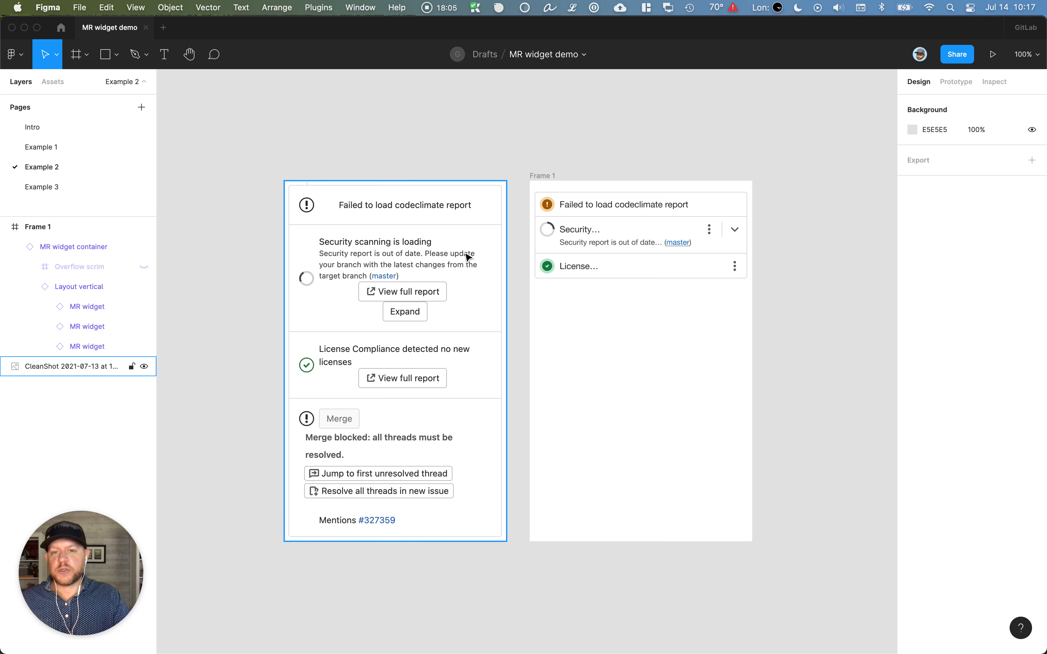
{"action": "left_click", "coordinate": [489, 139]}
{"action": "left_click", "coordinate": [589, 163]}
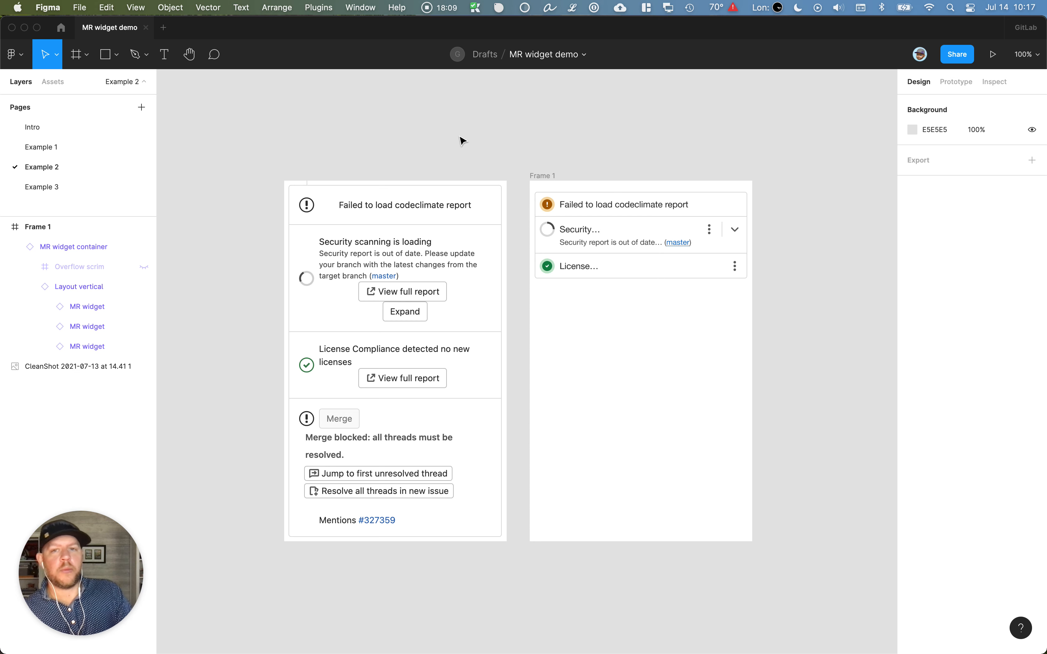
Open the Example 3 page and bring the full merge request widget screenshot into view
{"action": "left_click", "coordinate": [53, 186]}
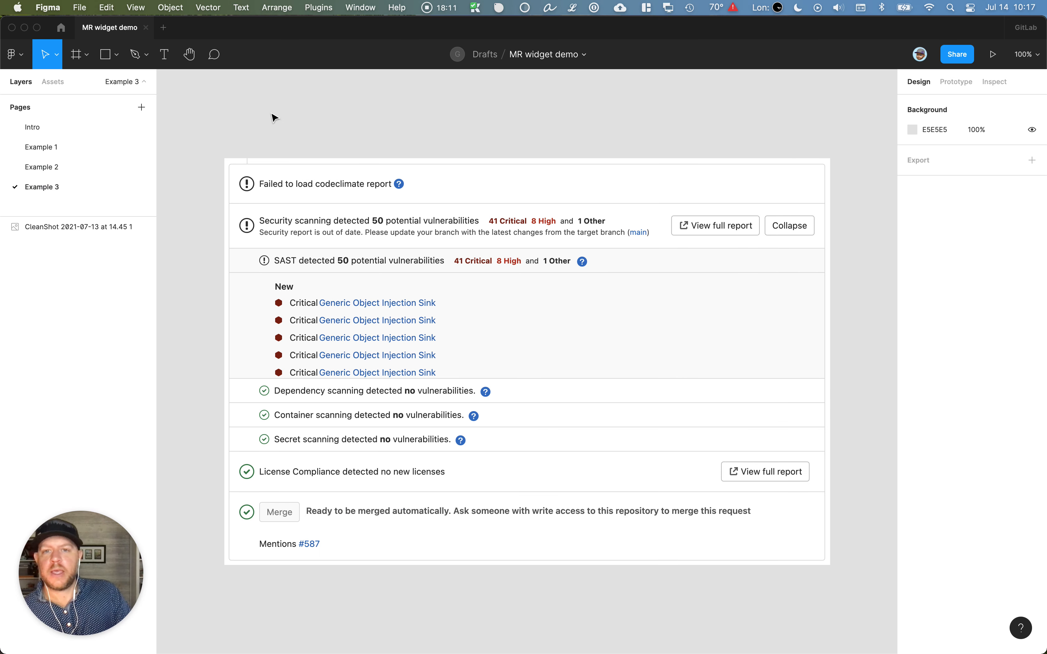
{"action": "scroll", "coordinate": [401, 103], "scroll_direction": "down", "scroll_amount": 2}
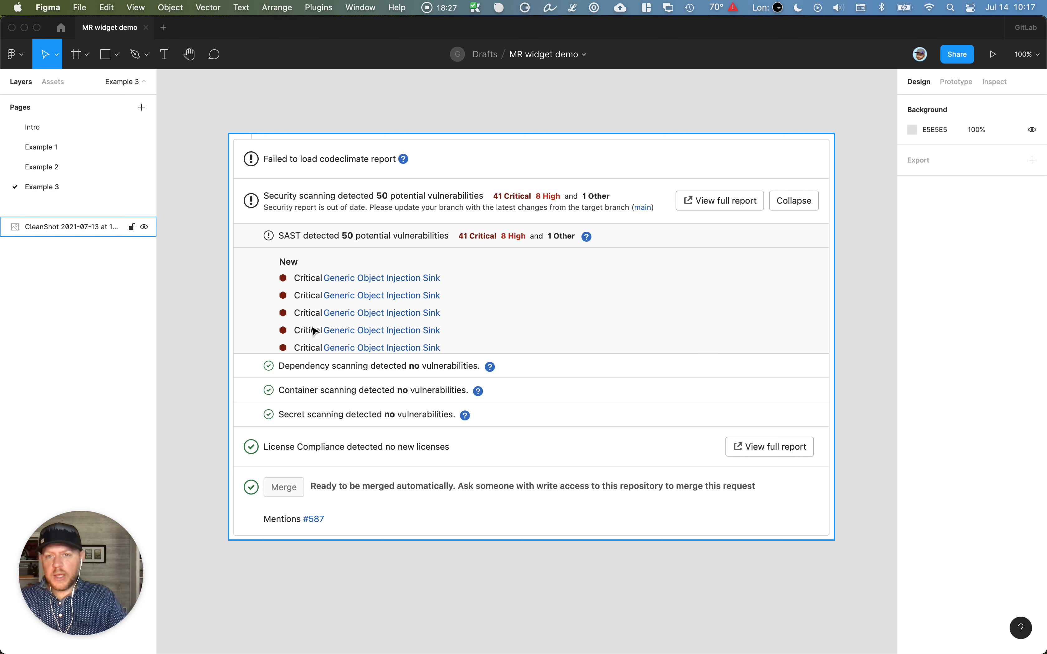
{"action": "left_click", "coordinate": [330, 124]}
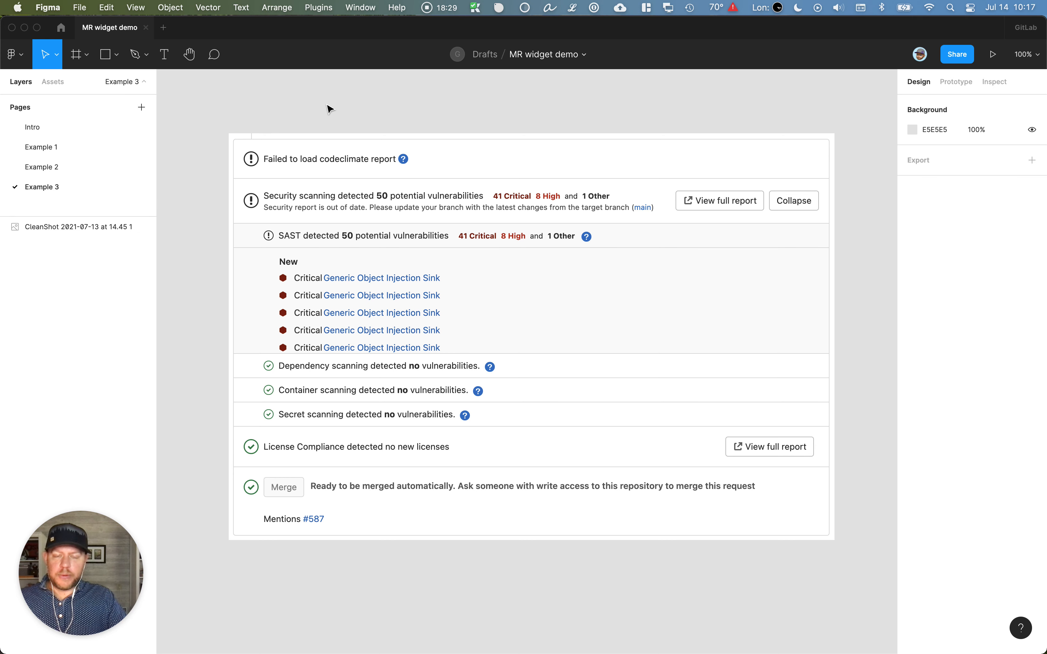
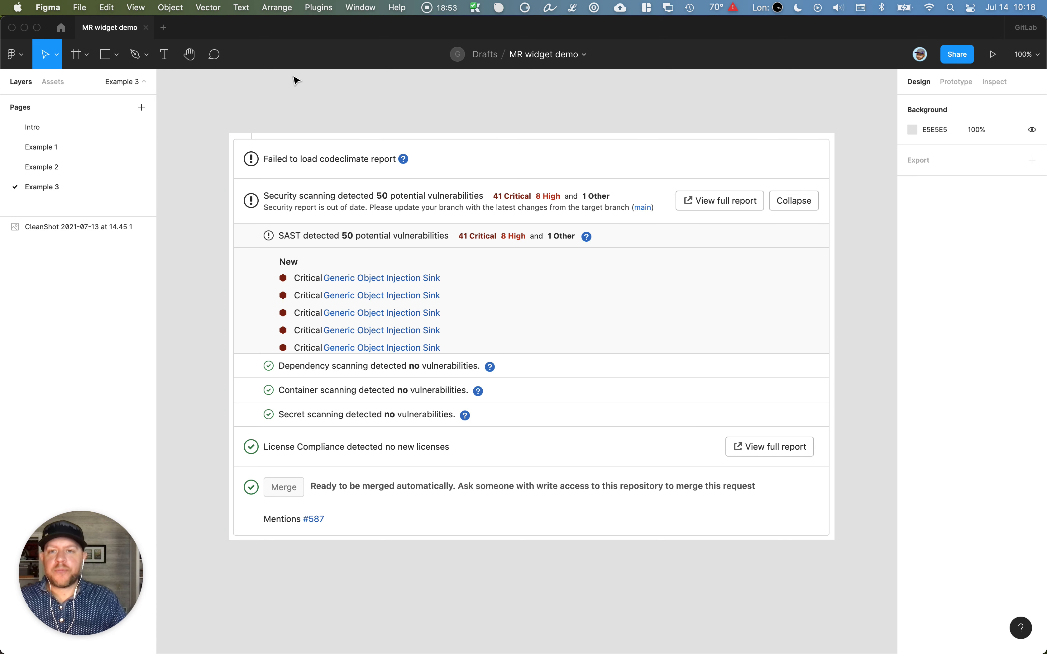
{"action": "left_click", "coordinate": [284, 94]}
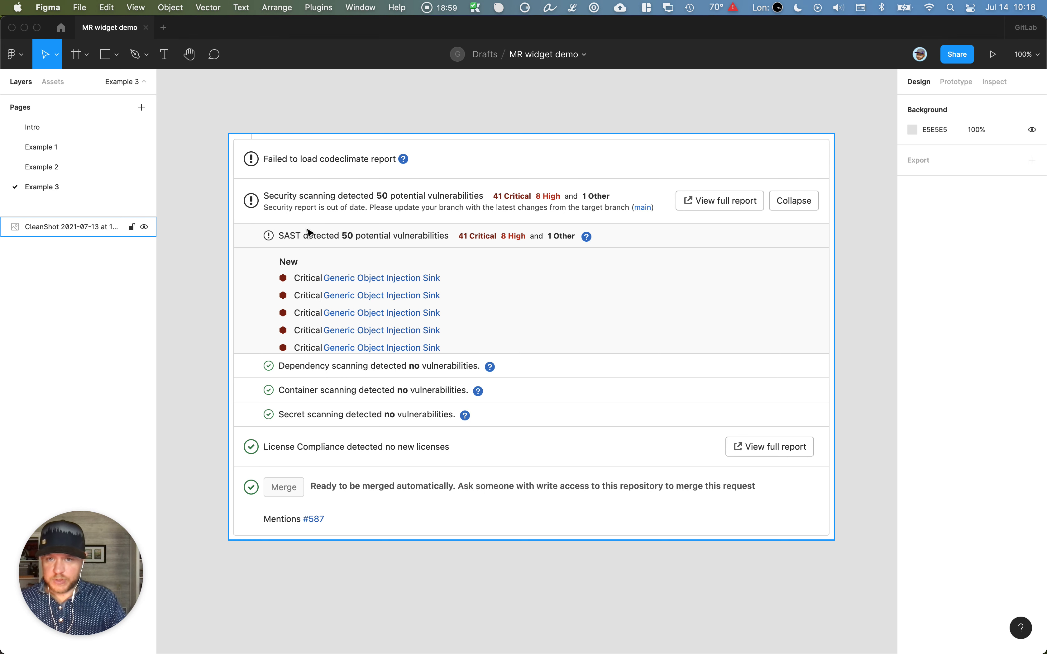
Draw a 972 × 460 frame below the merge request screenshot, matching the screenshot's width and left edge
{"action": "scroll", "coordinate": [515, 507], "scroll_direction": "down", "scroll_amount": 1}
{"action": "scroll", "coordinate": [516, 506], "scroll_direction": "down", "scroll_amount": 4}
{"action": "left_click", "coordinate": [397, 501]}
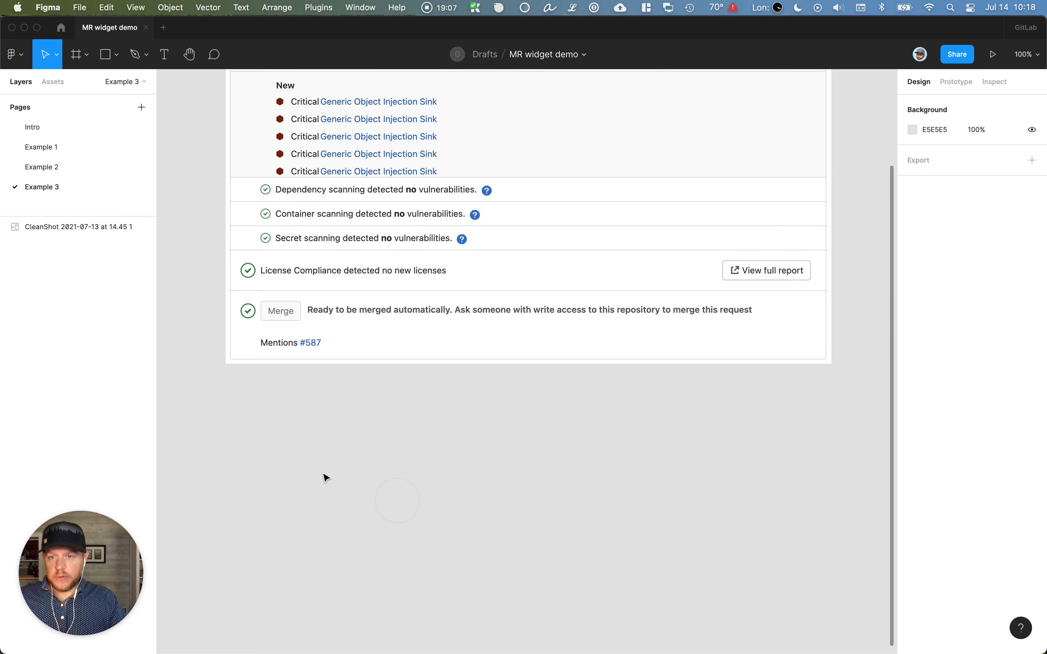
{"action": "key", "text": "f"}
{"action": "left_click_drag", "start_coordinate": [220, 399], "coordinate": [832, 628]}
{"action": "left_click_drag", "start_coordinate": [220, 511], "coordinate": [226, 511]}
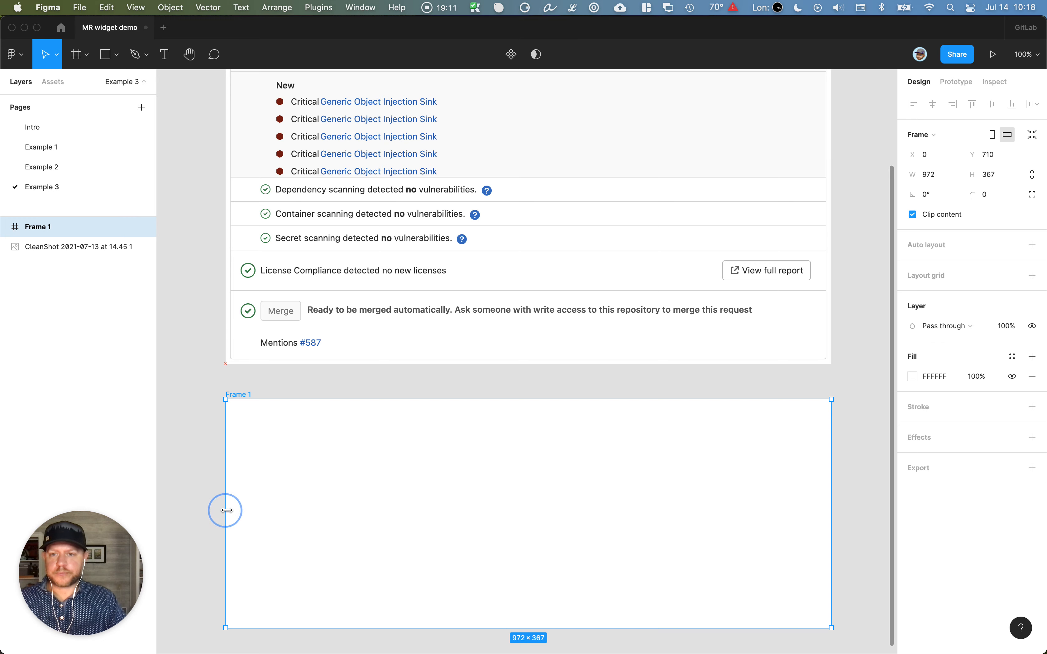
{"action": "scroll", "coordinate": [451, 542], "scroll_direction": "down", "scroll_amount": 3}
{"action": "left_click_drag", "start_coordinate": [475, 503], "coordinate": [472, 563]}
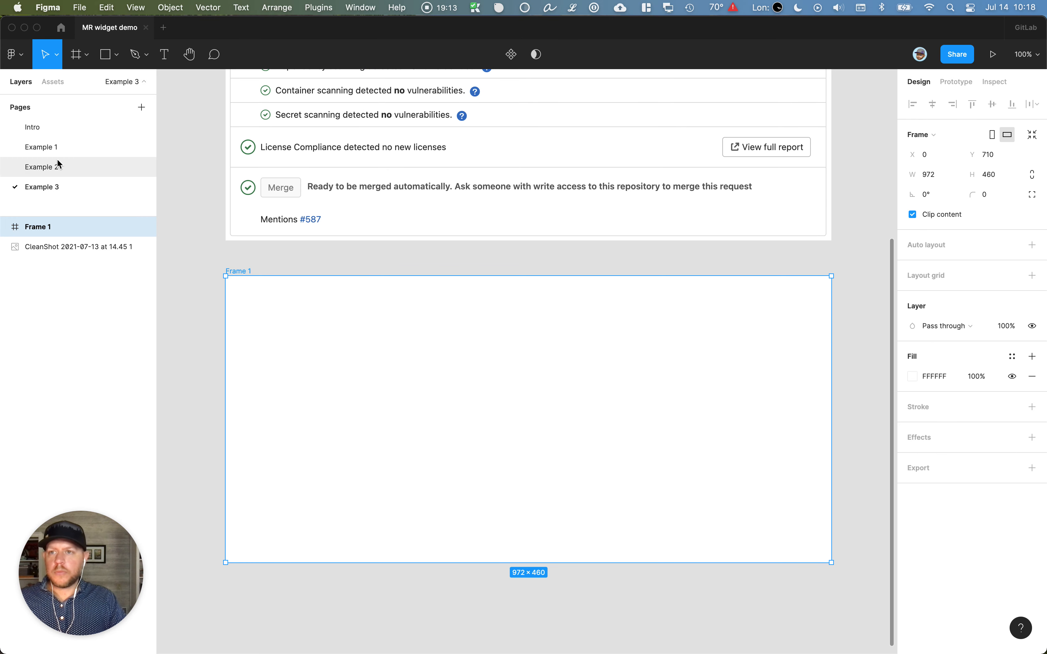
Add an MR widget container from the component library to the new frame, centred horizontally near the frame's upper edge
{"action": "left_click", "coordinate": [53, 82]}
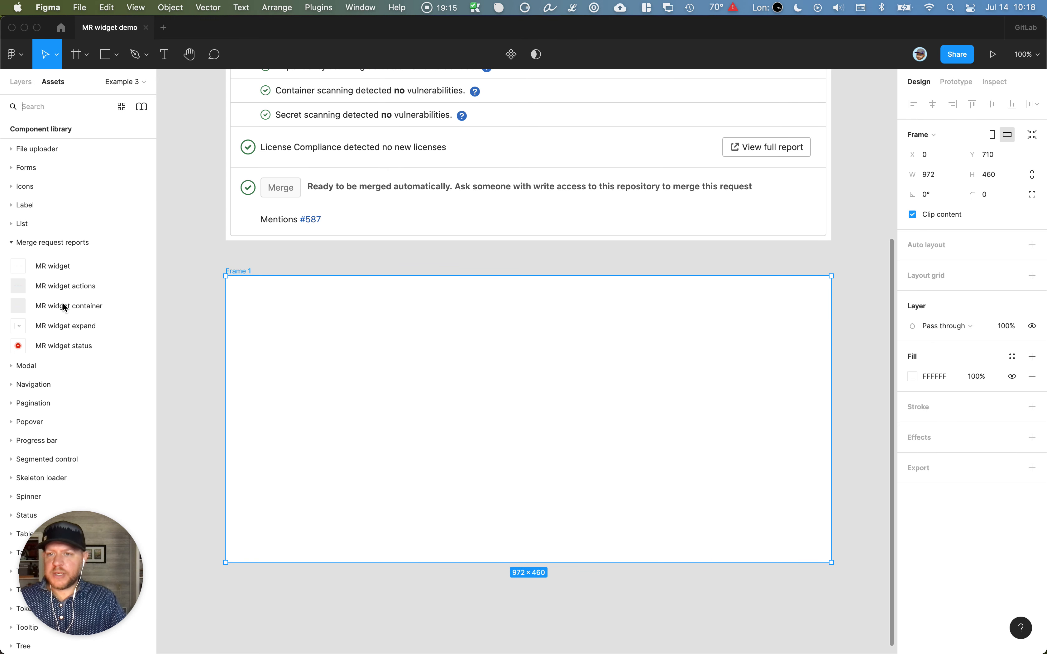
{"action": "left_click_drag", "start_coordinate": [64, 308], "coordinate": [440, 341]}
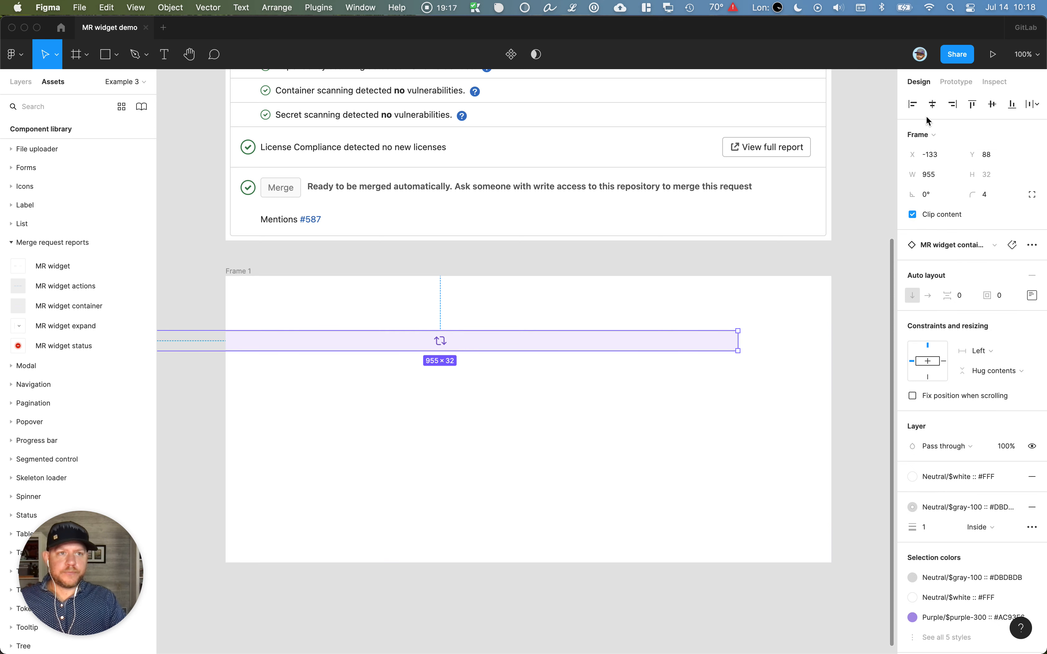
{"action": "left_click", "coordinate": [933, 104]}
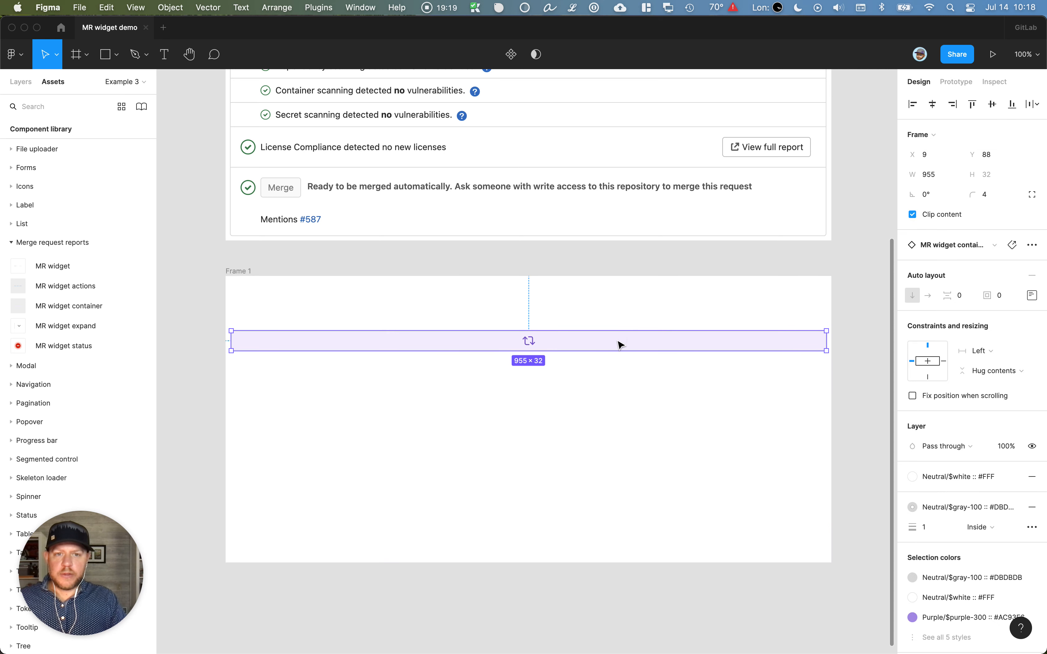
{"action": "left_click_drag", "start_coordinate": [618, 341], "coordinate": [618, 297]}
Set the nested Layout vertical instance in the MR widget container to 10 rows
{"action": "double_click", "coordinate": [618, 298]}
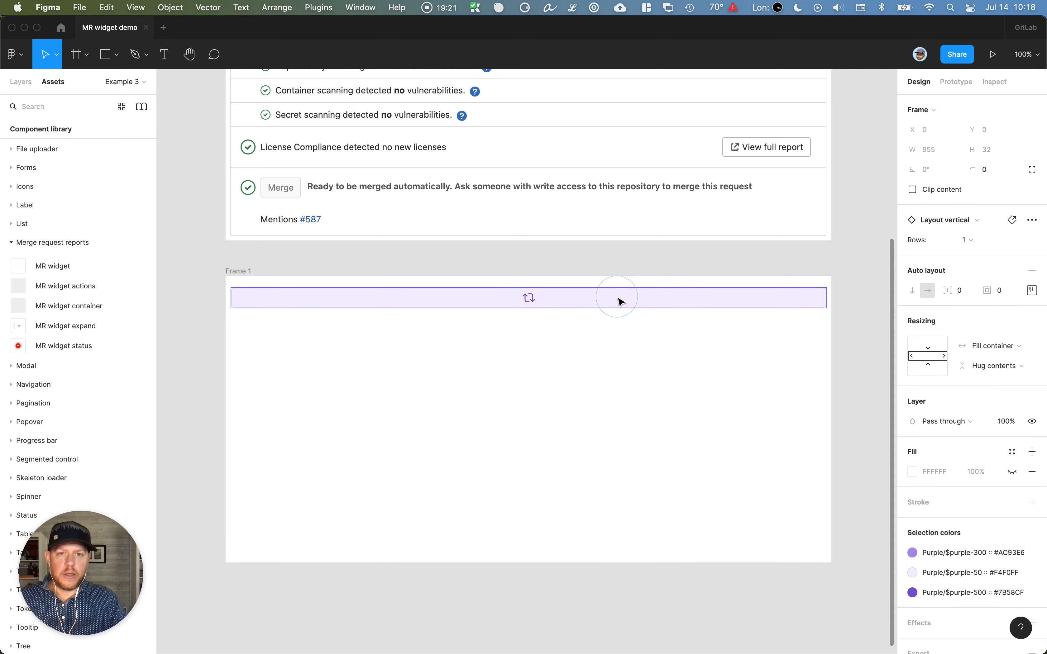
{"action": "left_click", "coordinate": [981, 242]}
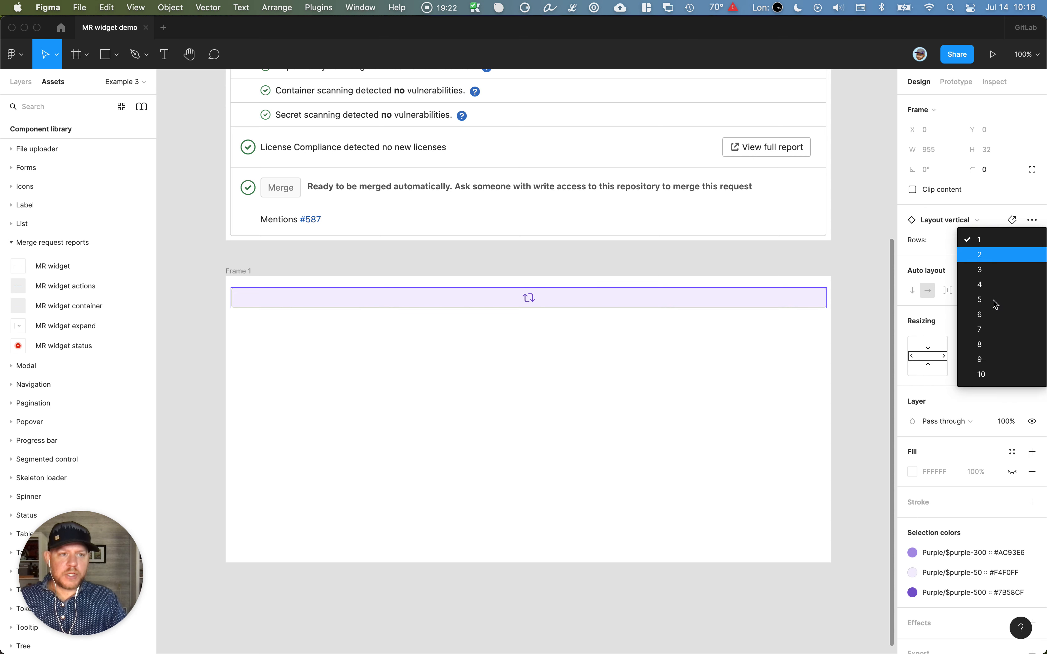
{"action": "left_click", "coordinate": [994, 379]}
Switch the Layout vertical instance to Fixed height and back to Hug contents so it wraps all its rows
{"action": "double_click", "coordinate": [658, 302]}
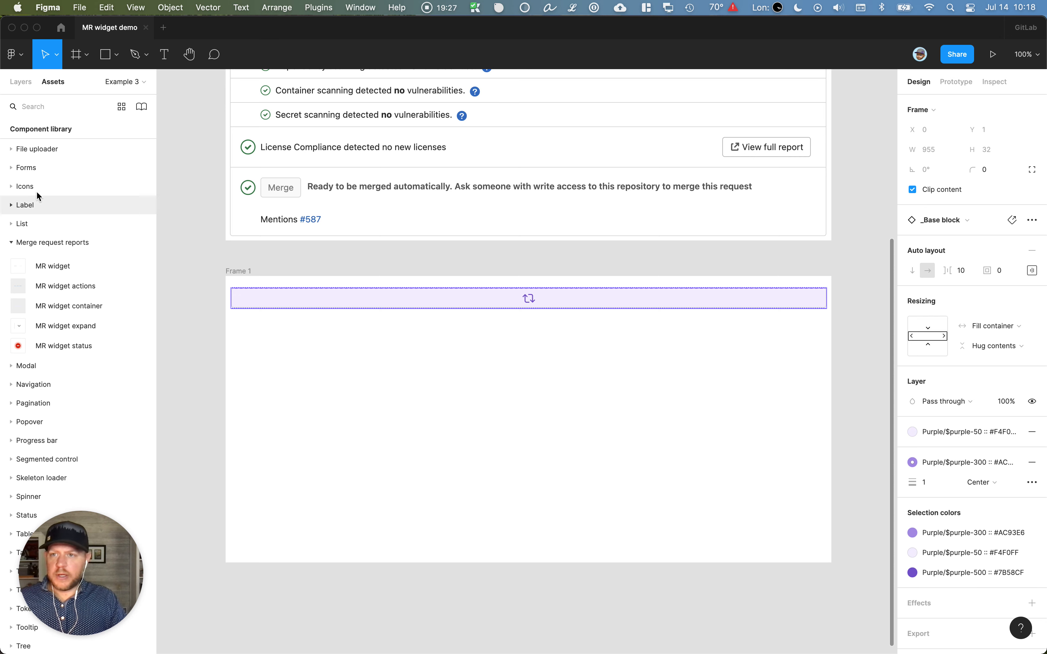
{"action": "left_click", "coordinate": [21, 81]}
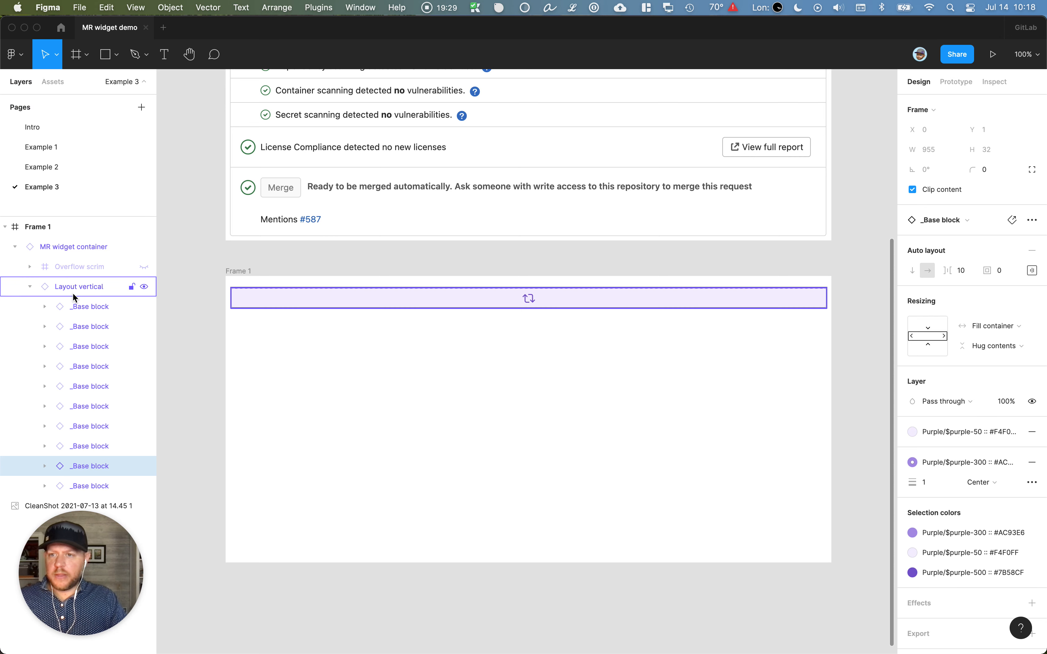
{"action": "left_click", "coordinate": [80, 287]}
{"action": "left_click", "coordinate": [995, 366]}
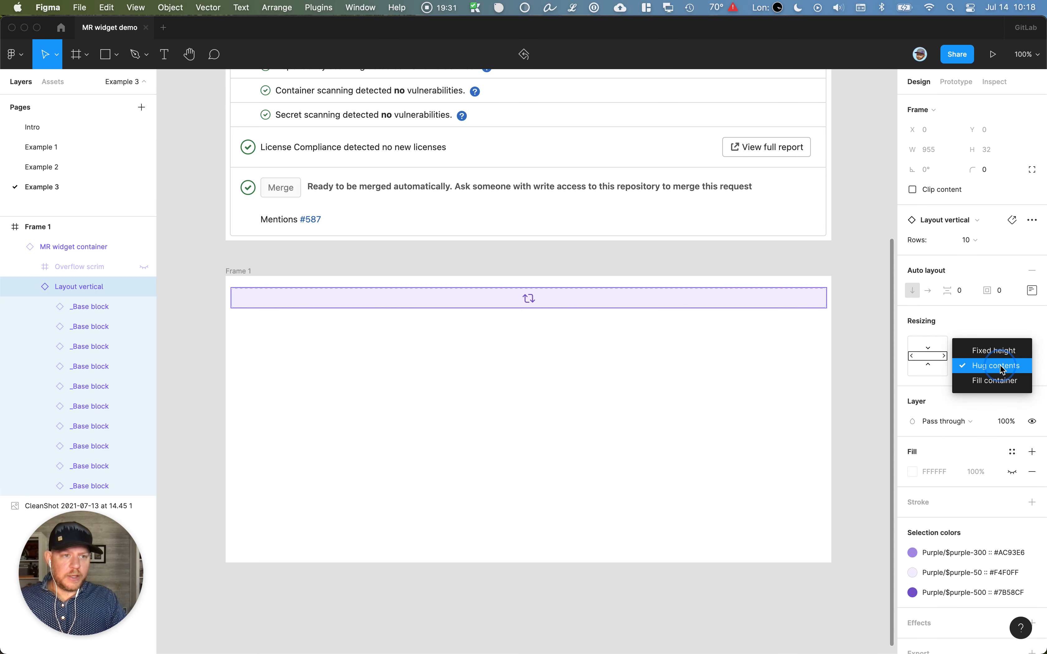
{"action": "left_click", "coordinate": [997, 346]}
{"action": "left_click", "coordinate": [995, 366]}
{"action": "left_click", "coordinate": [997, 379]}
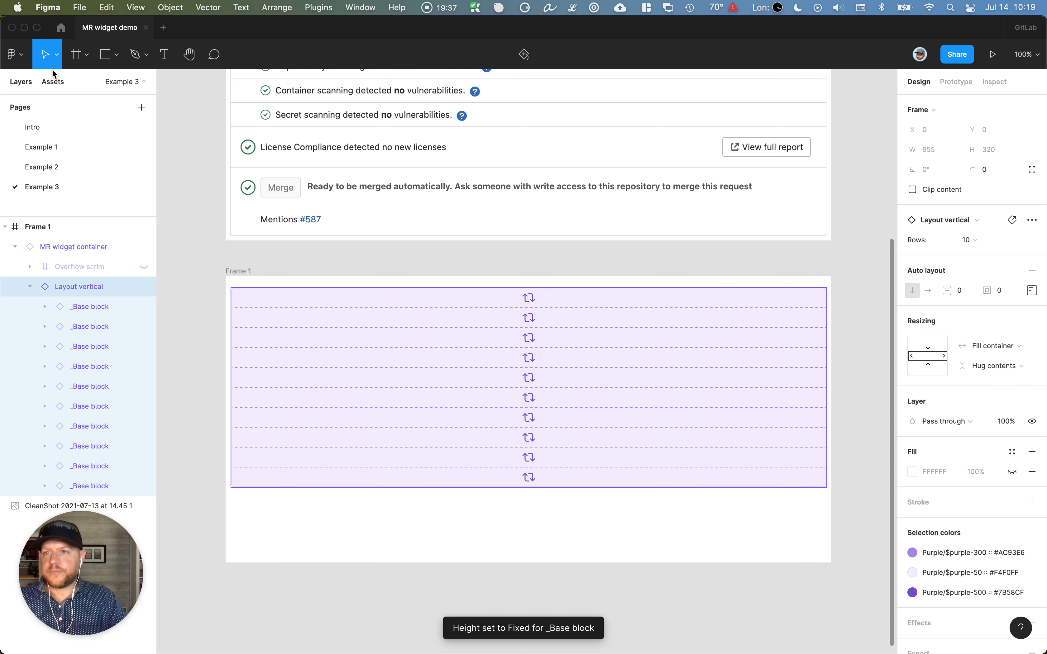
Examine the report rows in the screenshot and compare them with the container's placeholder rows
{"action": "left_click", "coordinate": [52, 85]}
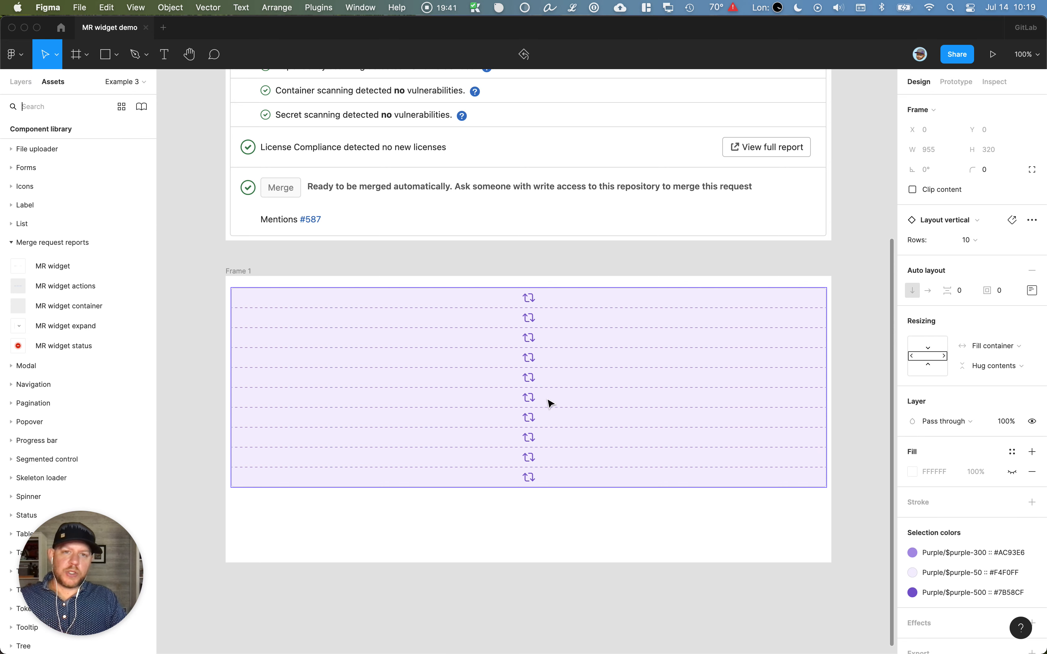
{"action": "scroll", "coordinate": [550, 403], "scroll_direction": "up", "scroll_amount": 5}
{"action": "scroll", "coordinate": [547, 402], "scroll_direction": "down", "scroll_amount": 2}
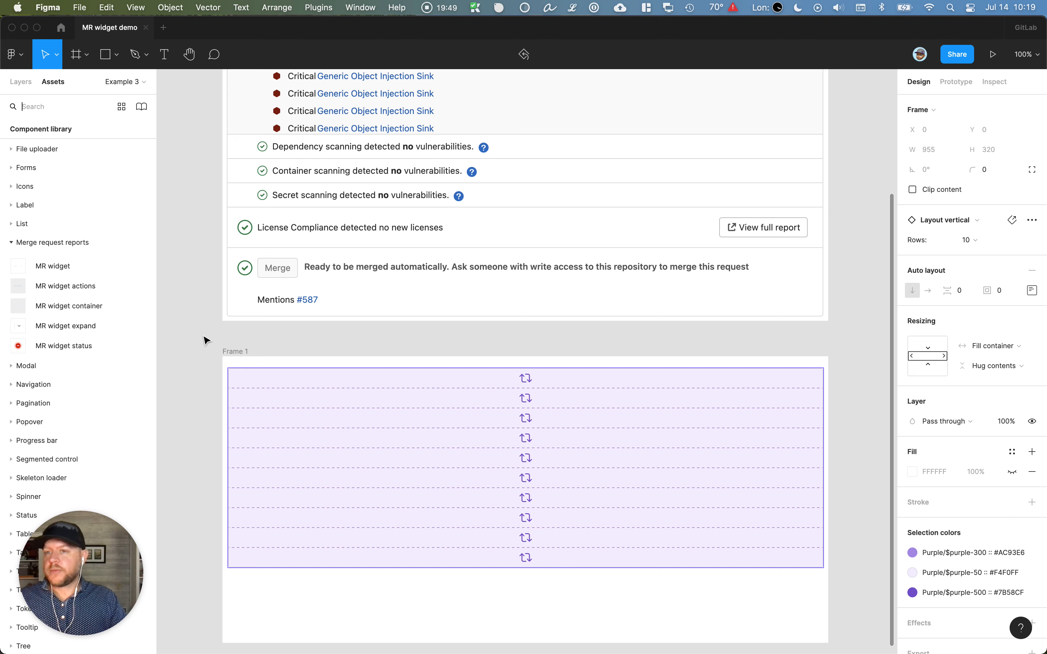
{"action": "scroll", "coordinate": [404, 411], "scroll_direction": "up", "scroll_amount": 2}
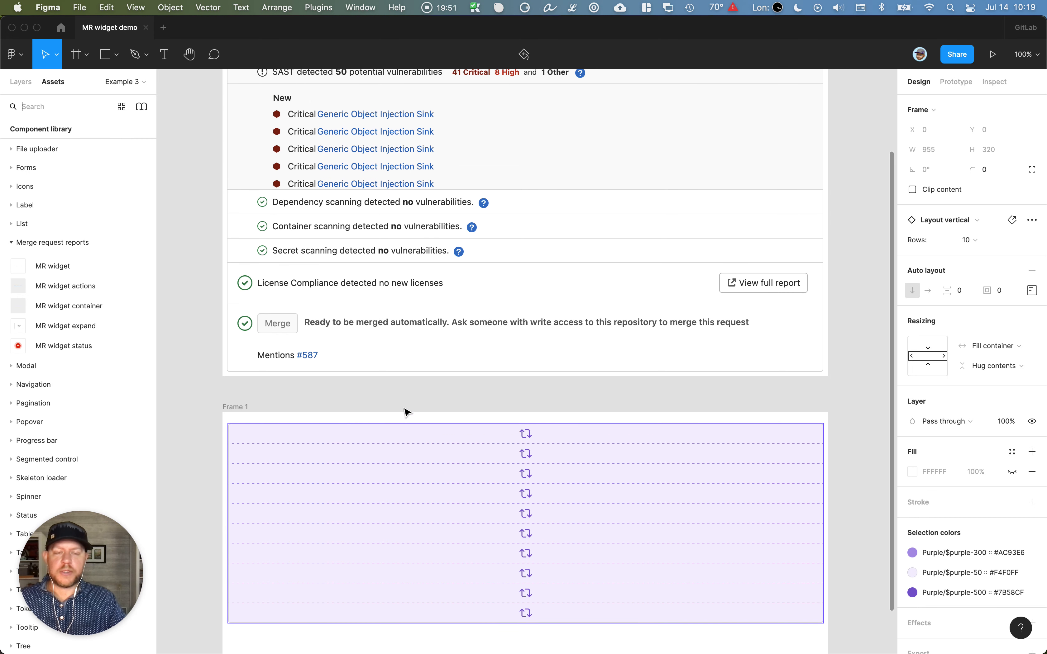
{"action": "scroll", "coordinate": [407, 412], "scroll_direction": "up", "scroll_amount": 2}
{"action": "scroll", "coordinate": [407, 412], "scroll_direction": "right", "scroll_amount": 1}
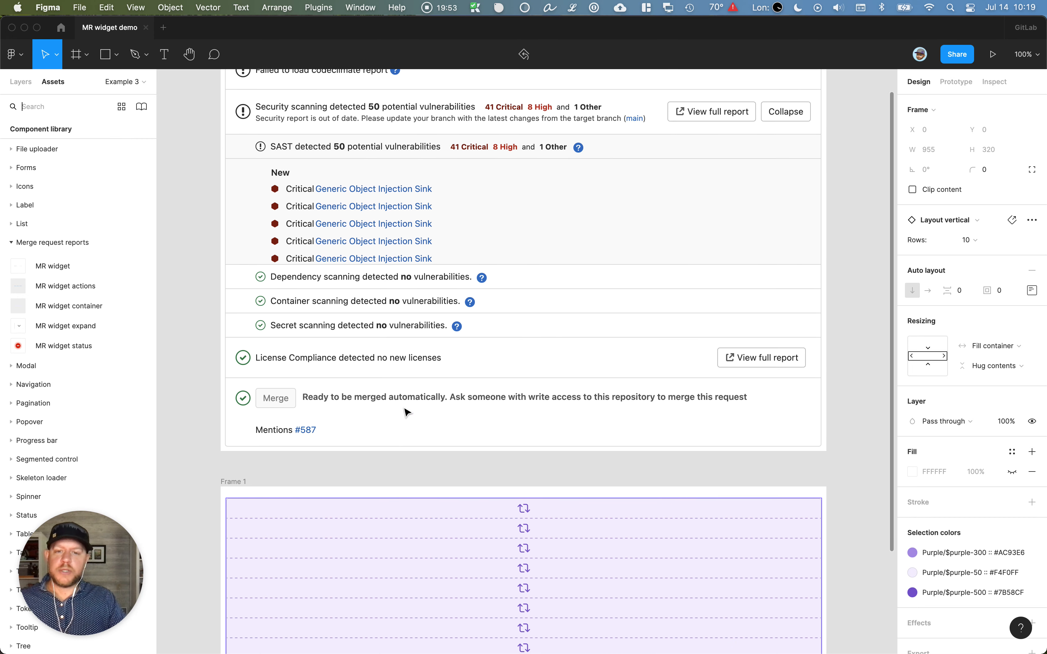
{"action": "scroll", "coordinate": [408, 413], "scroll_direction": "up", "scroll_amount": 2}
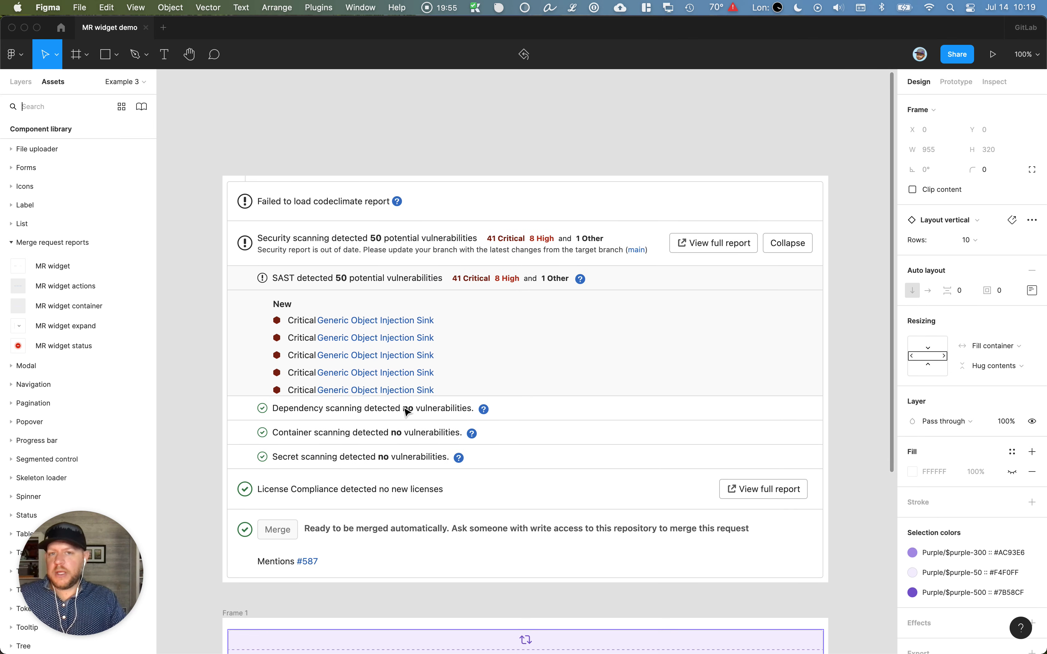
{"action": "scroll", "coordinate": [407, 412], "scroll_direction": "down", "scroll_amount": 2}
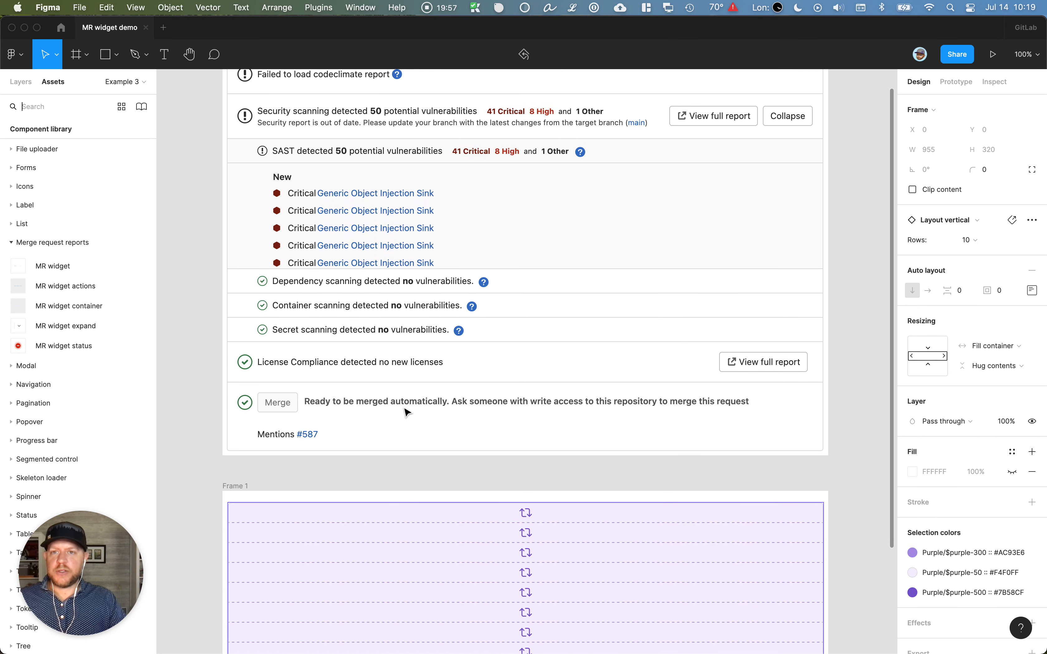
{"action": "scroll", "coordinate": [407, 412], "scroll_direction": "down", "scroll_amount": 5}
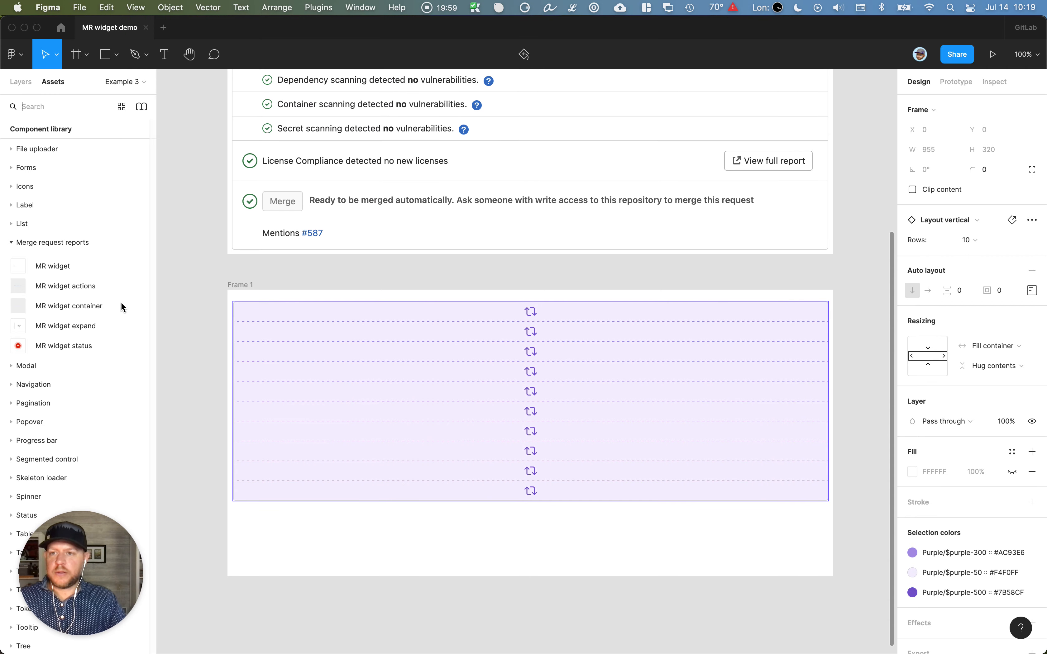
Swap the first eight placeholder rows for MR widget components and remove the two leftover placeholders
{"action": "left_click", "coordinate": [21, 270]}
{"action": "left_click_drag", "start_coordinate": [22, 272], "coordinate": [320, 303]}
{"action": "left_click_drag", "start_coordinate": [15, 268], "coordinate": [272, 371]}
{"action": "left_click_drag", "start_coordinate": [24, 270], "coordinate": [281, 392]}
{"action": "left_click_drag", "start_coordinate": [22, 267], "coordinate": [282, 407]}
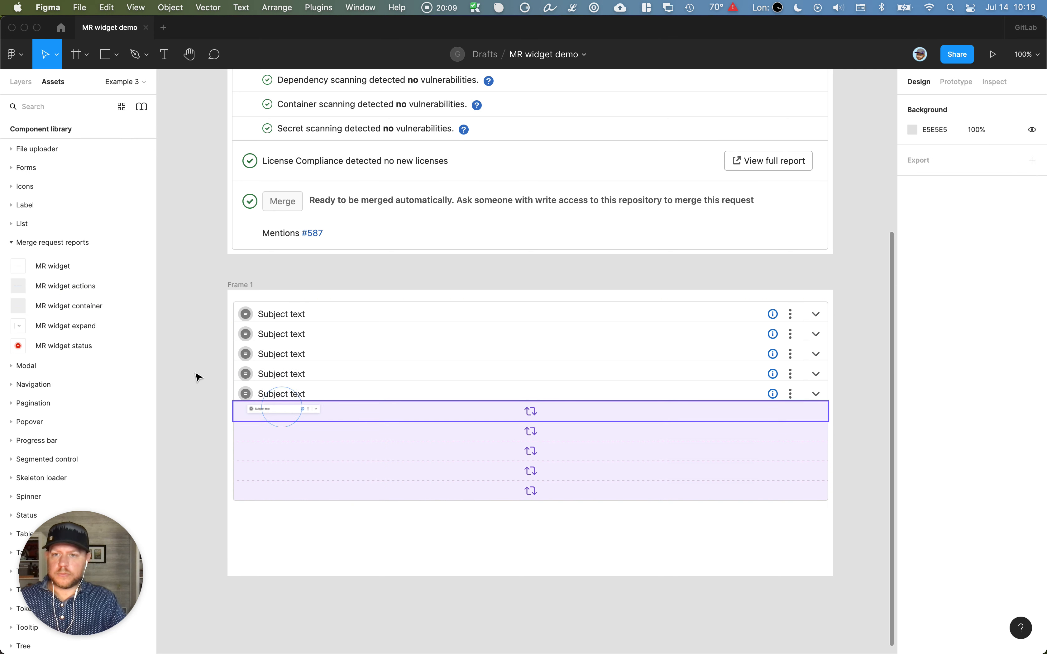
{"action": "left_click_drag", "start_coordinate": [16, 267], "coordinate": [301, 433]}
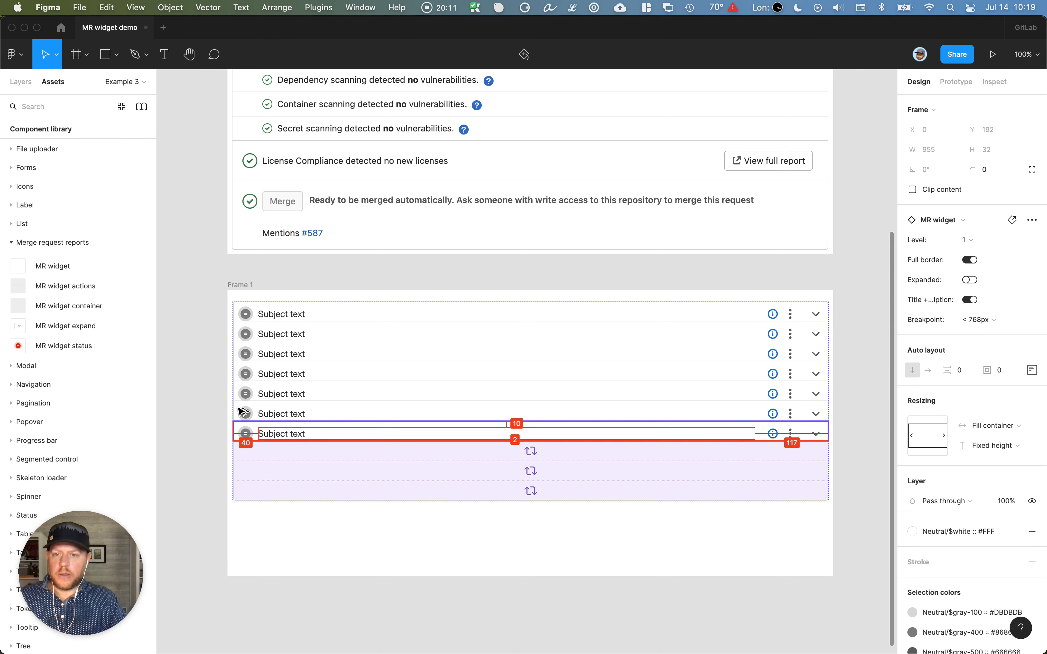
{"action": "left_click_drag", "start_coordinate": [20, 271], "coordinate": [313, 456]}
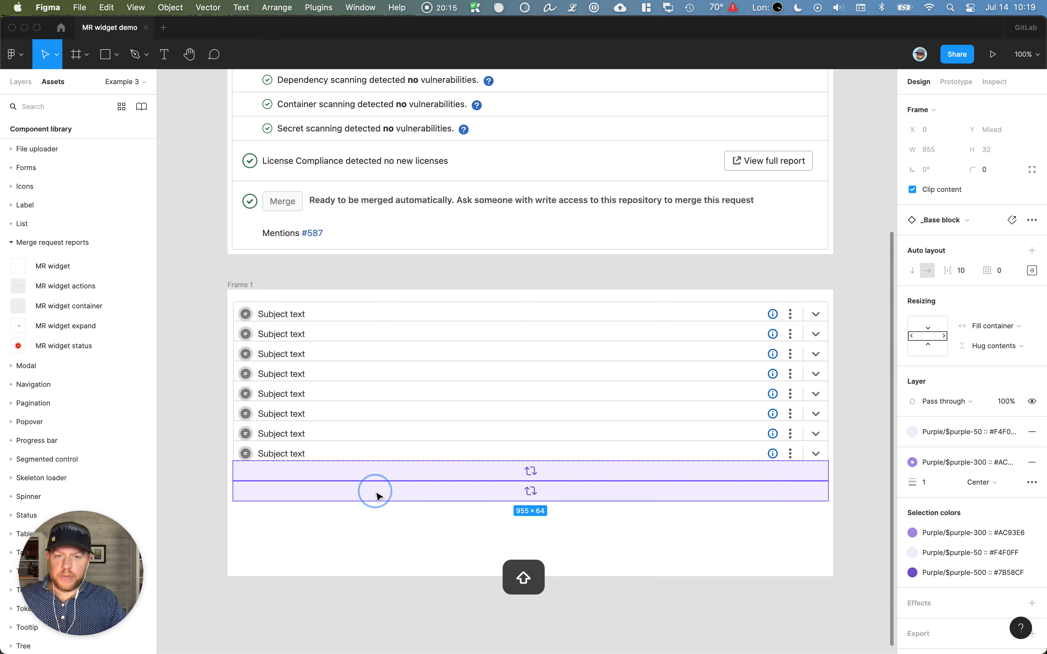
{"action": "key", "text": "BackSpace"}
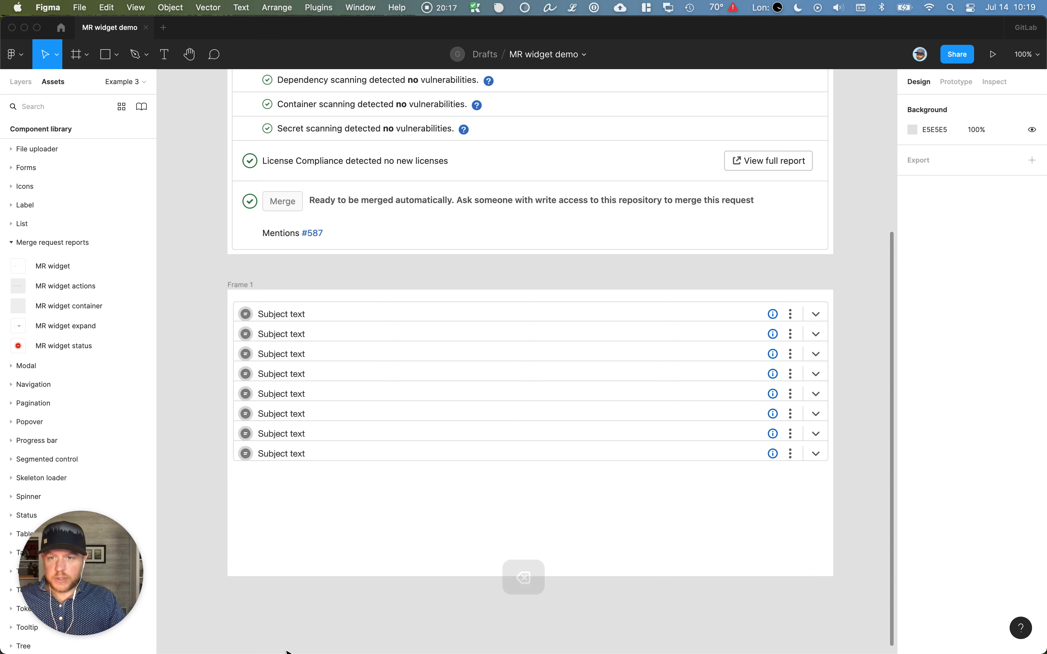
Set all eight MR widget rows to Hug contents height and switch their breakpoint to 768px +
{"action": "left_click", "coordinate": [333, 456]}
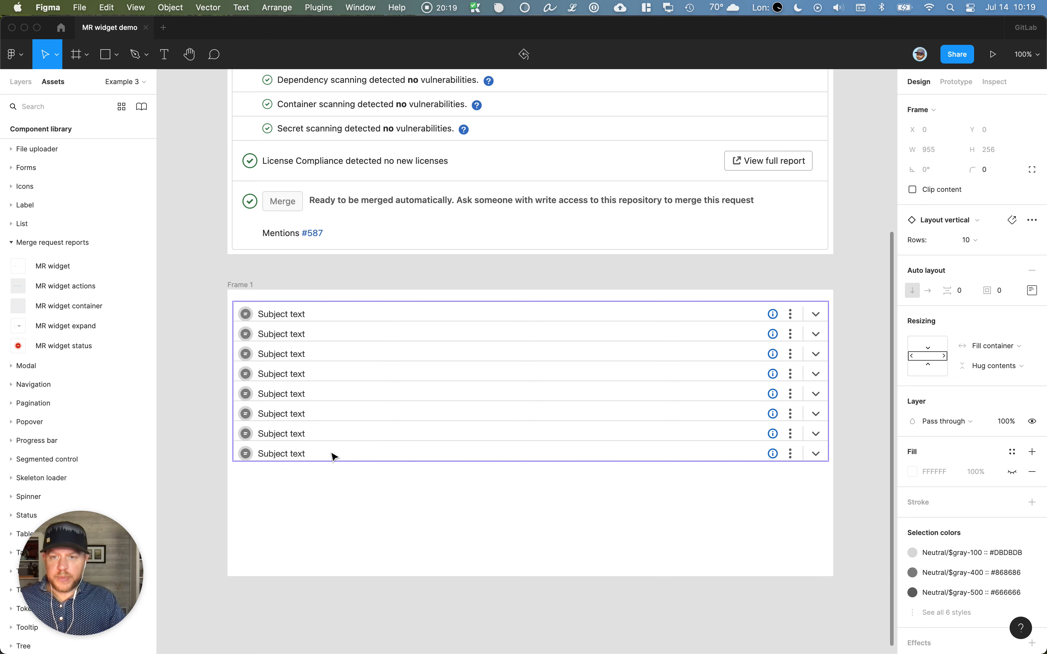
{"action": "left_click", "coordinate": [332, 454]}
{"action": "left_click", "coordinate": [339, 429], "text": "shift"}
{"action": "left_click", "coordinate": [339, 411], "text": "shift"}
{"action": "left_click", "coordinate": [340, 394], "text": "shift"}
{"action": "left_click", "coordinate": [339, 374], "text": "shift"}
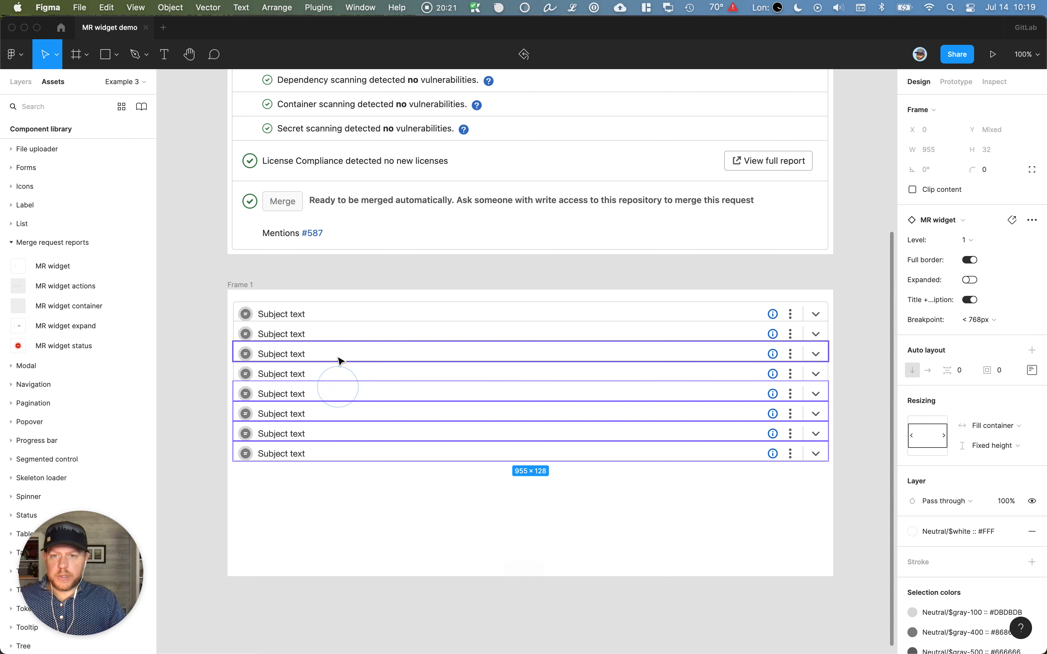
{"action": "left_click", "coordinate": [339, 360], "text": "shift"}
{"action": "left_click", "coordinate": [339, 334], "text": "shift"}
{"action": "left_click", "coordinate": [336, 314], "text": "shift"}
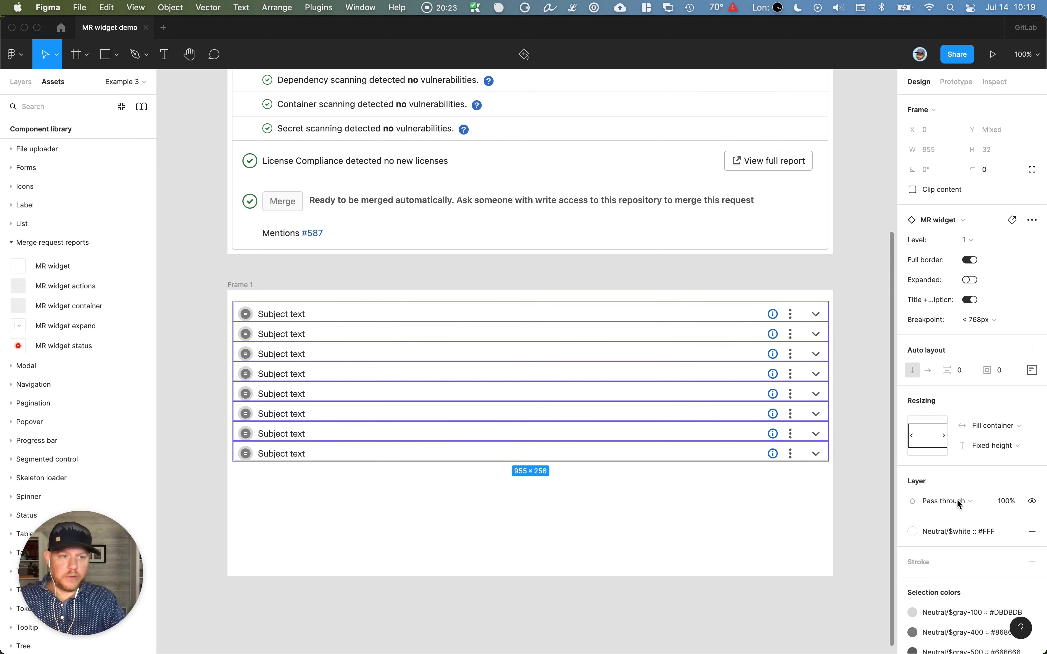
{"action": "left_click", "coordinate": [1012, 452]}
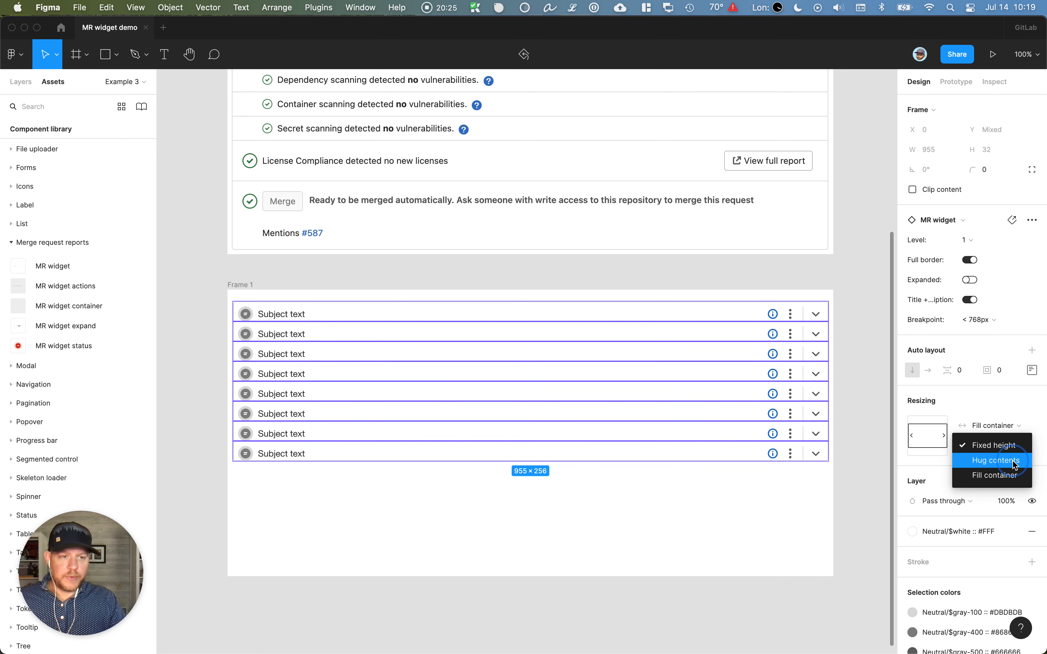
{"action": "left_click", "coordinate": [1012, 460]}
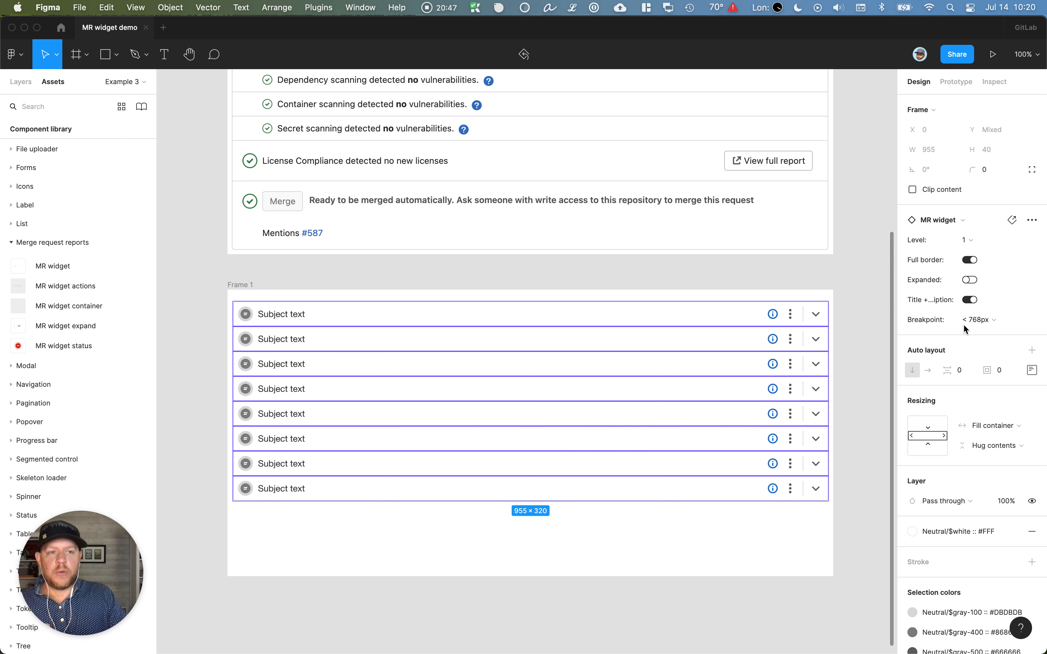
{"action": "left_click", "coordinate": [999, 322]}
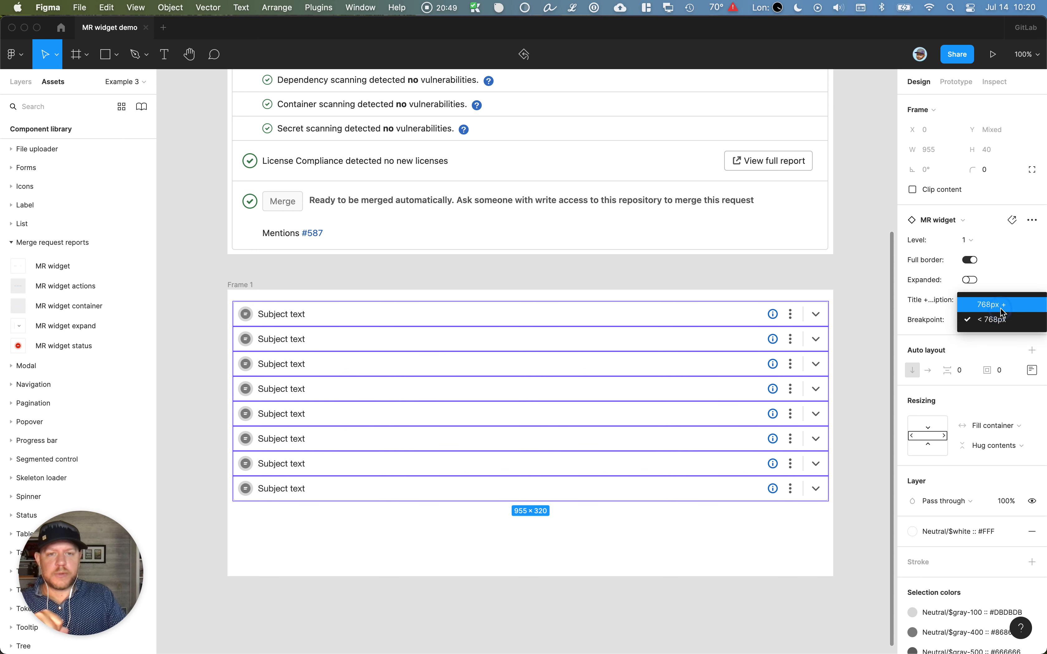
{"action": "left_click", "coordinate": [1000, 308]}
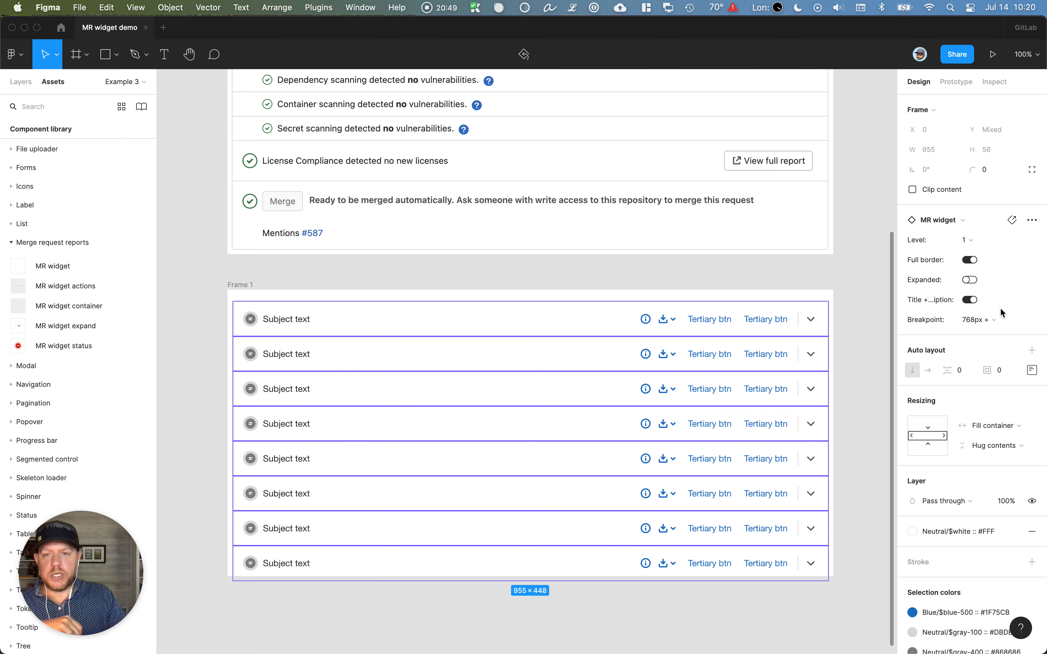
Extend Frame 1 downward to a height of 574 so it fits all eight MR widget rows
{"action": "left_click", "coordinate": [851, 384]}
{"action": "left_click", "coordinate": [260, 288]}
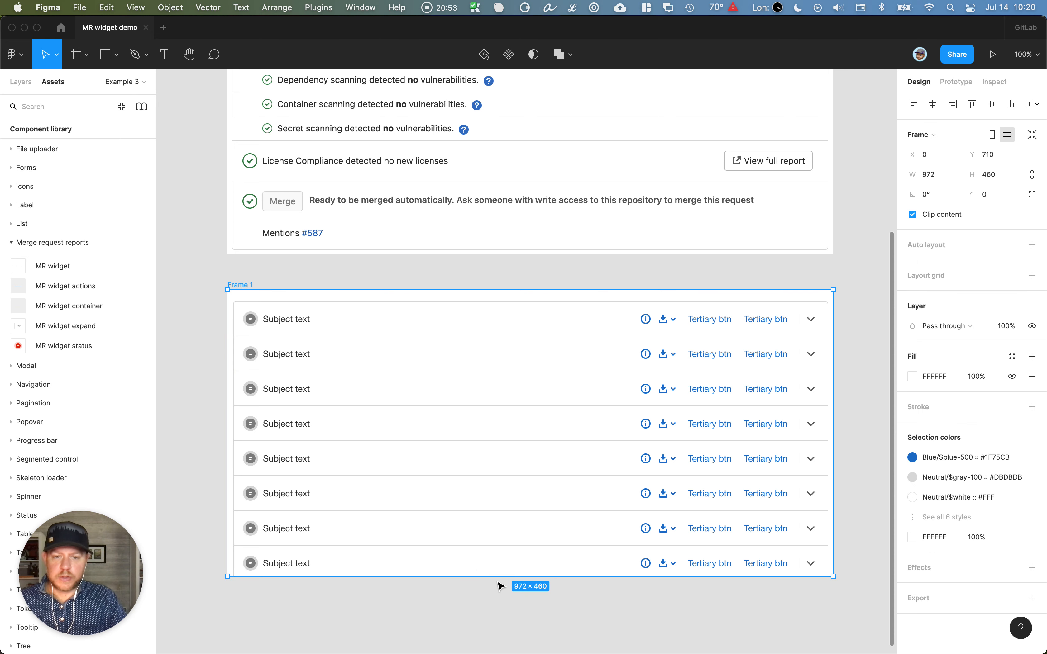
{"action": "mouse_move", "coordinate": [494, 577]}
{"action": "left_mouse_down"}
{"action": "mouse_move", "coordinate": [498, 650]}
{"action": "mouse_move", "coordinate": [496, 563]}
{"action": "left_mouse_up"}
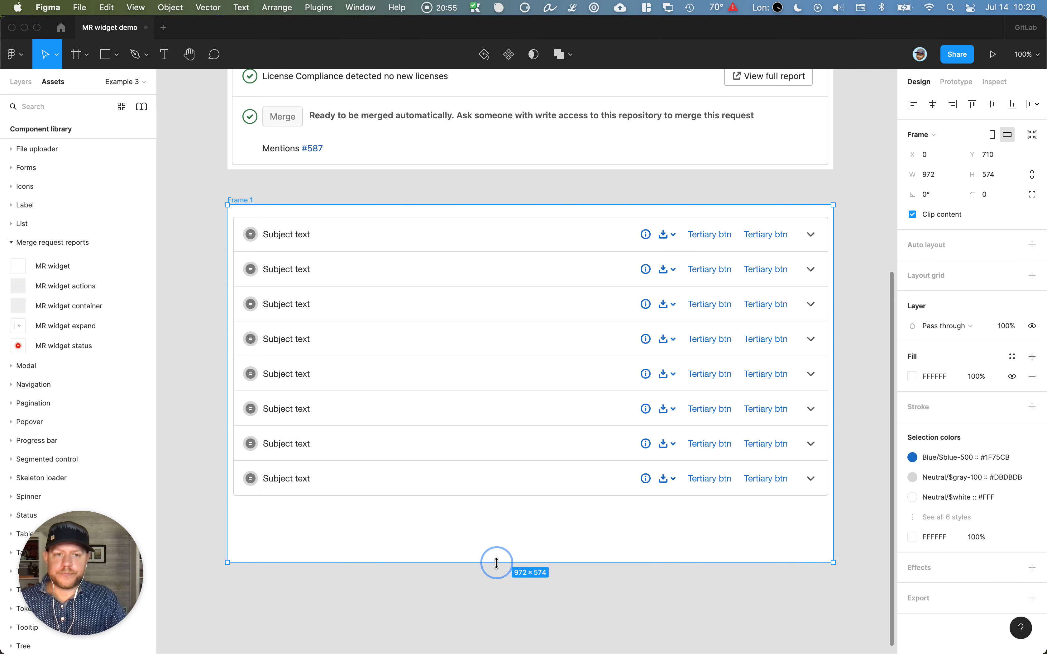
{"action": "left_click", "coordinate": [843, 470]}
Set the third MR widget row to level 2 and turn off its title and description
{"action": "scroll", "coordinate": [827, 469], "scroll_direction": "up", "scroll_amount": 10}
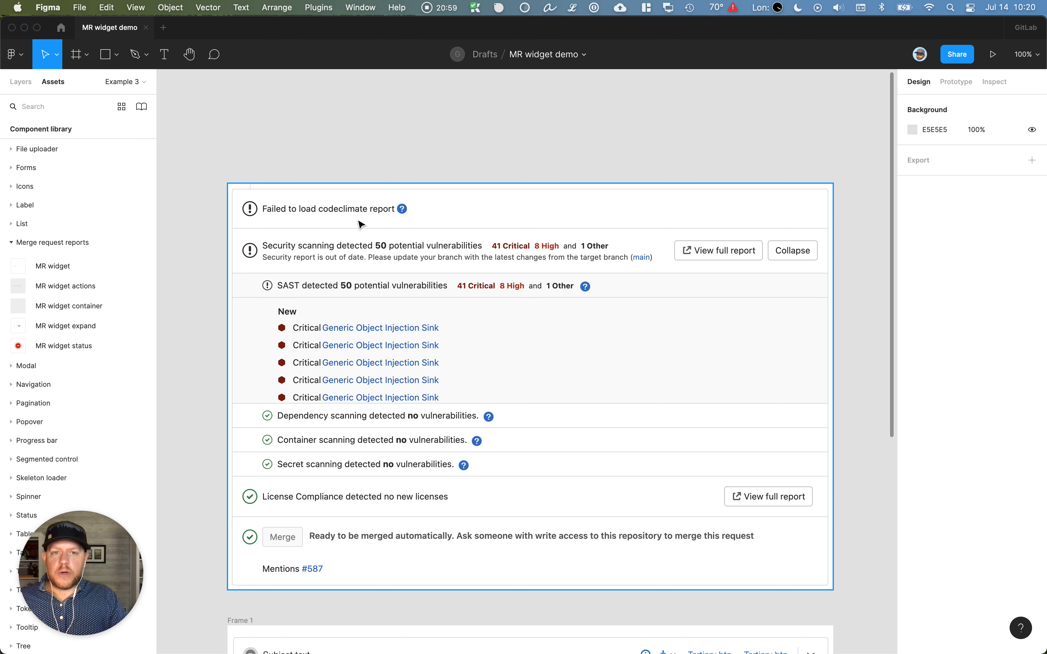
{"action": "scroll", "coordinate": [354, 238], "scroll_direction": "down", "scroll_amount": 3}
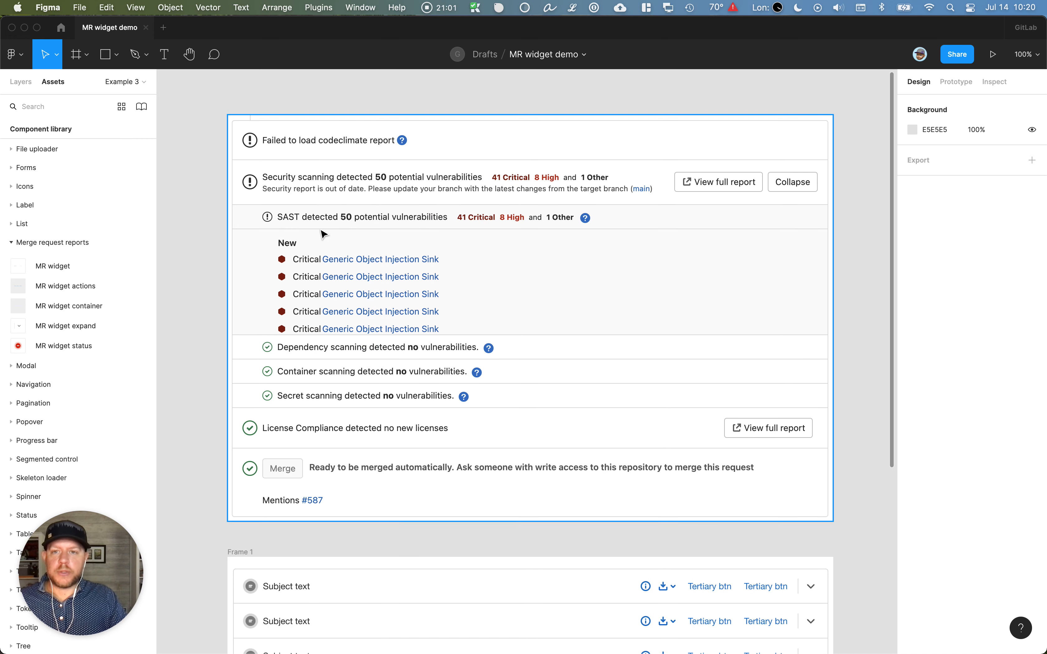
{"action": "scroll", "coordinate": [328, 232], "scroll_direction": "down", "scroll_amount": 4}
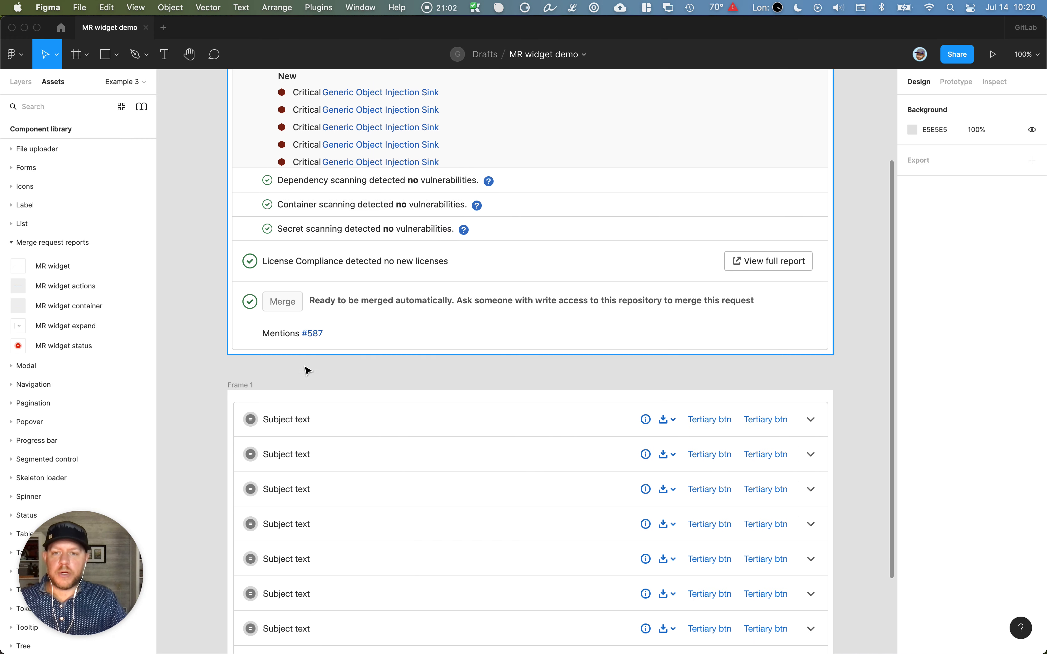
{"action": "left_click", "coordinate": [353, 494]}
{"action": "left_click", "coordinate": [352, 493]}
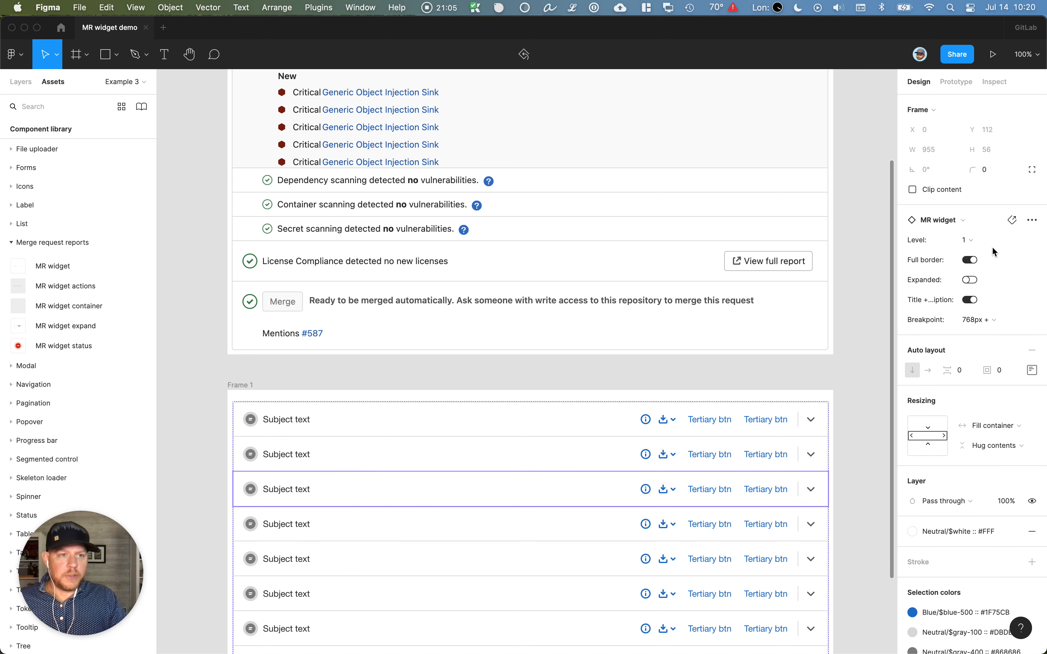
{"action": "left_click", "coordinate": [970, 240]}
{"action": "left_click", "coordinate": [980, 250]}
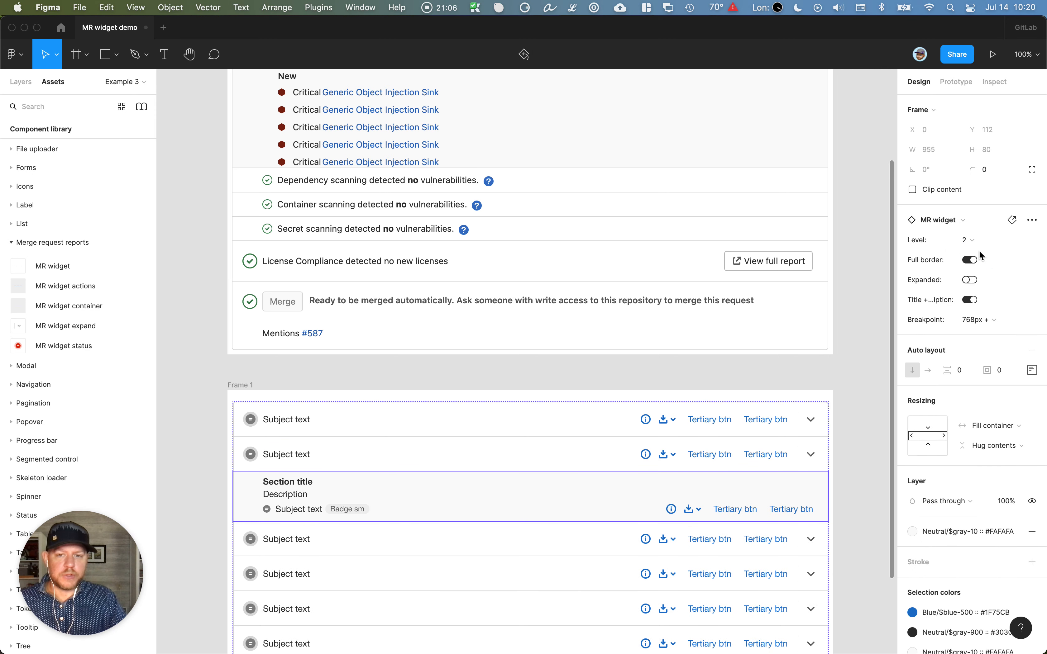
{"action": "scroll", "coordinate": [327, 226], "scroll_direction": "up", "scroll_amount": 6}
{"action": "scroll", "coordinate": [328, 226], "scroll_direction": "down", "scroll_amount": 9}
{"action": "left_click", "coordinate": [970, 300]}
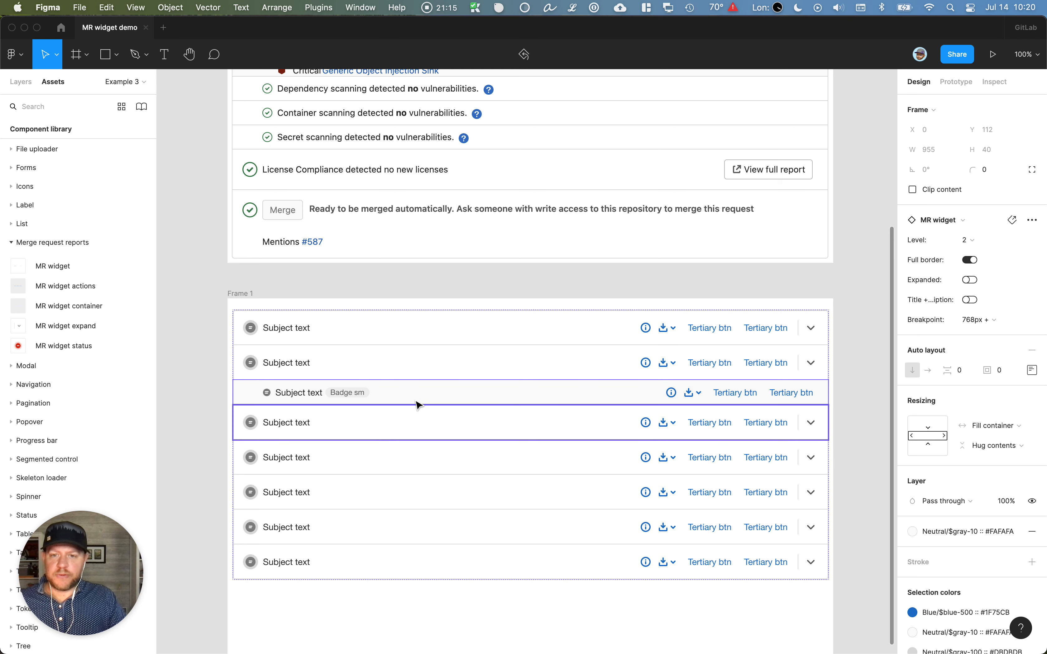
Turn Full border off and back on for the level 2 row to compare its border line up close
{"action": "left_click", "coordinate": [200, 407]}
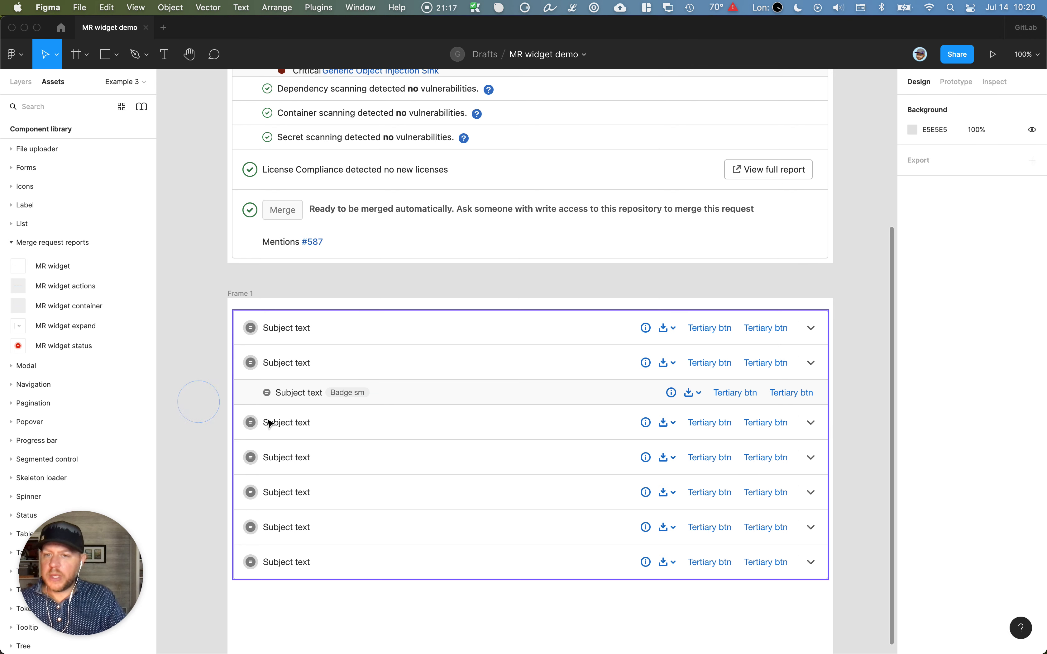
{"action": "left_click", "coordinate": [238, 385]}
{"action": "scroll", "coordinate": [237, 385], "scroll_direction": "up", "scroll_amount": 10}
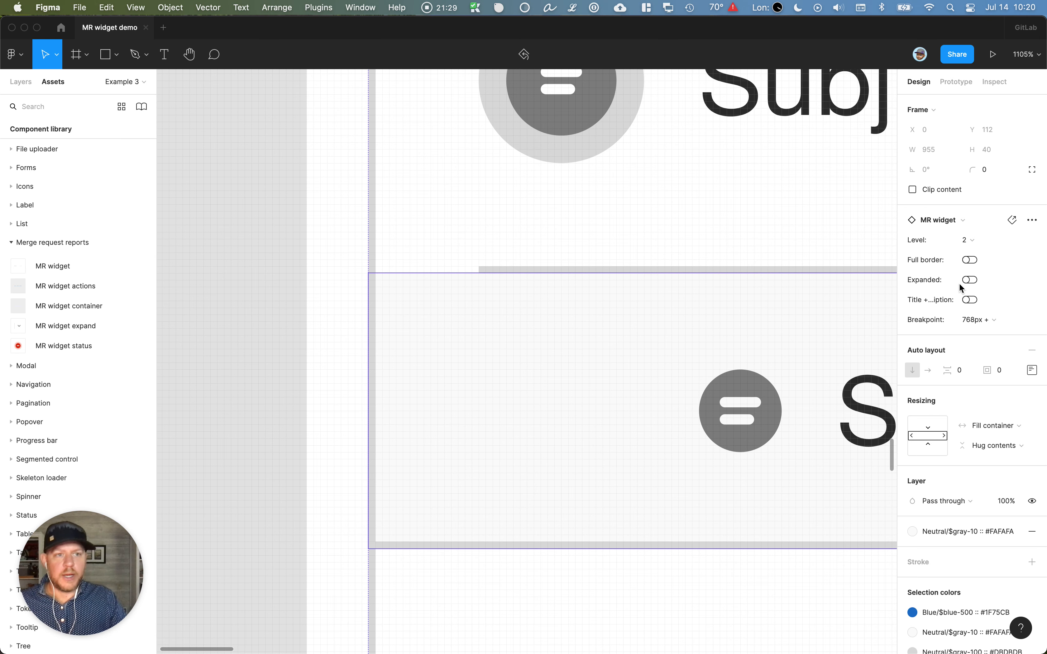
{"action": "left_click", "coordinate": [968, 263]}
{"action": "left_click", "coordinate": [287, 374]}
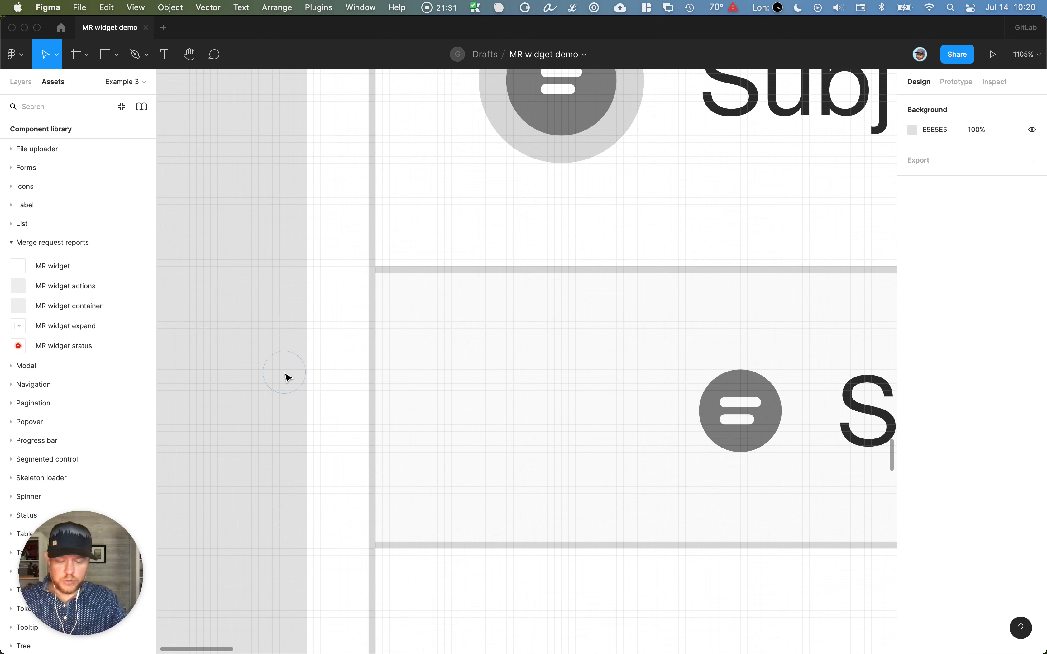
{"action": "key", "text": "super+minus"}
{"action": "key", "text": "super+minus"}
{"action": "key", "text": "super+minus"}
{"action": "key", "text": "super+minus"}
{"action": "scroll", "coordinate": [288, 377], "scroll_direction": "right", "scroll_amount": 10}
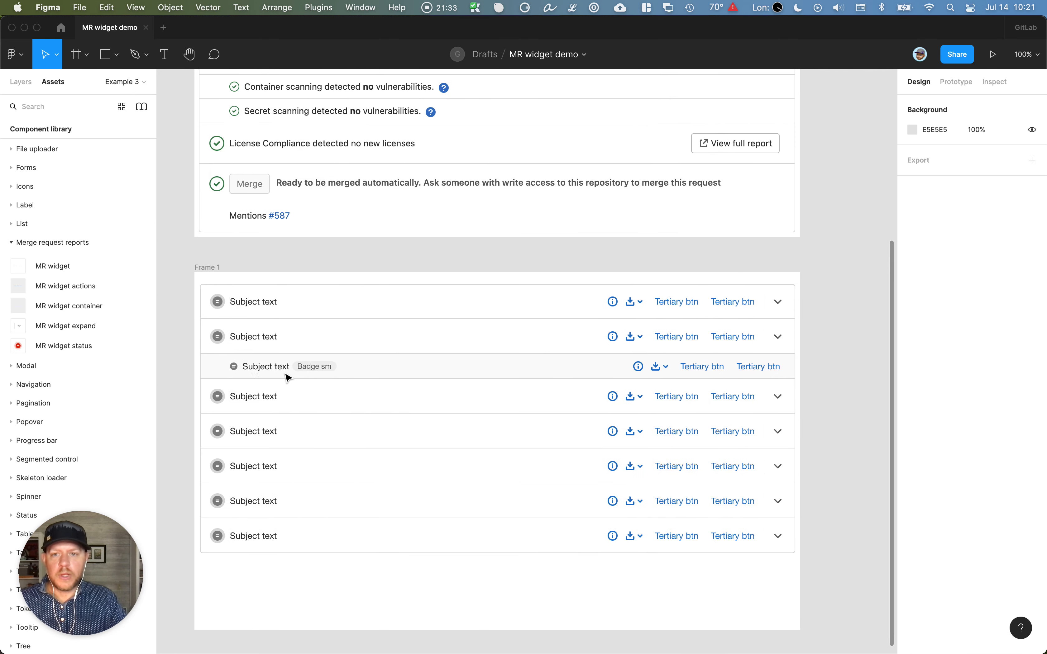
Set the second MR widget row to Expanded
{"action": "scroll", "coordinate": [372, 255], "scroll_direction": "left", "scroll_amount": 3}
{"action": "scroll", "coordinate": [435, 208], "scroll_direction": "up", "scroll_amount": 10}
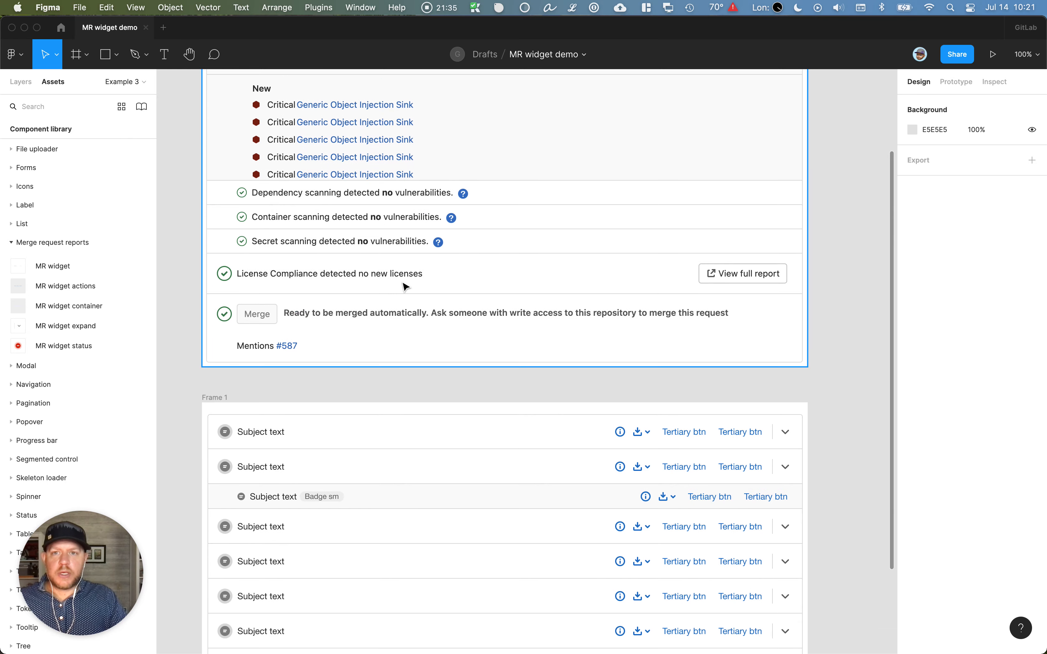
{"action": "scroll", "coordinate": [507, 398], "scroll_direction": "down", "scroll_amount": 6}
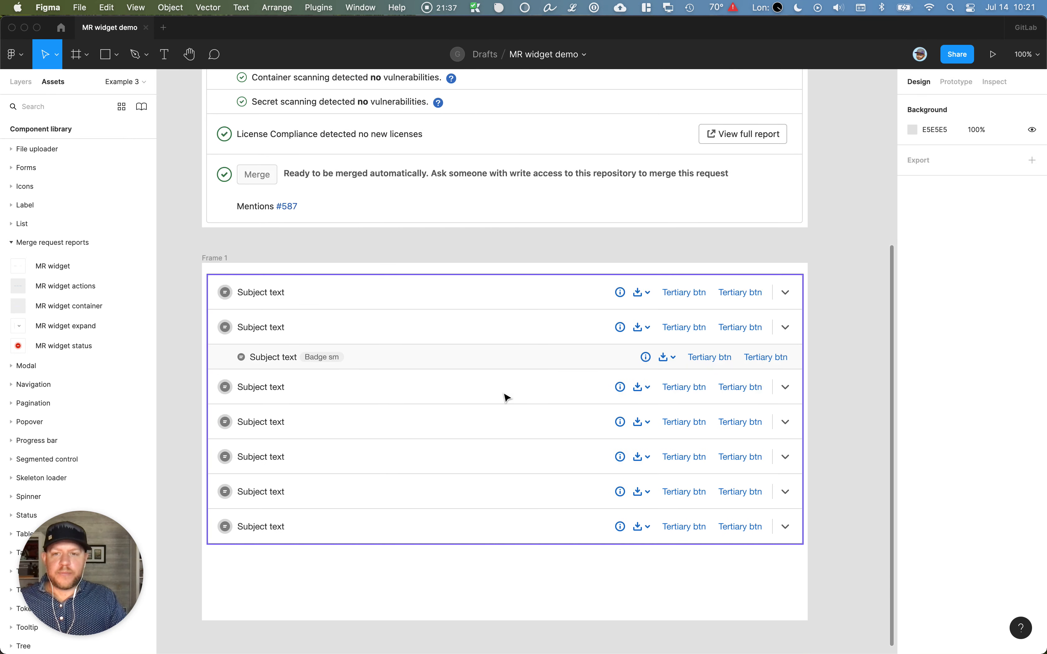
{"action": "left_click", "coordinate": [476, 327]}
{"action": "left_click", "coordinate": [507, 323]}
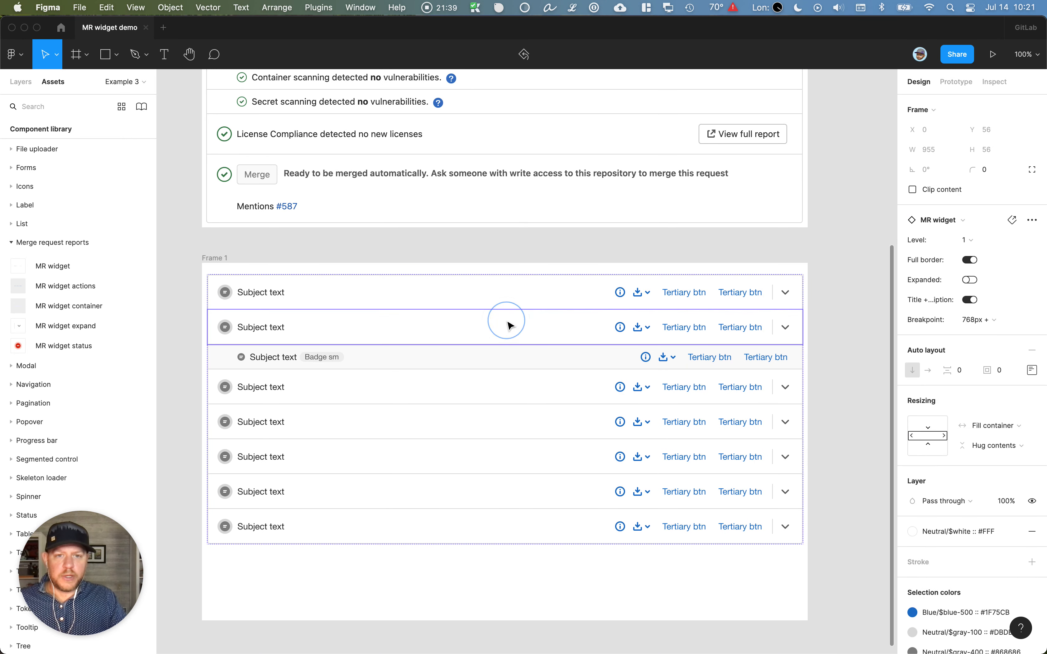
{"action": "left_click", "coordinate": [970, 281]}
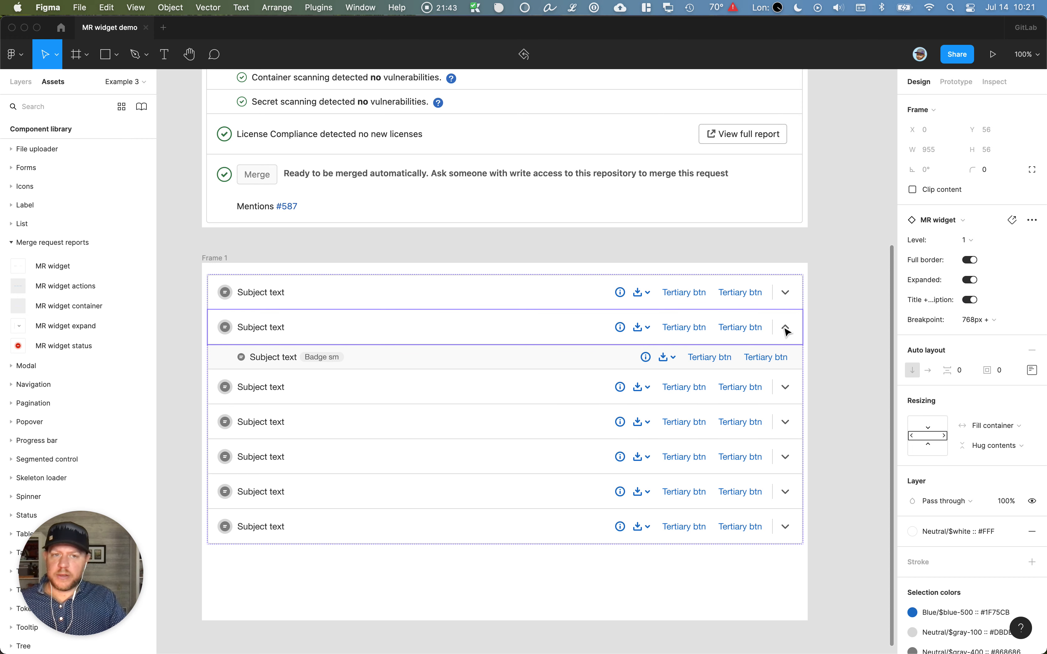
Examine the critical findings nested under the SAST row in the screenshot and compare them with the remaining widget rows
{"action": "scroll", "coordinate": [782, 344], "scroll_direction": "up", "scroll_amount": 1}
{"action": "scroll", "coordinate": [782, 335], "scroll_direction": "right", "scroll_amount": 1}
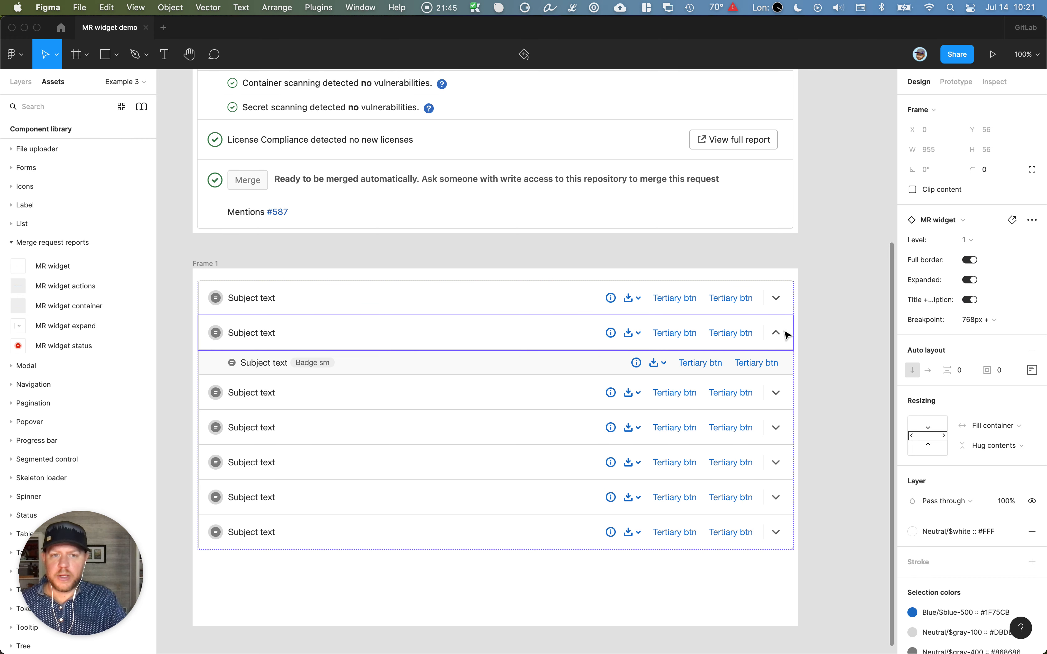
{"action": "scroll", "coordinate": [428, 409], "scroll_direction": "up", "scroll_amount": 10}
{"action": "scroll", "coordinate": [427, 409], "scroll_direction": "left", "scroll_amount": 2}
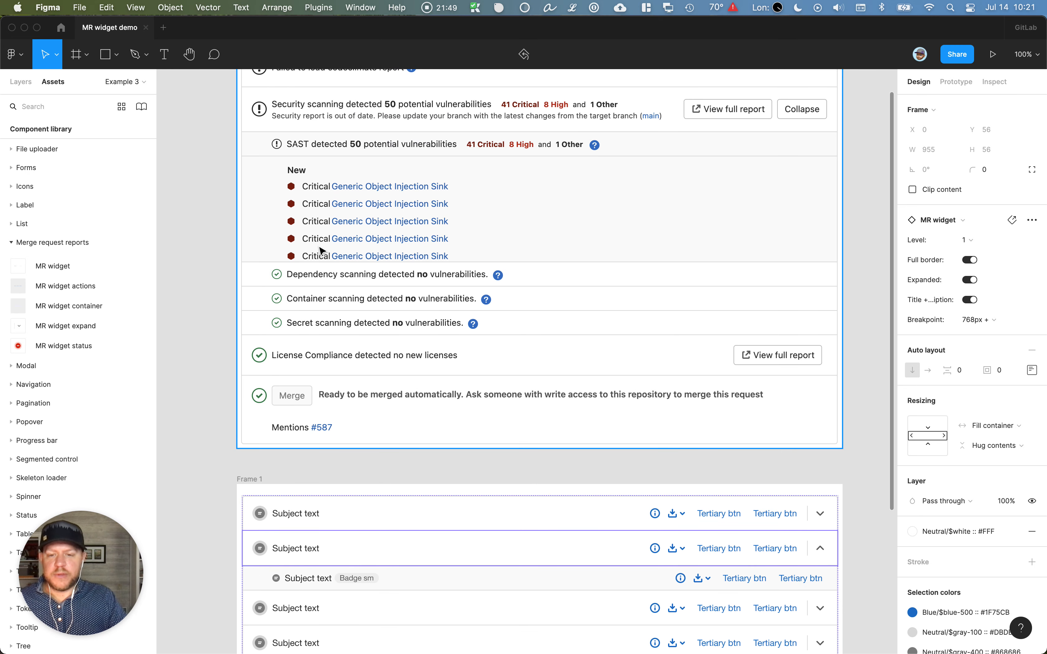
{"action": "scroll", "coordinate": [323, 251], "scroll_direction": "down", "scroll_amount": 3}
{"action": "scroll", "coordinate": [323, 251], "scroll_direction": "up", "scroll_amount": 3}
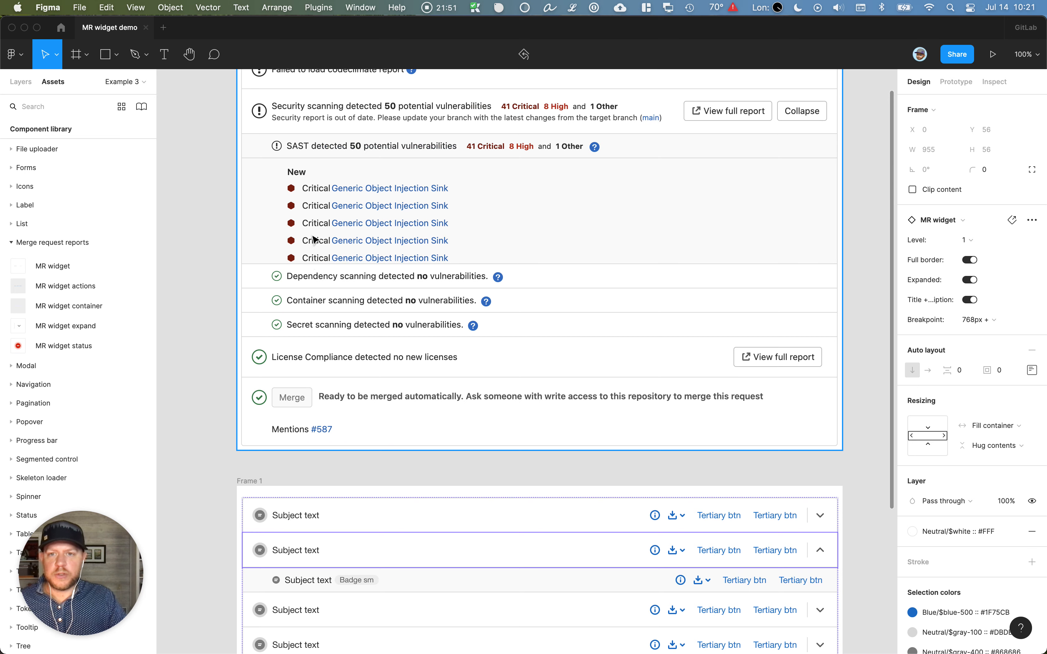
{"action": "scroll", "coordinate": [327, 257], "scroll_direction": "down", "scroll_amount": 7}
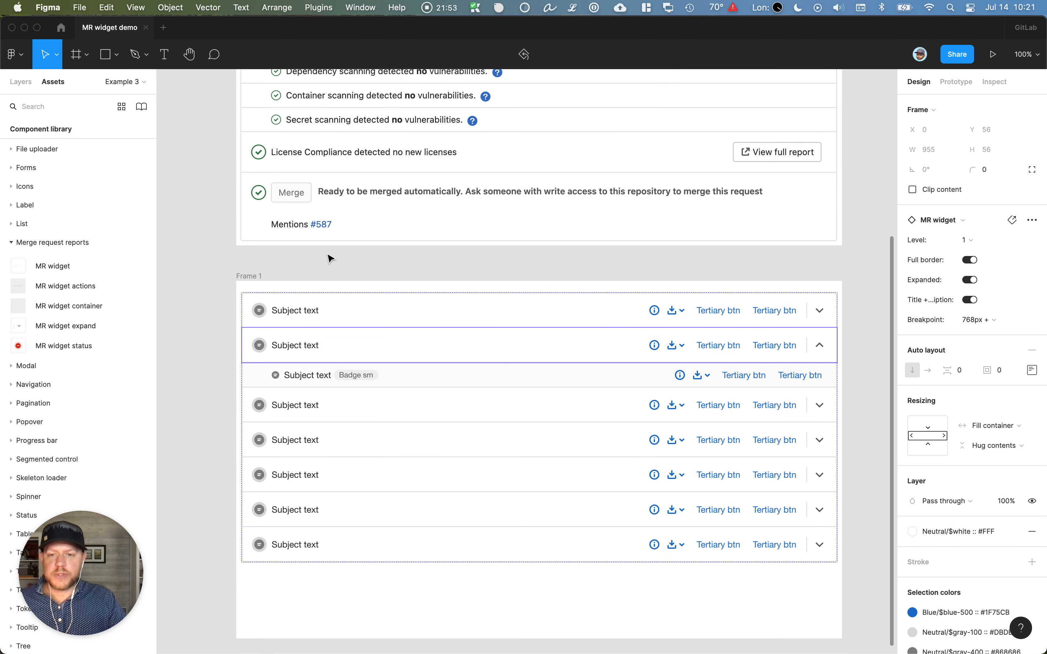
{"action": "scroll", "coordinate": [330, 260], "scroll_direction": "right", "scroll_amount": 1}
{"action": "left_click", "coordinate": [342, 536]}
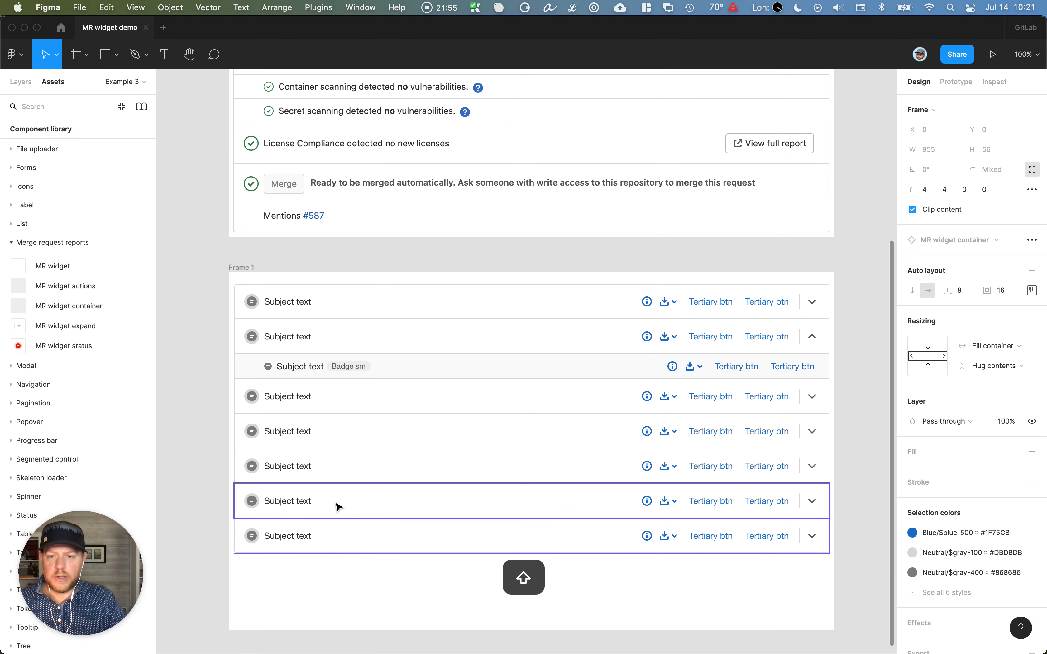
{"action": "left_click", "coordinate": [335, 502], "text": "shift"}
{"action": "left_click", "coordinate": [342, 471], "text": "shift"}
{"action": "left_click", "coordinate": [338, 435], "text": "shift"}
{"action": "left_click", "coordinate": [339, 397], "text": "shift"}
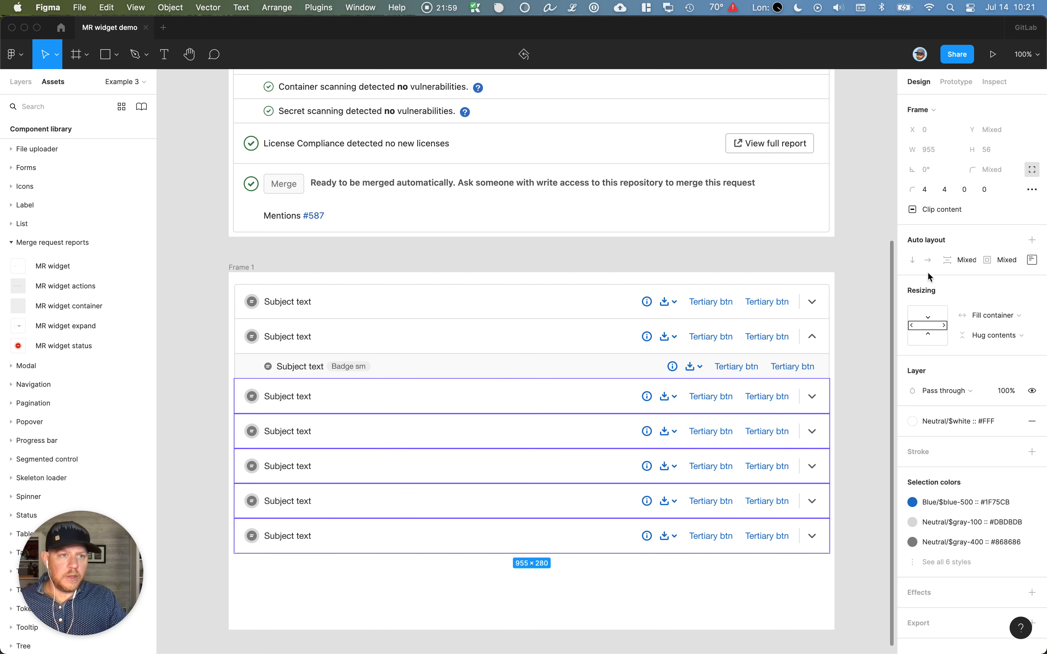
{"action": "left_click", "coordinate": [21, 82]}
{"action": "right_click", "coordinate": [186, 433]}
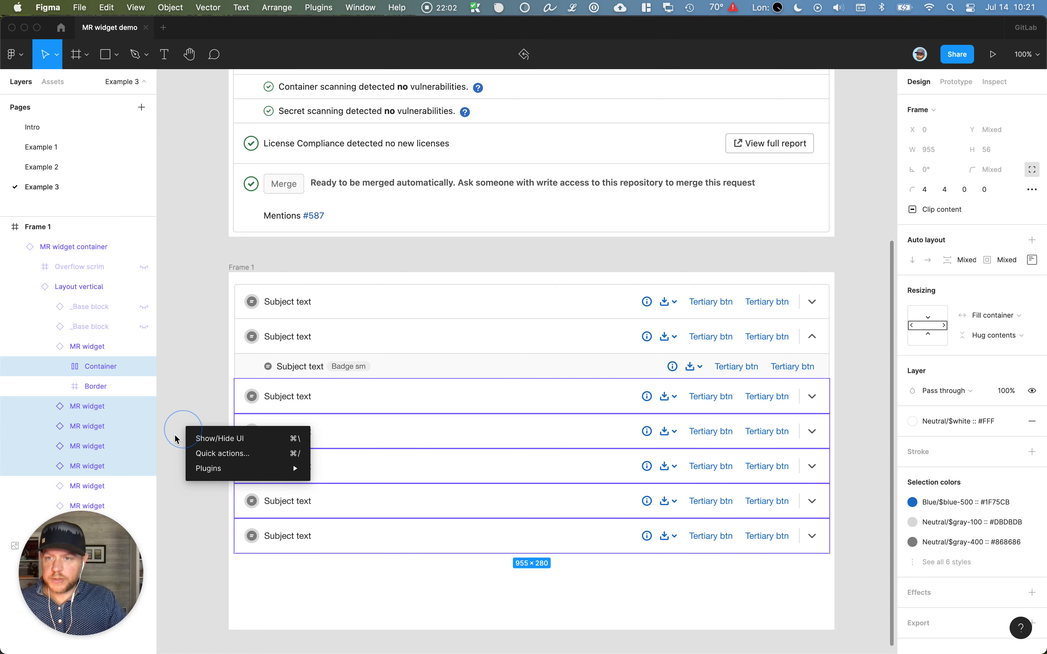
{"action": "left_click", "coordinate": [100, 354]}
{"action": "left_click", "coordinate": [47, 350]}
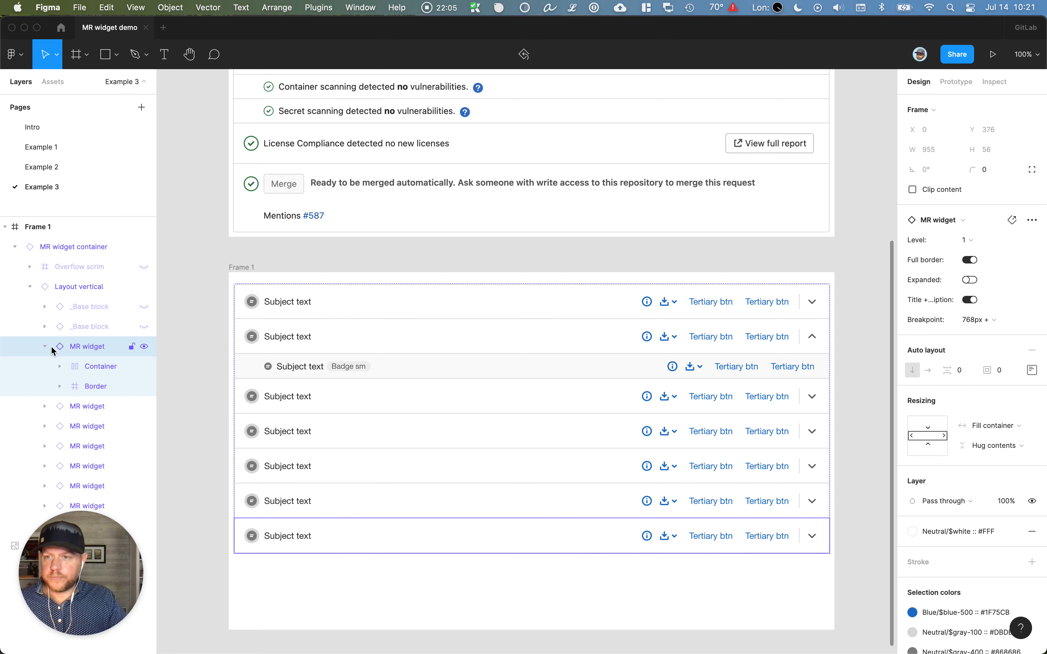
{"action": "left_click", "coordinate": [51, 348]}
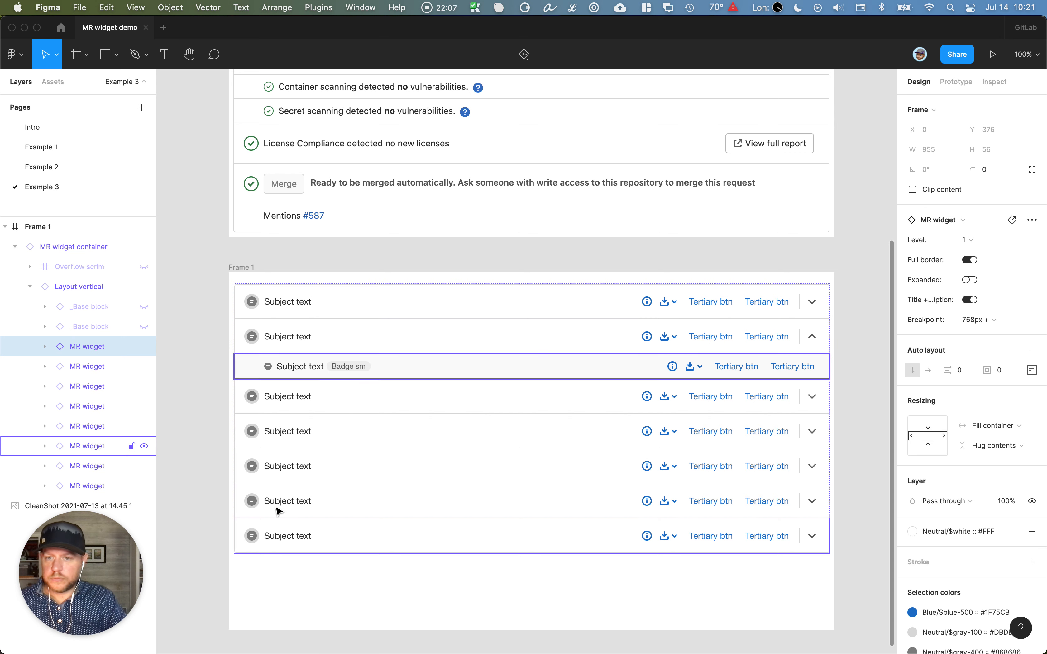
{"action": "left_click", "coordinate": [348, 502], "text": "shift"}
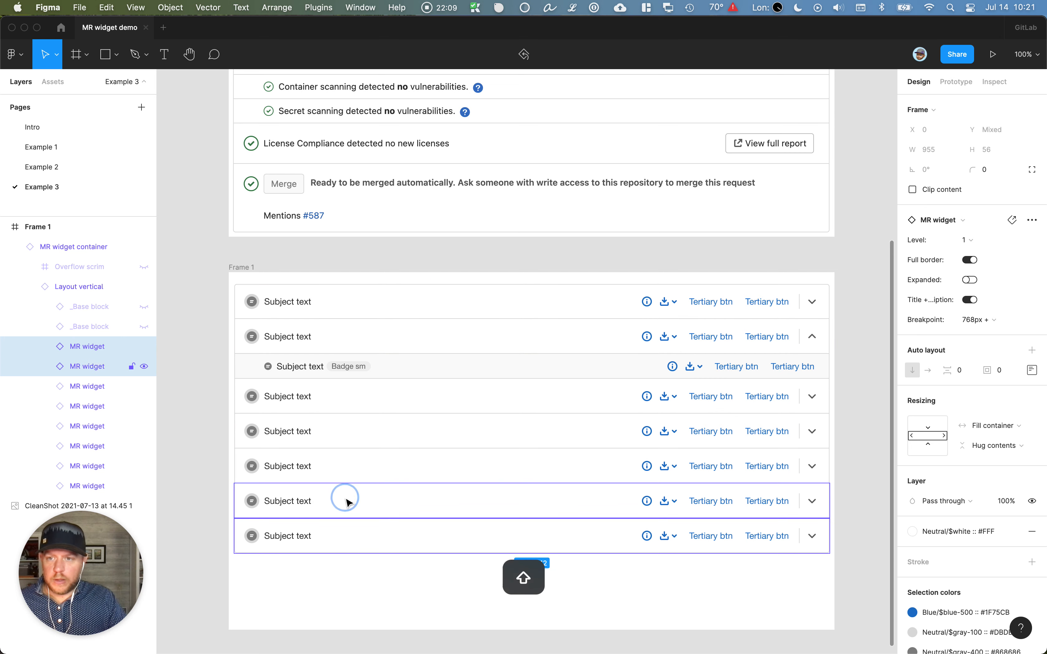
{"action": "right_click", "coordinate": [348, 431]}
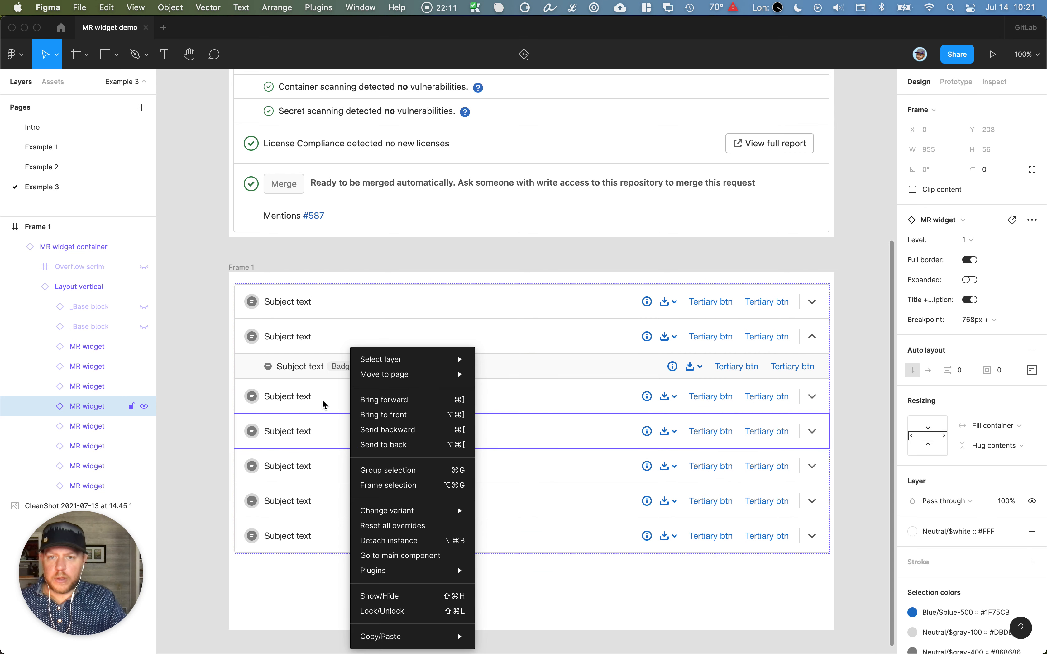
{"action": "key", "text": "Escape"}
Set the last five MR widget rows to level 3 and turn off their title and description
{"action": "left_click", "coordinate": [357, 400]}
{"action": "left_click", "coordinate": [356, 427], "text": "shift"}
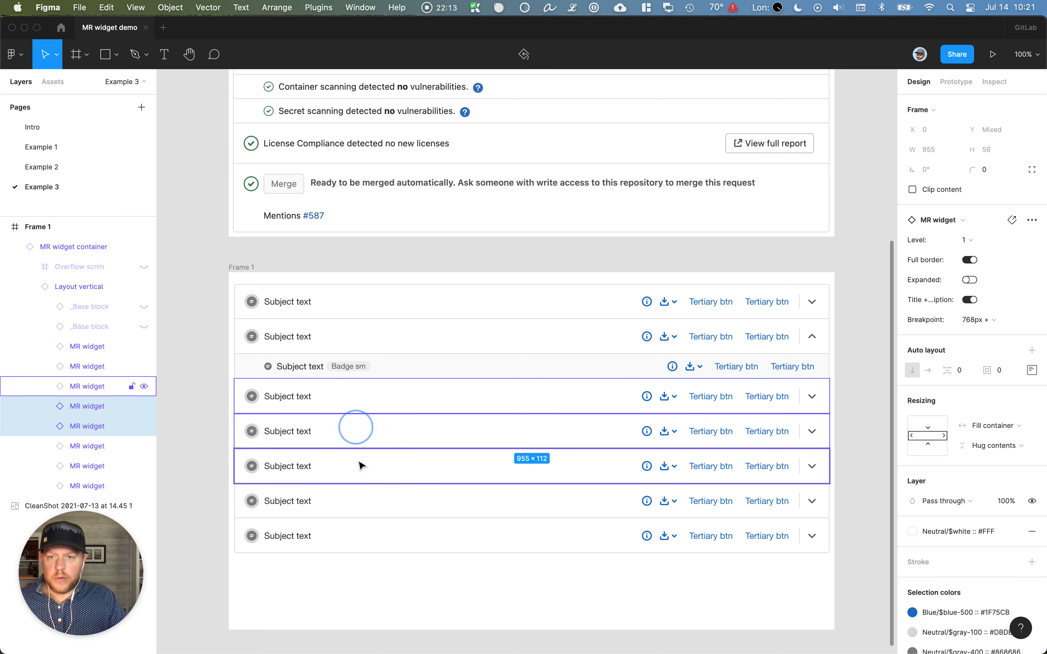
{"action": "left_click", "coordinate": [359, 471], "text": "shift"}
{"action": "left_click", "coordinate": [358, 506], "text": "shift"}
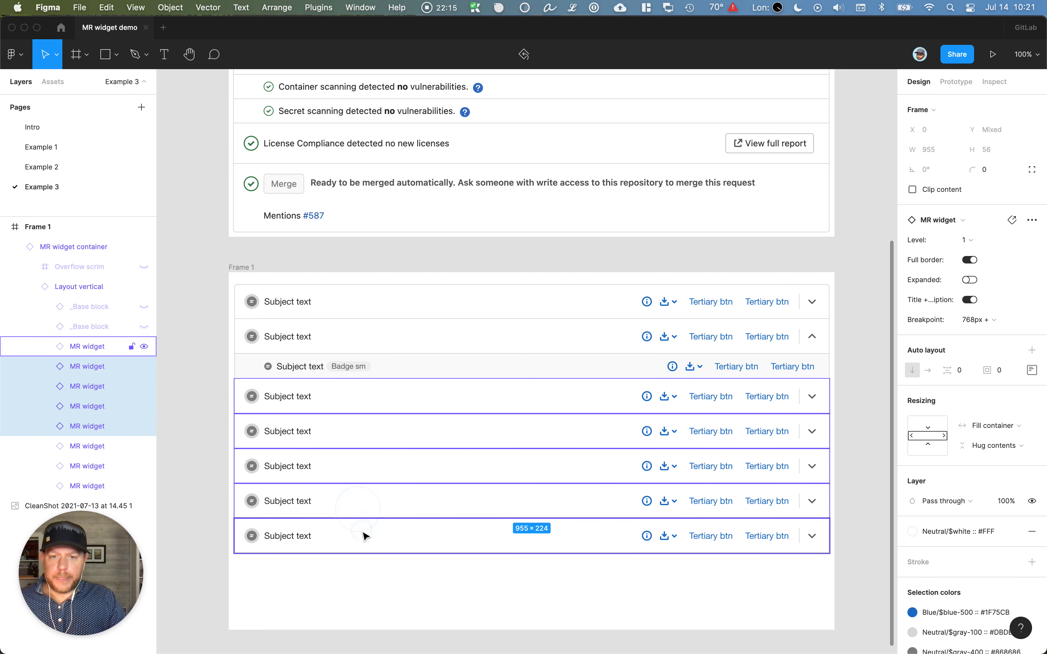
{"action": "left_click", "coordinate": [365, 537], "text": "shift"}
{"action": "left_click", "coordinate": [967, 240]}
{"action": "left_click", "coordinate": [986, 281]}
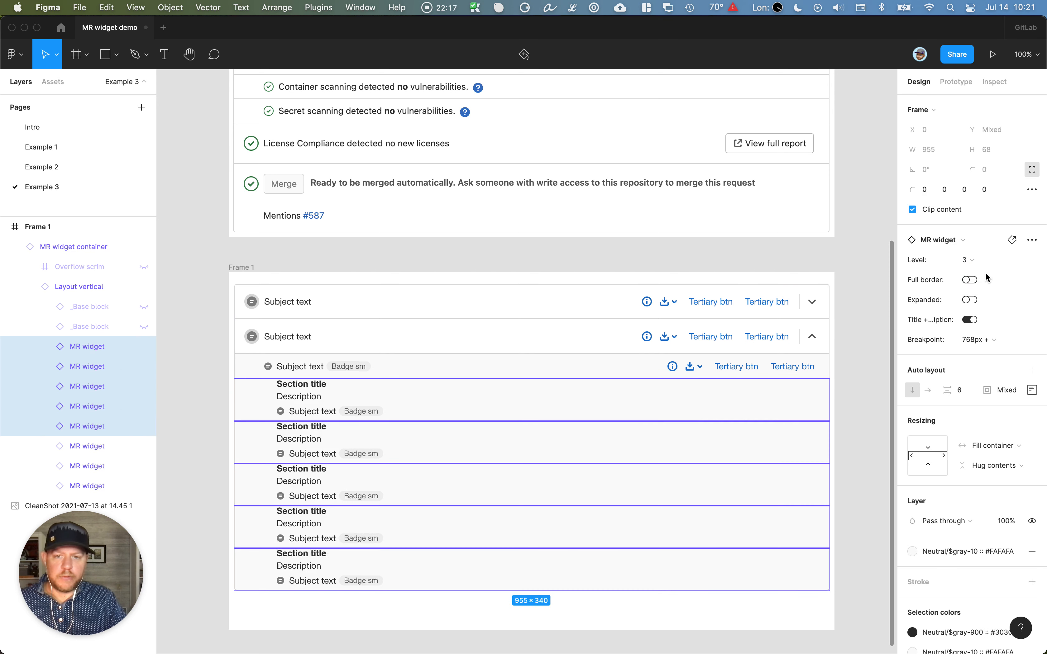
{"action": "left_click", "coordinate": [974, 324]}
{"action": "left_click", "coordinate": [213, 381]}
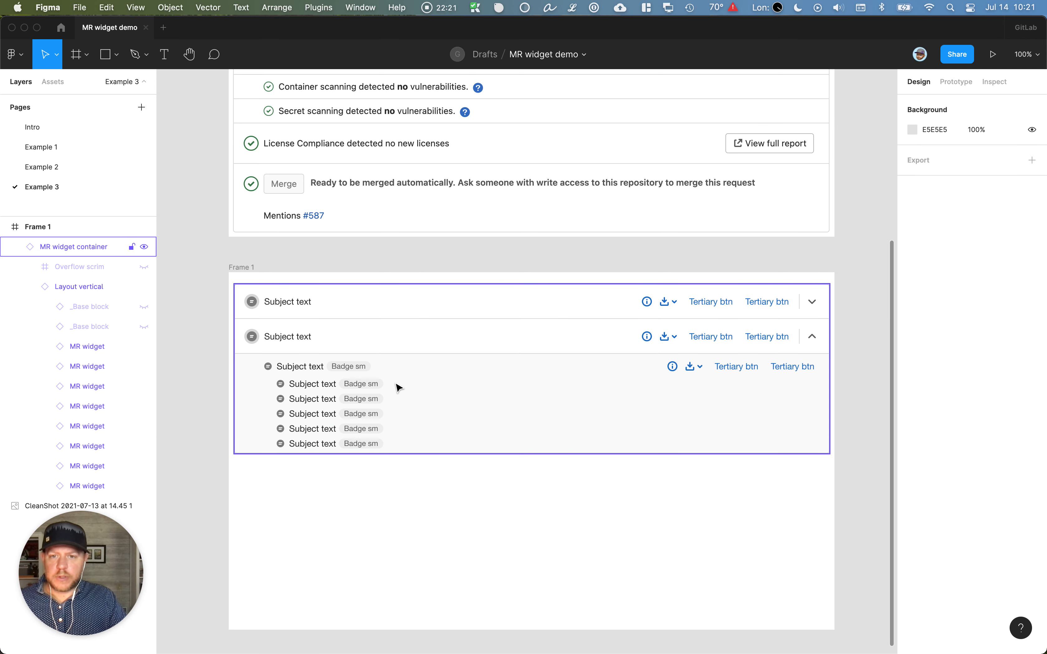
Turn the title and description on for the first level 3 row and remove its Description text
{"action": "left_click", "coordinate": [398, 387]}
{"action": "left_click", "coordinate": [318, 386]}
{"action": "key", "text": "BackSpace"}
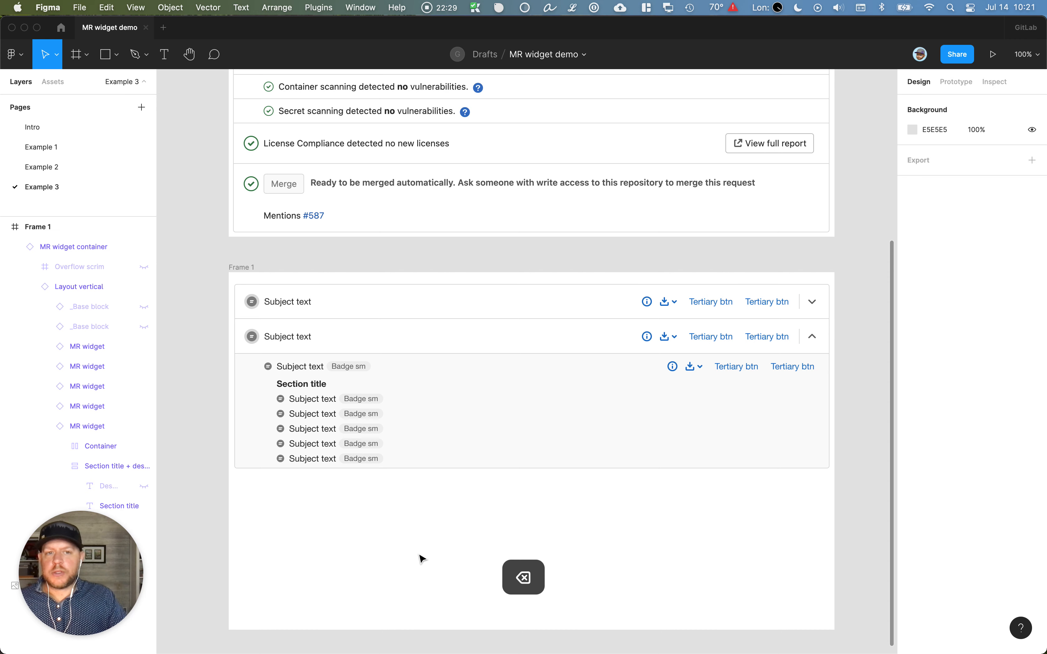
Set the status icon of the first MR widget row in Frame 1 to Warning
{"action": "scroll", "coordinate": [421, 557], "scroll_direction": "up", "scroll_amount": 3}
{"action": "scroll", "coordinate": [421, 557], "scroll_direction": "up", "scroll_amount": 8}
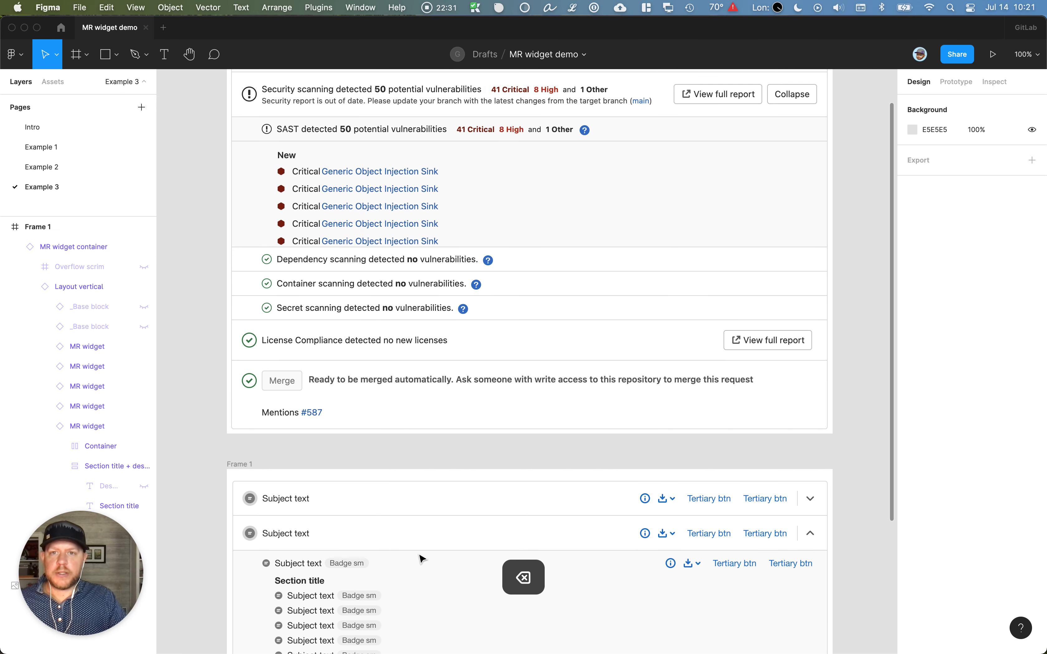
{"action": "scroll", "coordinate": [421, 558], "scroll_direction": "down", "scroll_amount": 3}
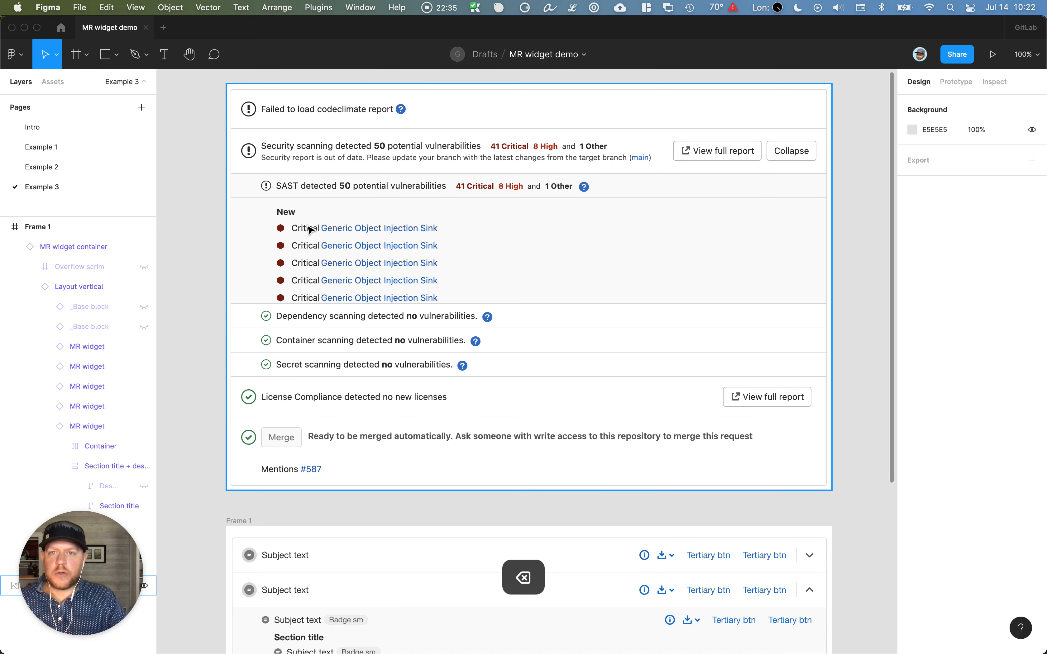
{"action": "scroll", "coordinate": [310, 230], "scroll_direction": "down", "scroll_amount": 2}
{"action": "scroll", "coordinate": [310, 230], "scroll_direction": "up", "scroll_amount": 1}
{"action": "left_click", "coordinate": [251, 527]}
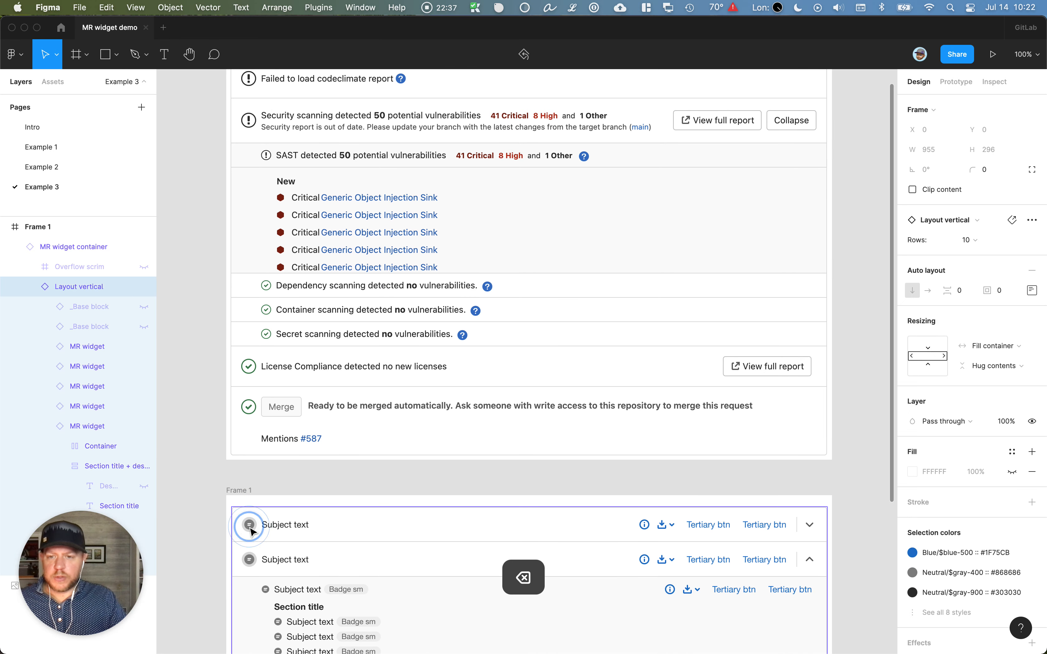
{"action": "double_click", "coordinate": [251, 529]}
{"action": "double_click", "coordinate": [251, 529]}
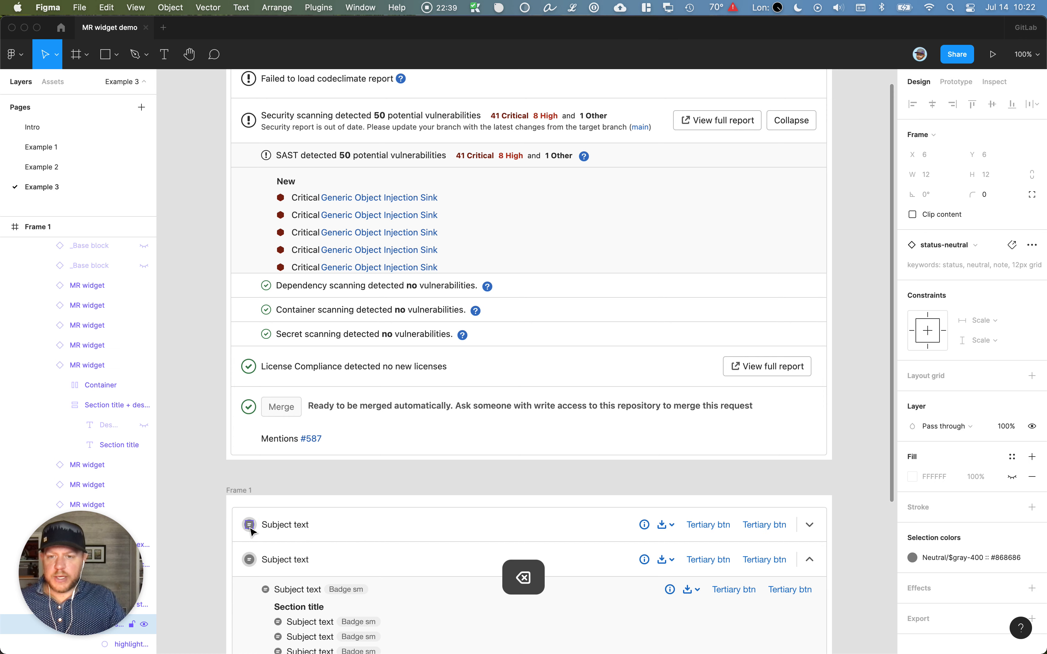
{"action": "scroll", "coordinate": [79, 455], "scroll_direction": "down", "scroll_amount": 3}
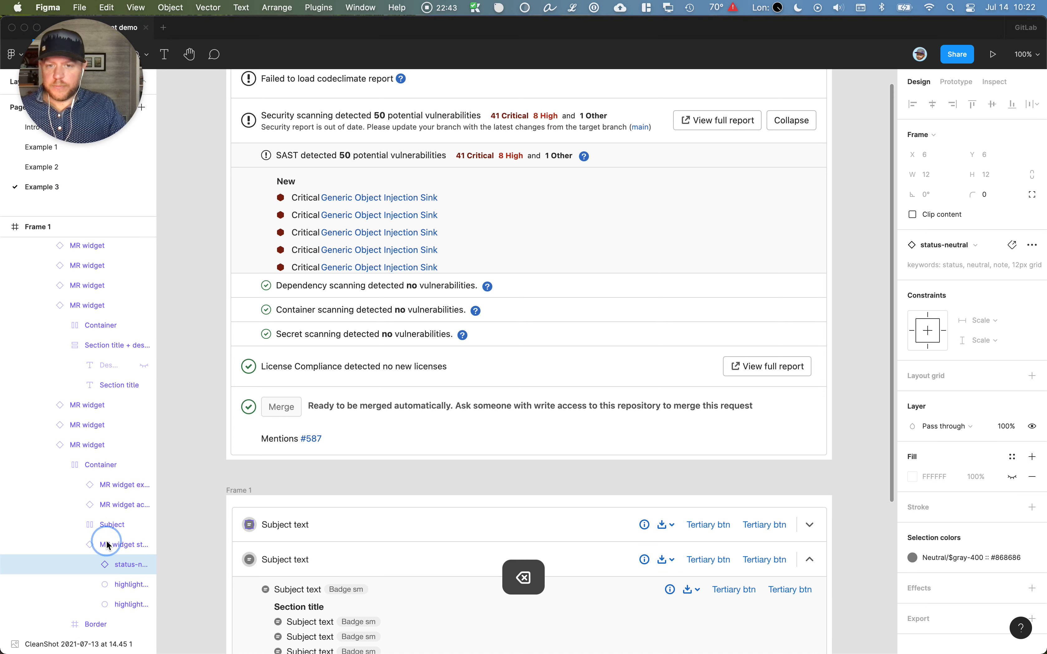
{"action": "left_click", "coordinate": [114, 546]}
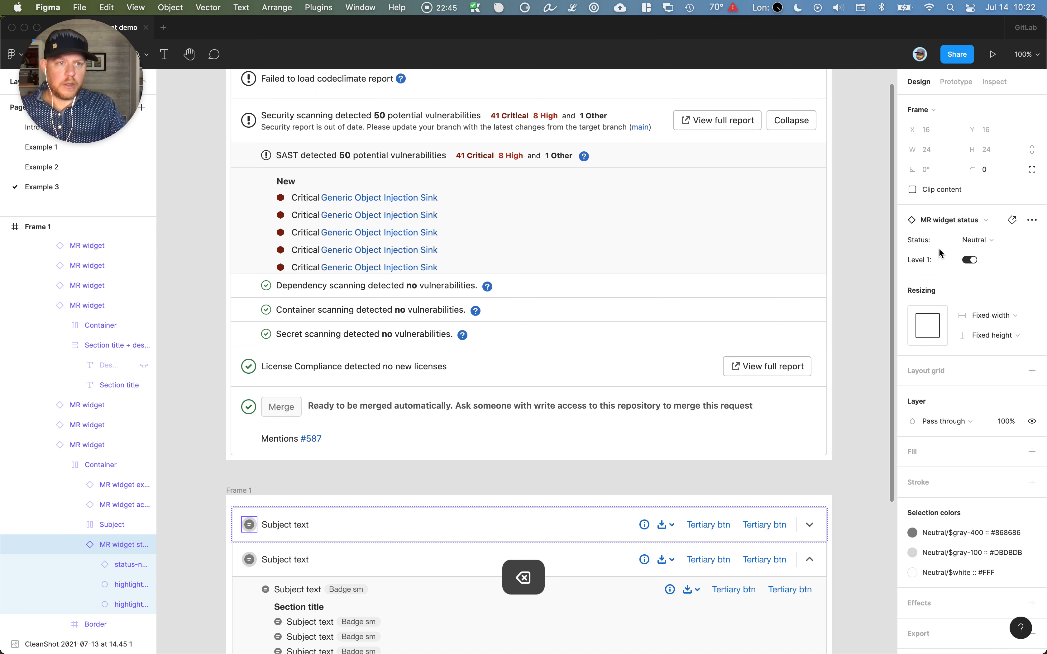
{"action": "left_click", "coordinate": [978, 240]}
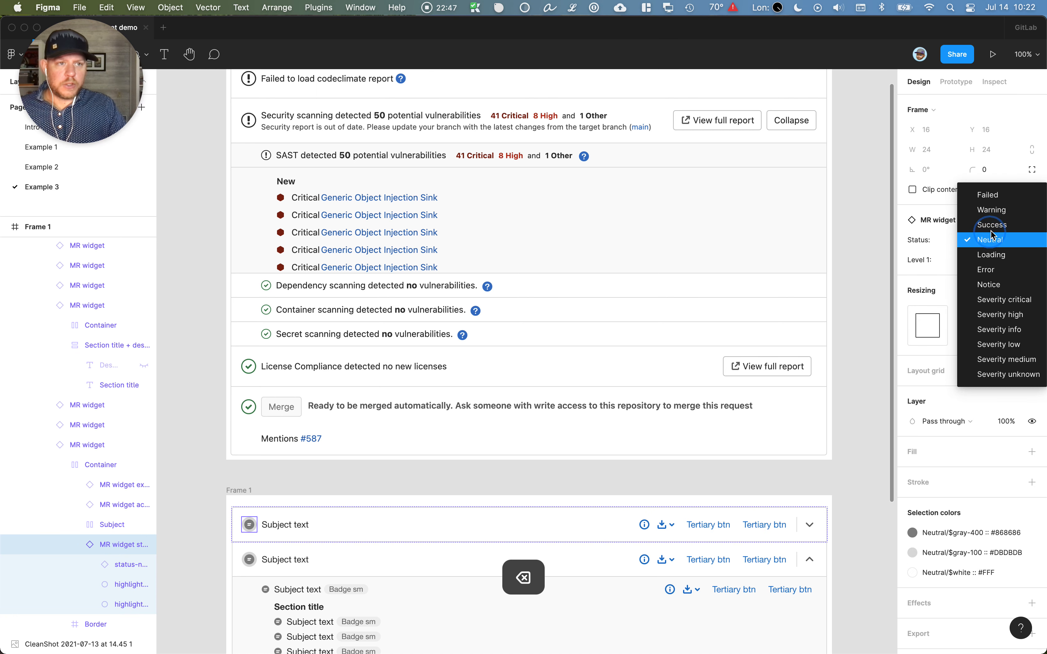
{"action": "left_click", "coordinate": [995, 209]}
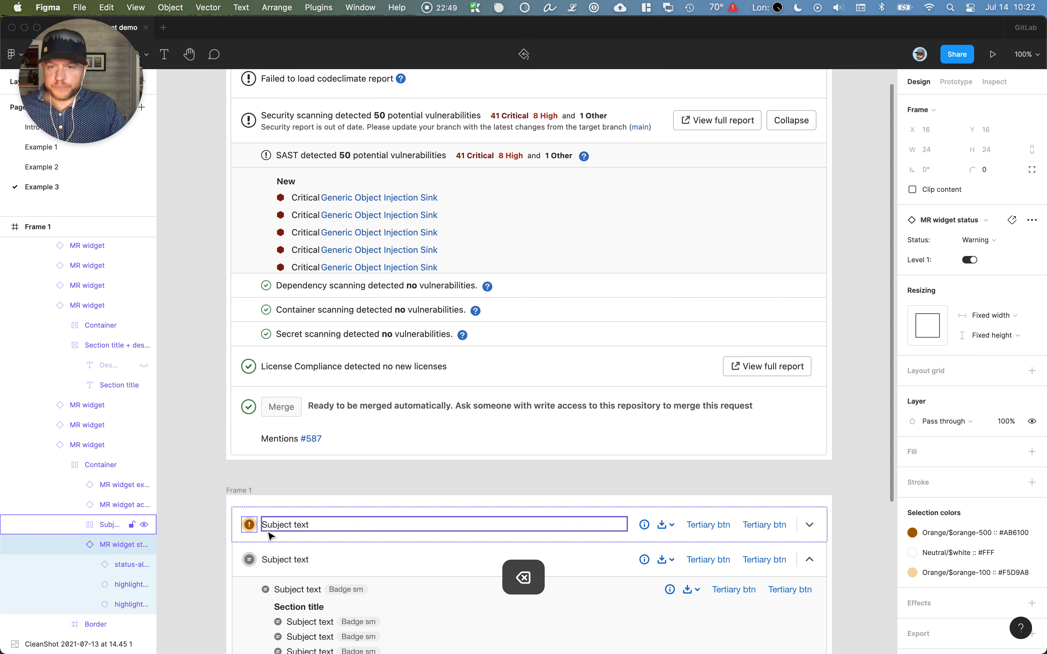
Replace the first row's subject text with "Failed to load…"
{"action": "key", "text": "t"}
{"action": "left_click", "coordinate": [286, 526]}
{"action": "triple_click", "coordinate": [285, 526]}
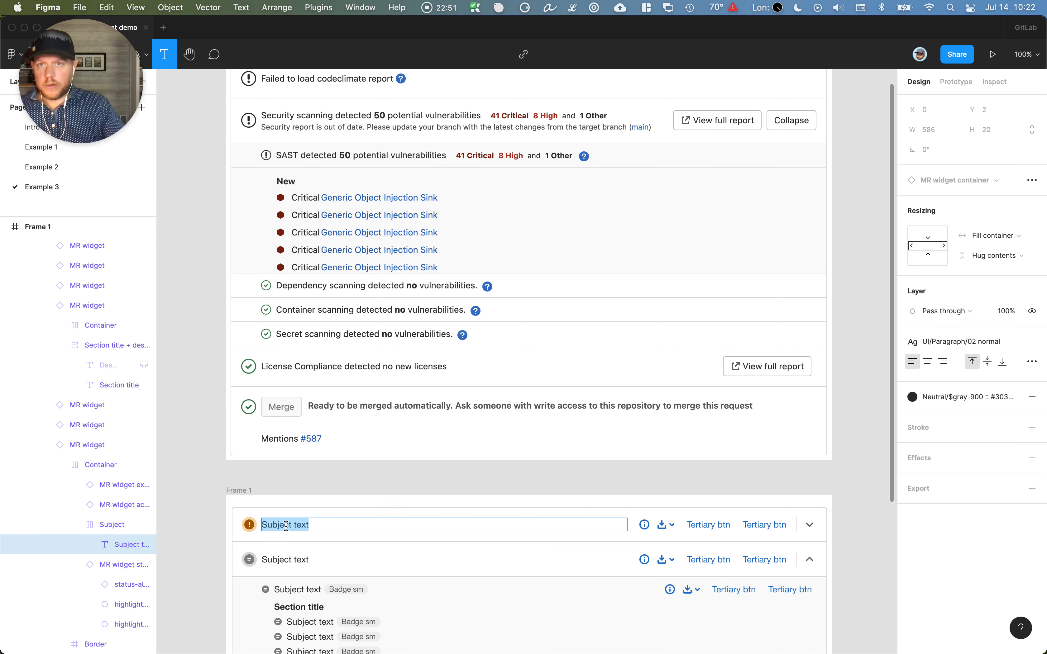
{"action": "type", "text": "Failed t"}
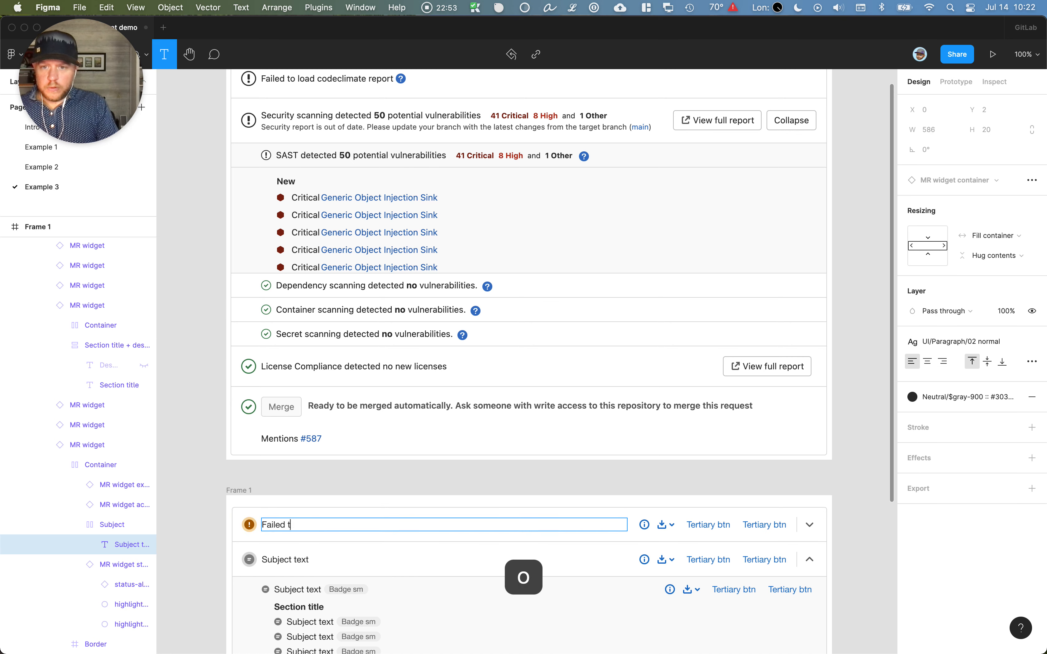
{"action": "type", "text": "o load..."}
{"action": "key", "text": "Escape"}
{"action": "key", "text": "Escape"}
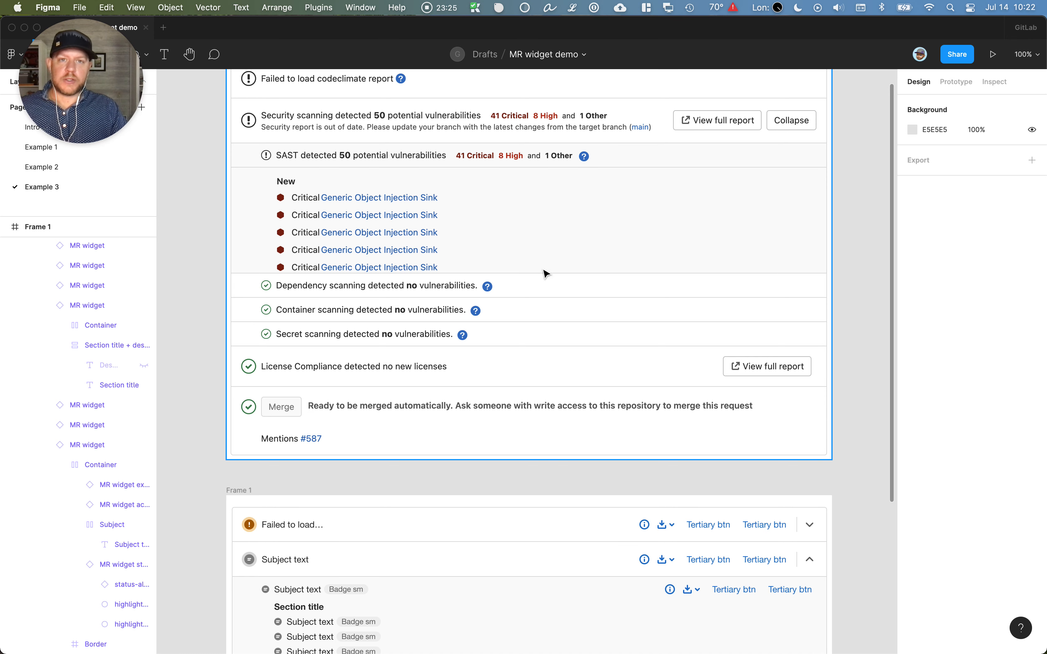
Remove the download dropdown and both tertiary buttons from the "Failed to load…" row, keeping its info action
{"action": "scroll", "coordinate": [546, 272], "scroll_direction": "up", "scroll_amount": 2}
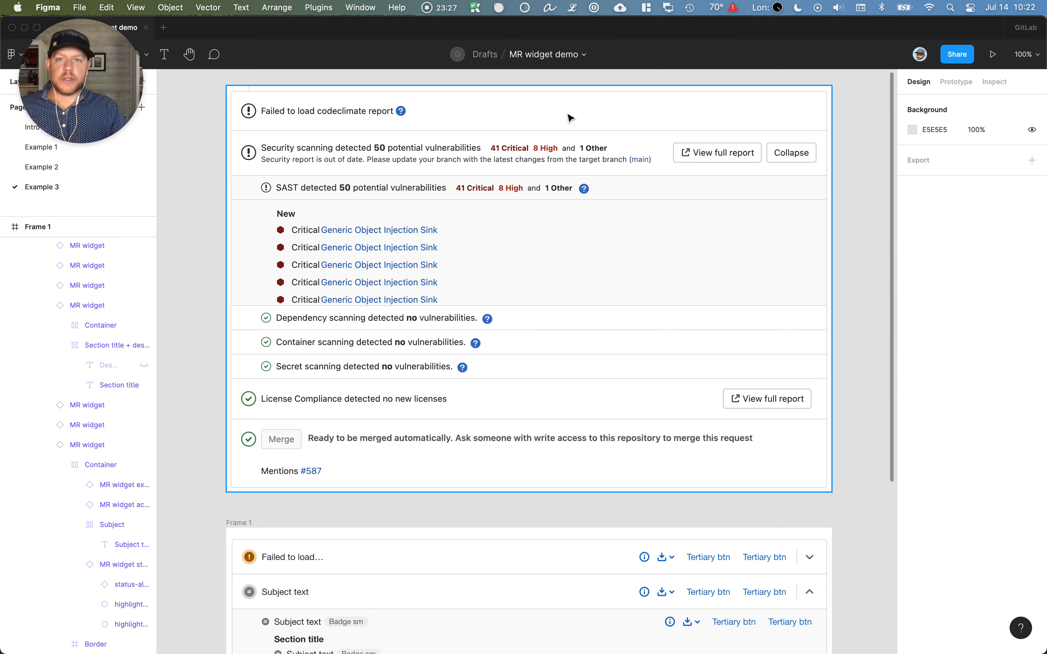
{"action": "scroll", "coordinate": [568, 151], "scroll_direction": "down", "scroll_amount": 3}
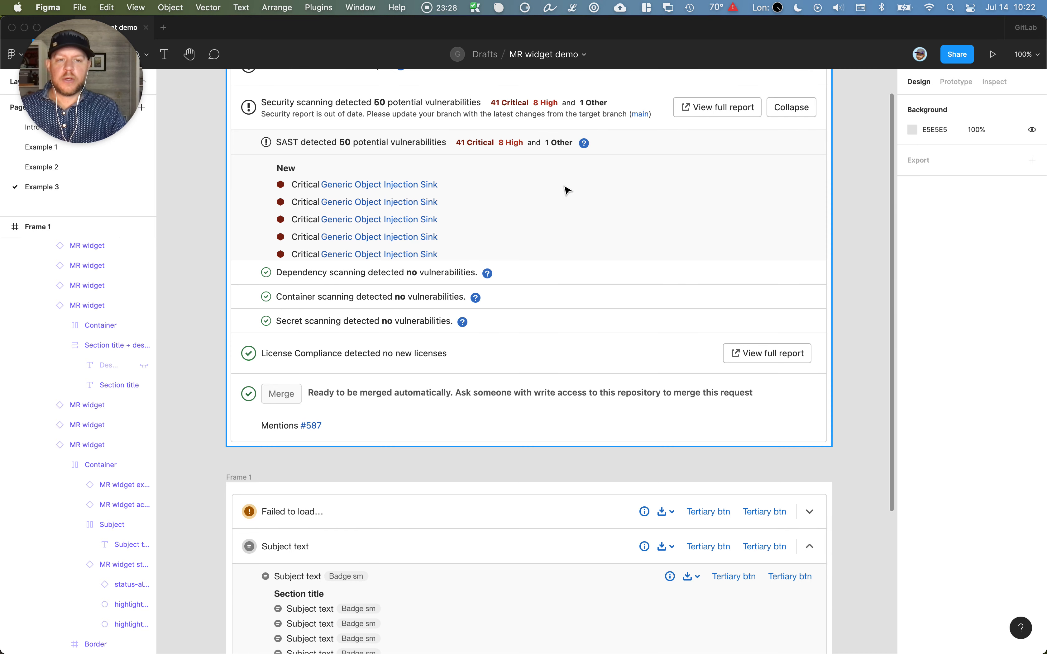
{"action": "left_click", "coordinate": [787, 517]}
{"action": "double_click", "coordinate": [739, 515]}
{"action": "left_click", "coordinate": [709, 516]}
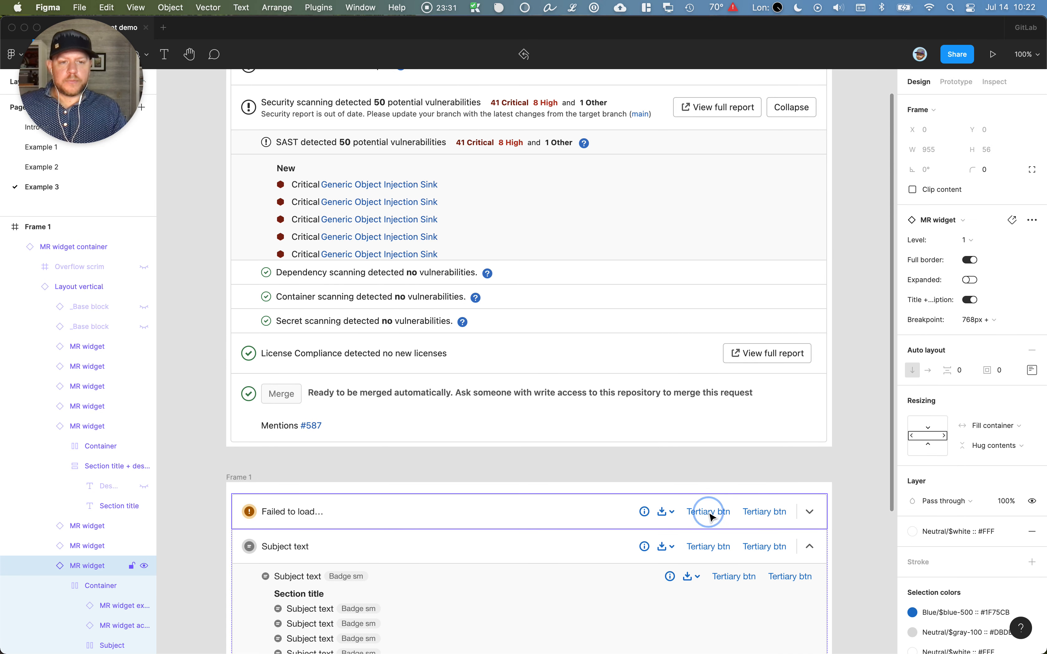
{"action": "double_click", "coordinate": [708, 513]}
{"action": "double_click", "coordinate": [662, 513]}
{"action": "double_click", "coordinate": [662, 513]}
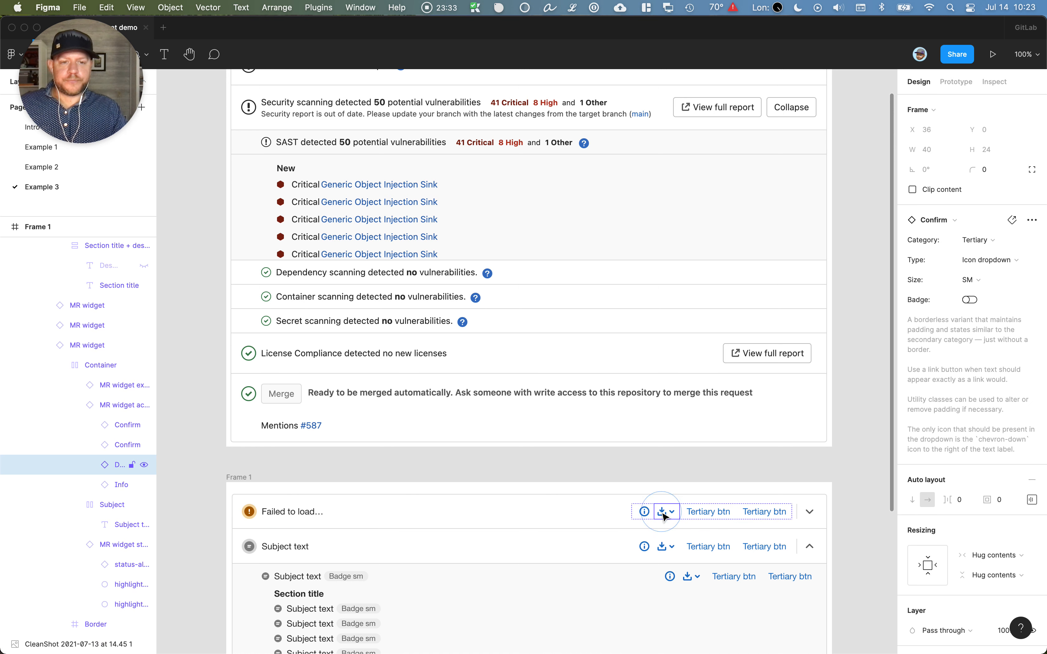
{"action": "left_click", "coordinate": [714, 514], "text": "shift"}
{"action": "left_click", "coordinate": [758, 516], "text": "shift"}
{"action": "key", "text": "BackSpace"}
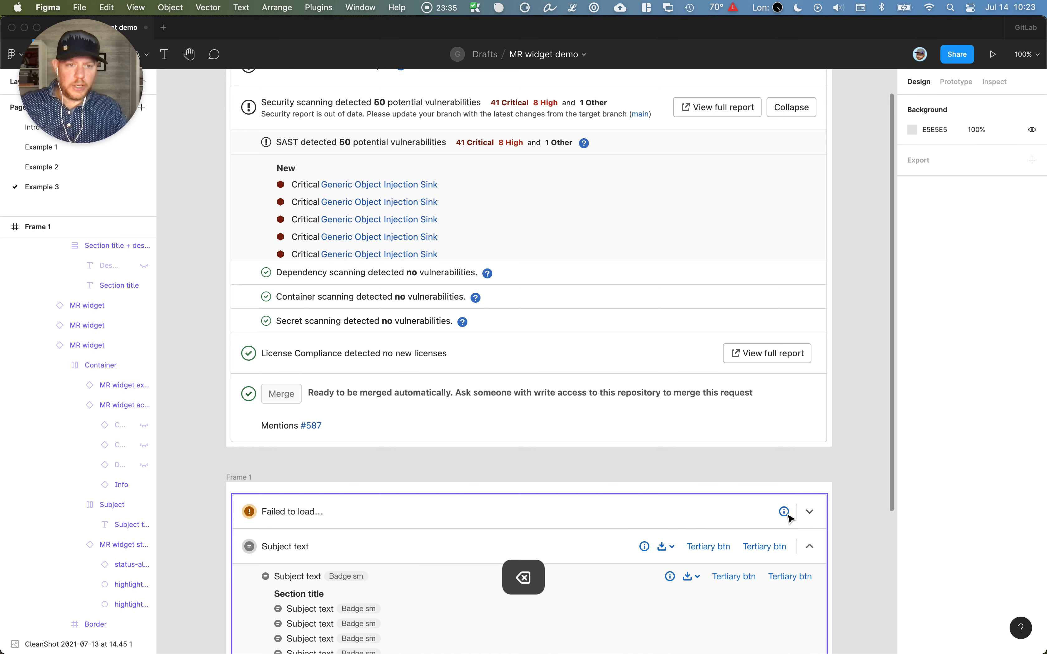
Remove the expand chevron from the "Failed to load…" row
{"action": "double_click", "coordinate": [811, 514]}
{"action": "double_click", "coordinate": [810, 514]}
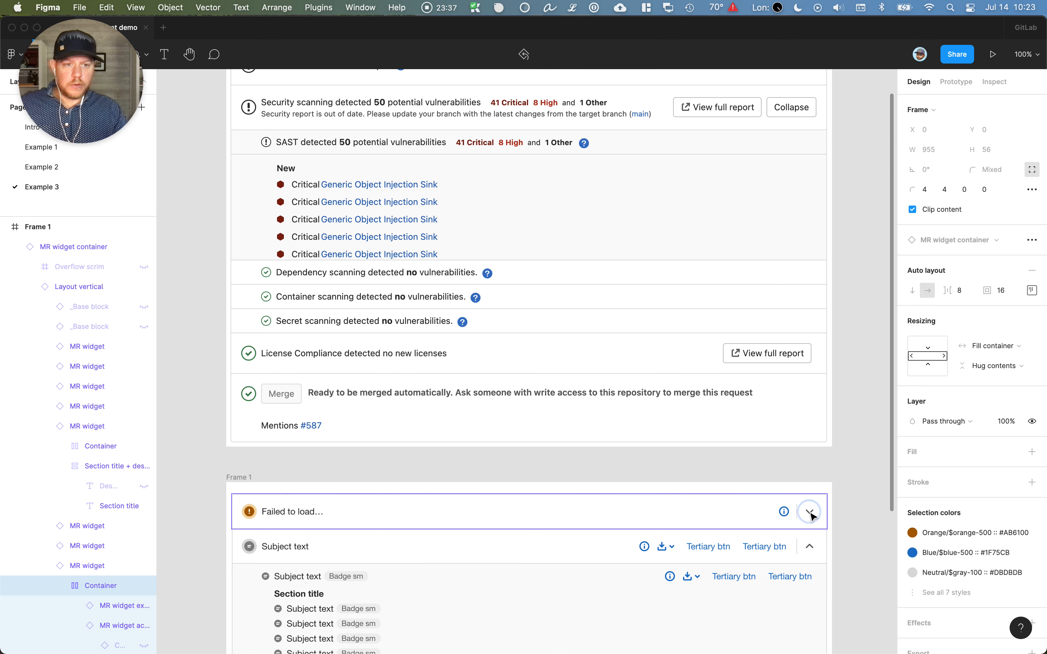
{"action": "double_click", "coordinate": [811, 513]}
{"action": "key", "text": "BackSpace"}
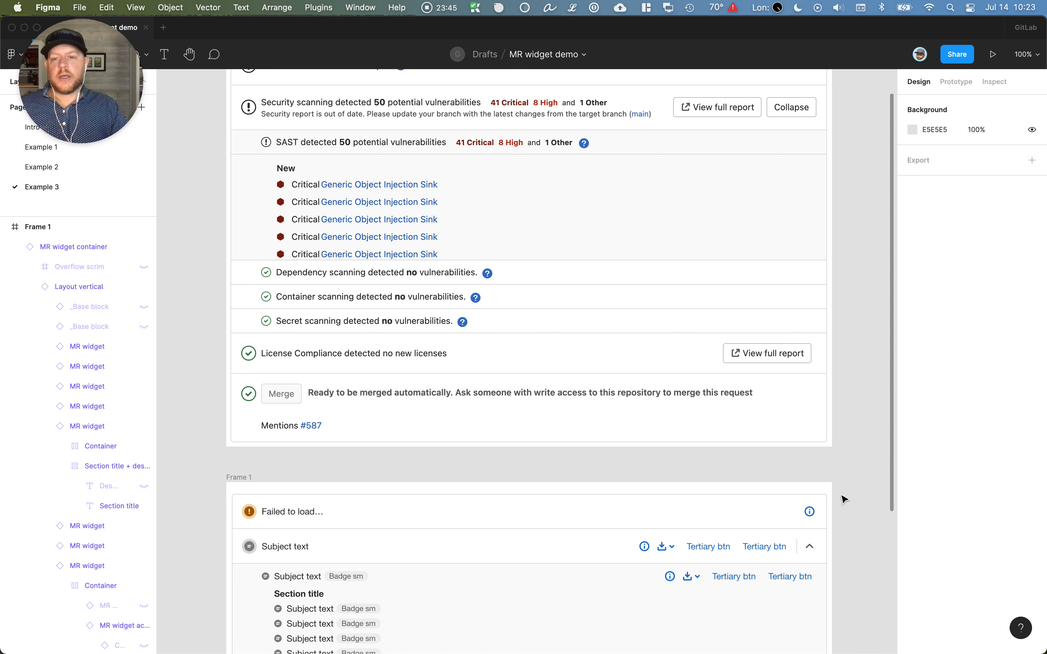
Set the status icon of the second level 1 MR widget row to Warning
{"action": "scroll", "coordinate": [844, 498], "scroll_direction": "down", "scroll_amount": 3}
{"action": "scroll", "coordinate": [844, 499], "scroll_direction": "up", "scroll_amount": 4}
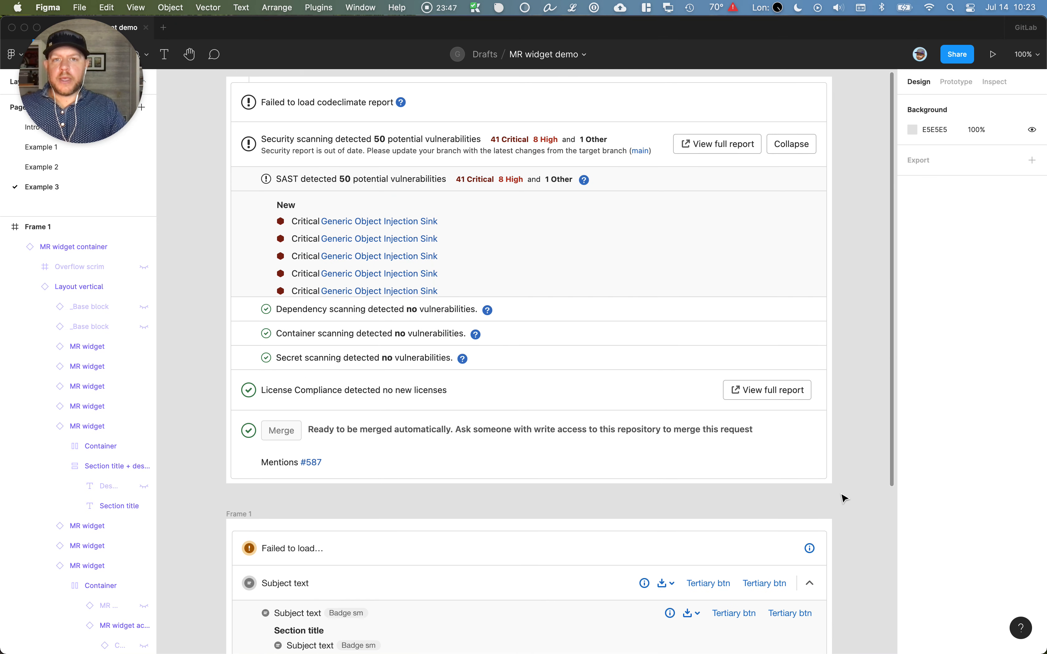
{"action": "scroll", "coordinate": [844, 499], "scroll_direction": "down", "scroll_amount": 1}
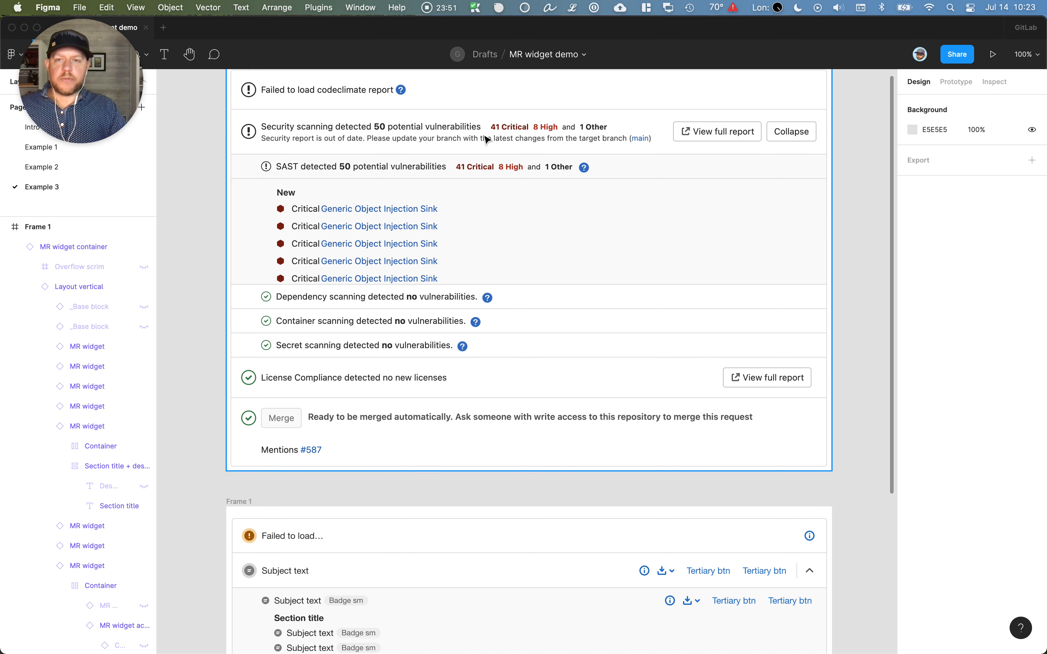
{"action": "scroll", "coordinate": [335, 139], "scroll_direction": "down", "scroll_amount": 3}
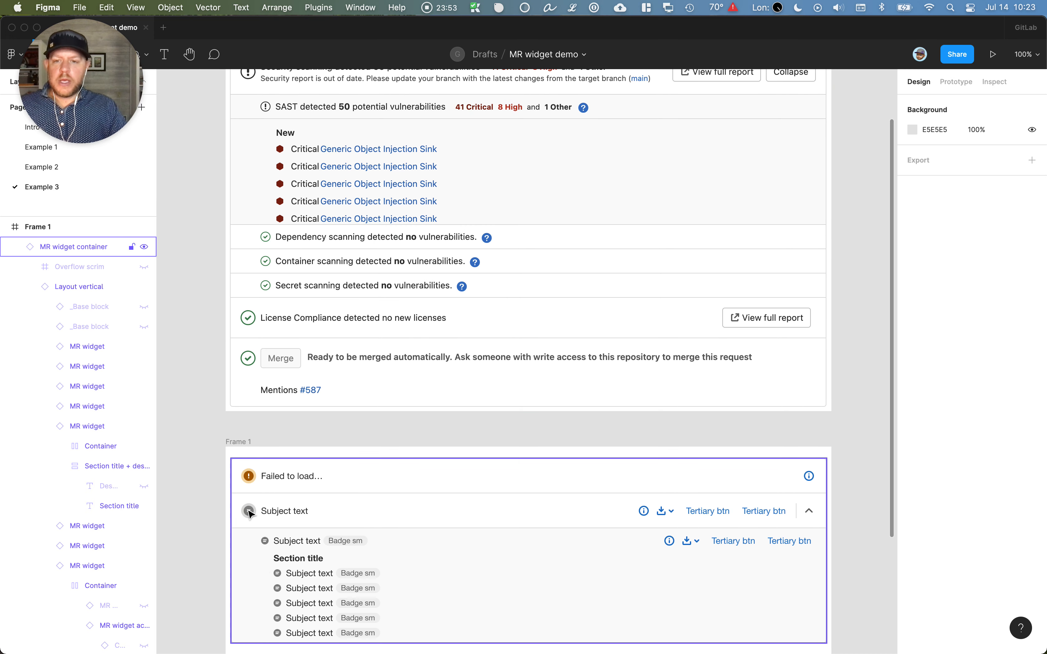
{"action": "double_click", "coordinate": [248, 509]}
{"action": "double_click", "coordinate": [248, 510]}
{"action": "double_click", "coordinate": [248, 510]}
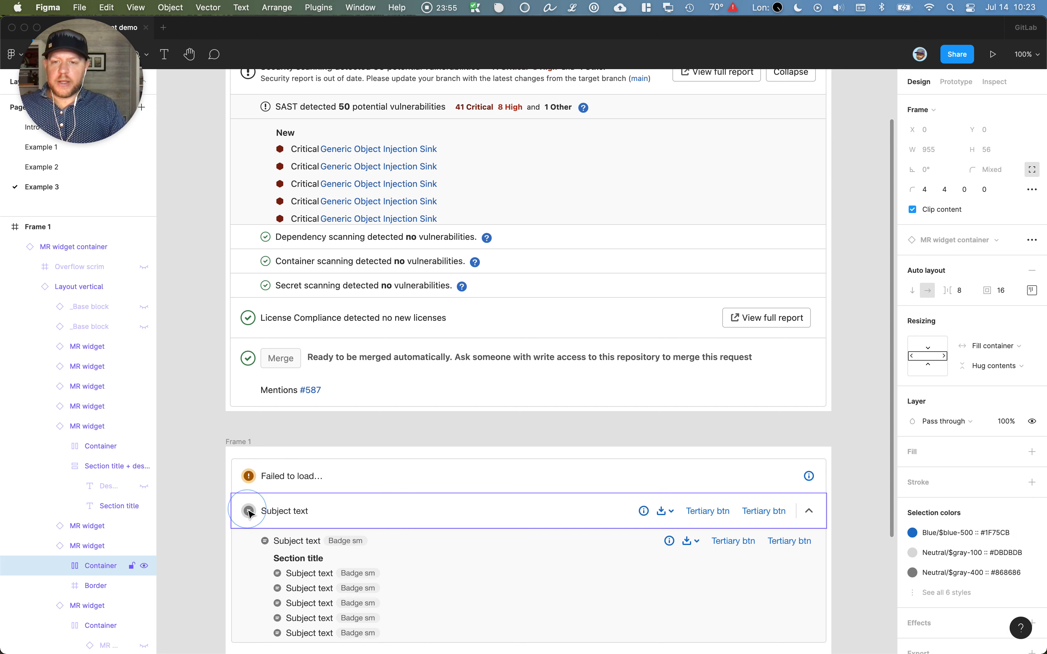
{"action": "double_click", "coordinate": [249, 512]}
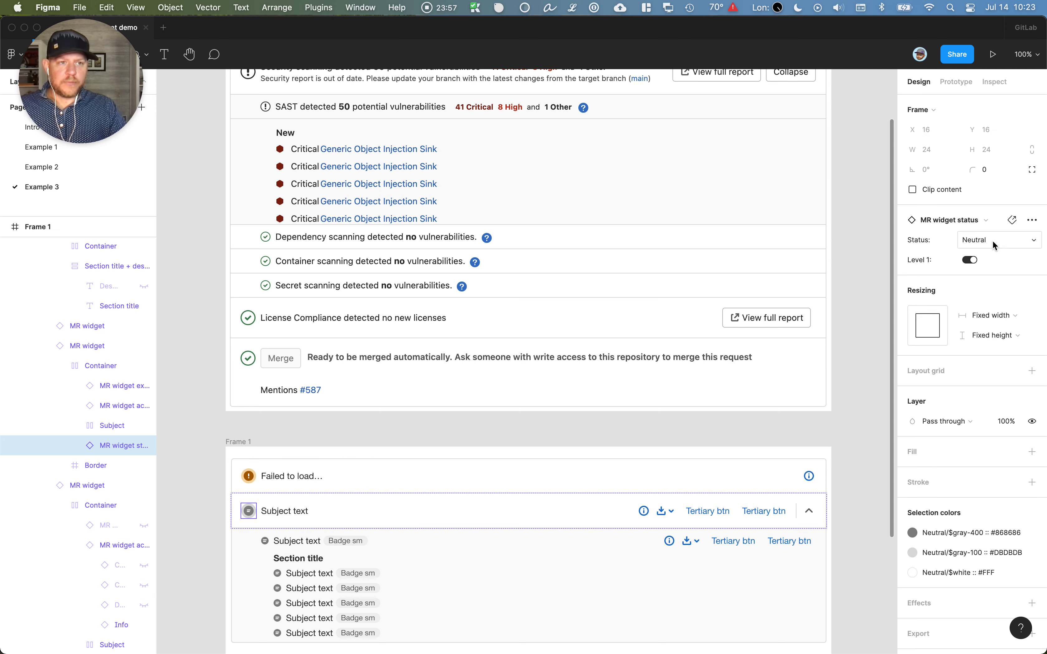
{"action": "left_click", "coordinate": [995, 244]}
{"action": "left_click", "coordinate": [993, 211]}
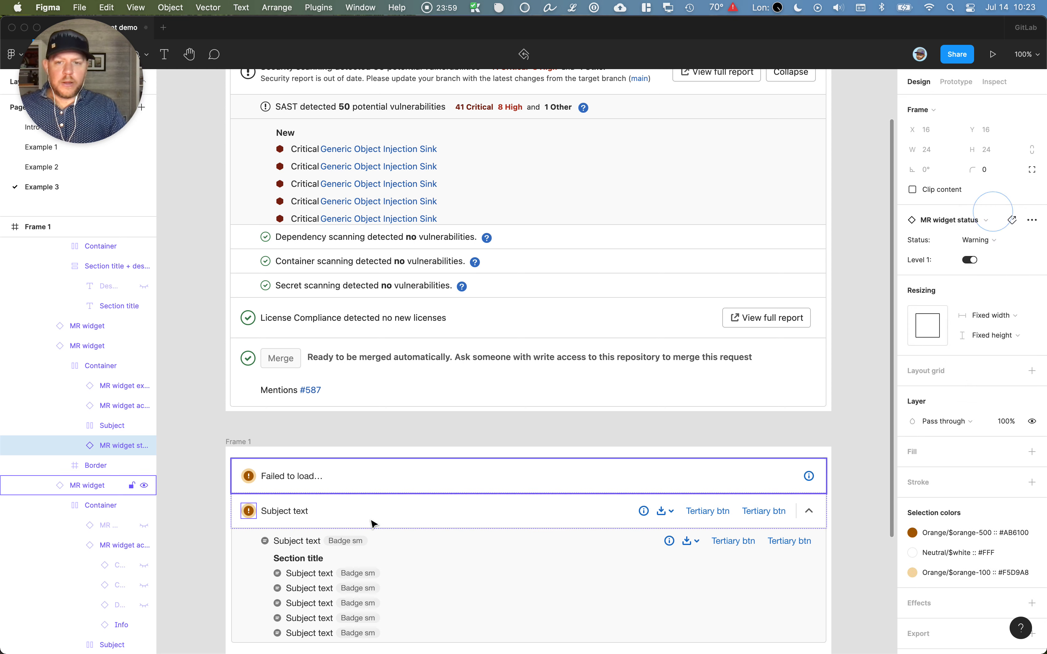
Replace the second row's subject text with "Security scanning detected 50… 41 critical 8 high"
{"action": "left_click", "coordinate": [277, 511]}
{"action": "key", "text": "t"}
{"action": "left_click", "coordinate": [284, 509]}
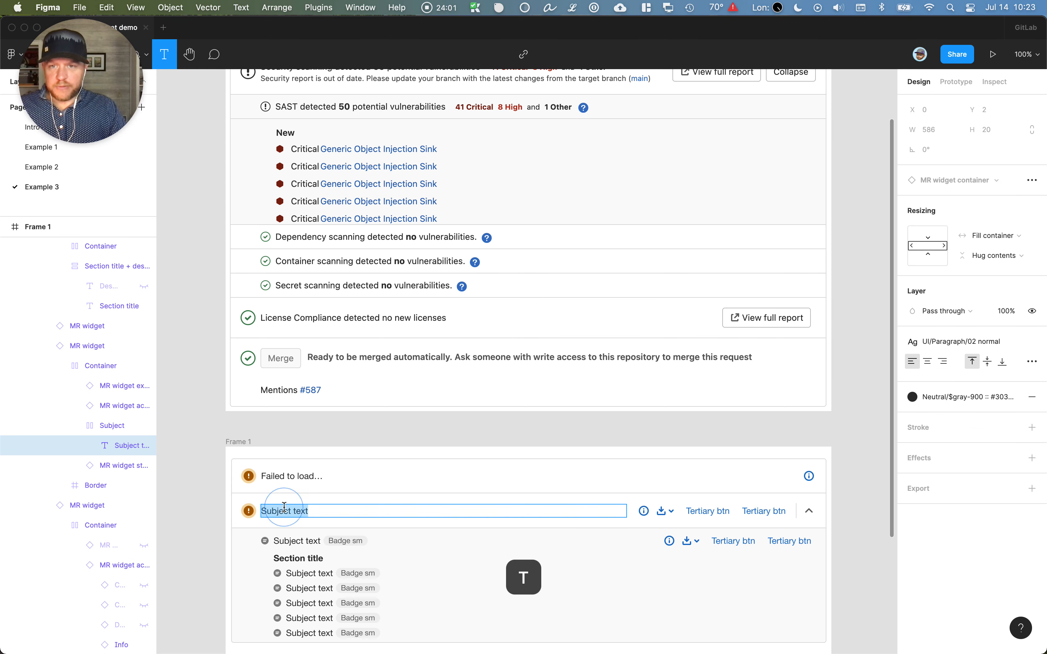
{"action": "scroll", "coordinate": [284, 508], "scroll_direction": "up", "scroll_amount": 3}
{"action": "type", "text": "Se"}
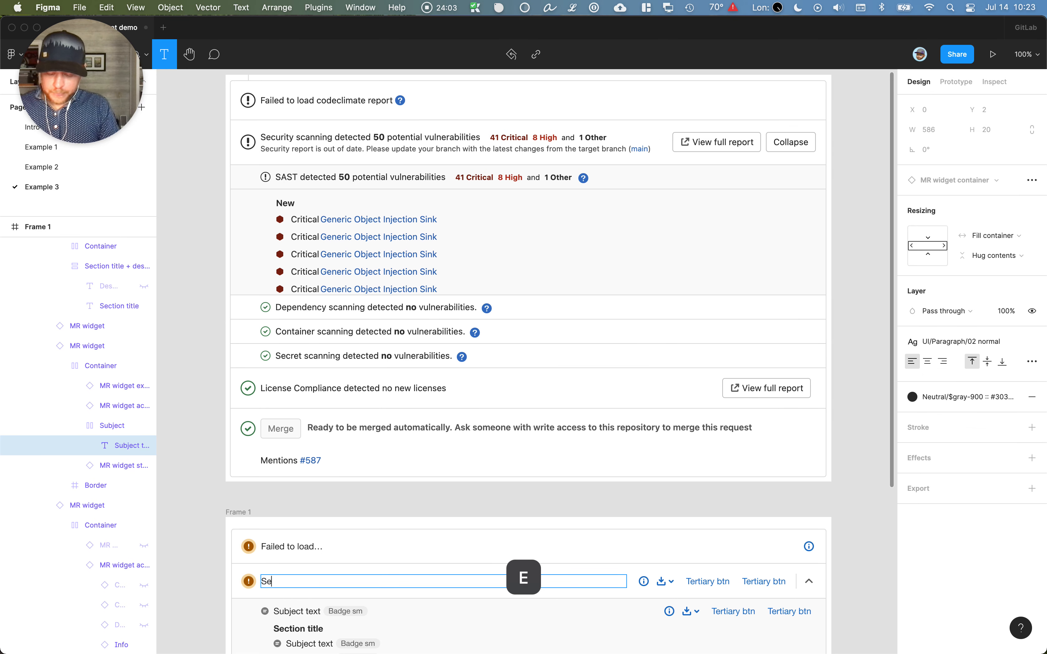
{"action": "type", "text": "curity"}
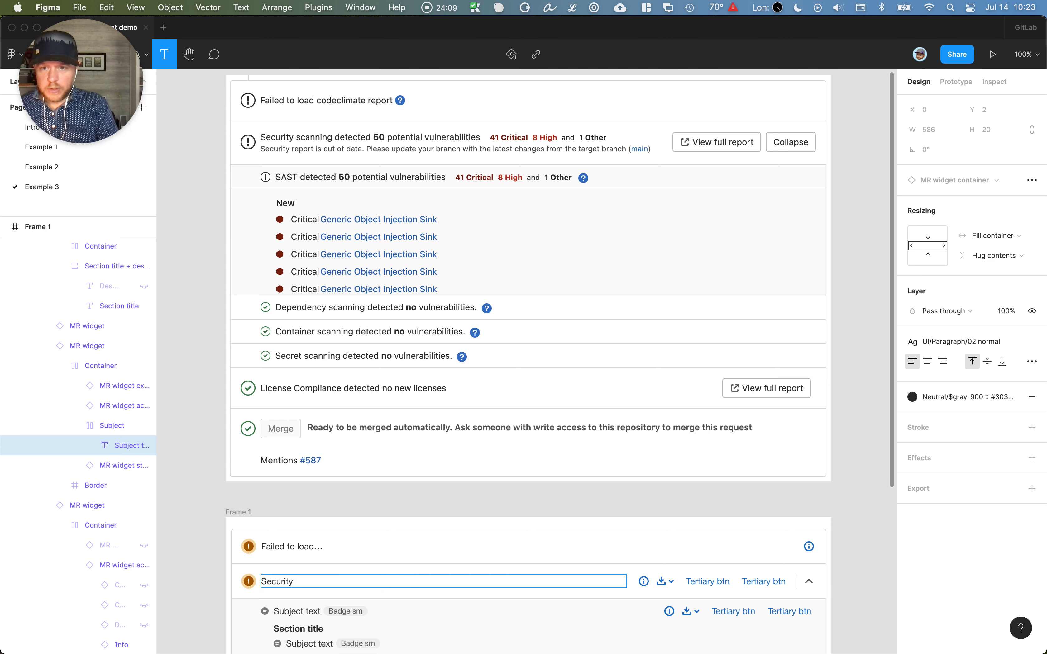
{"action": "type", "text": " sca"}
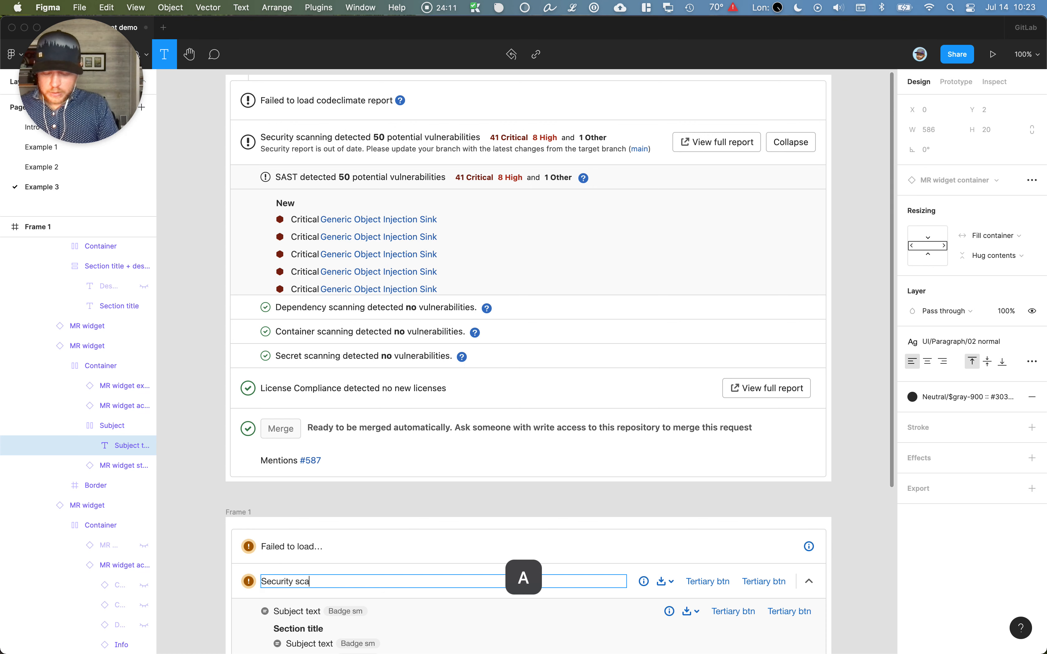
{"action": "type", "text": "nni"}
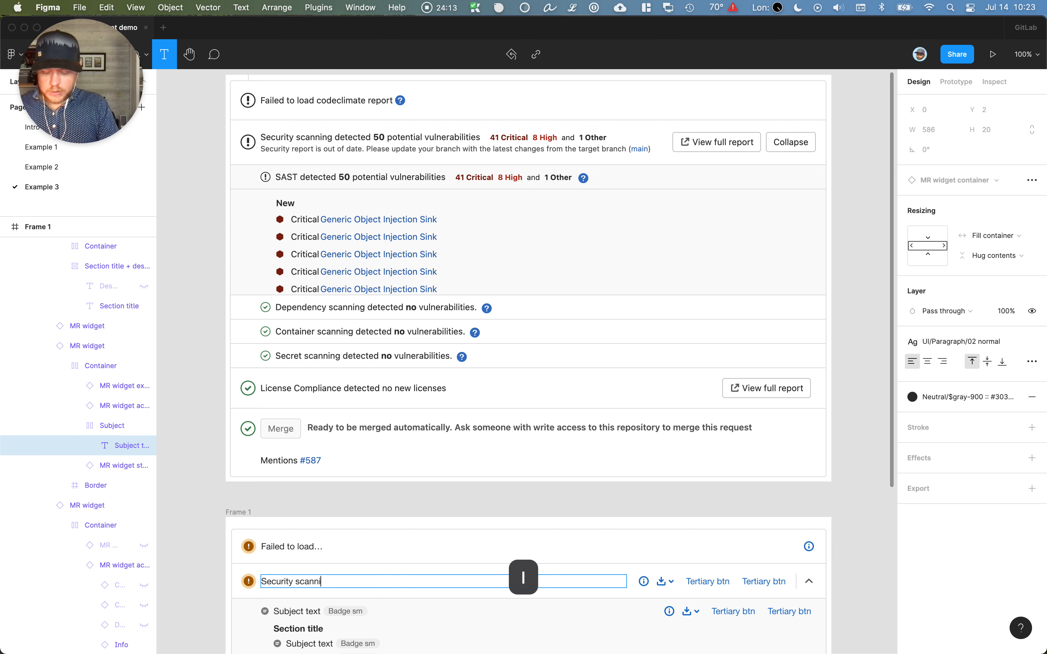
{"action": "type", "text": "ng detec"}
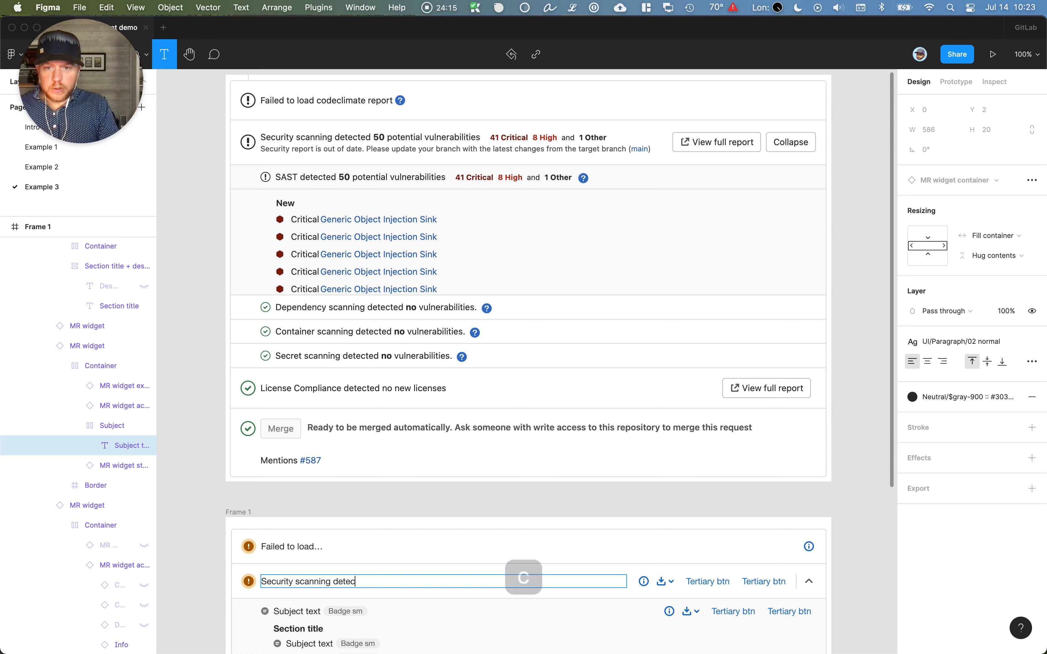
{"action": "type", "text": "ted 5"}
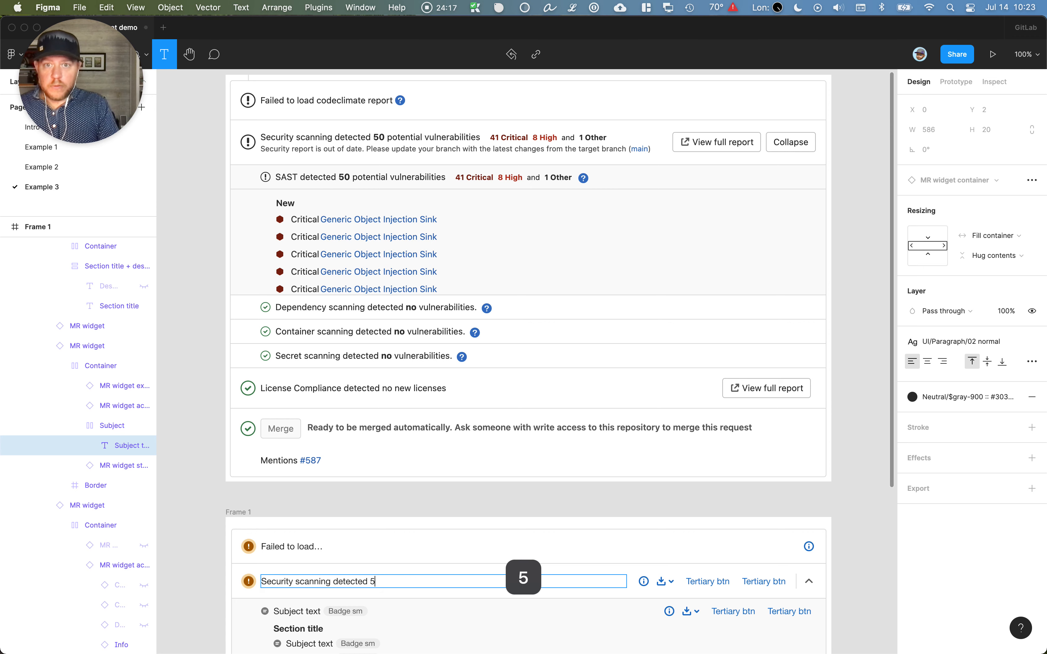
{"action": "type", "text": "0…"}
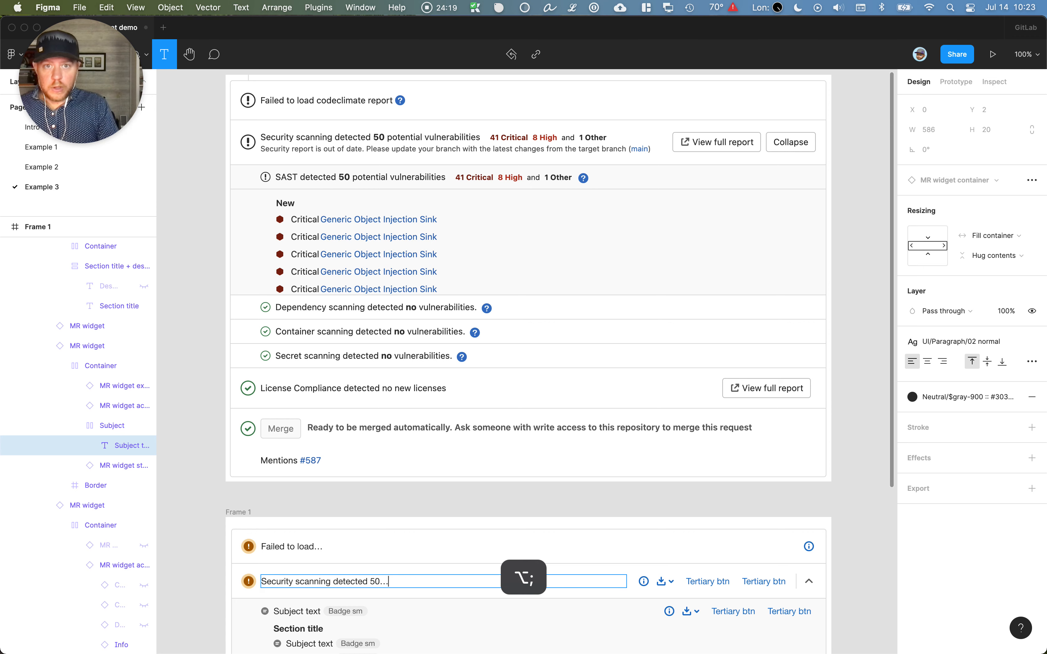
{"action": "type", "text": " 41 c"}
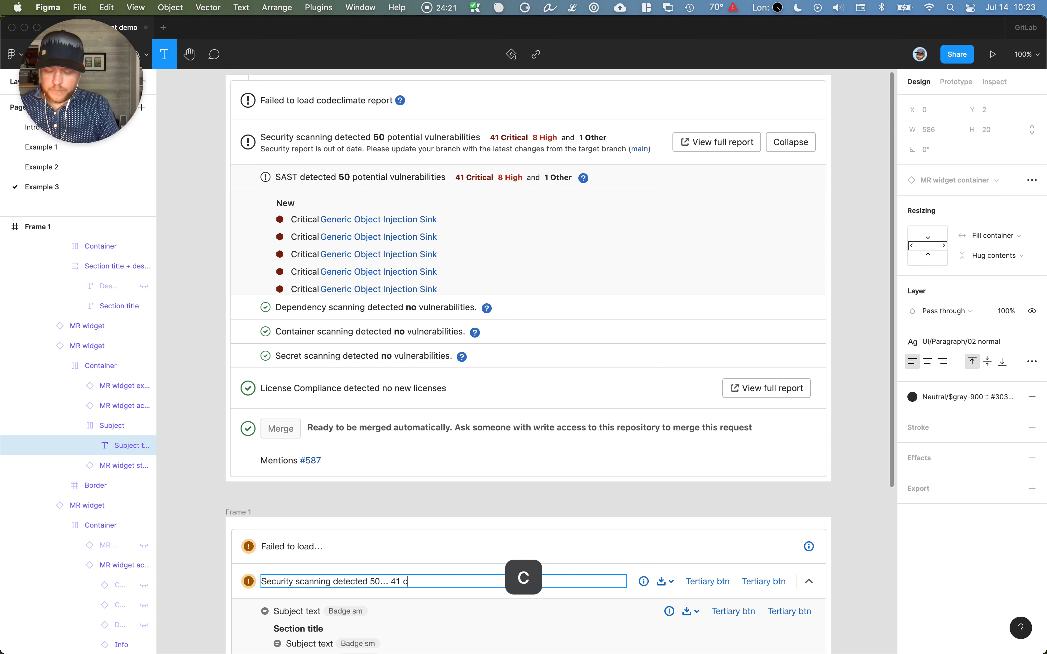
{"action": "type", "text": "ritical 8 high"}
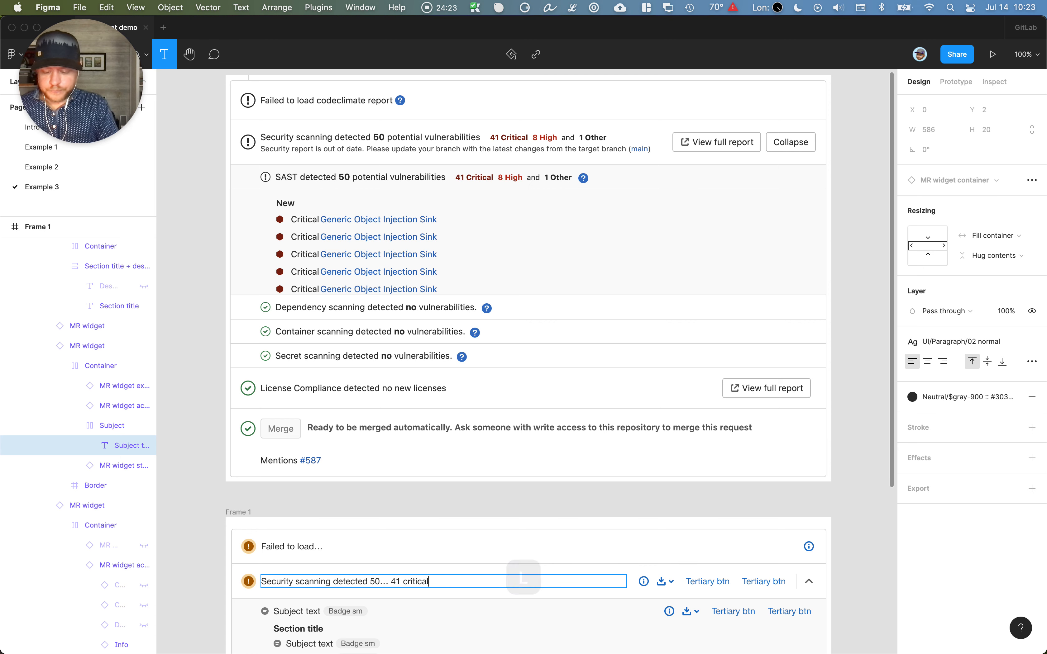
Add a second line reading "Security report…" to the security scanning row's subject text
{"action": "key", "text": "shift+Return"}
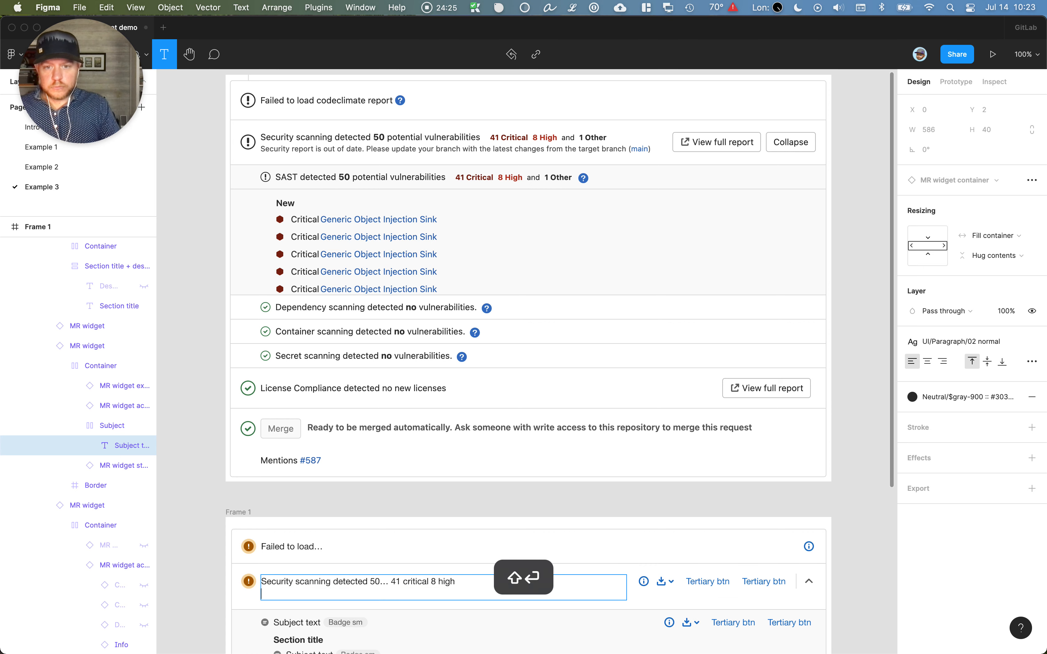
{"action": "type", "text": "Security report"}
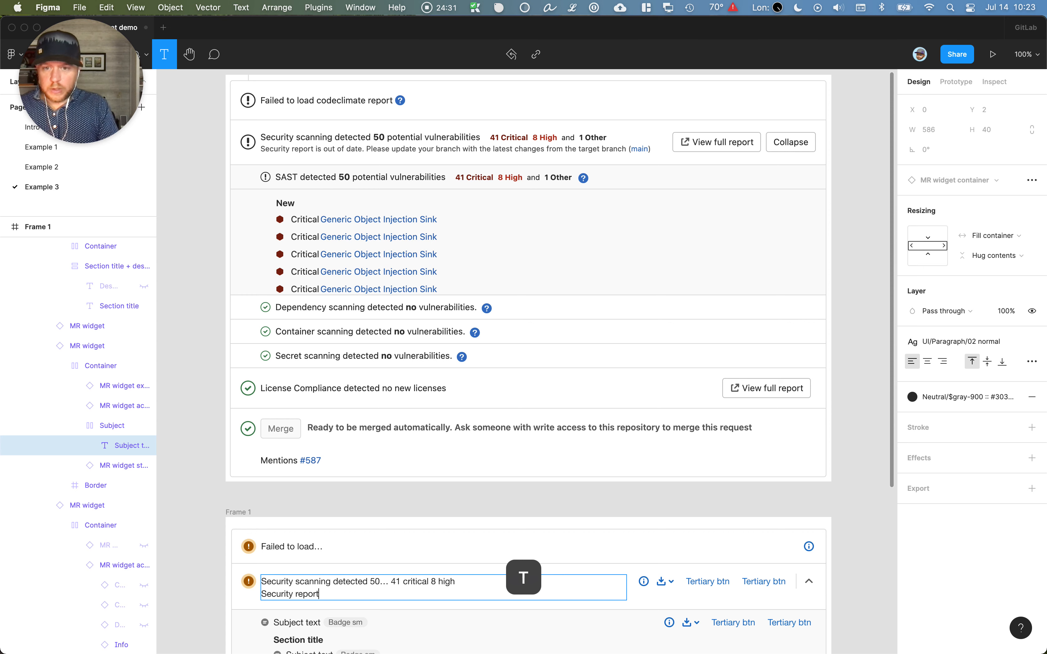
{"action": "type", "text": "…"}
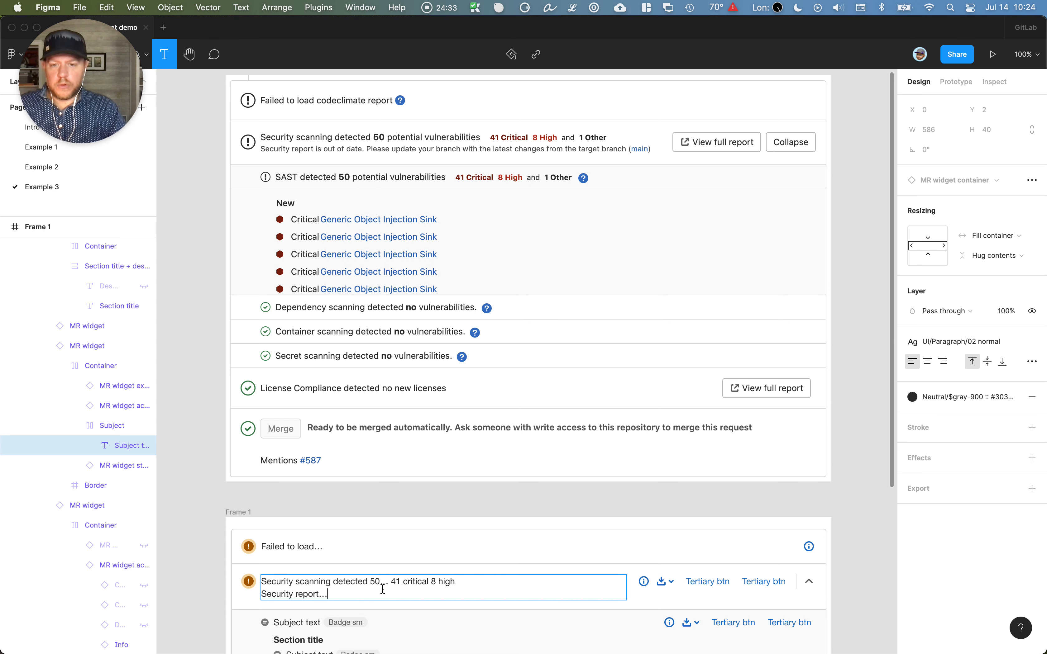
Make "50" bold and give "41 critical 8 high" the small UI/Paragraph/03 sm size in bold
{"action": "left_click", "coordinate": [369, 579]}
{"action": "left_click_drag", "start_coordinate": [369, 579], "coordinate": [455, 581]}
{"action": "key", "text": "super+b"}
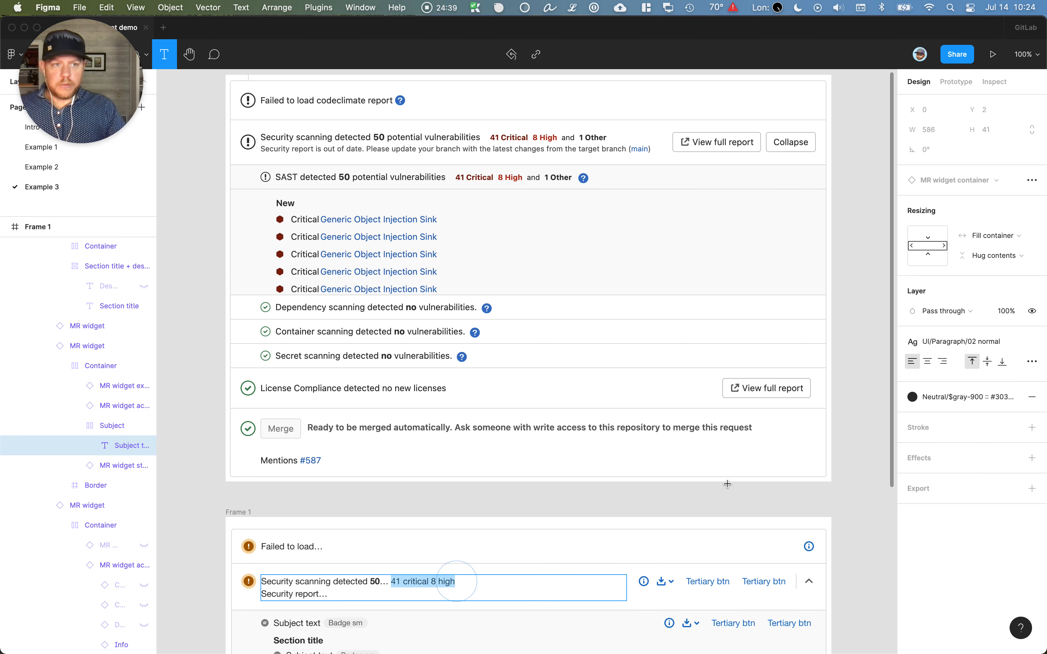
{"action": "left_click", "coordinate": [1013, 335]}
{"action": "left_click", "coordinate": [975, 515]}
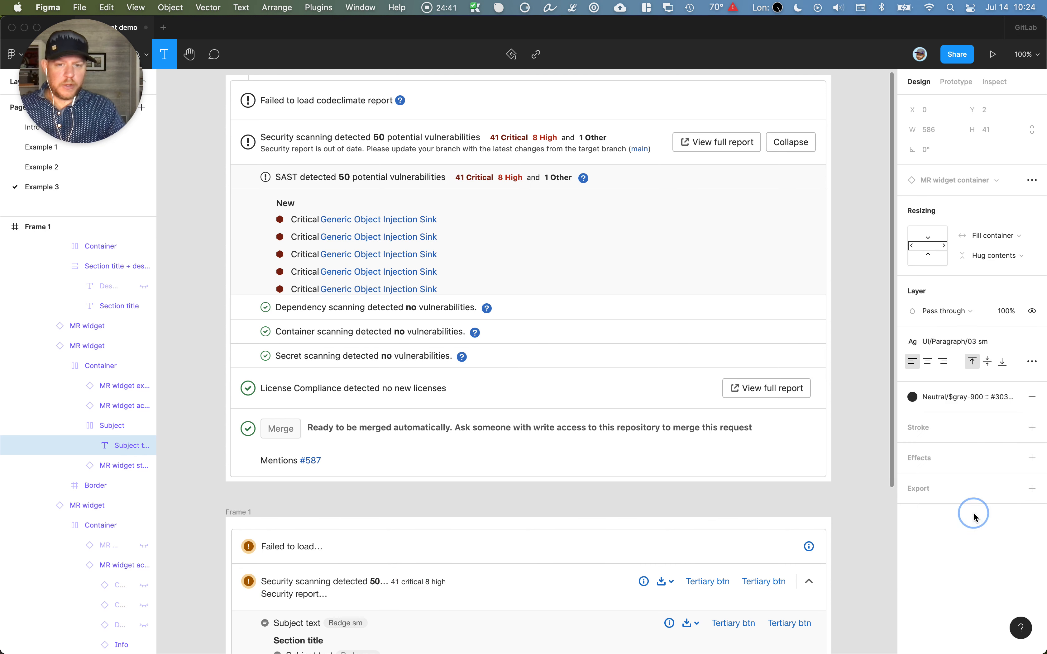
{"action": "key", "text": "super+b"}
Color "41 critical" in the security scanning row with a very dark shade from the Red color styles
{"action": "left_click_drag", "start_coordinate": [390, 582], "coordinate": [426, 582]}
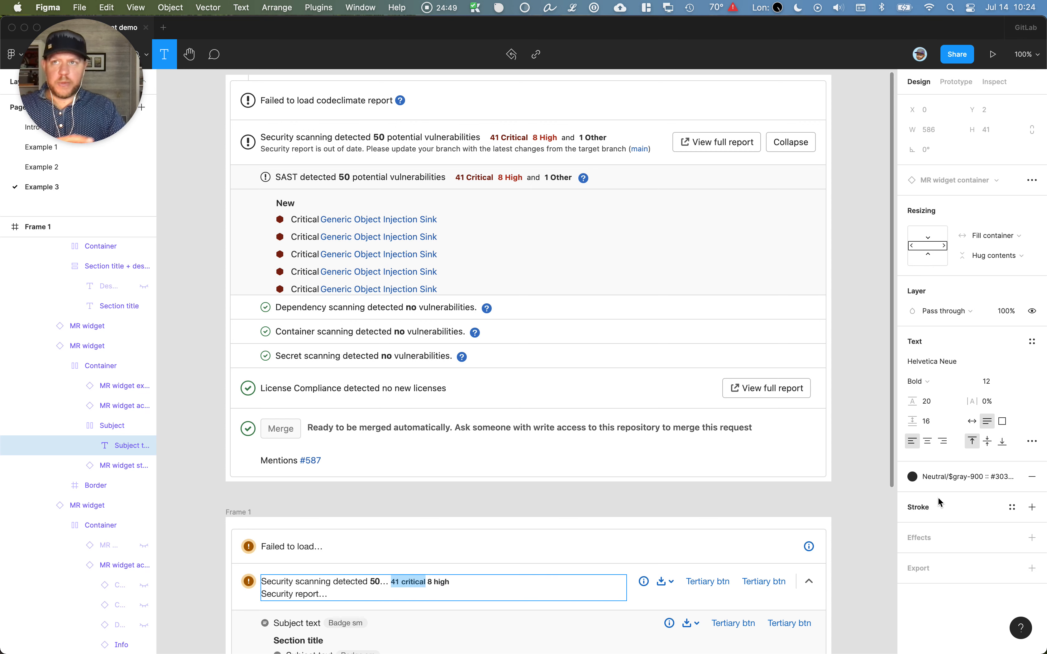
{"action": "left_click", "coordinate": [913, 477]}
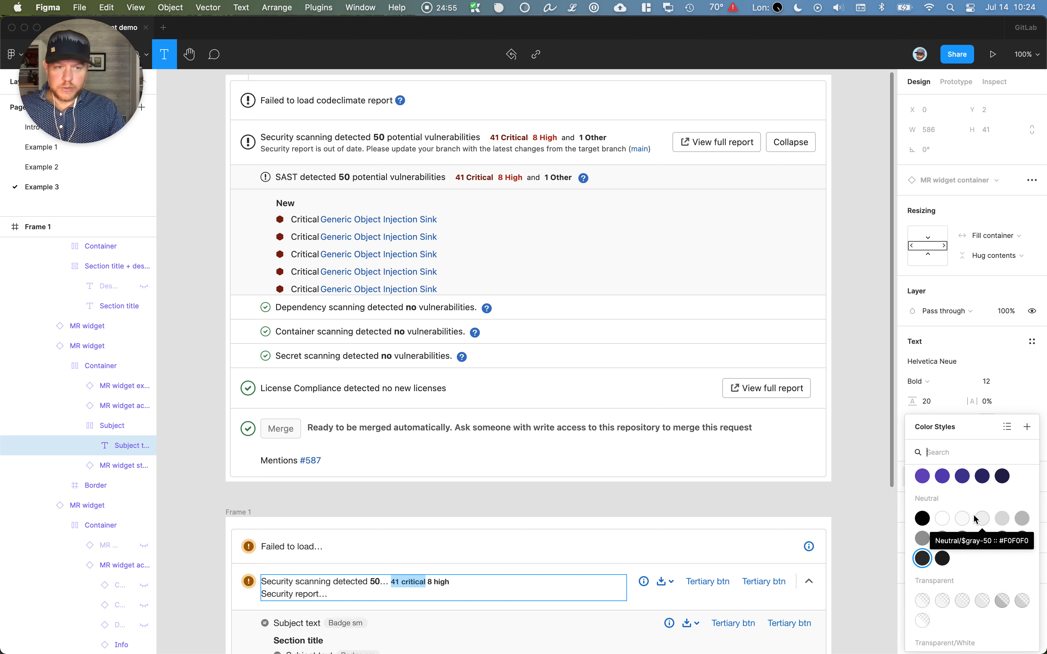
{"action": "scroll", "coordinate": [976, 519], "scroll_direction": "up", "scroll_amount": 5}
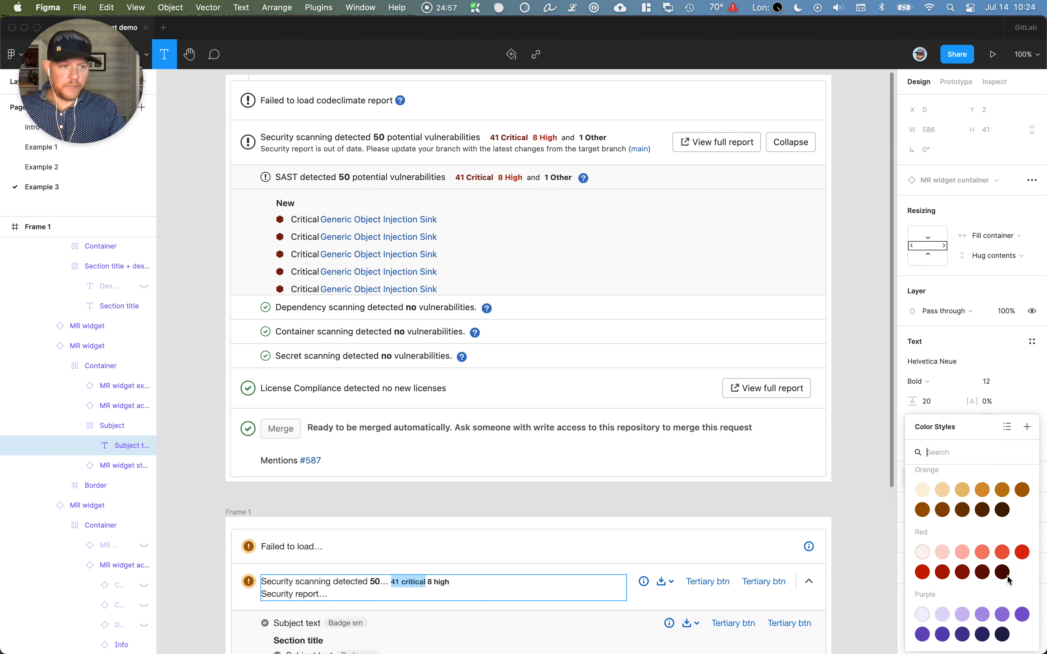
{"action": "left_click", "coordinate": [982, 575]}
Color "8 high" in the security scanning row with a brighter shade from the Red color styles
{"action": "left_click_drag", "start_coordinate": [450, 582], "coordinate": [428, 582]}
{"action": "left_click", "coordinate": [913, 478]}
{"action": "scroll", "coordinate": [937, 551], "scroll_direction": "up", "scroll_amount": 4}
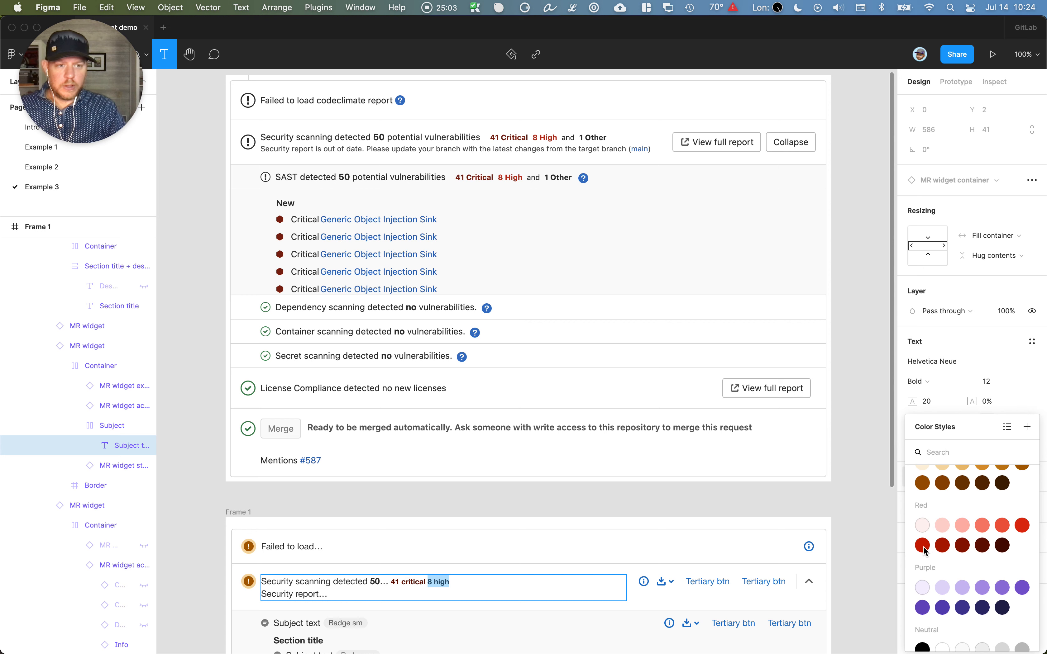
{"action": "left_click", "coordinate": [923, 547]}
Apply the UI/Paragraph/03 sm text style and a lighter Neutral gray color style to the "Security report…" line
{"action": "key", "text": "super+a"}
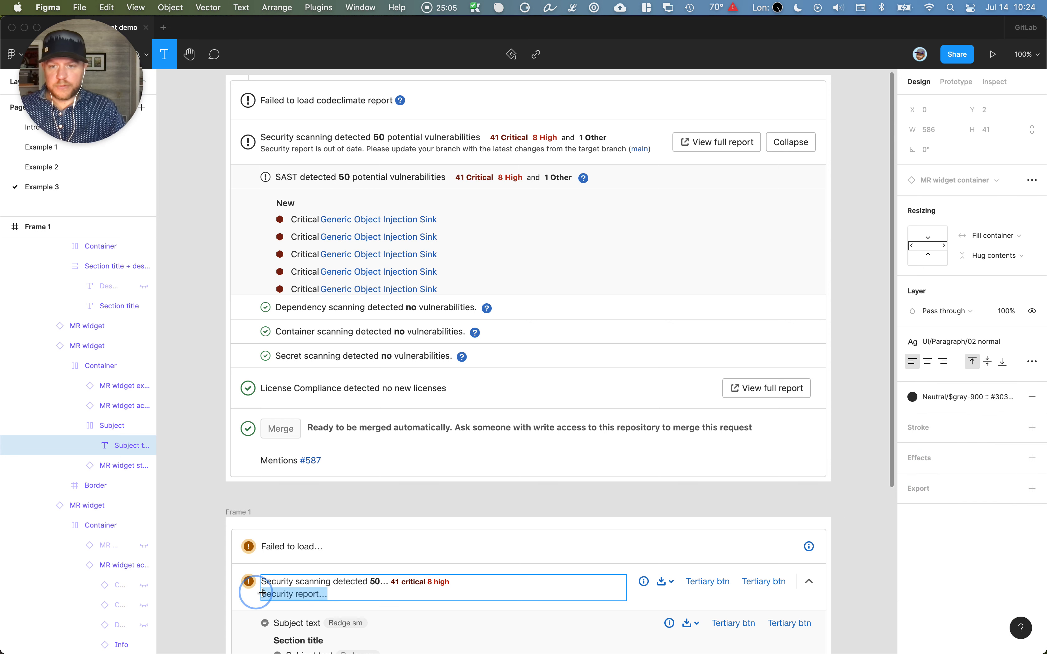
{"action": "left_click", "coordinate": [1004, 342]}
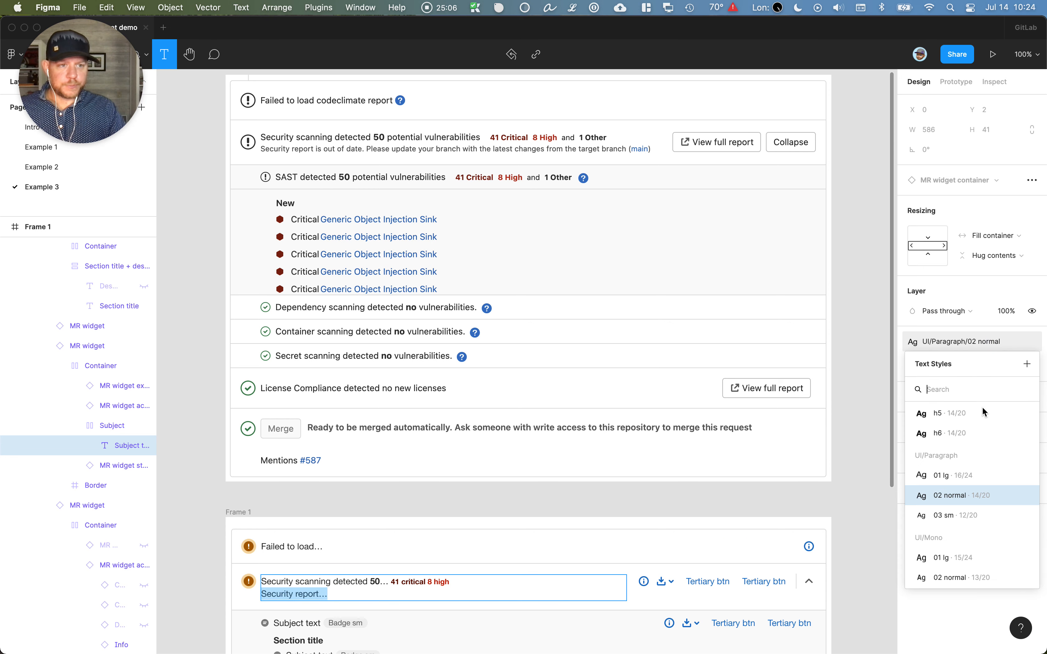
{"action": "left_click", "coordinate": [969, 518]}
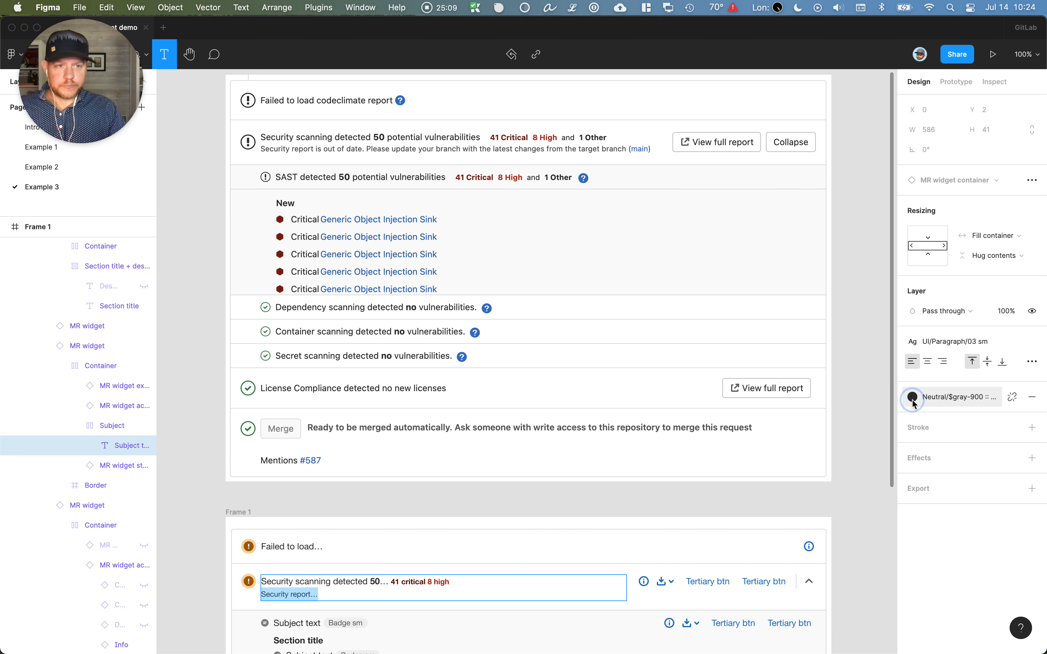
{"action": "left_click", "coordinate": [925, 406]}
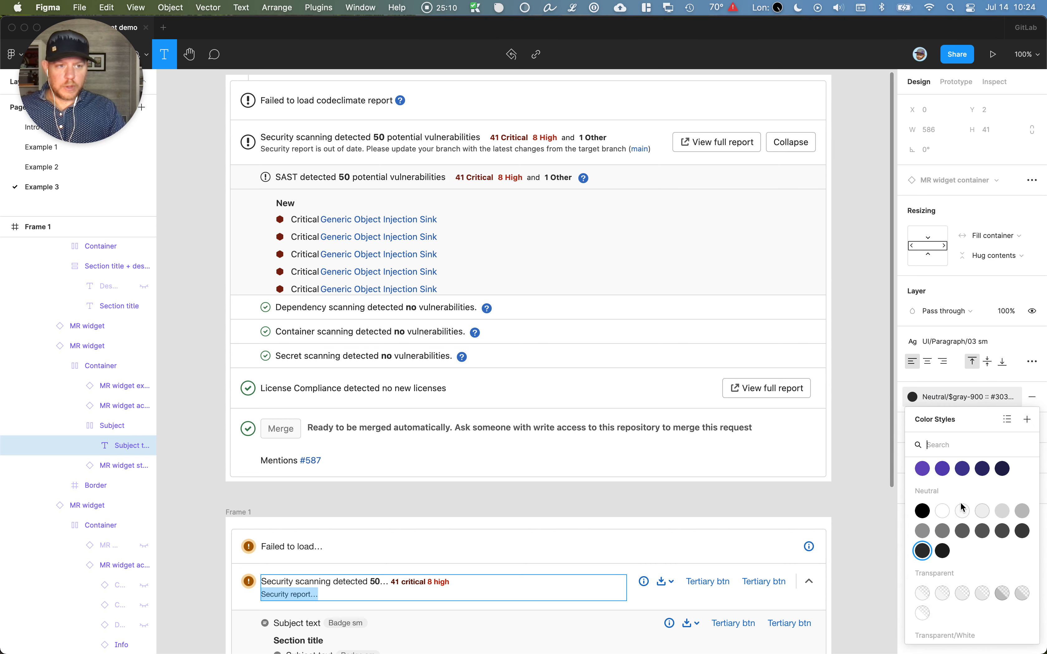
{"action": "left_click", "coordinate": [1000, 532]}
{"action": "key", "text": "Escape"}
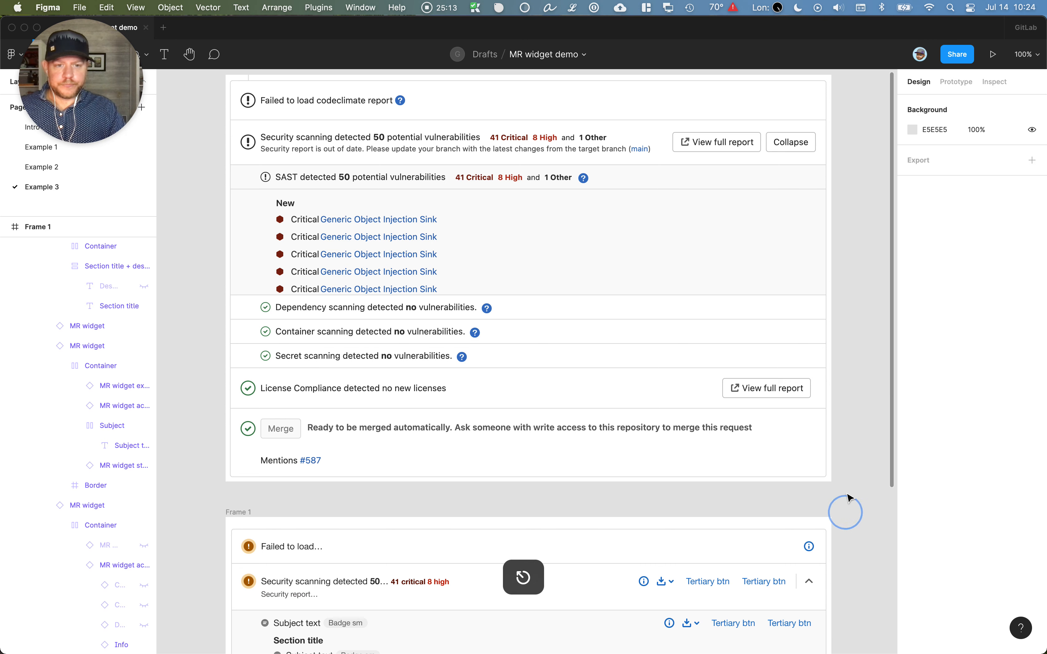
Hide the info action, download dropdown and first tertiary button in the security scanning row
{"action": "scroll", "coordinate": [846, 509], "scroll_direction": "down", "scroll_amount": 2}
{"action": "scroll", "coordinate": [839, 484], "scroll_direction": "up", "scroll_amount": 4}
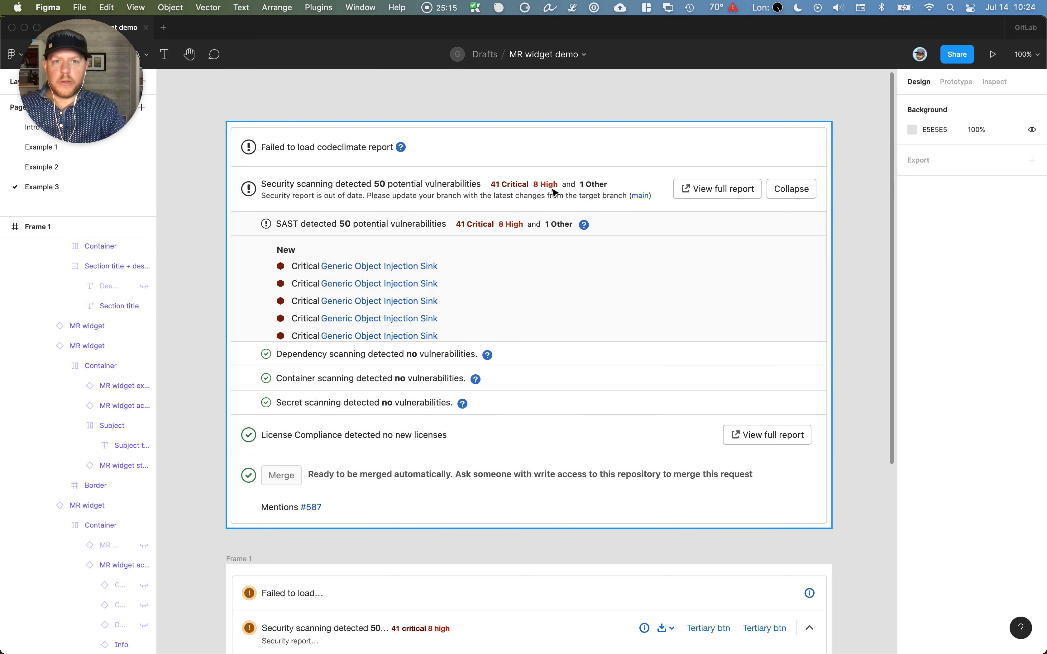
{"action": "scroll", "coordinate": [731, 182], "scroll_direction": "down", "scroll_amount": 5}
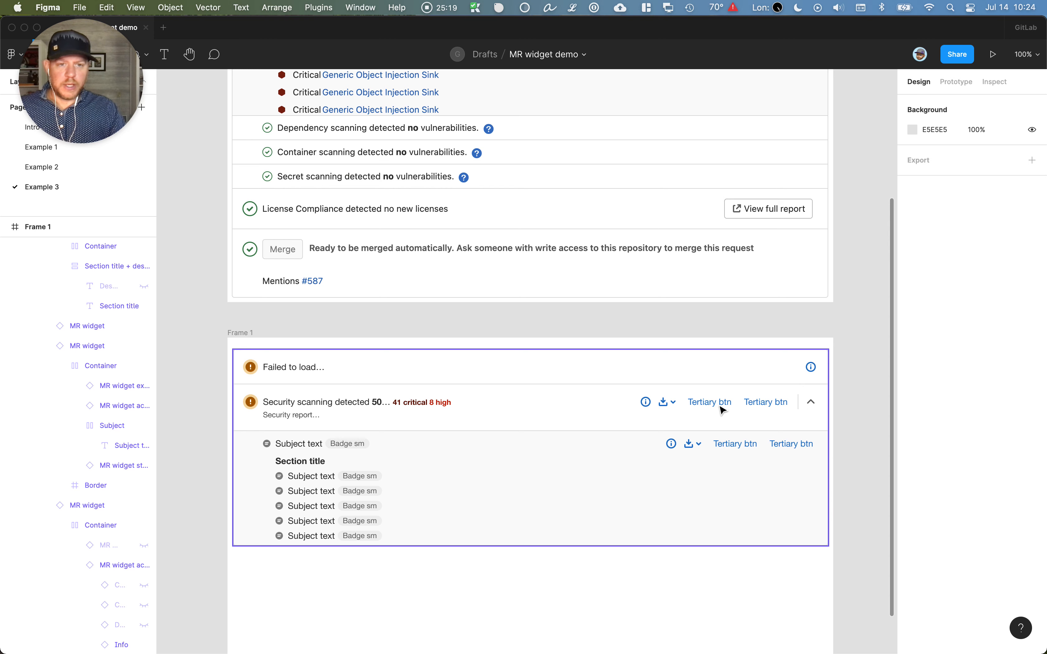
{"action": "left_click", "coordinate": [760, 402]}
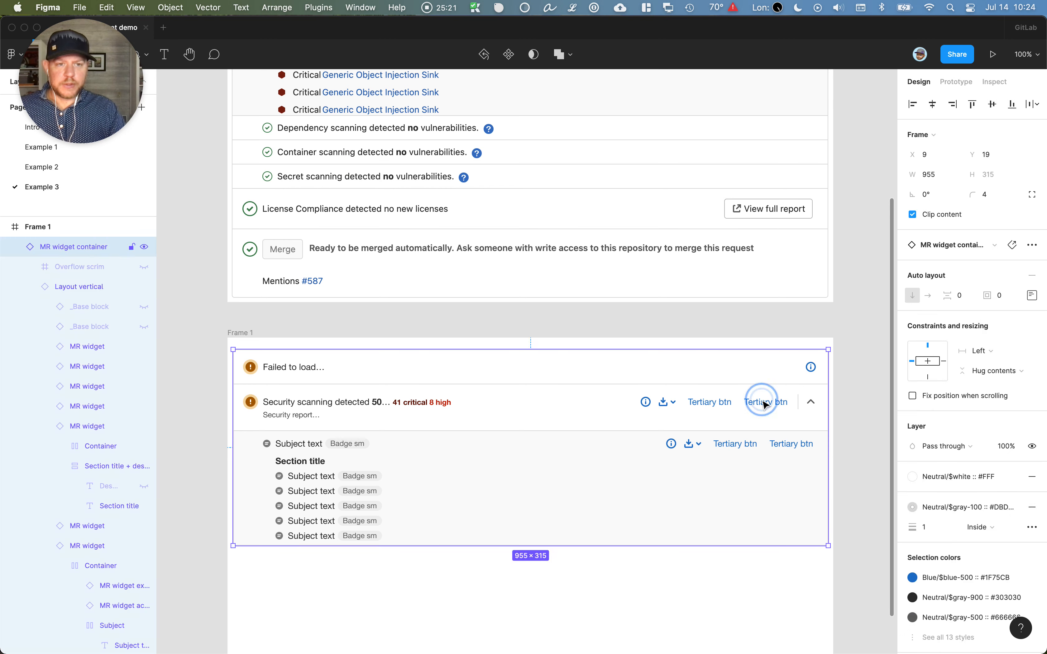
{"action": "double_click", "coordinate": [712, 402]}
{"action": "double_click", "coordinate": [708, 402]}
{"action": "double_click", "coordinate": [712, 403]}
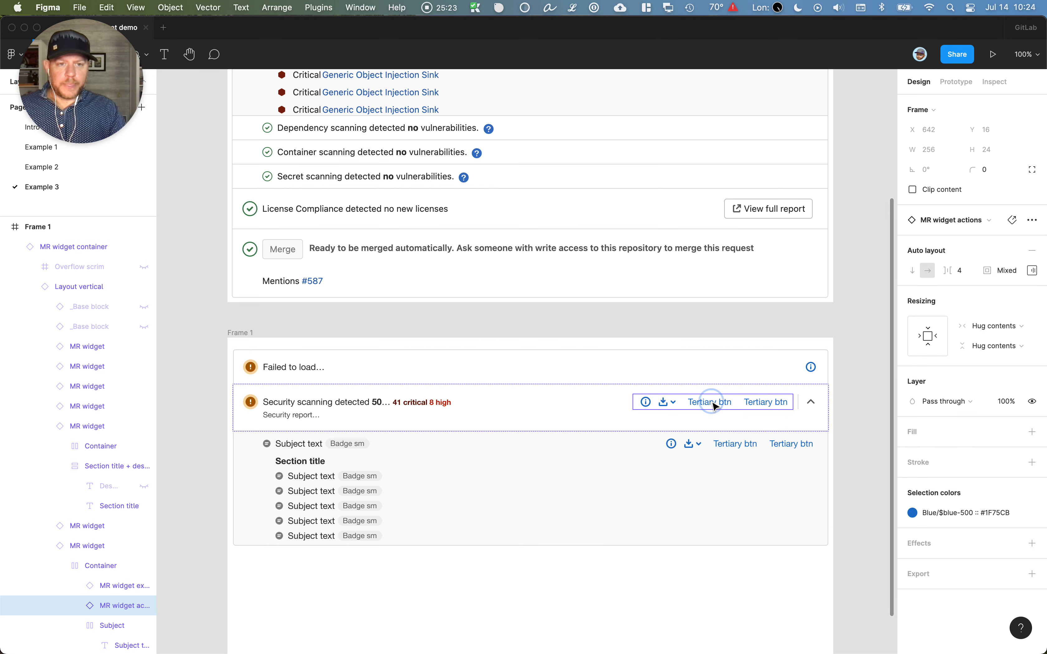
{"action": "double_click", "coordinate": [711, 403]}
{"action": "left_click", "coordinate": [666, 402], "text": "shift"}
{"action": "left_click", "coordinate": [644, 406], "text": "shift"}
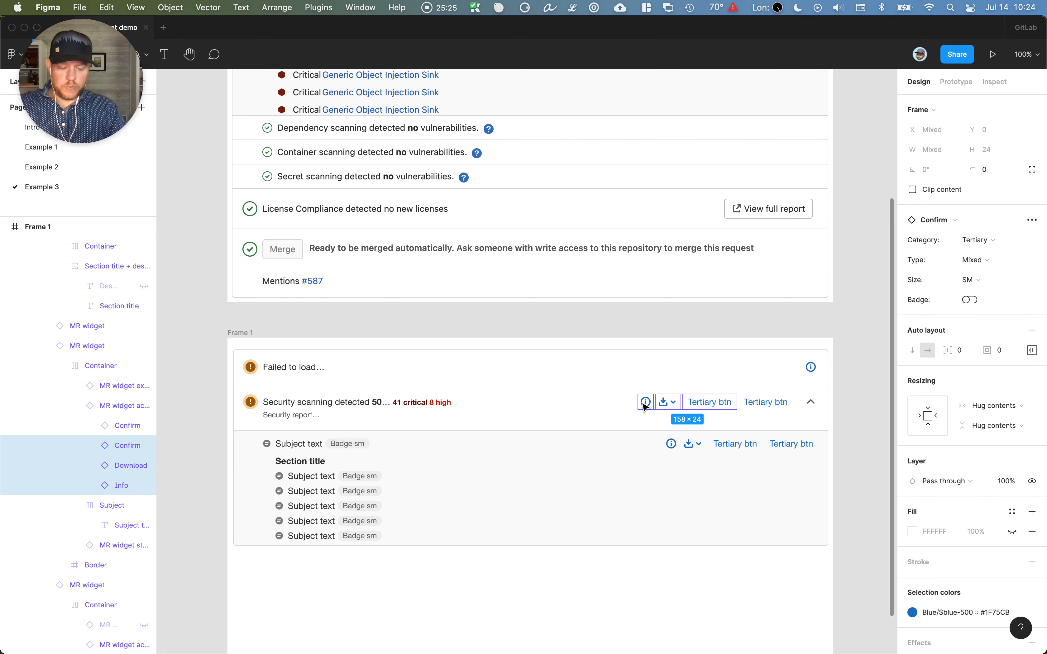
{"action": "key", "text": "super+shift+h"}
Change the remaining tertiary button's label in the security scanning row to "Full report"
{"action": "key", "text": "t"}
{"action": "left_click", "coordinate": [765, 403]}
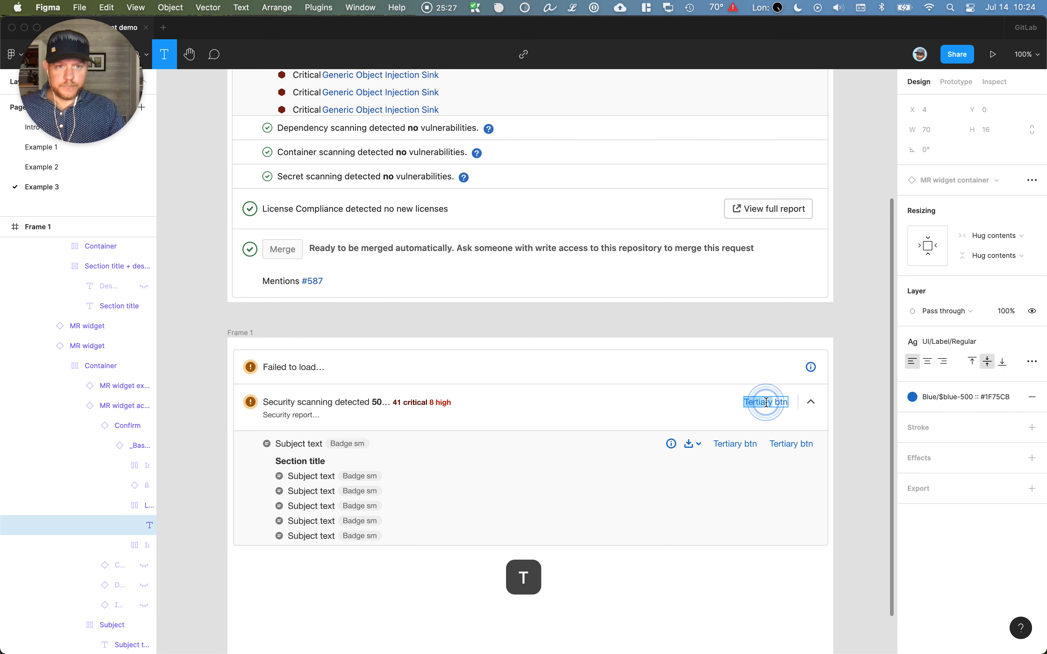
{"action": "type", "text": "Full report"}
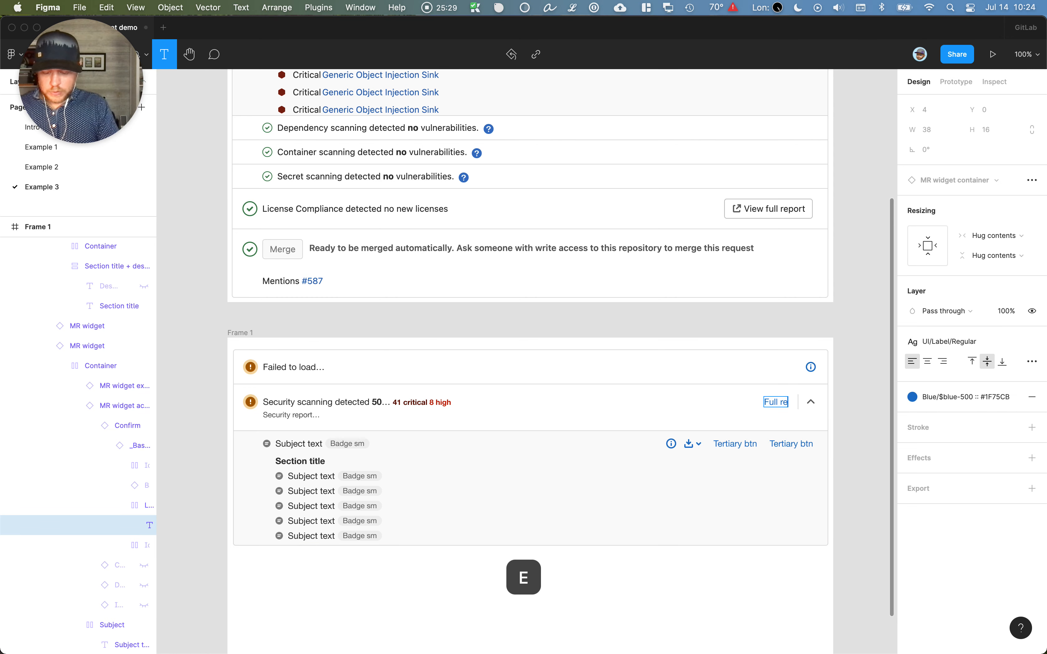
{"action": "key", "text": "Escape"}
{"action": "key", "text": "Escape"}
{"action": "left_click", "coordinate": [857, 427]}
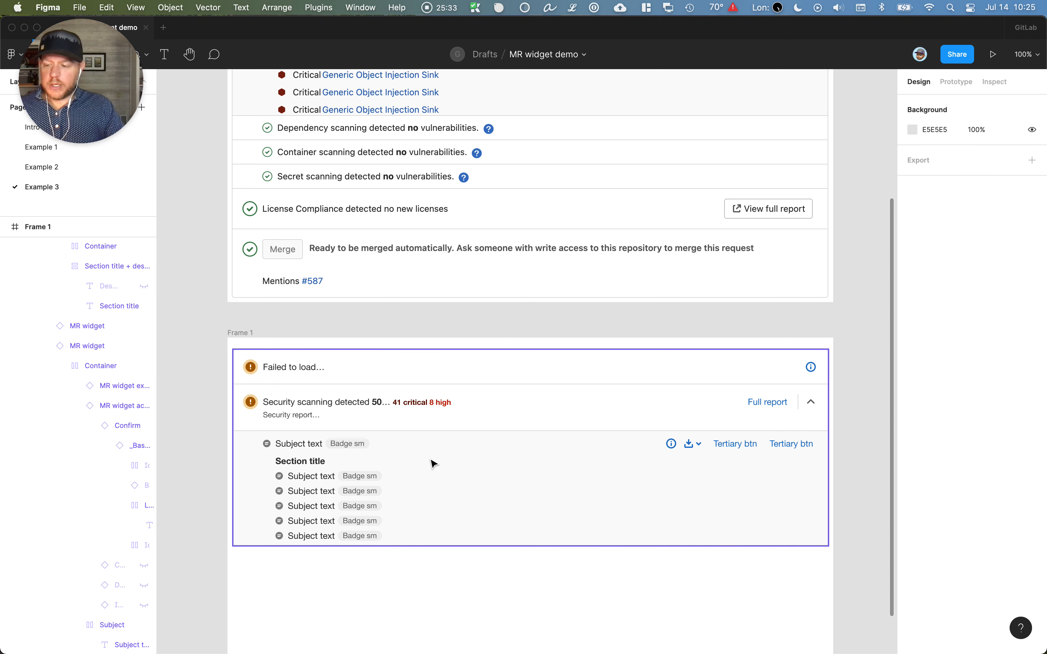
{"action": "scroll", "coordinate": [411, 468], "scroll_direction": "up", "scroll_amount": 5}
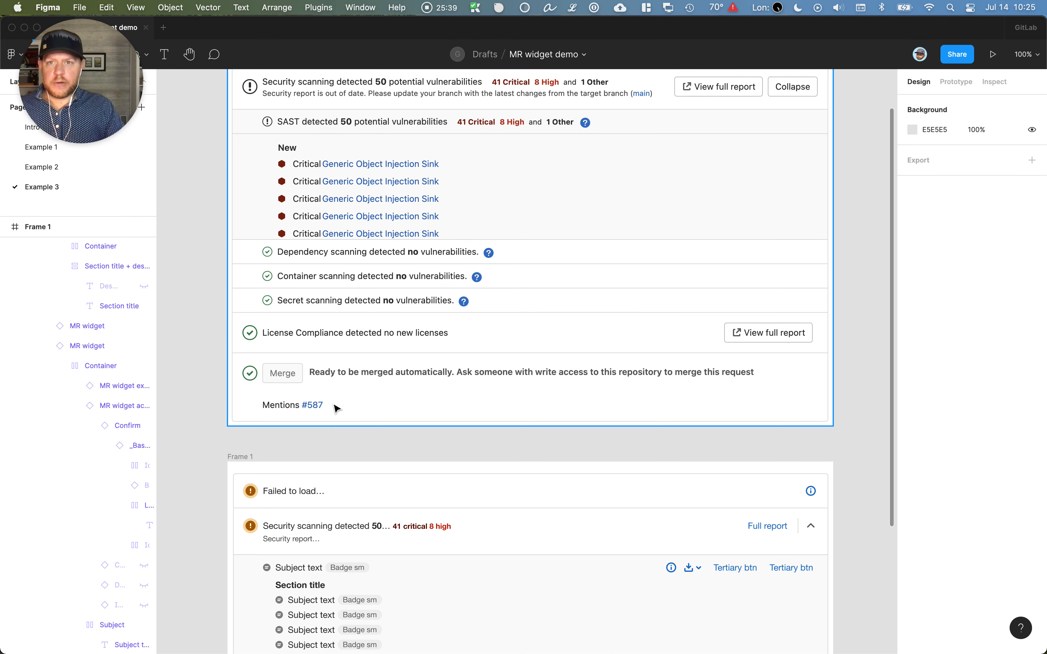
{"action": "scroll", "coordinate": [334, 409], "scroll_direction": "up", "scroll_amount": 1}
{"action": "scroll", "coordinate": [303, 277], "scroll_direction": "up", "scroll_amount": 1}
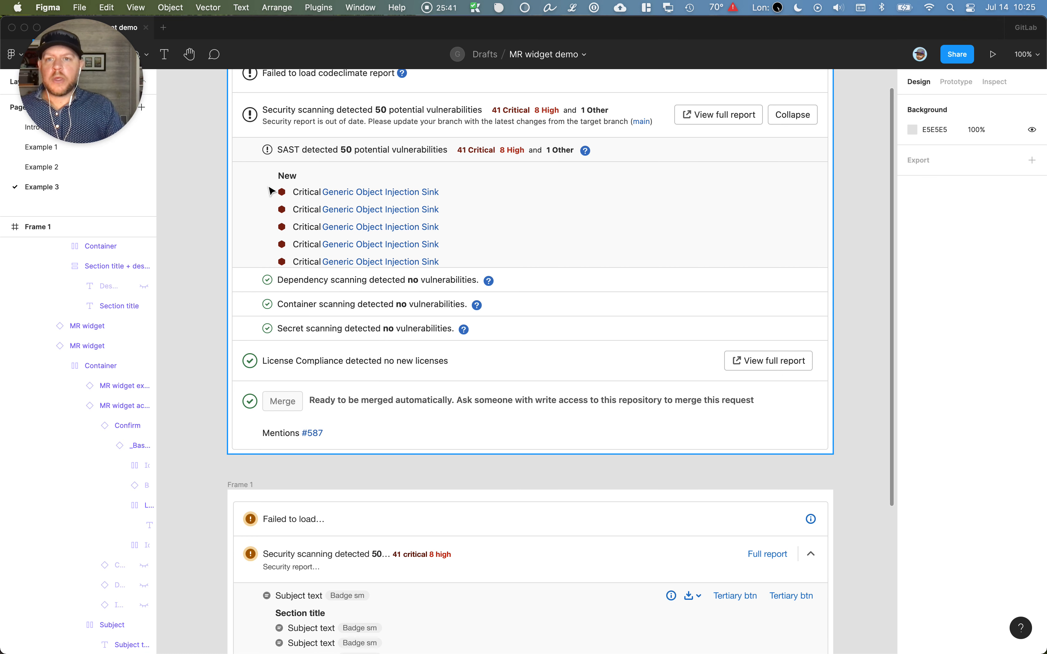
{"action": "scroll", "coordinate": [277, 153], "scroll_direction": "right", "scroll_amount": 1}
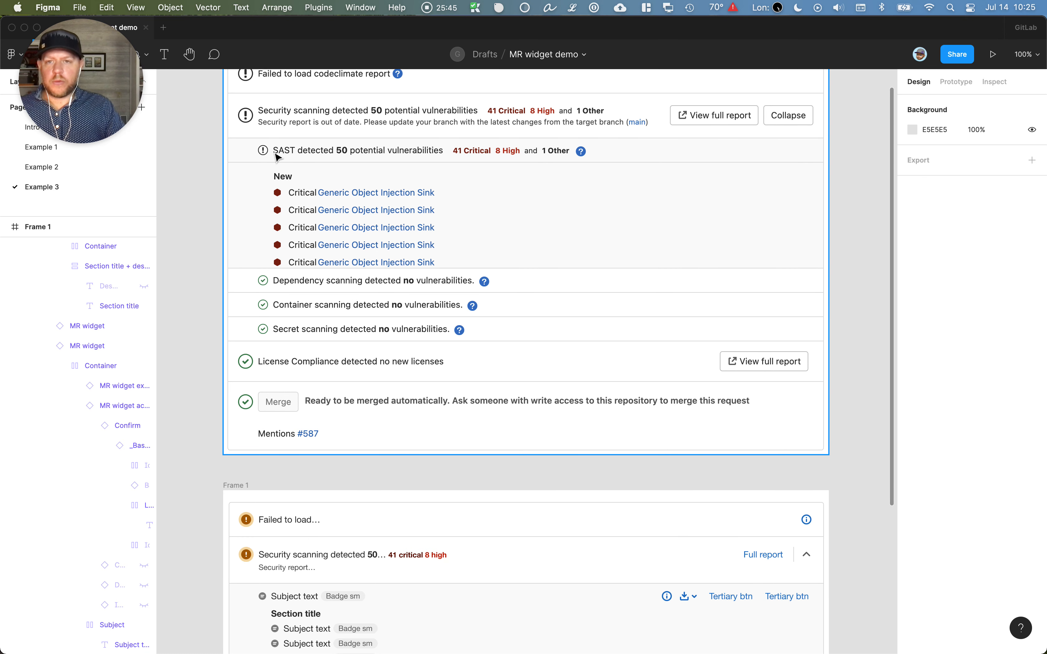
Set the status icon of the nested level 2 row below the security scanning row to Warning
{"action": "scroll", "coordinate": [375, 190], "scroll_direction": "down", "scroll_amount": 2}
{"action": "scroll", "coordinate": [375, 191], "scroll_direction": "left", "scroll_amount": 1}
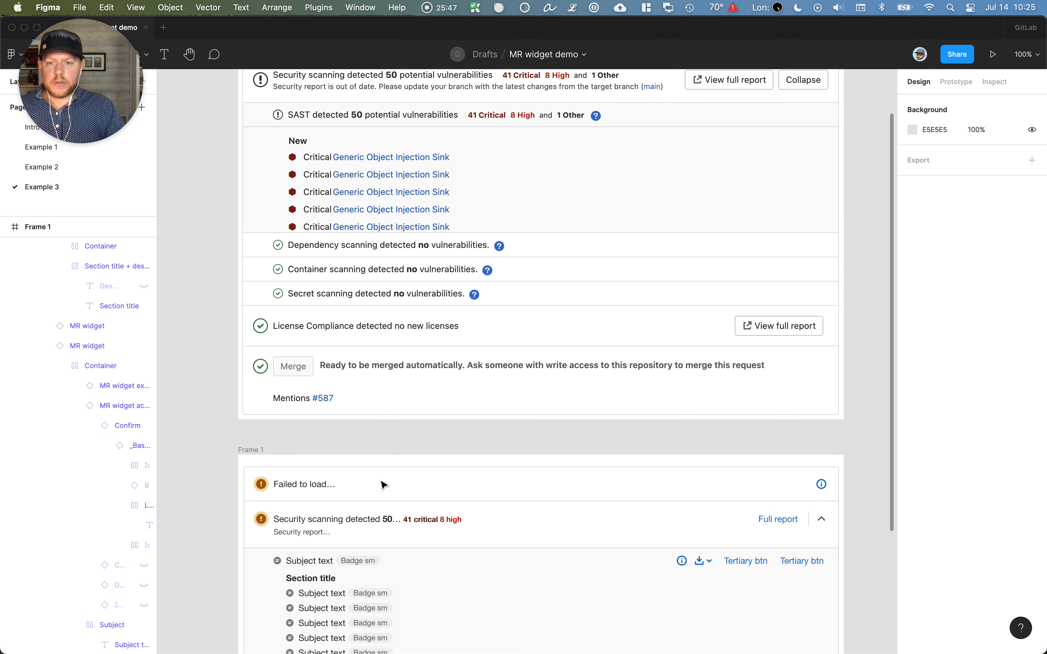
{"action": "double_click", "coordinate": [279, 561]}
{"action": "double_click", "coordinate": [279, 562]}
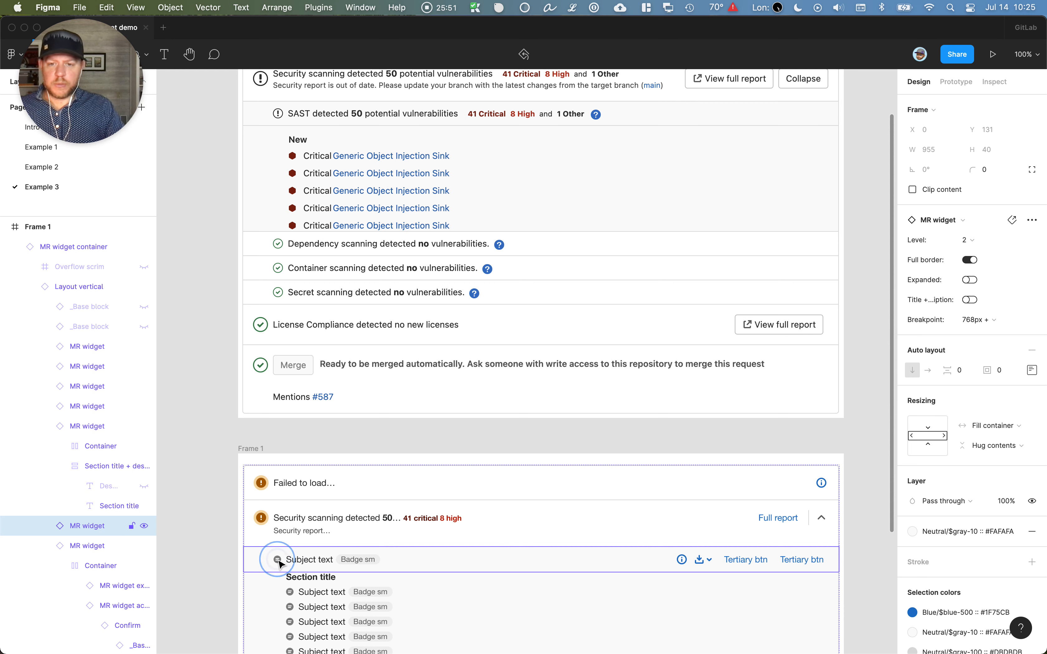
{"action": "double_click", "coordinate": [279, 561]}
{"action": "double_click", "coordinate": [279, 561]}
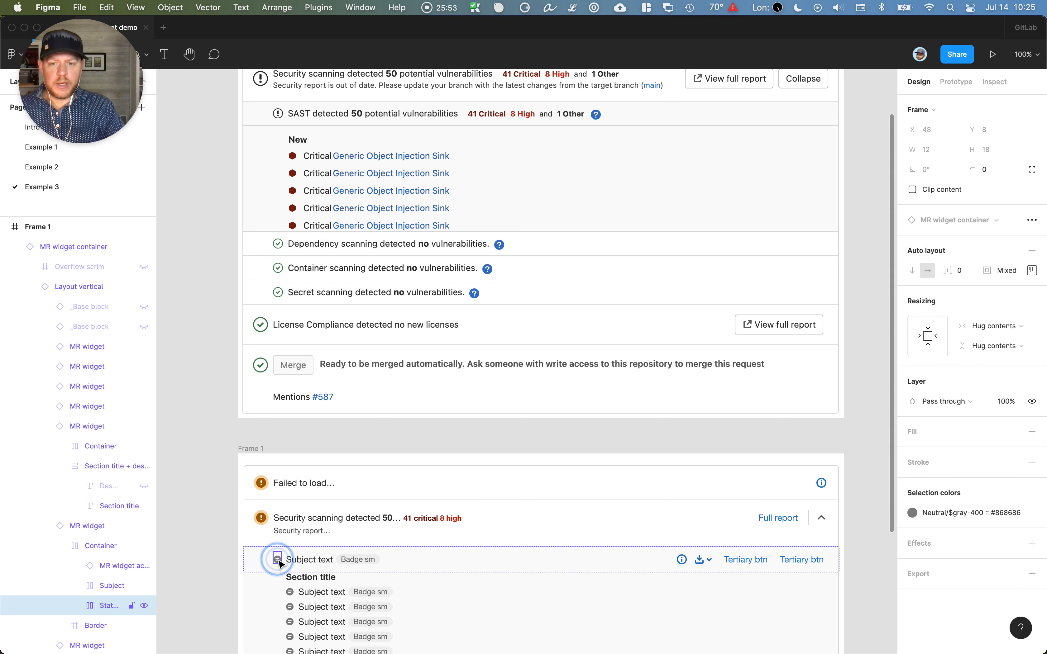
{"action": "double_click", "coordinate": [279, 561]}
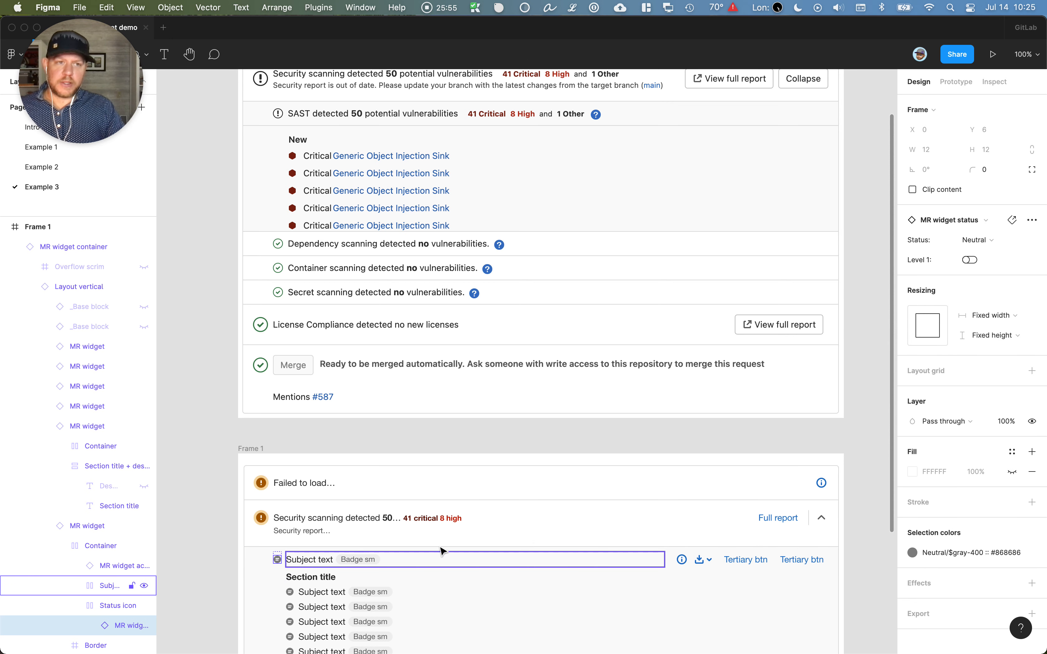
{"action": "left_click", "coordinate": [1012, 239]}
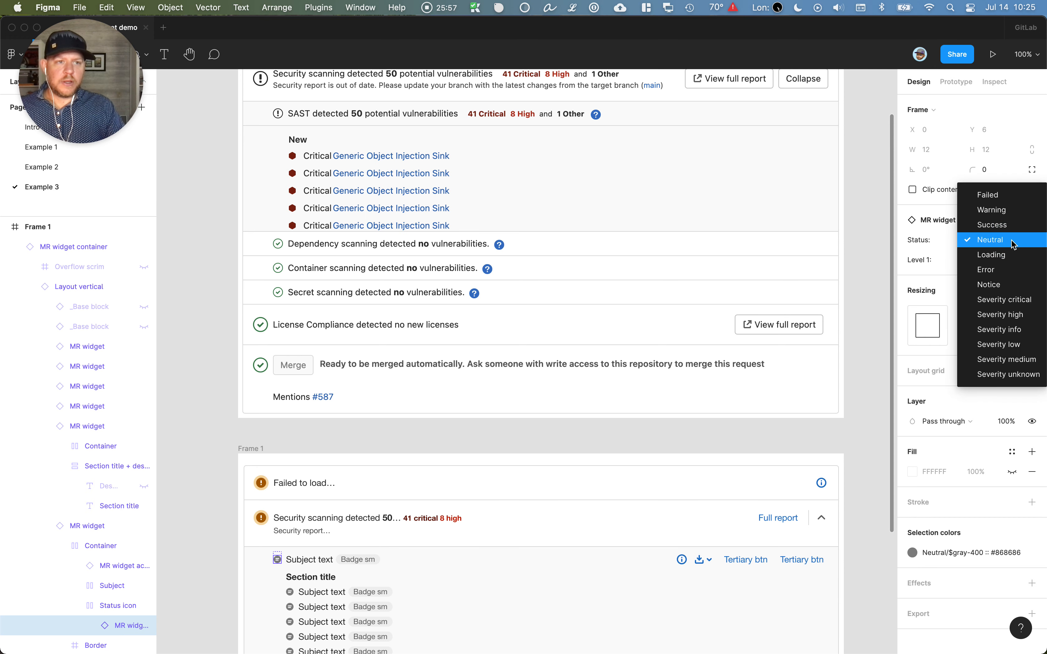
{"action": "left_click", "coordinate": [995, 210]}
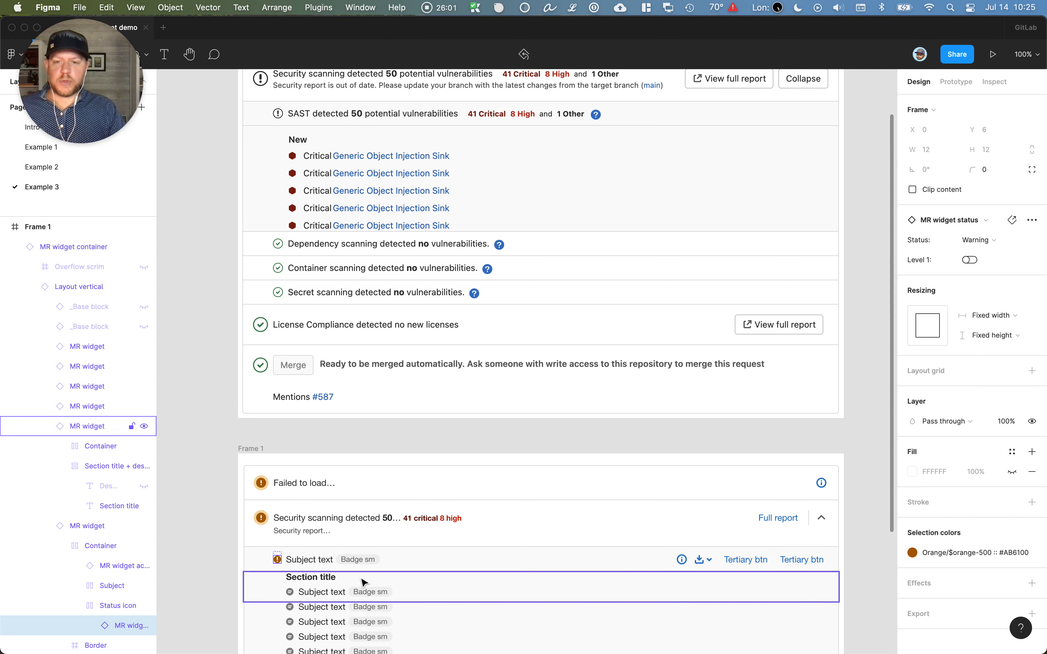
{"action": "scroll", "coordinate": [363, 582], "scroll_direction": "down", "scroll_amount": 2}
{"action": "left_click", "coordinate": [970, 262]}
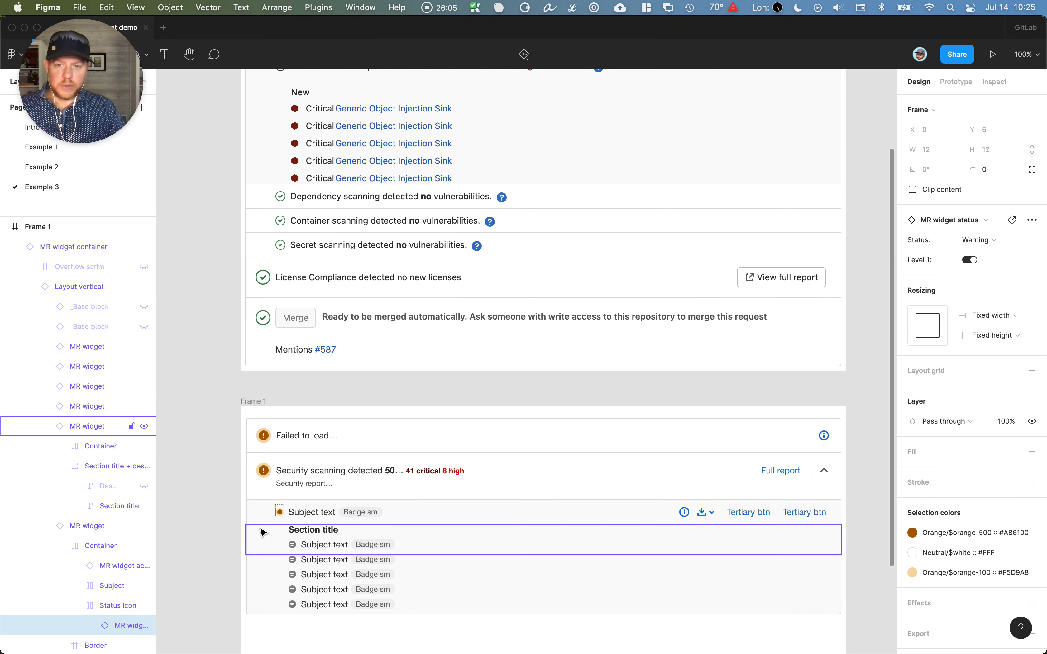
{"action": "left_click", "coordinate": [974, 262]}
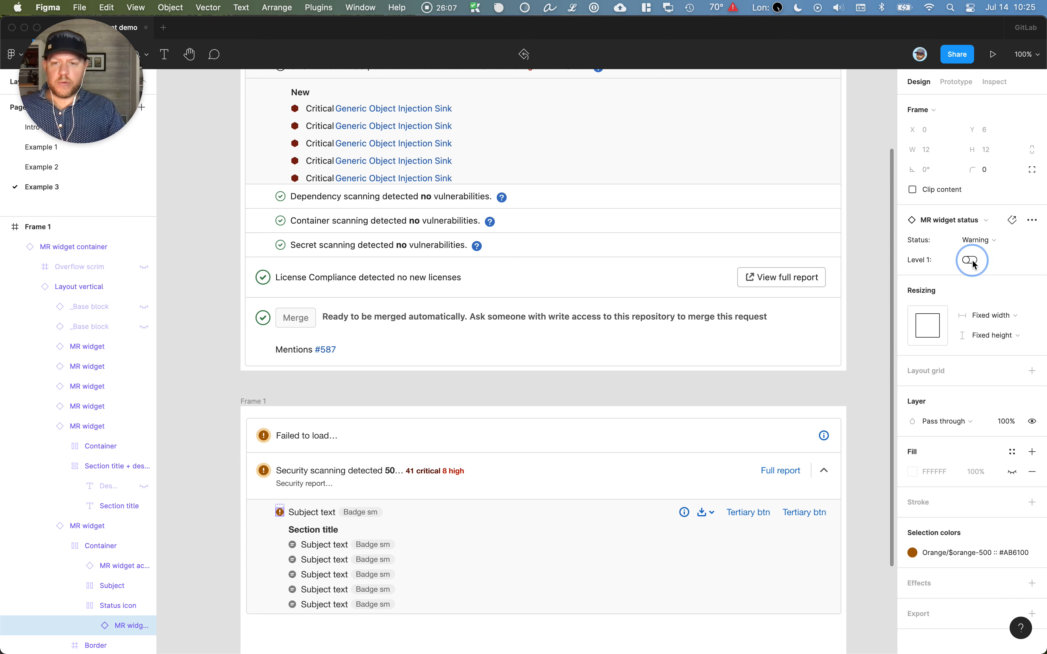
Hide the badge, download dropdown and both tertiary buttons in the nested level 2 warning row, keeping the info action
{"action": "double_click", "coordinate": [359, 515]}
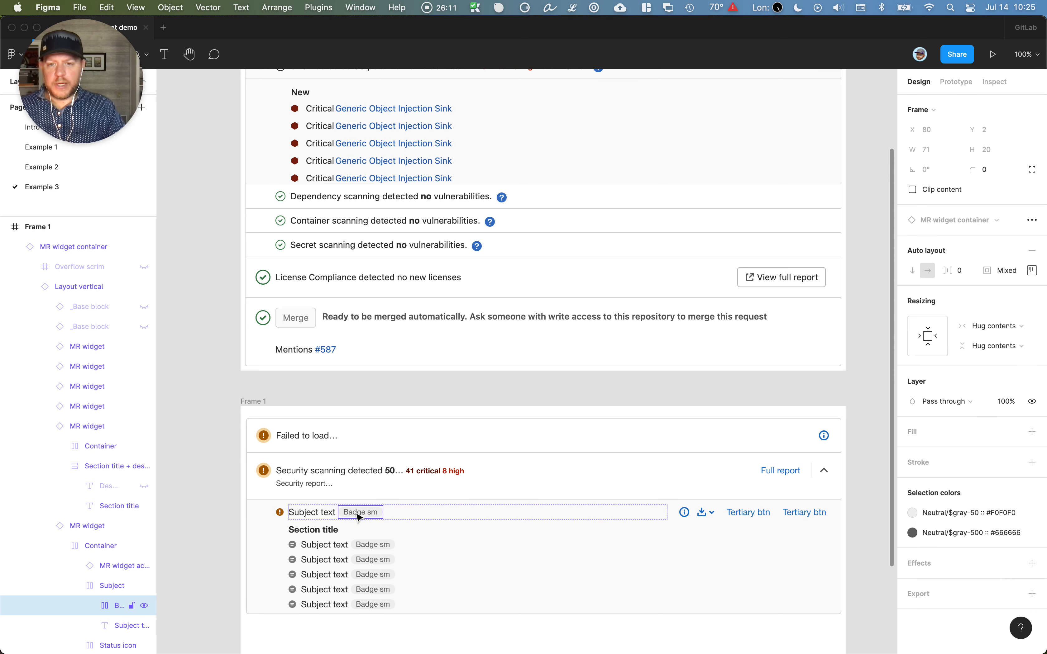
{"action": "key", "text": "BackSpace"}
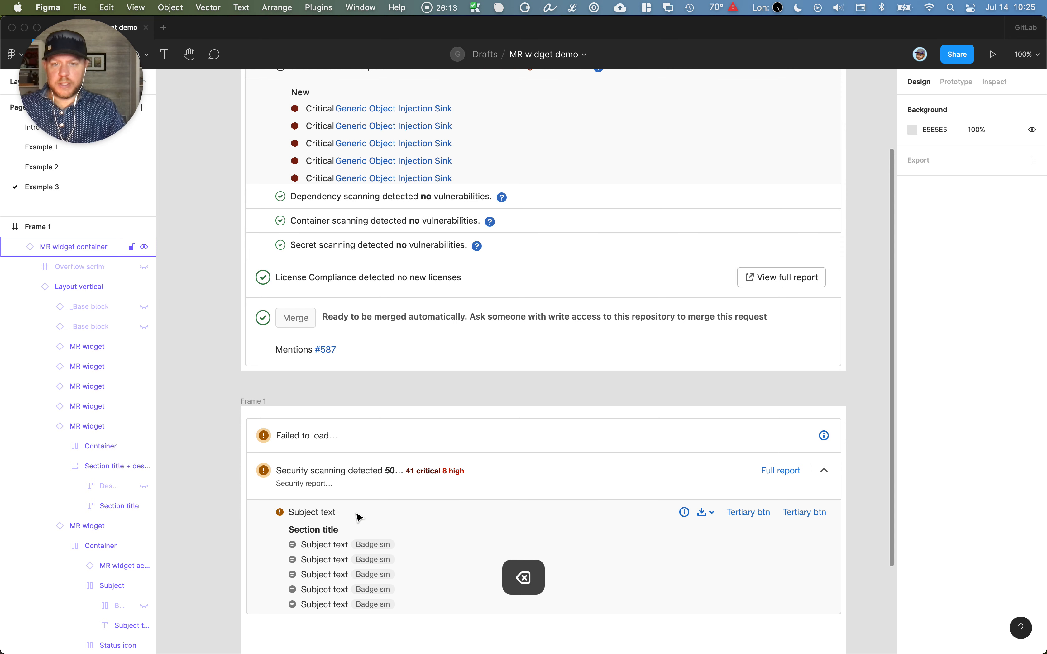
{"action": "scroll", "coordinate": [359, 517], "scroll_direction": "up", "scroll_amount": 5}
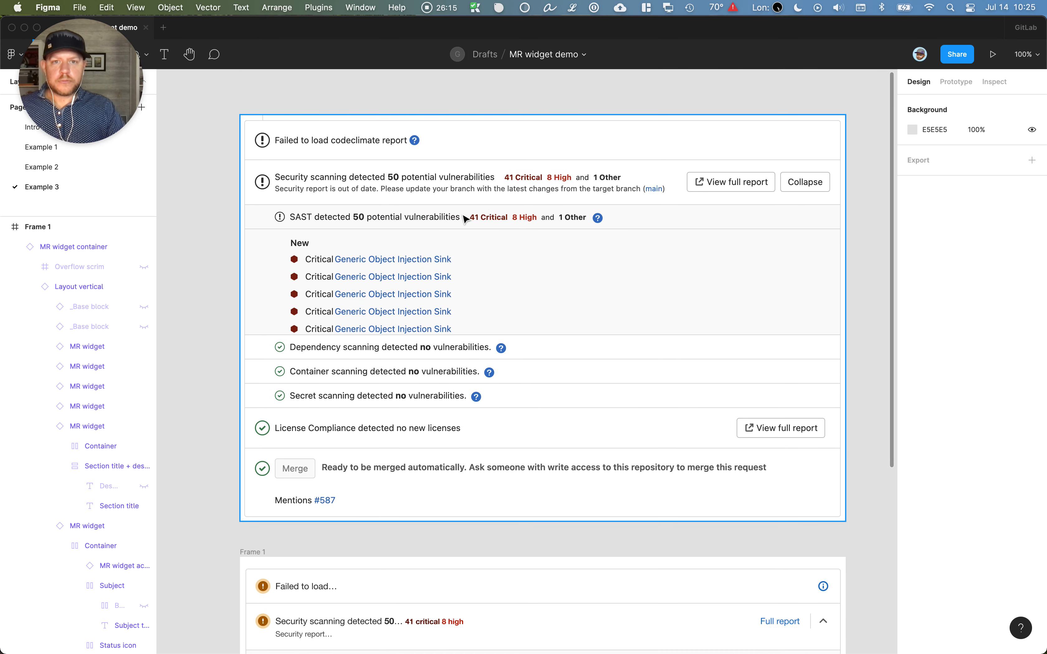
{"action": "scroll", "coordinate": [592, 355], "scroll_direction": "down", "scroll_amount": 7}
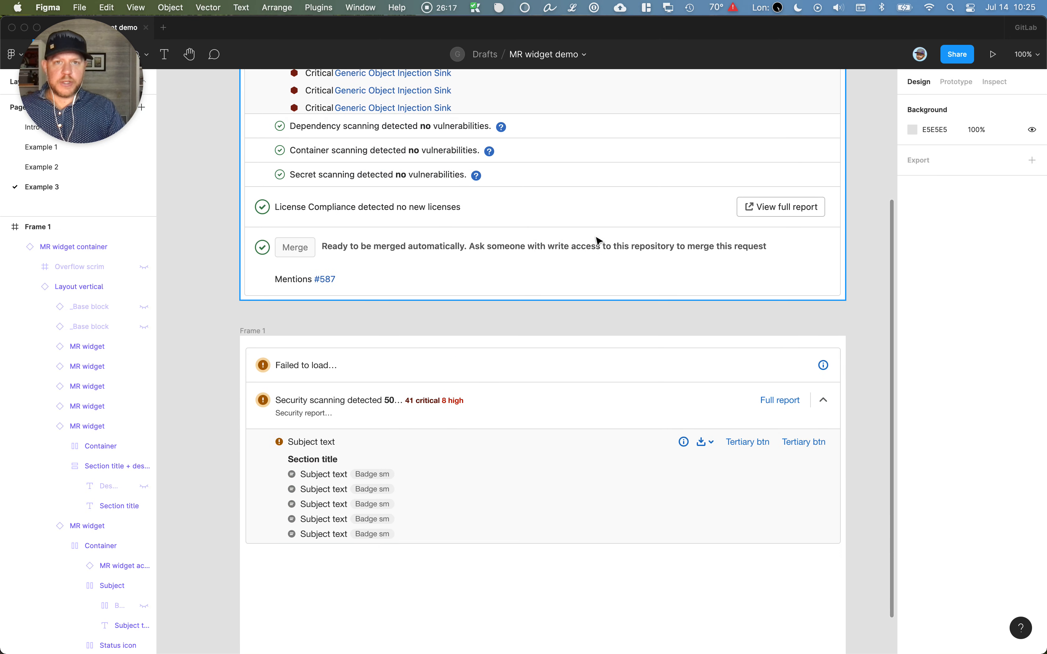
{"action": "scroll", "coordinate": [571, 195], "scroll_direction": "up", "scroll_amount": 4}
{"action": "scroll", "coordinate": [692, 511], "scroll_direction": "down", "scroll_amount": 2}
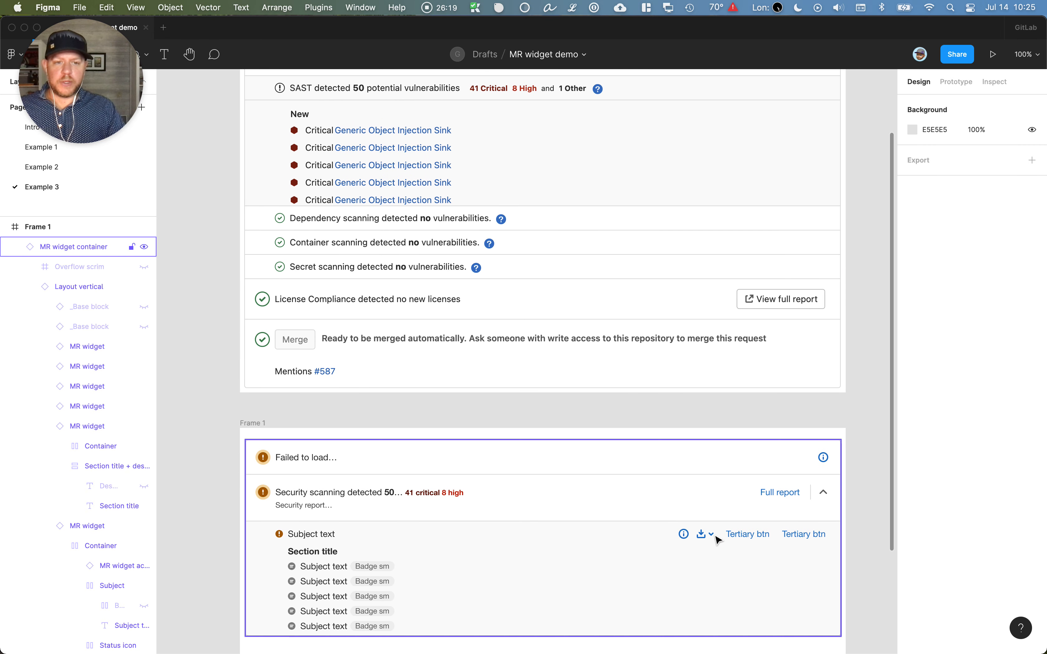
{"action": "left_click", "coordinate": [707, 539]}
{"action": "left_click", "coordinate": [708, 539]}
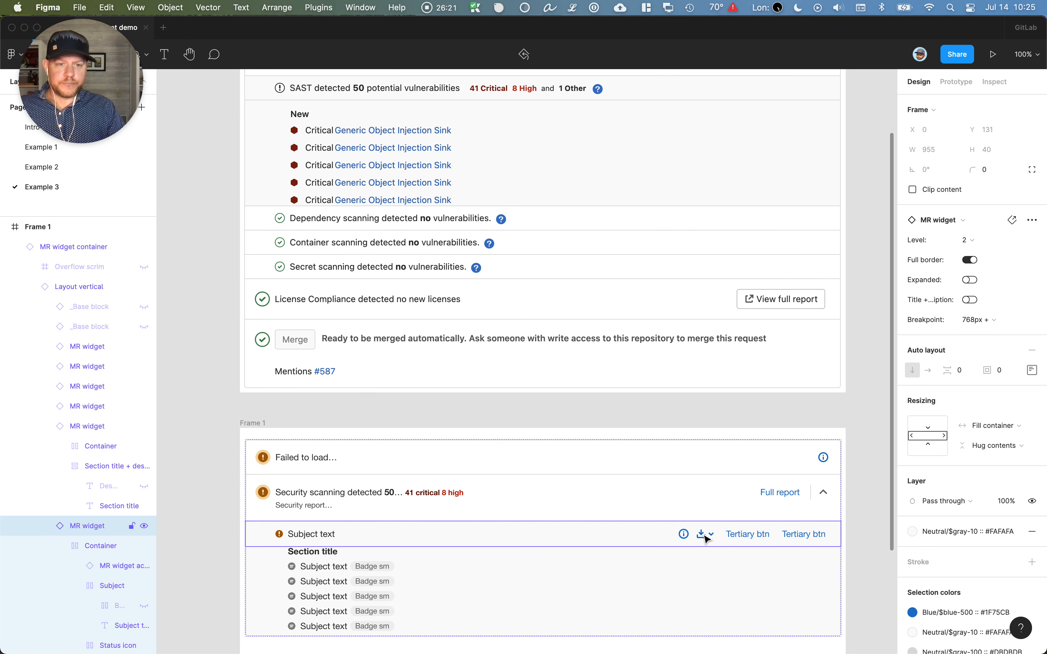
{"action": "left_click", "coordinate": [707, 539]}
{"action": "left_click", "coordinate": [705, 538]}
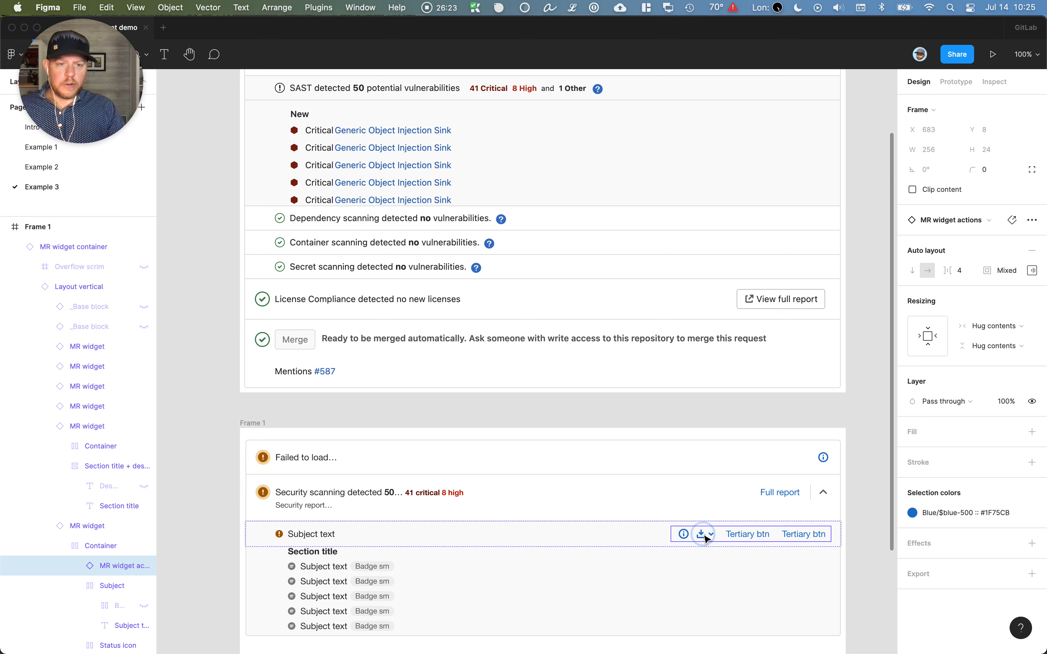
{"action": "left_click", "coordinate": [706, 538]}
{"action": "left_click", "coordinate": [742, 534], "text": "shift"}
{"action": "left_click", "coordinate": [803, 534], "text": "shift"}
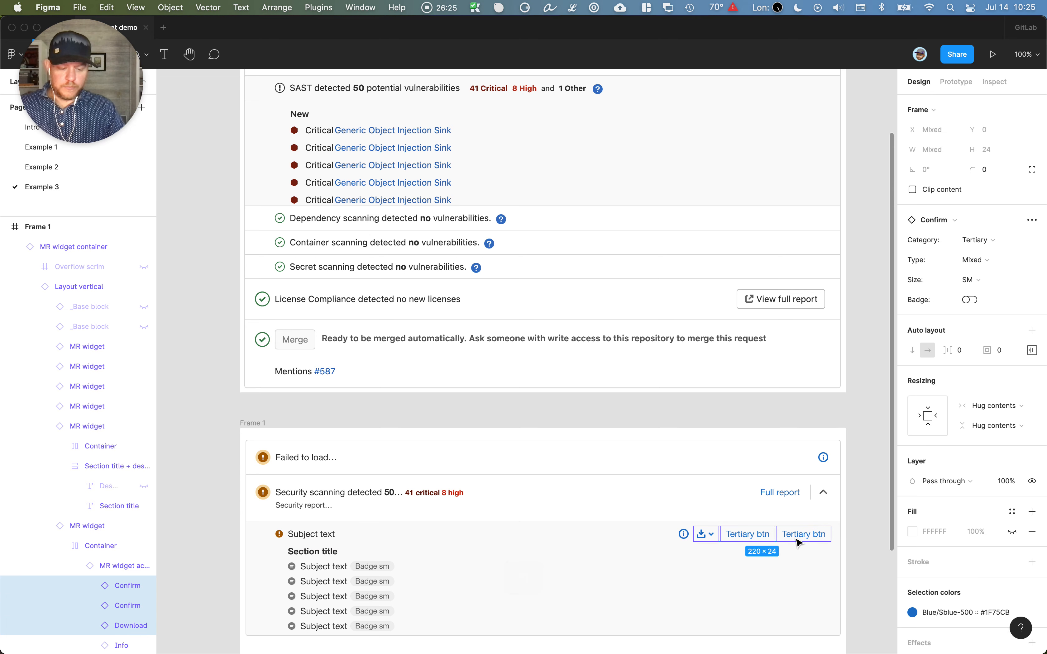
{"action": "key", "text": "BackSpace"}
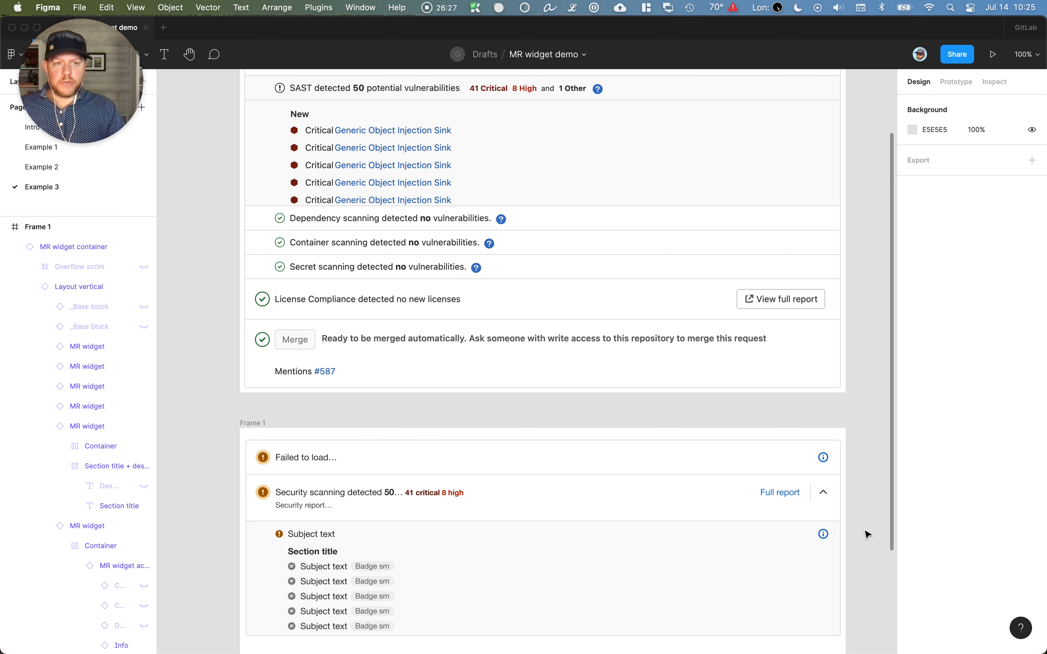
Replace the section title above the nested list items with "New"
{"action": "scroll", "coordinate": [868, 534], "scroll_direction": "down", "scroll_amount": 2}
{"action": "scroll", "coordinate": [868, 535], "scroll_direction": "up", "scroll_amount": 3}
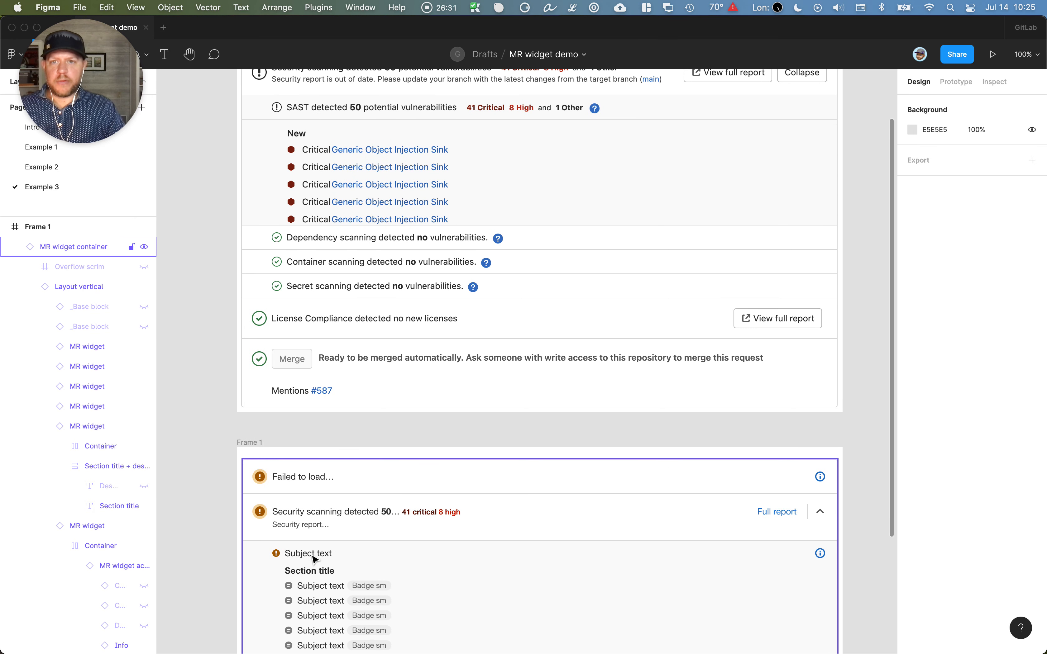
{"action": "scroll", "coordinate": [314, 559], "scroll_direction": "down", "scroll_amount": 2}
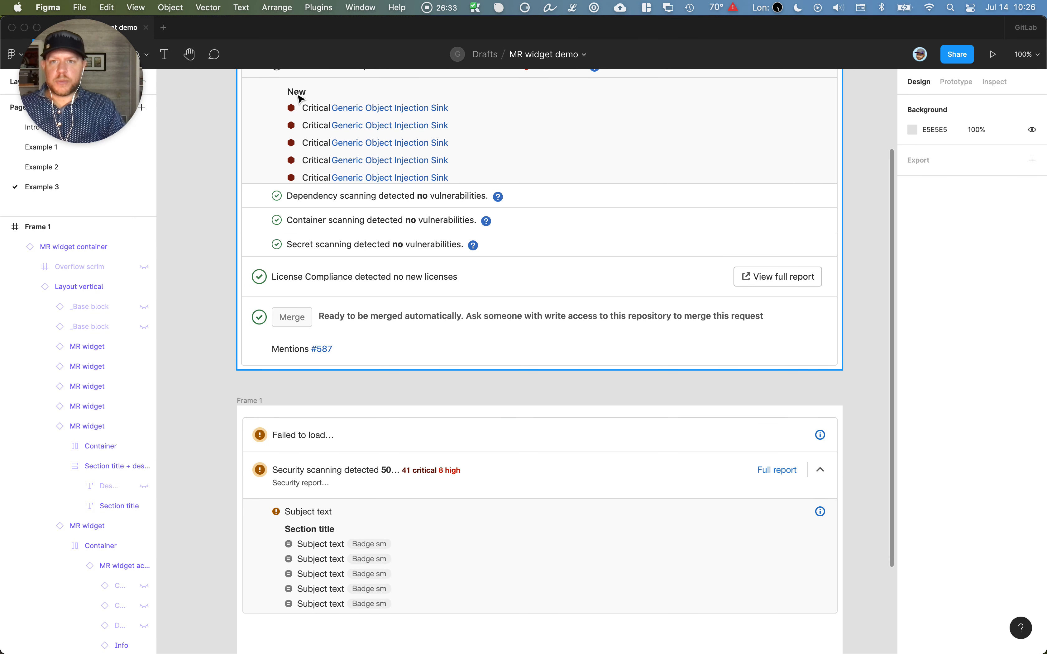
{"action": "left_click", "coordinate": [306, 531], "text": "super"}
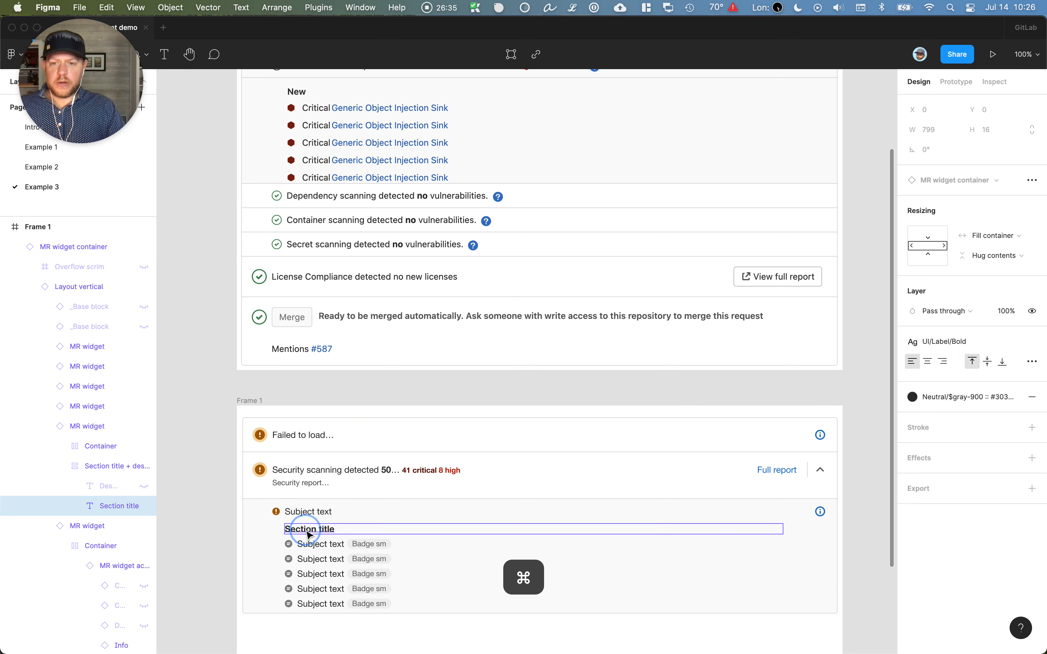
{"action": "key", "text": "t"}
{"action": "triple_click", "coordinate": [305, 530]}
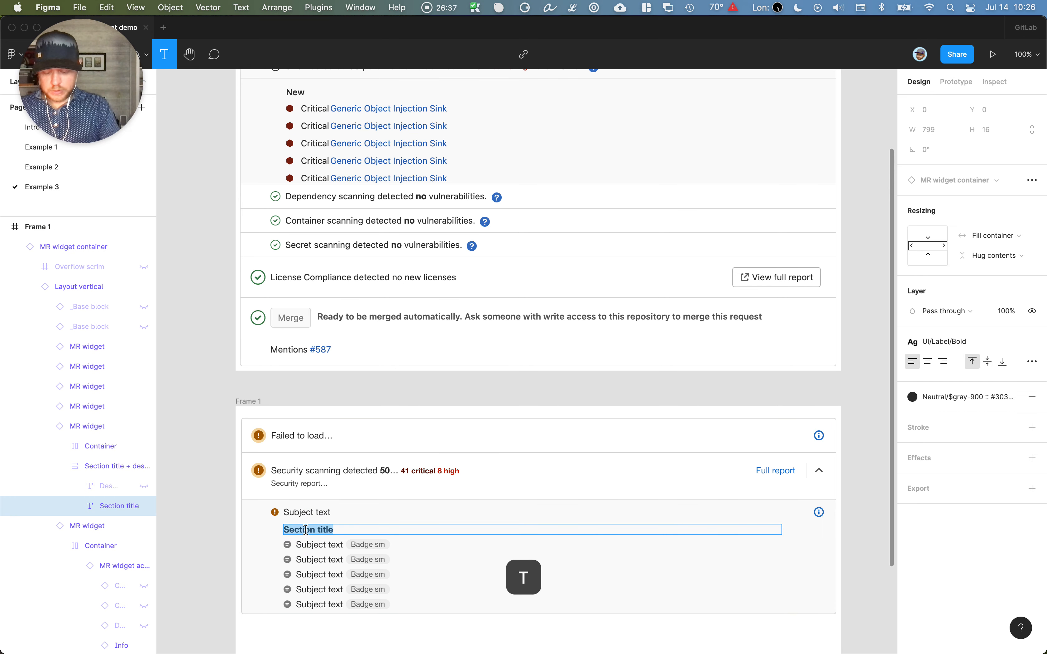
{"action": "type", "text": "N"}
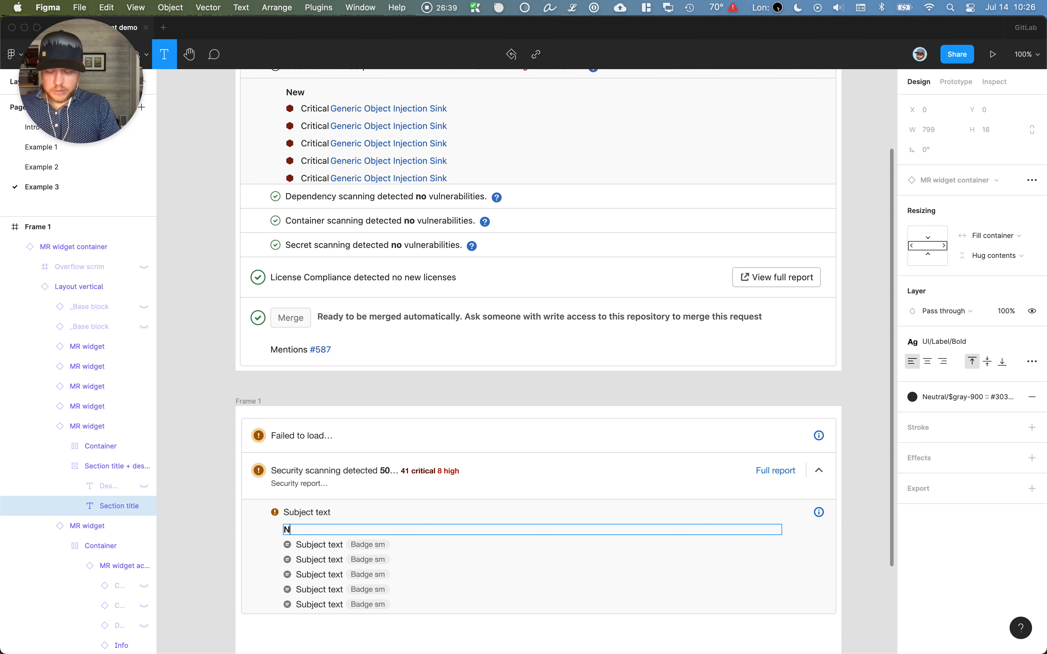
{"action": "type", "text": "ew"}
{"action": "key", "text": "Escape"}
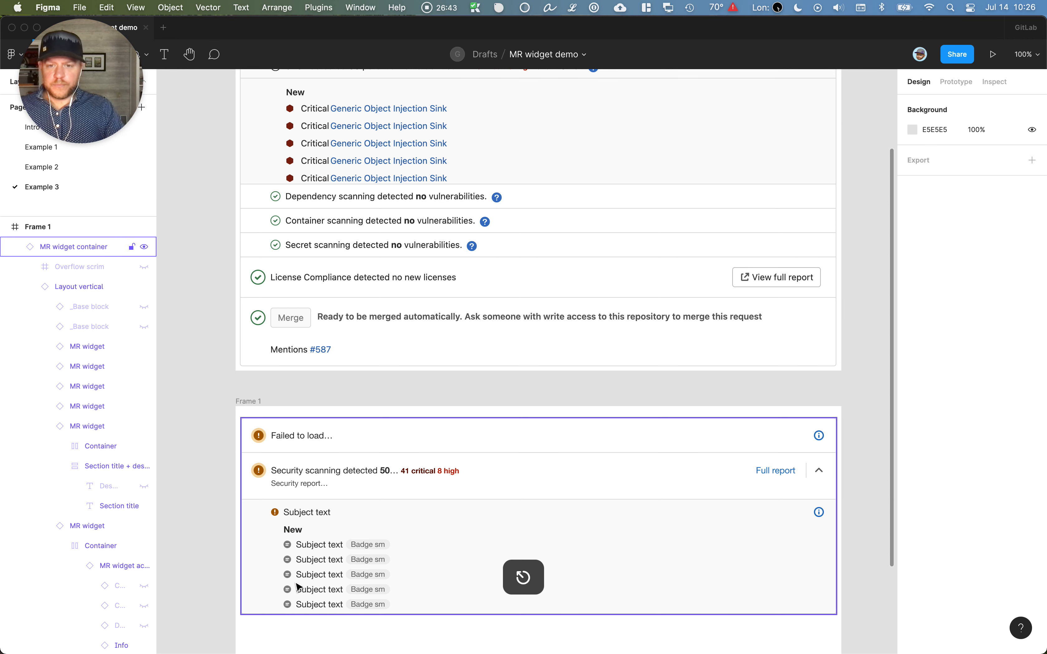
Hide the badge of the first list item under the "New" heading
{"action": "double_click", "coordinate": [366, 548]}
{"action": "double_click", "coordinate": [373, 545]}
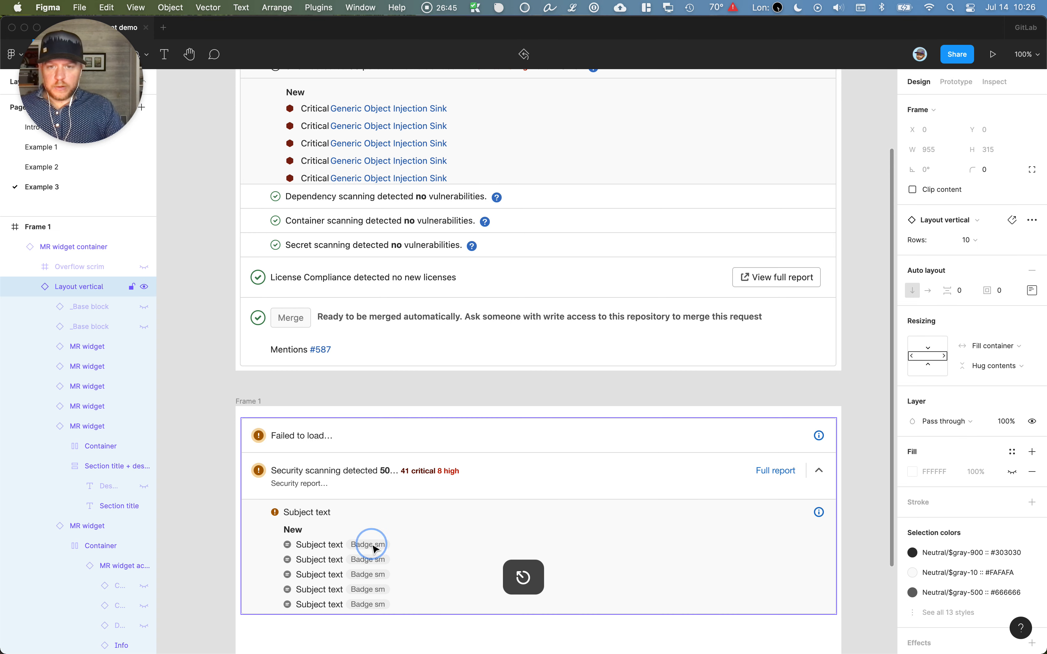
{"action": "double_click", "coordinate": [373, 545]}
{"action": "double_click", "coordinate": [374, 548]}
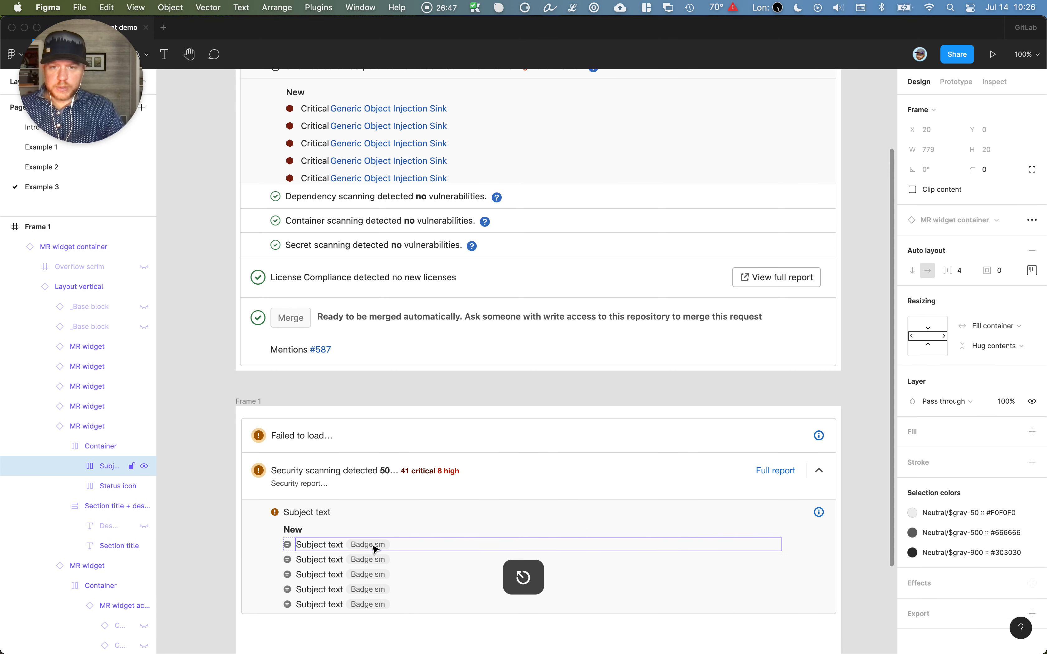
{"action": "double_click", "coordinate": [374, 549]}
{"action": "key", "text": "super+shift+h"}
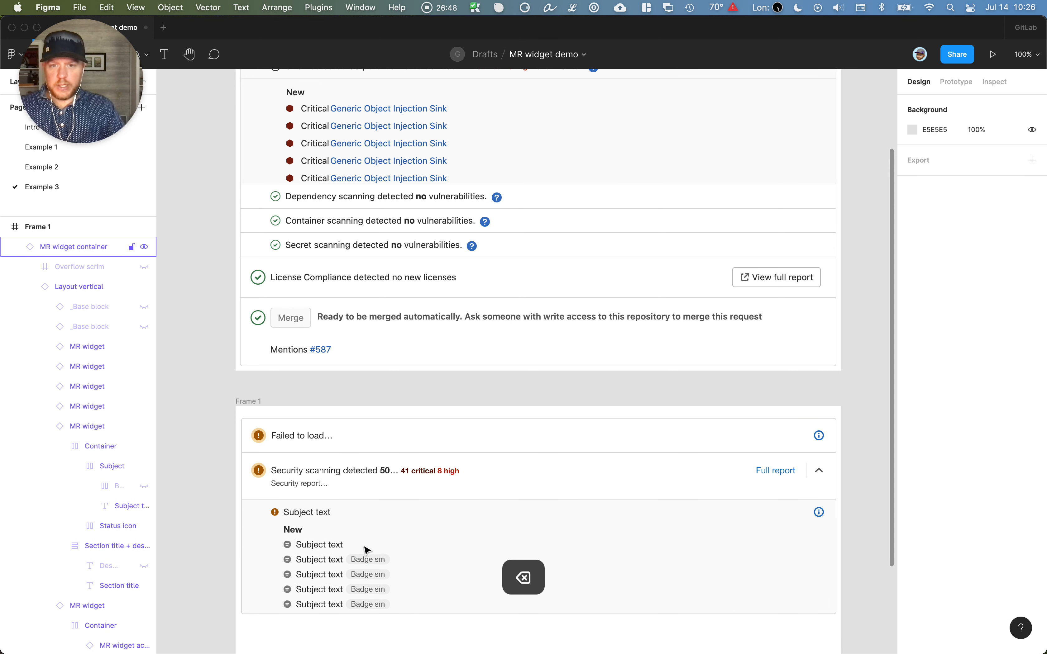
Replace the subject text of the first list item under "New" with "Critical"
{"action": "key", "text": "t"}
{"action": "left_click", "coordinate": [322, 545]}
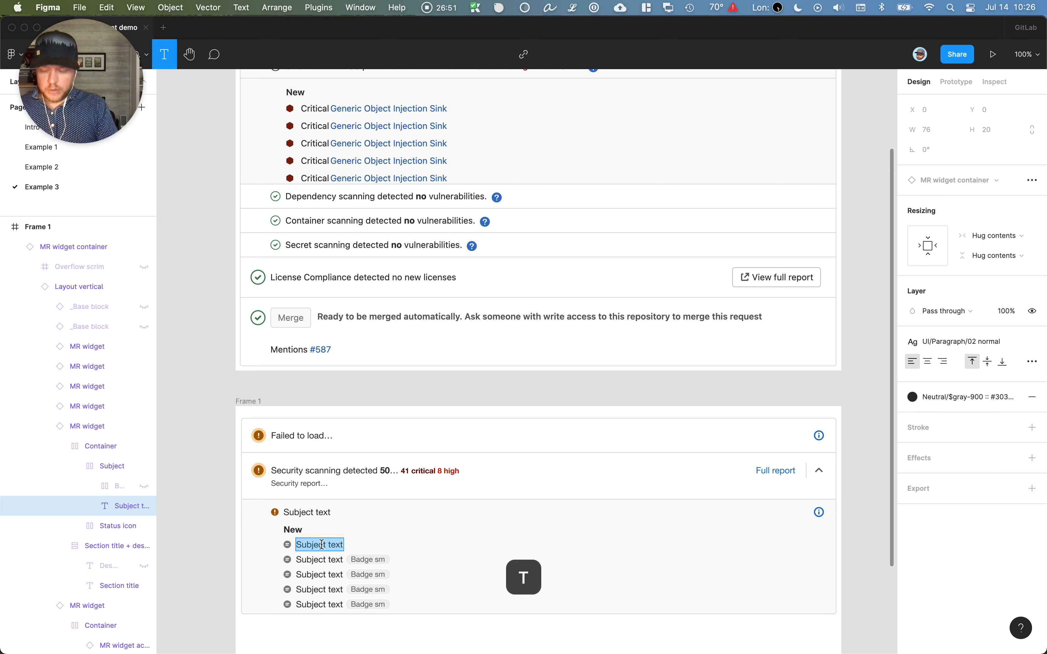
{"action": "type", "text": "Critical"}
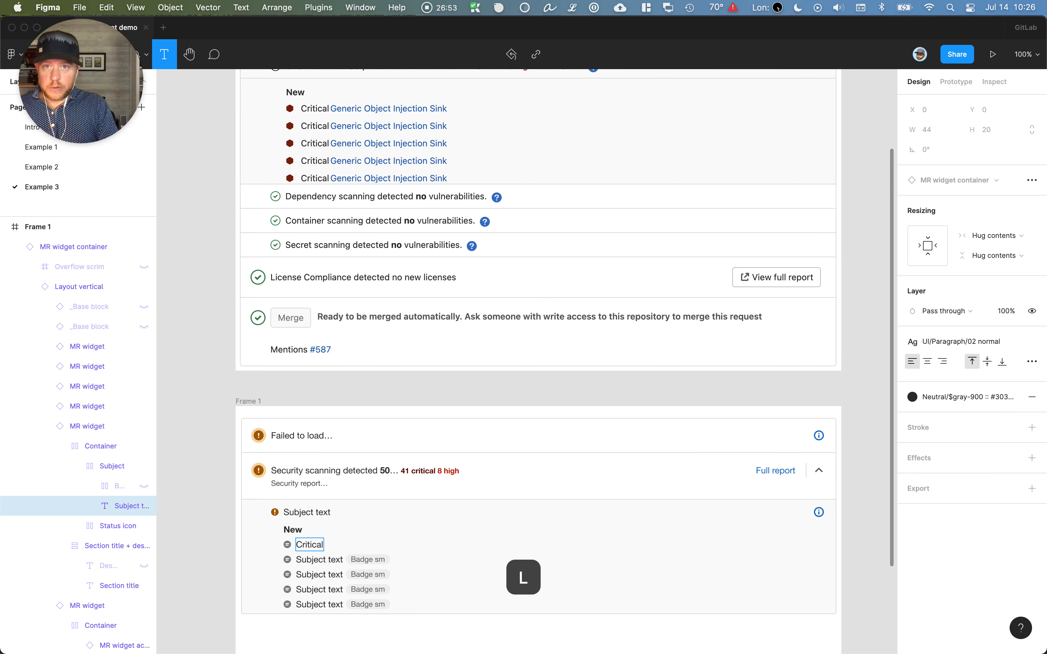
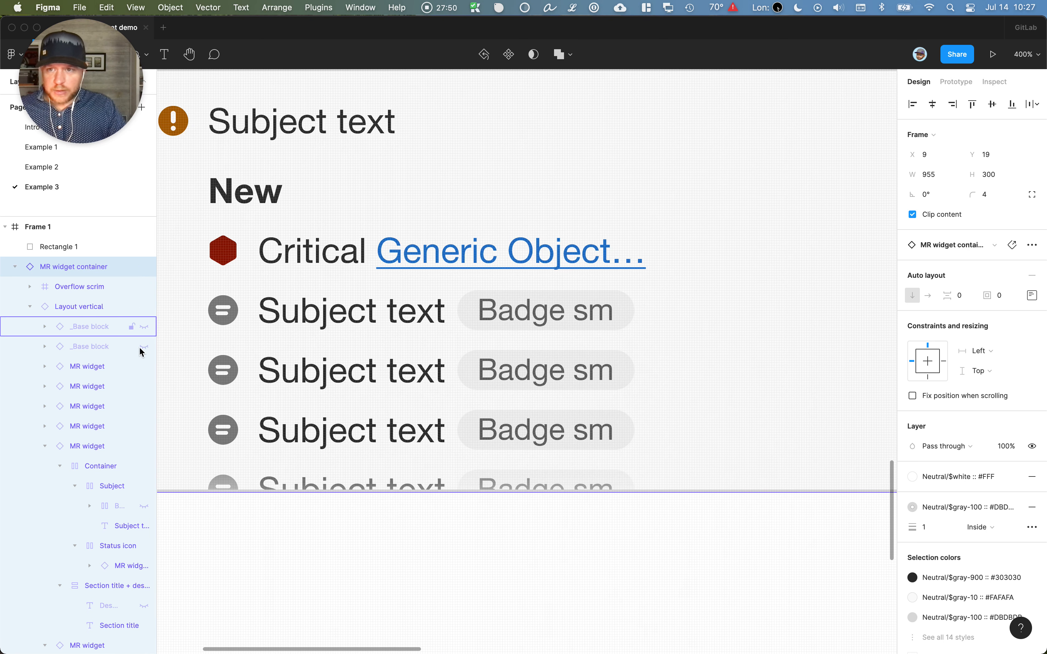
Toggle the Overflow scrim layer's visibility to compare the MR widget container with and without the fade
{"action": "left_click", "coordinate": [143, 288]}
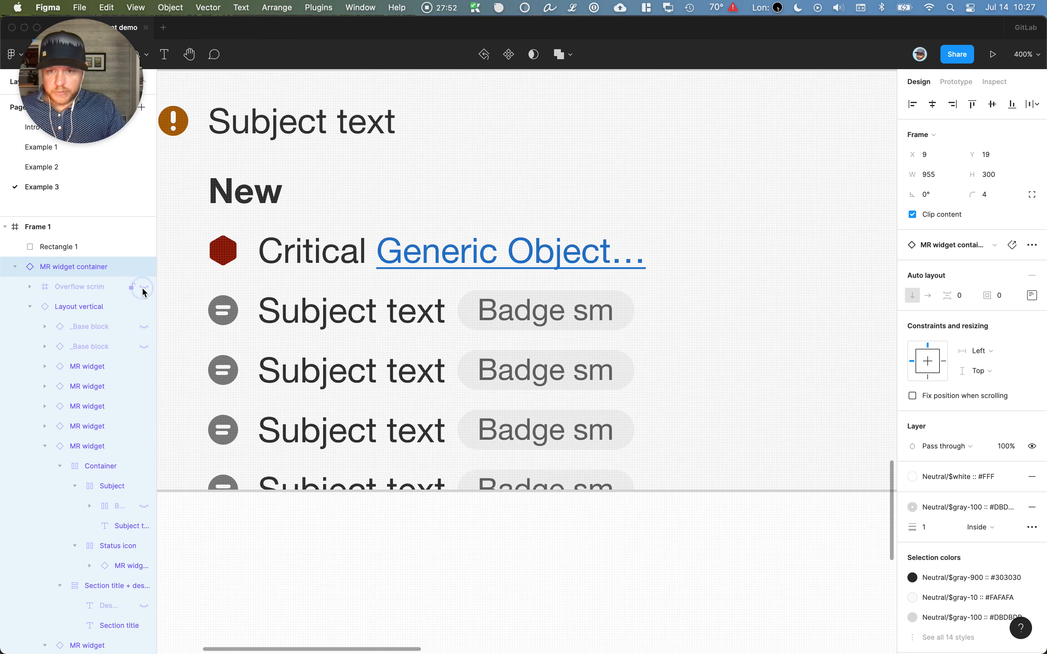
{"action": "left_click", "coordinate": [143, 288]}
{"action": "left_click", "coordinate": [142, 288]}
{"action": "left_click", "coordinate": [143, 288]}
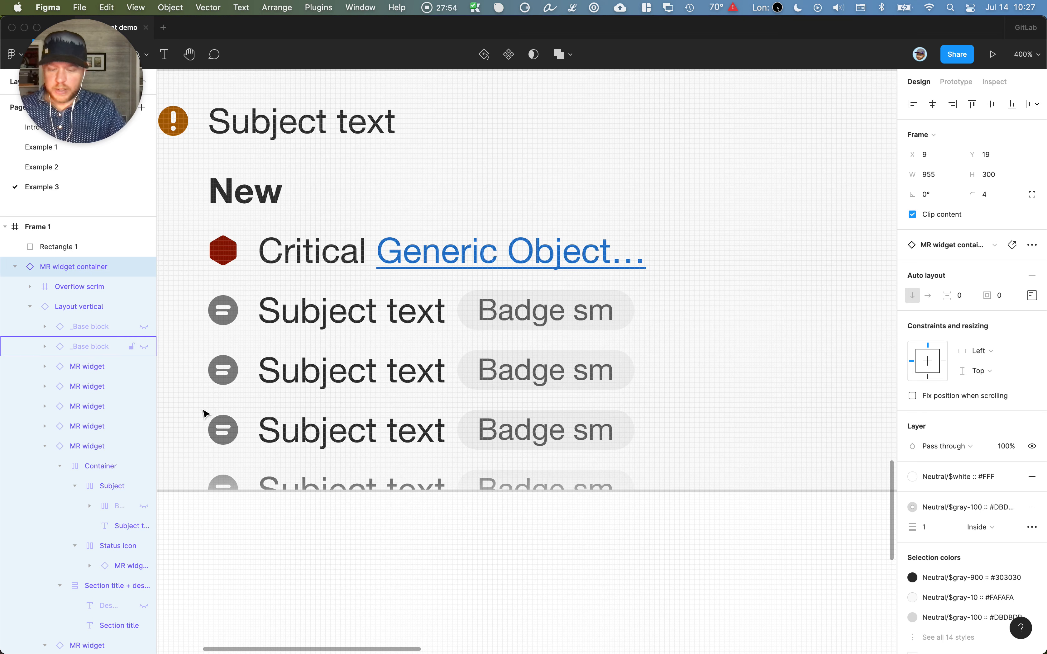
Delete the grey rectangle covering part of the nested rows in the MR widget container
{"action": "key", "text": "super+minus"}
{"action": "key", "text": "super+minus"}
{"action": "left_click", "coordinate": [546, 467]}
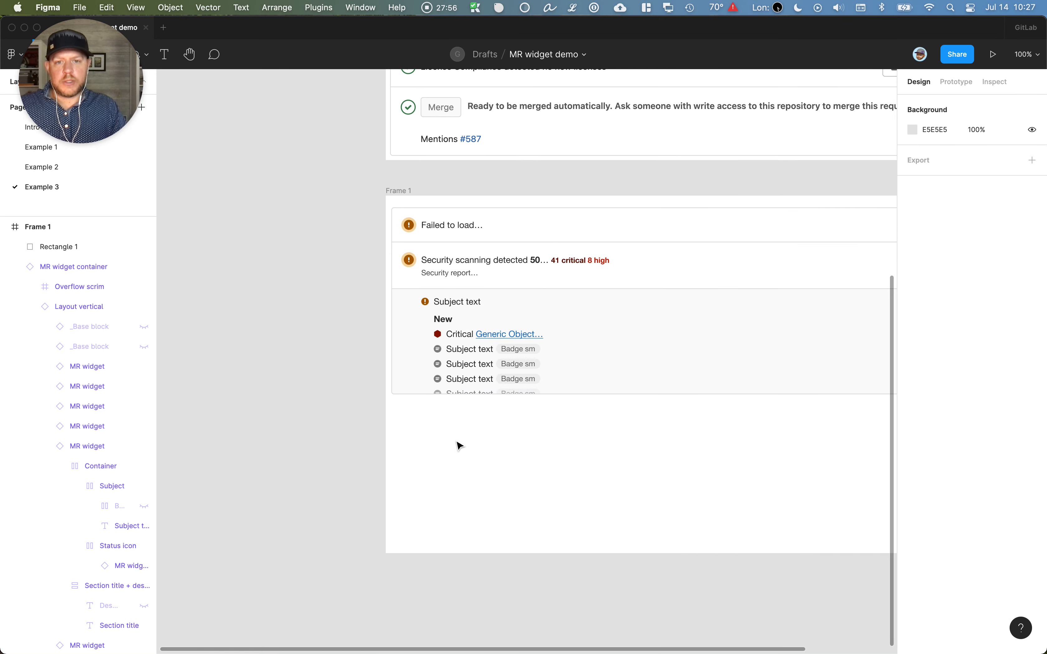
{"action": "scroll", "coordinate": [460, 444], "scroll_direction": "right", "scroll_amount": 5}
{"action": "left_click", "coordinate": [691, 345]}
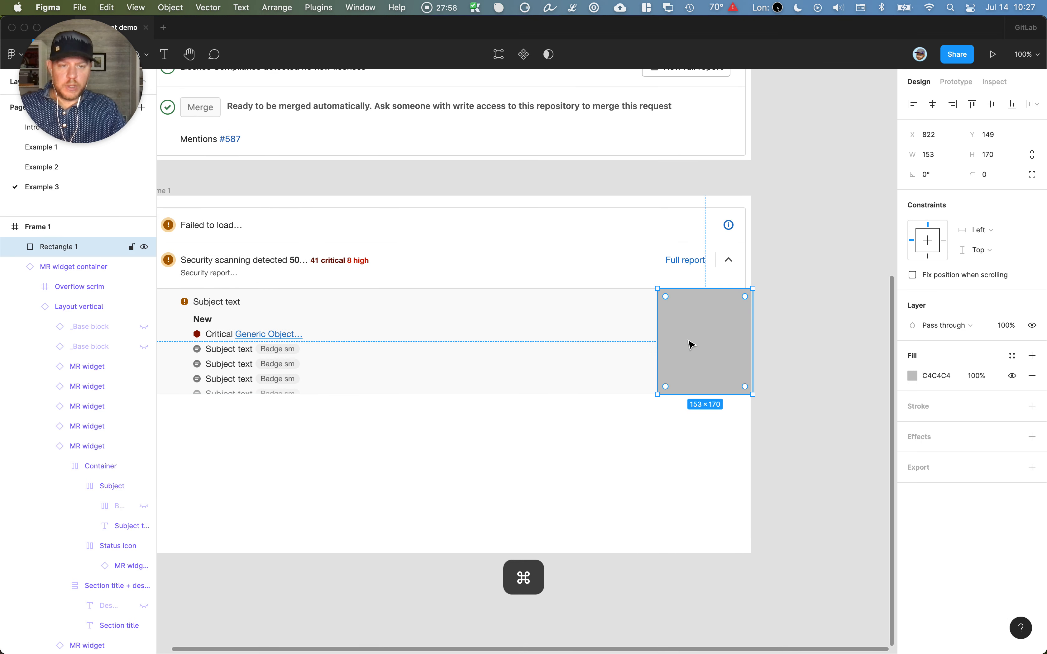
{"action": "key", "text": "BackSpace"}
{"action": "scroll", "coordinate": [673, 402], "scroll_direction": "left", "scroll_amount": 4}
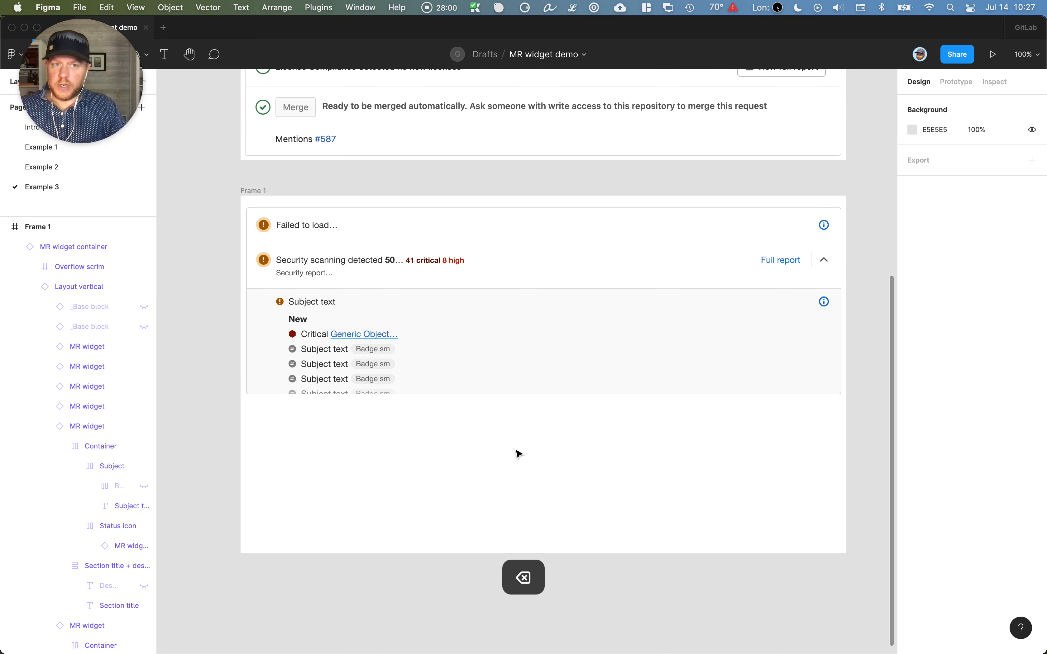
{"action": "scroll", "coordinate": [508, 450], "scroll_direction": "up", "scroll_amount": 5}
{"action": "scroll", "coordinate": [458, 419], "scroll_direction": "up", "scroll_amount": 2}
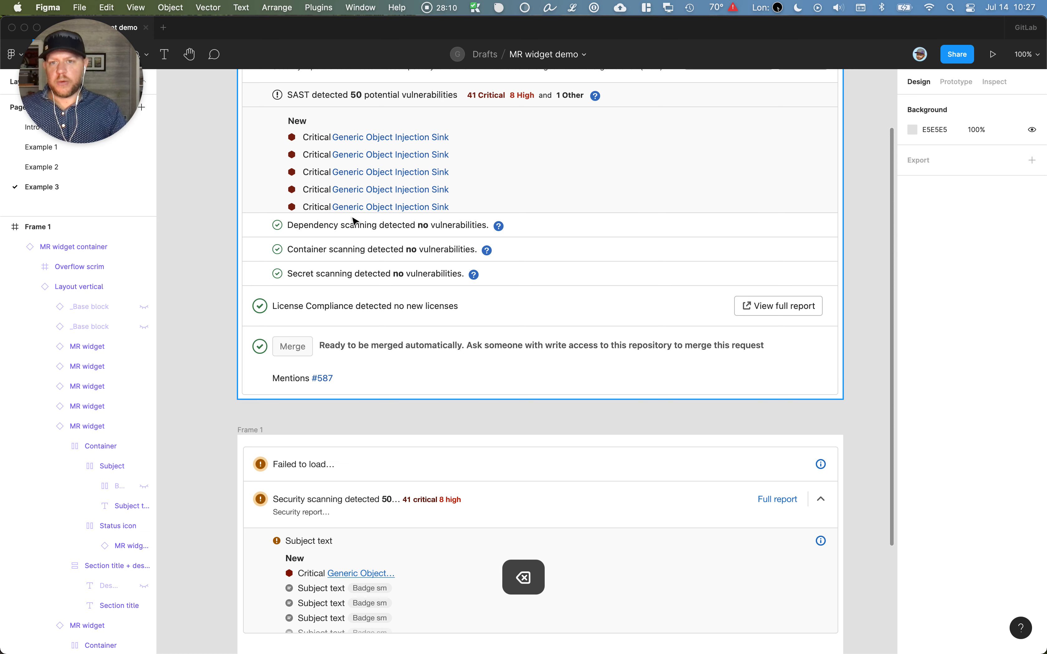
Add an MR widget container component to Frame 1, directly beneath the existing MR widget container
{"action": "scroll", "coordinate": [374, 297], "scroll_direction": "up", "scroll_amount": 5}
{"action": "scroll", "coordinate": [374, 297], "scroll_direction": "down", "scroll_amount": 10}
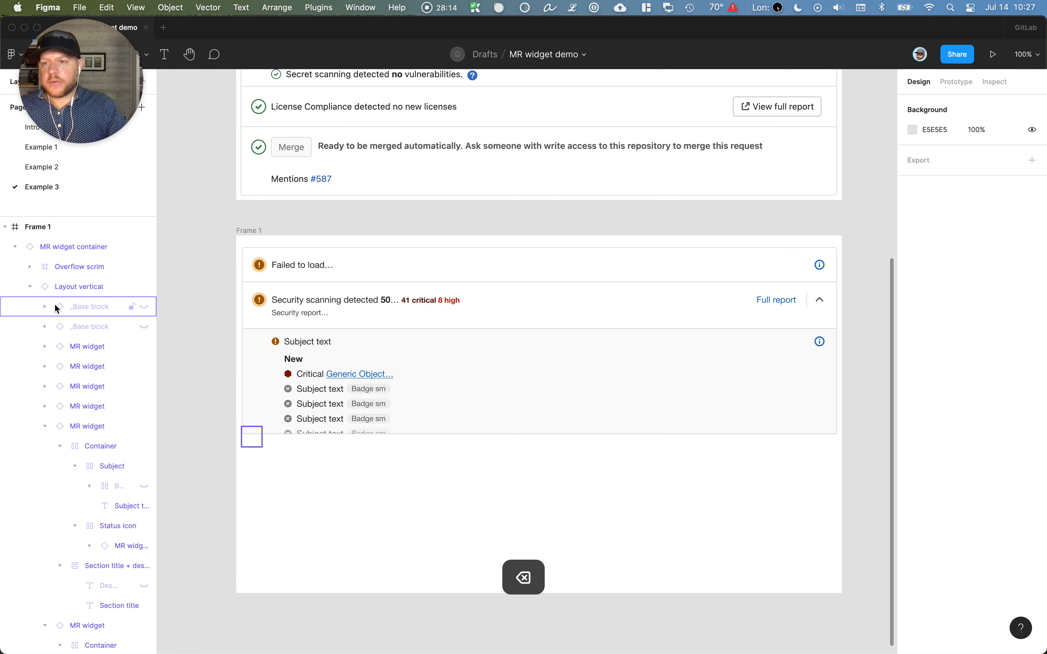
{"action": "left_click_drag", "start_coordinate": [81, 123], "coordinate": [79, 511]}
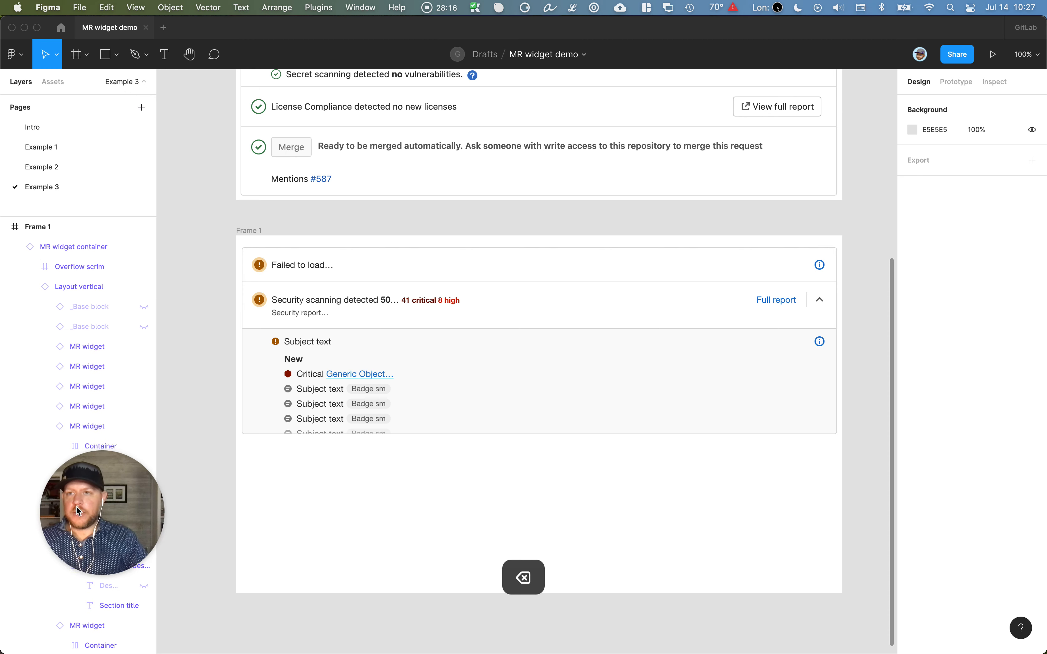
{"action": "left_click", "coordinate": [53, 84]}
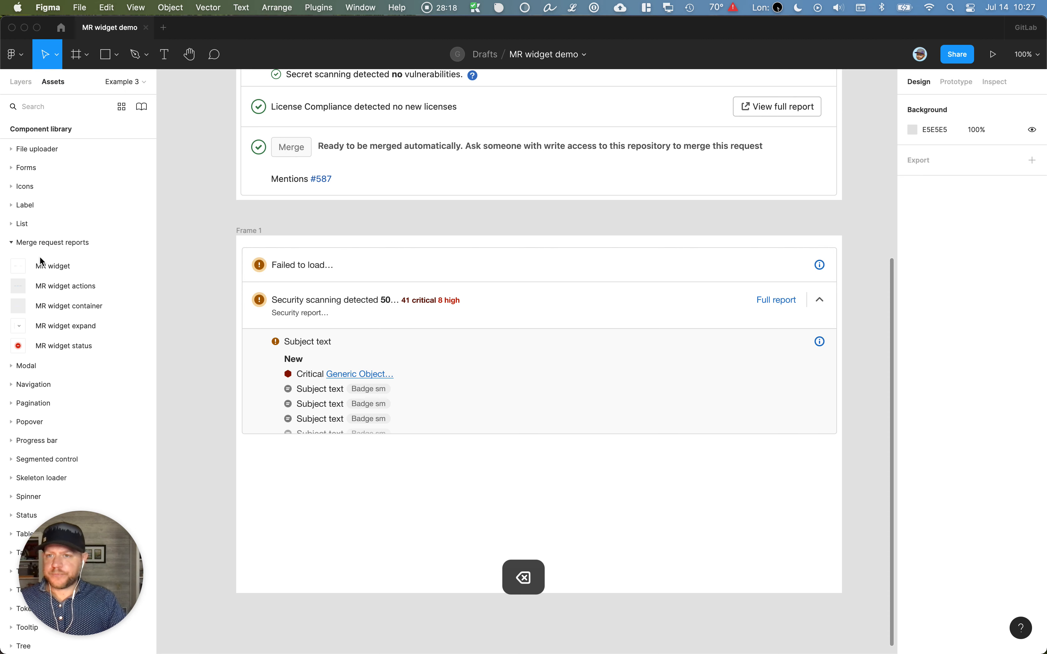
{"action": "left_click_drag", "start_coordinate": [64, 308], "coordinate": [424, 500]}
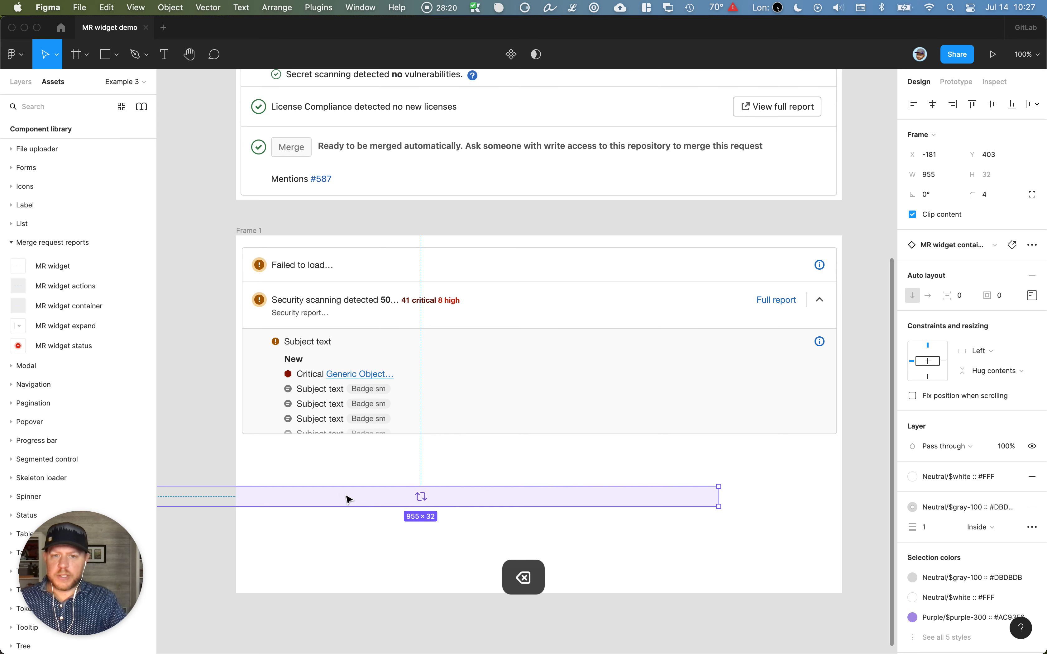
{"action": "left_click_drag", "start_coordinate": [349, 500], "coordinate": [464, 450]}
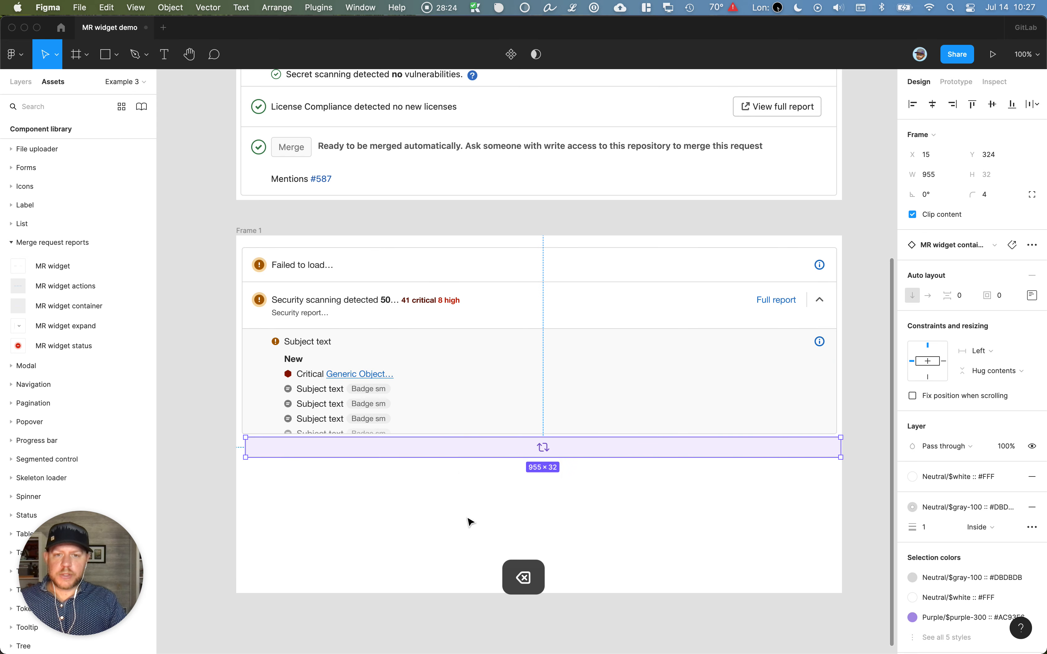
Set the vertical layout inside the new MR widget container to 4 rows
{"action": "scroll", "coordinate": [451, 474], "scroll_direction": "up", "scroll_amount": 8}
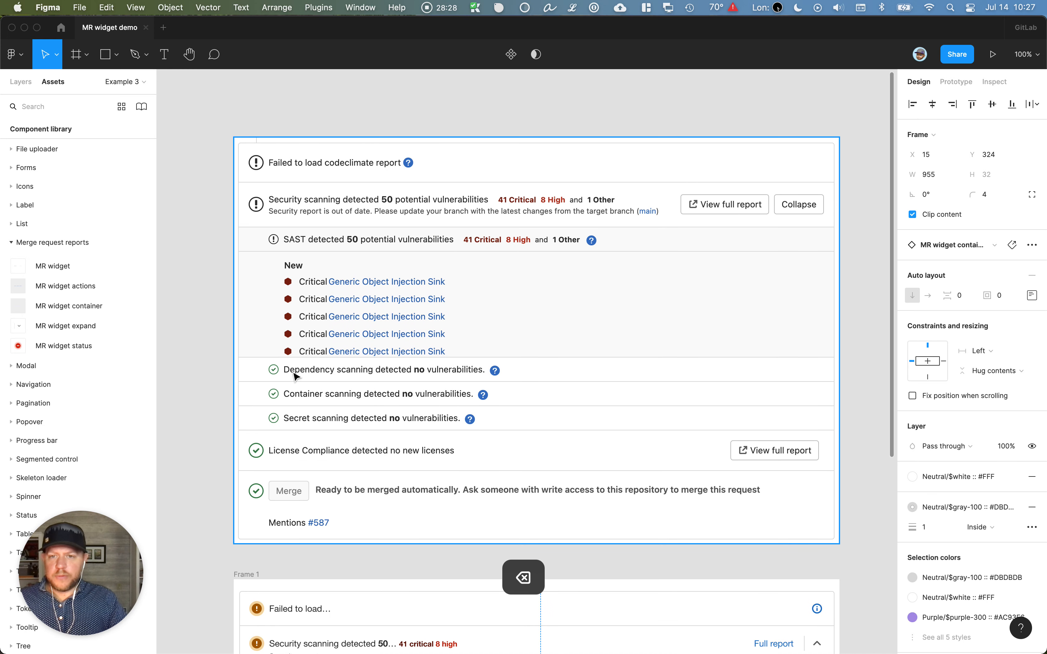
{"action": "scroll", "coordinate": [295, 377], "scroll_direction": "down", "scroll_amount": 10}
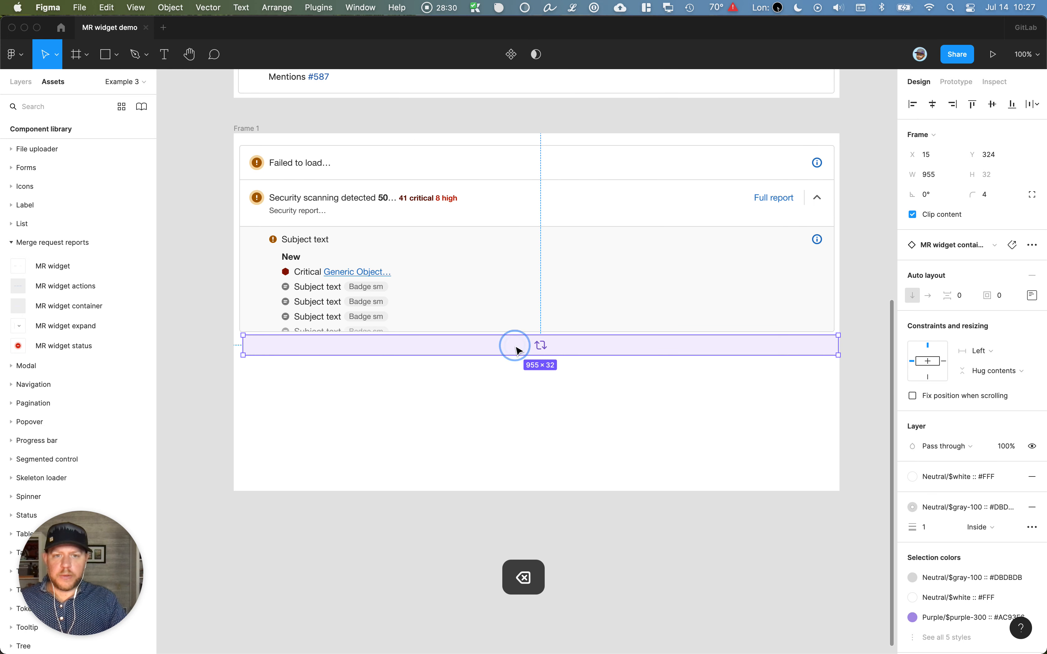
{"action": "left_click_drag", "start_coordinate": [516, 347], "coordinate": [517, 346]}
{"action": "scroll", "coordinate": [591, 338], "scroll_direction": "up", "scroll_amount": 4}
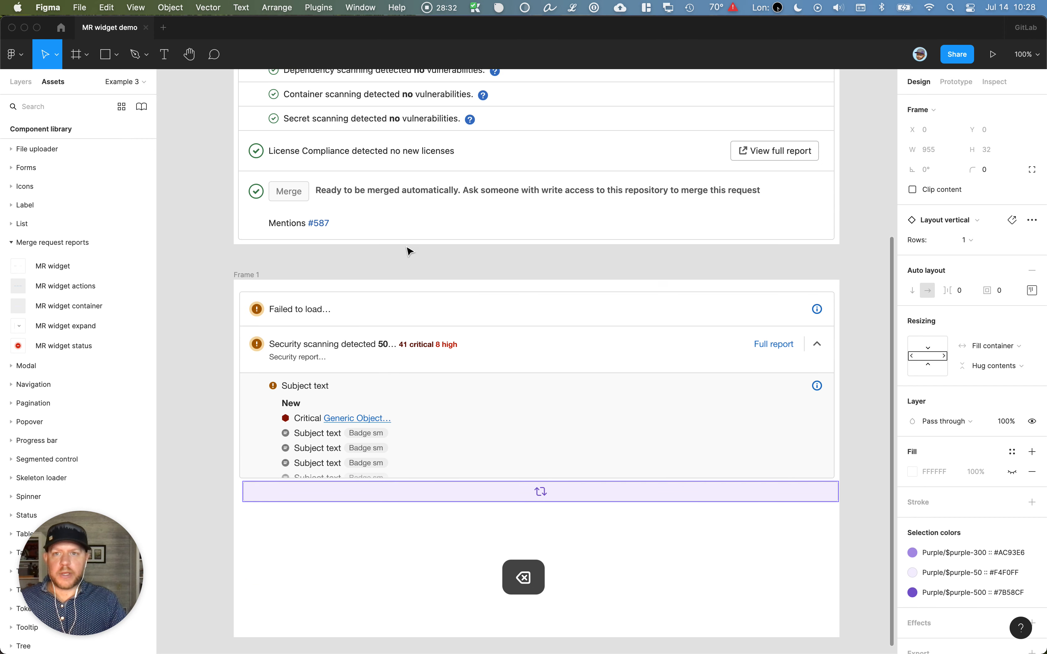
{"action": "scroll", "coordinate": [399, 263], "scroll_direction": "down", "scroll_amount": 3}
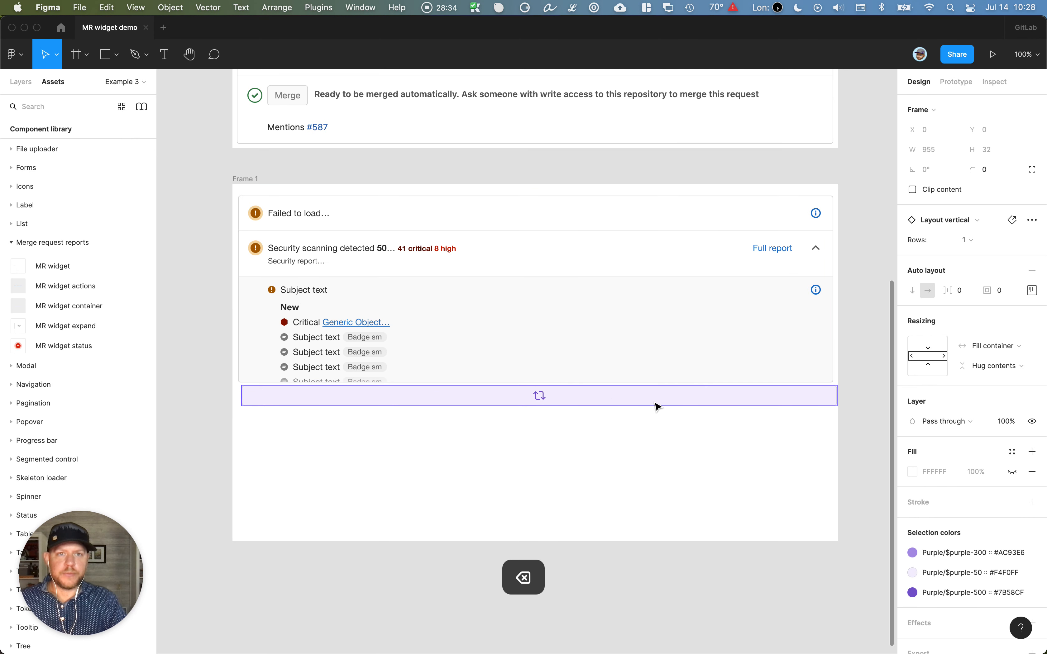
{"action": "left_click", "coordinate": [969, 240]}
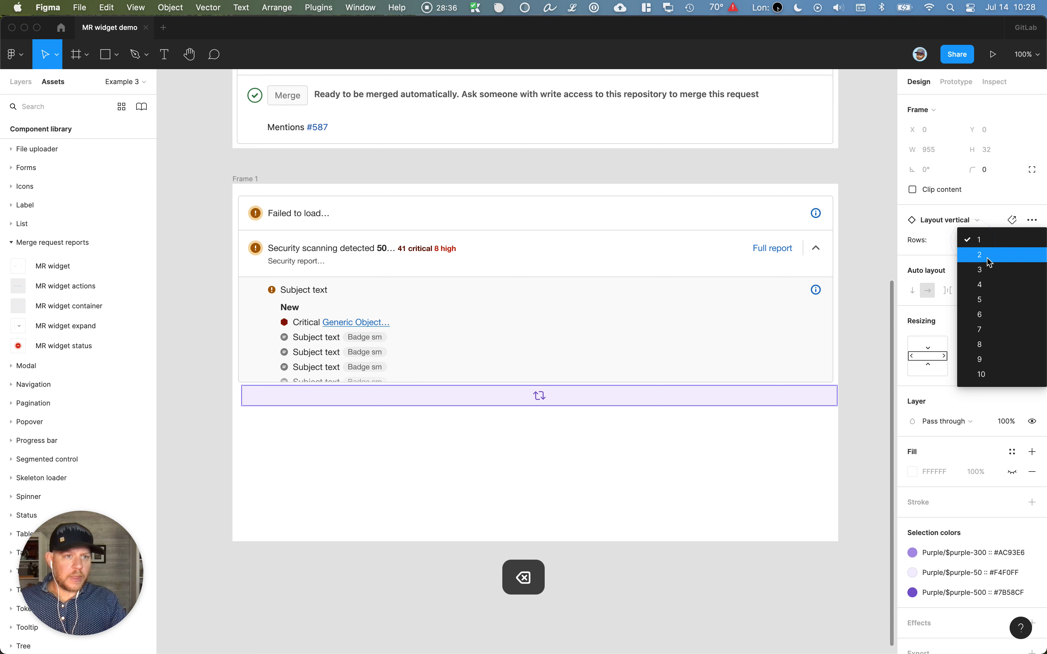
{"action": "left_click", "coordinate": [984, 286]}
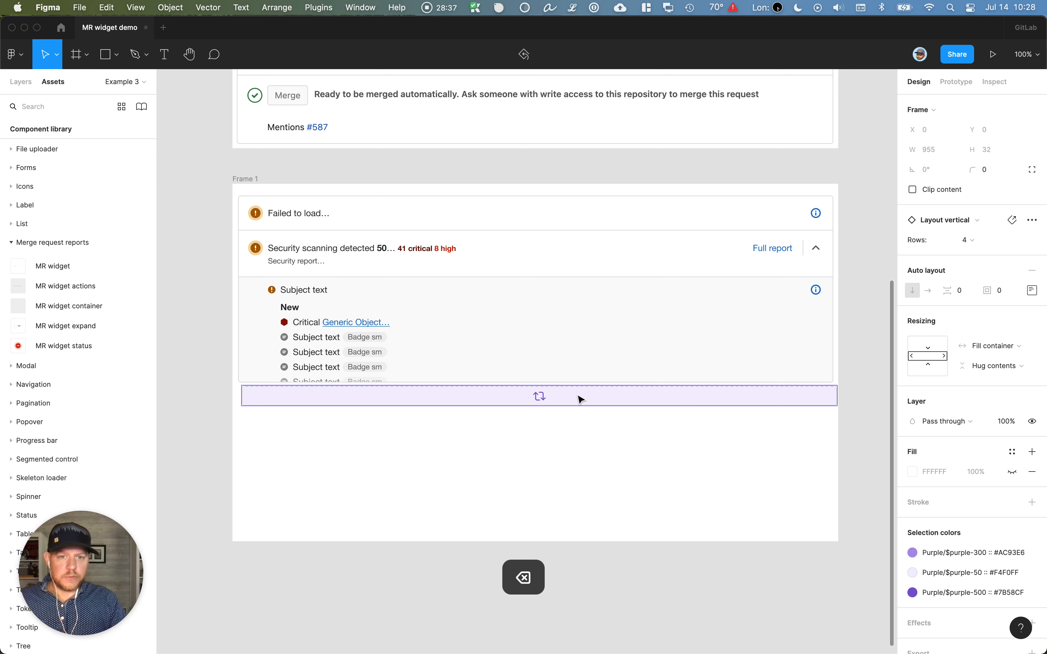
Make the new container's layout hug its four fixed-height base blocks and align the container with the one above
{"action": "left_click", "coordinate": [1009, 365]}
{"action": "left_click", "coordinate": [1009, 354]}
{"action": "left_click", "coordinate": [1012, 367]}
{"action": "left_click", "coordinate": [1011, 378]}
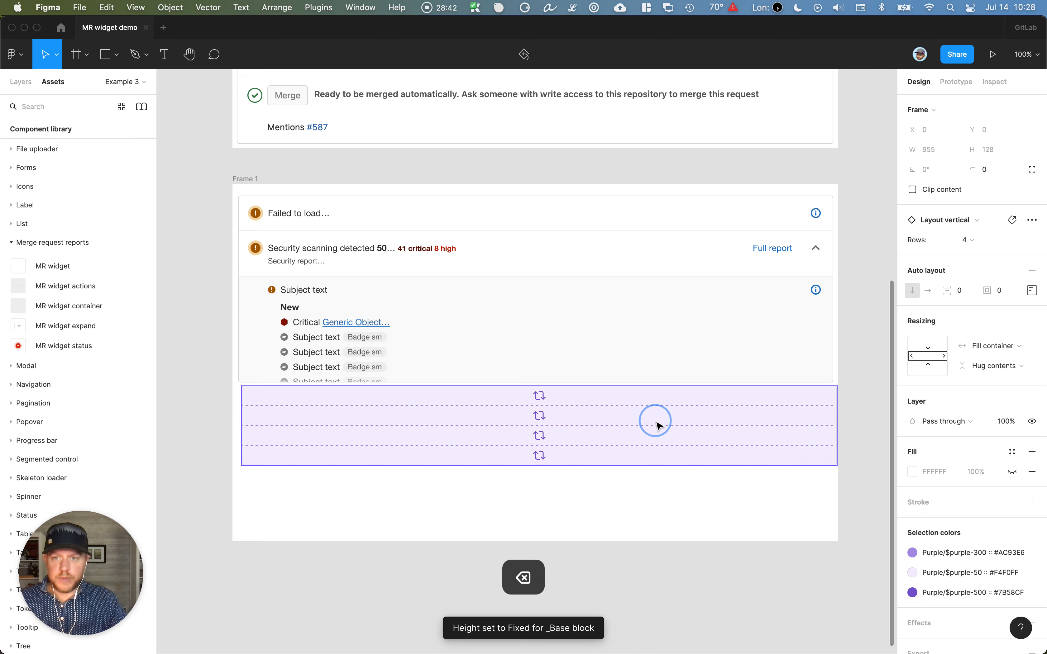
{"action": "key", "text": "Escape"}
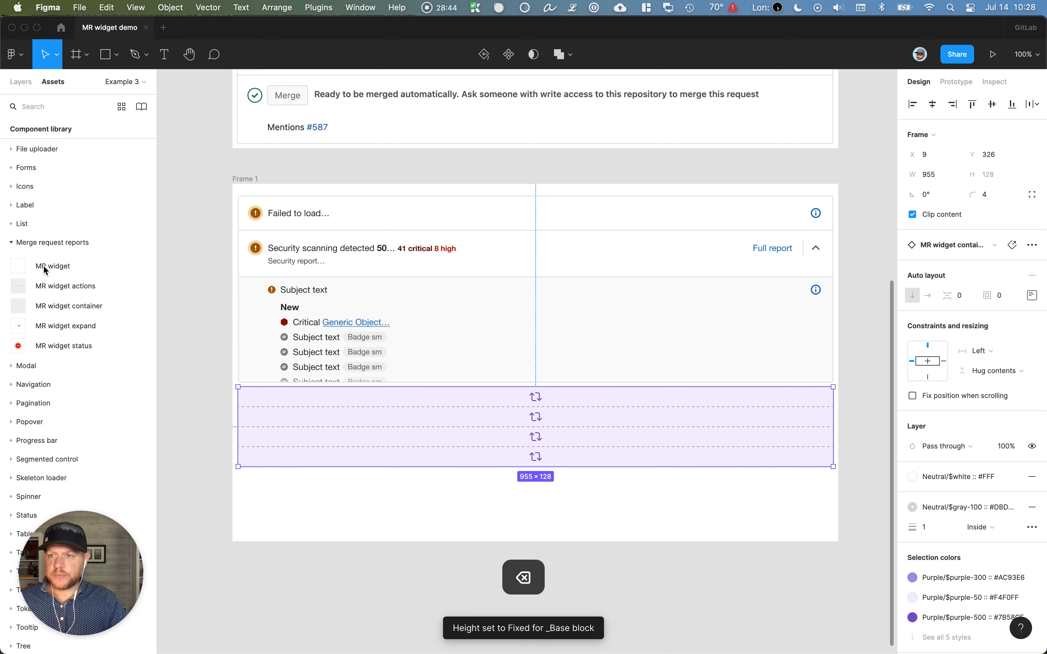
Swap each of the four placeholder blocks in the new container for an MR widget component
{"action": "left_click_drag", "start_coordinate": [22, 269], "coordinate": [299, 399]}
{"action": "left_click_drag", "start_coordinate": [20, 274], "coordinate": [275, 419]}
{"action": "left_click_drag", "start_coordinate": [149, 348], "coordinate": [292, 439]}
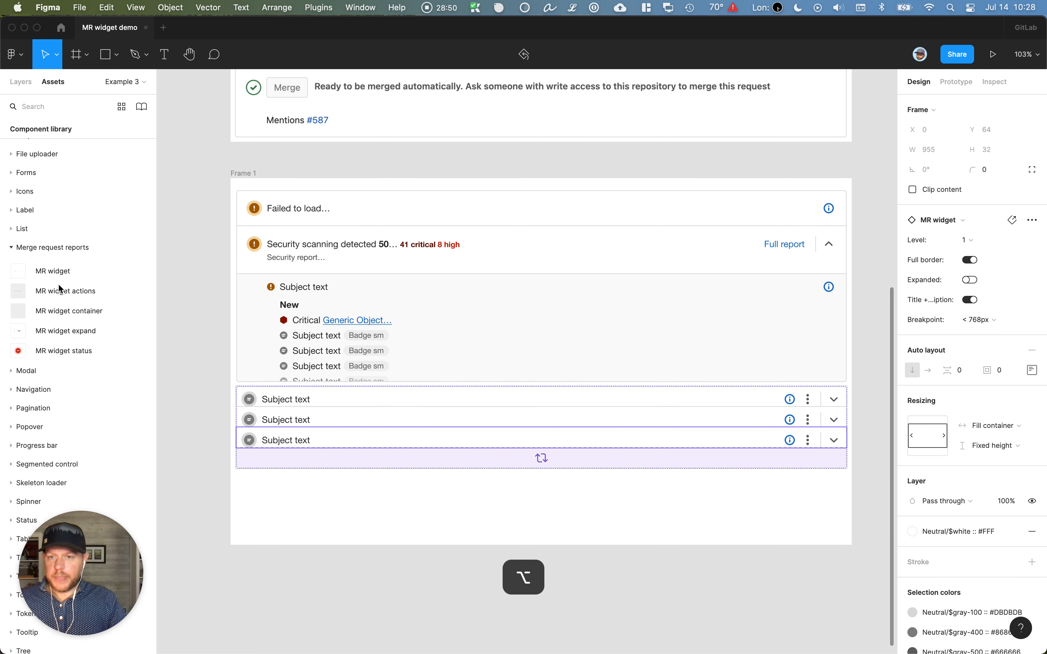
{"action": "left_click_drag", "start_coordinate": [18, 271], "coordinate": [316, 462]}
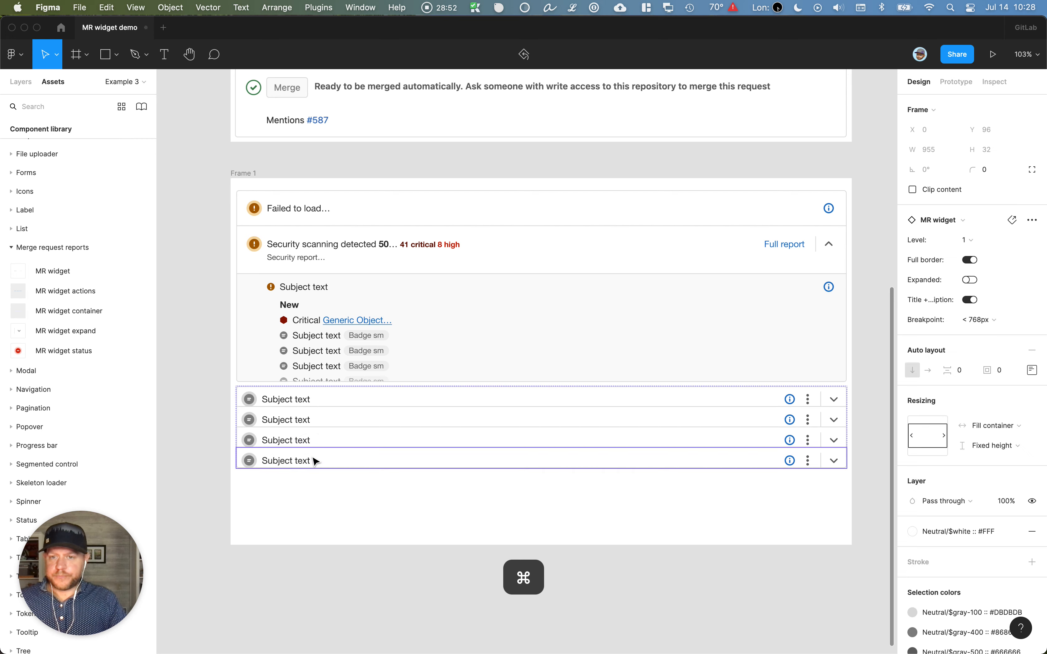
Set all four new MR widgets to Hug contents vertically and their breakpoint to 768px +
{"action": "left_click", "coordinate": [332, 434], "text": "shift"}
{"action": "left_click", "coordinate": [341, 414], "text": "shift"}
{"action": "left_click", "coordinate": [342, 398], "text": "shift"}
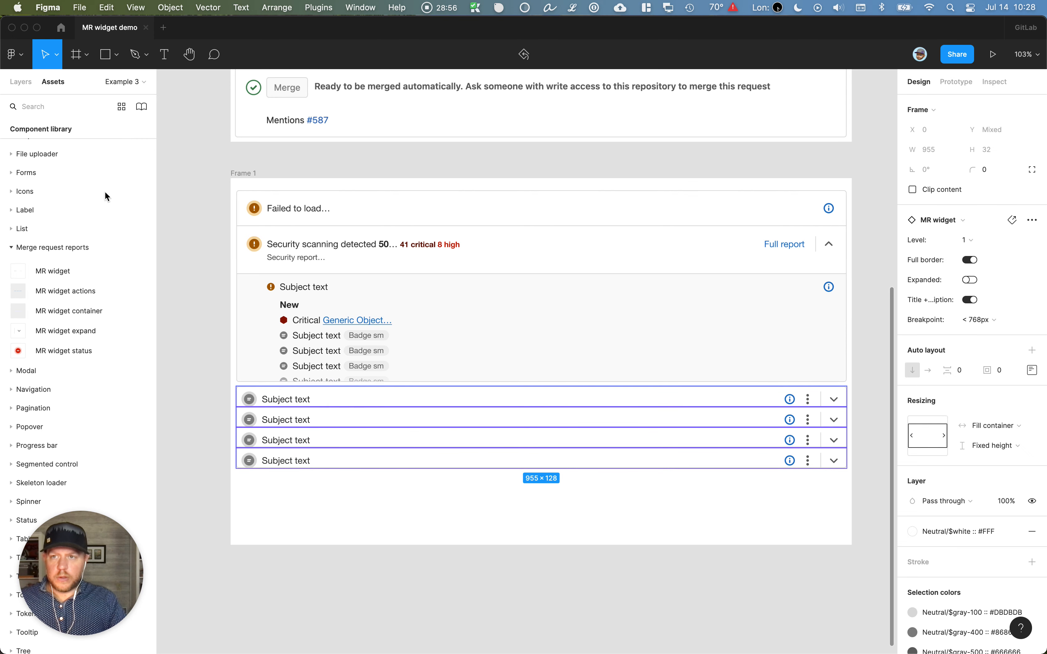
{"action": "left_click", "coordinate": [23, 86]}
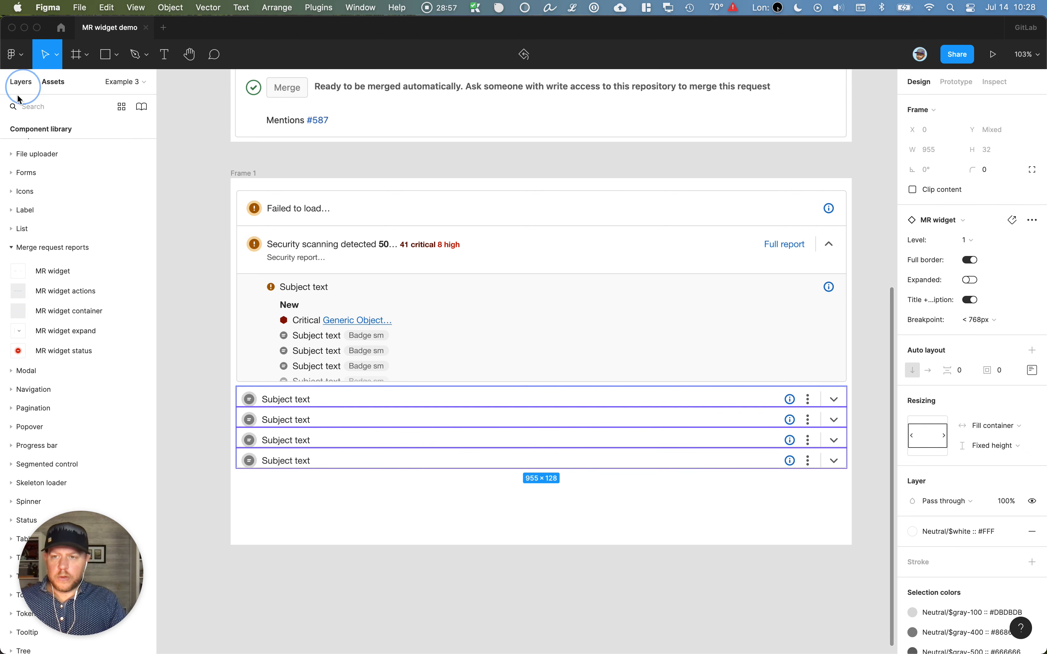
{"action": "left_click", "coordinate": [1003, 462]}
{"action": "left_click", "coordinate": [1011, 460]}
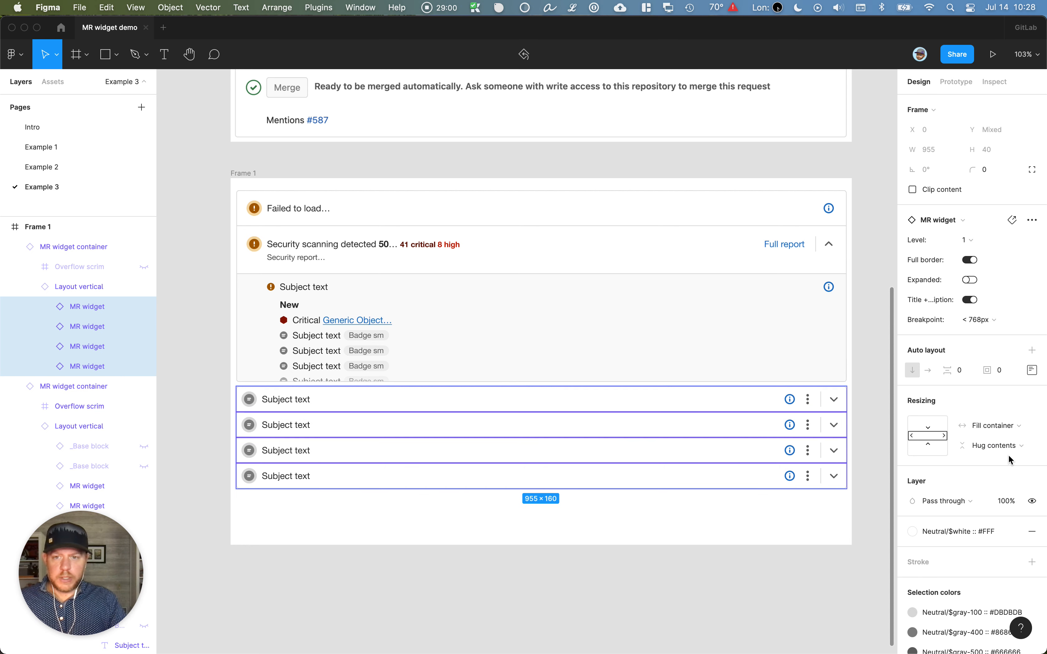
{"action": "left_click", "coordinate": [982, 320]}
{"action": "left_click", "coordinate": [991, 304]}
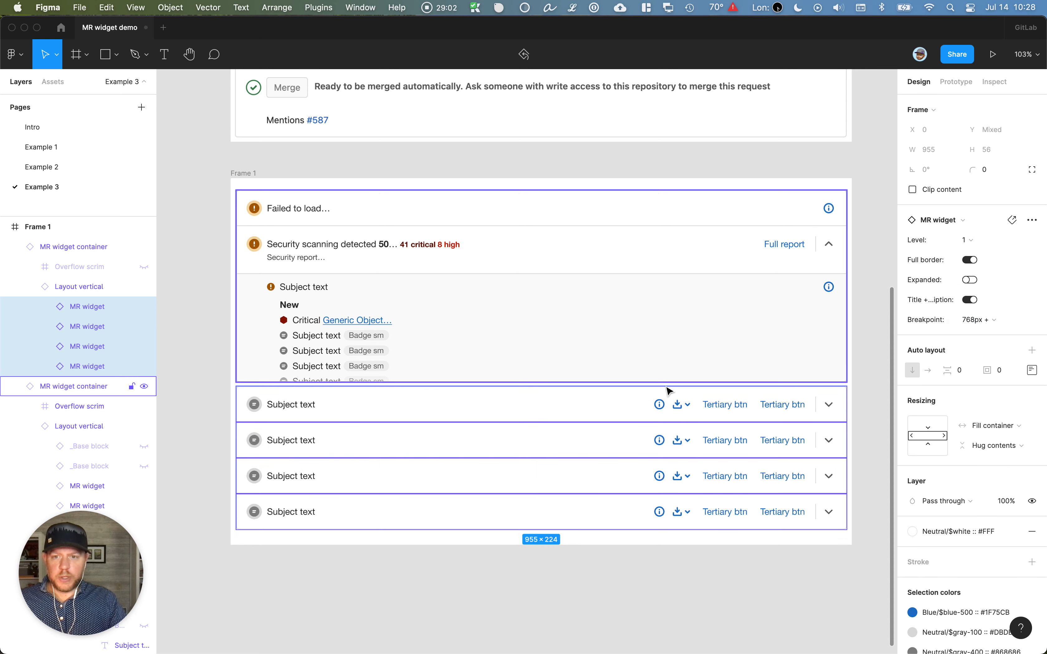
Change the first three new MR widgets to level 2 and turn off their title and description
{"action": "scroll", "coordinate": [579, 467], "scroll_direction": "up", "scroll_amount": 10}
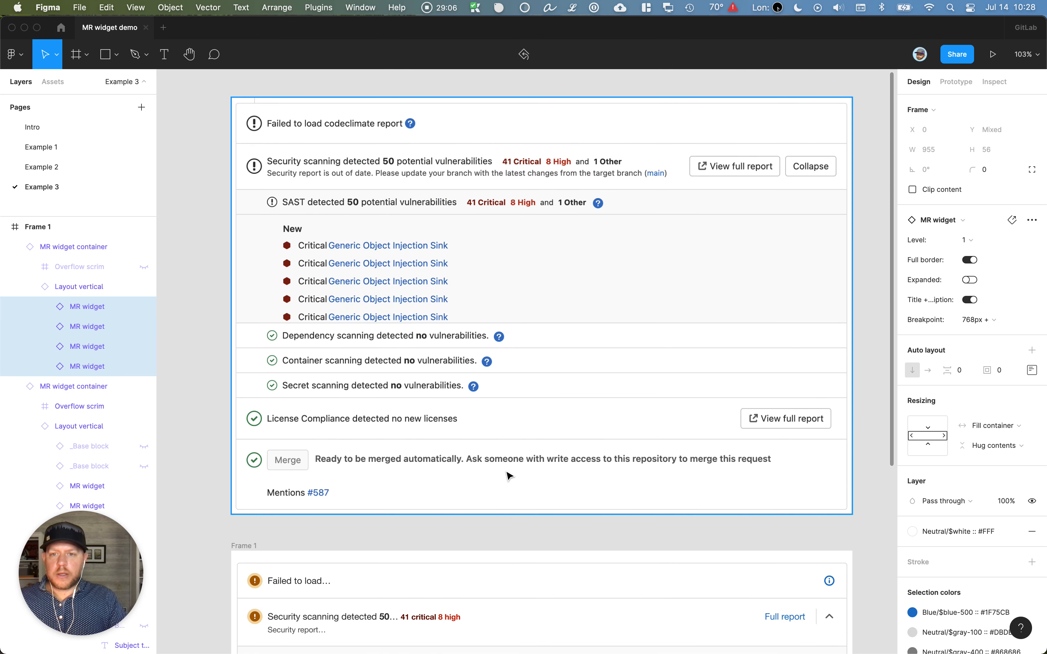
{"action": "scroll", "coordinate": [339, 416], "scroll_direction": "down", "scroll_amount": 9}
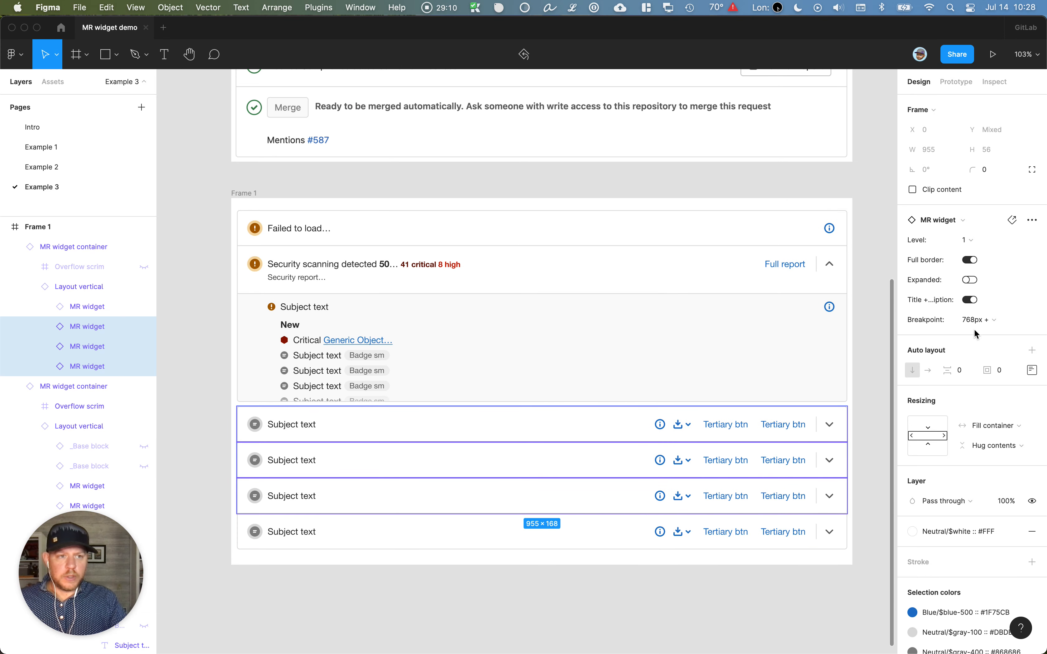
{"action": "left_click", "coordinate": [969, 240]}
{"action": "left_click", "coordinate": [979, 254]}
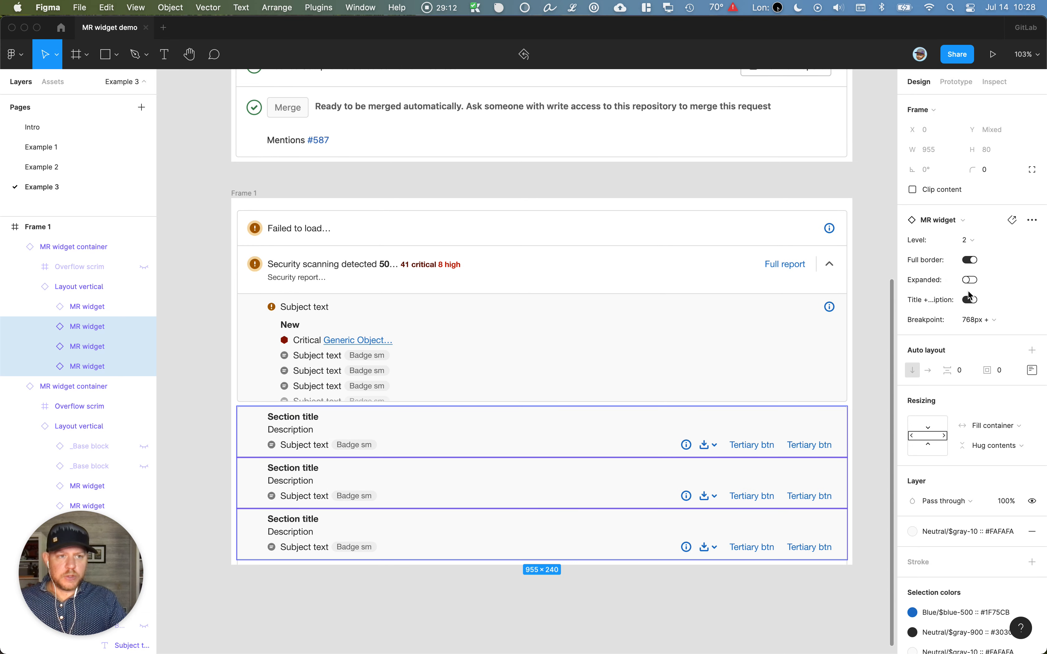
{"action": "left_click", "coordinate": [971, 300]}
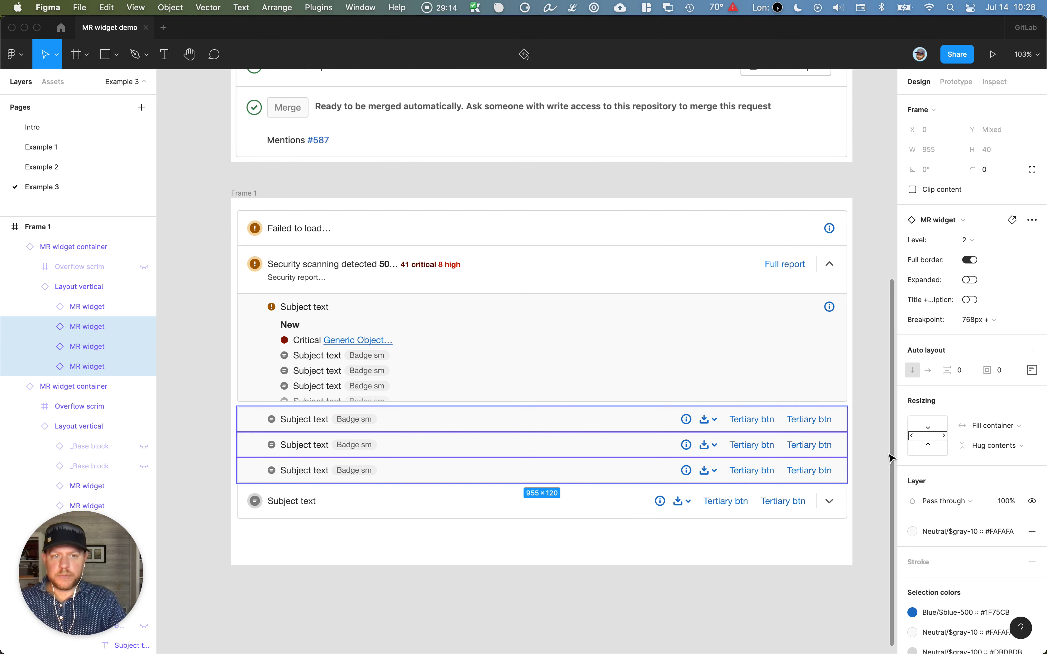
{"action": "left_click", "coordinate": [872, 463]}
Move the new MR widget container up to Y 318 so its edge meets the upper container's lower edge
{"action": "scroll", "coordinate": [455, 421], "scroll_direction": "up", "scroll_amount": 5}
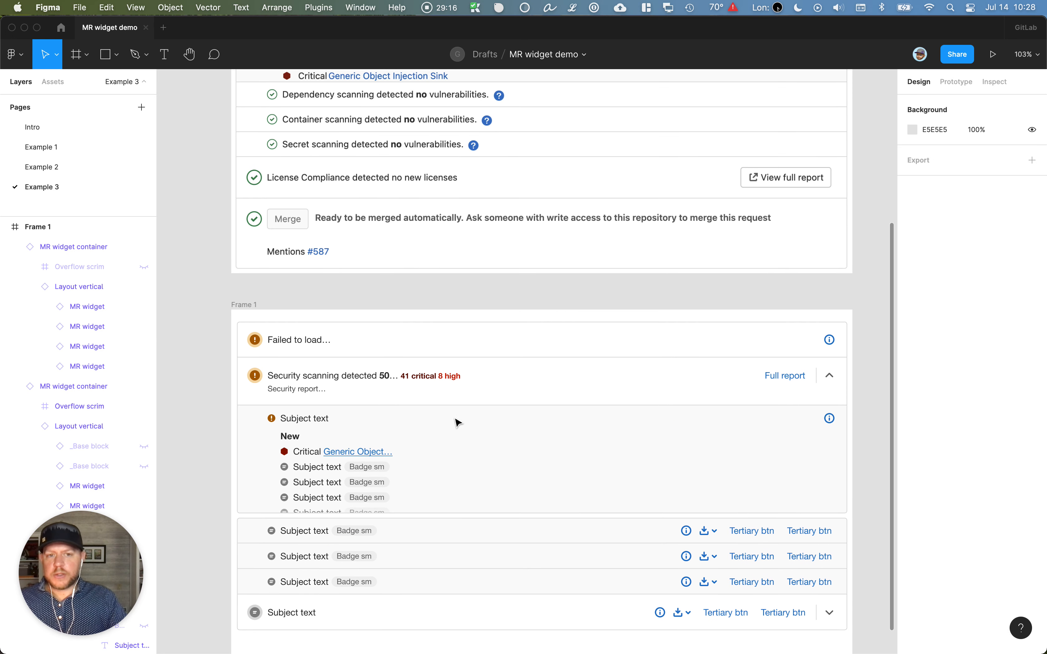
{"action": "scroll", "coordinate": [386, 405], "scroll_direction": "up", "scroll_amount": 3}
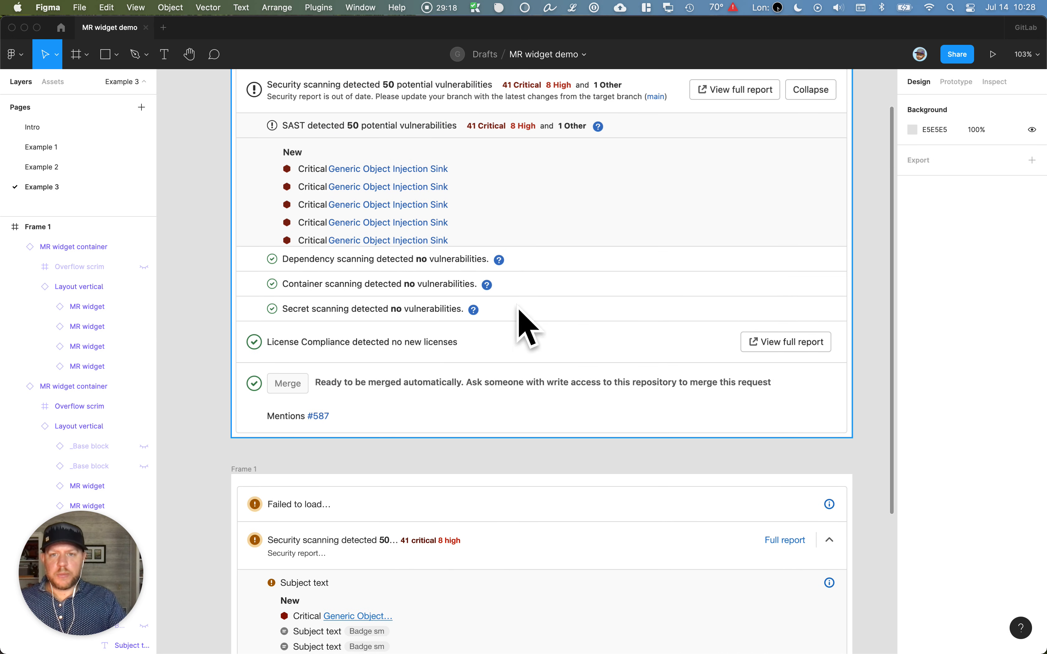
{"action": "scroll", "coordinate": [523, 322], "scroll_direction": "down", "scroll_amount": 1}
{"action": "scroll", "coordinate": [338, 234], "scroll_direction": "down", "scroll_amount": 2}
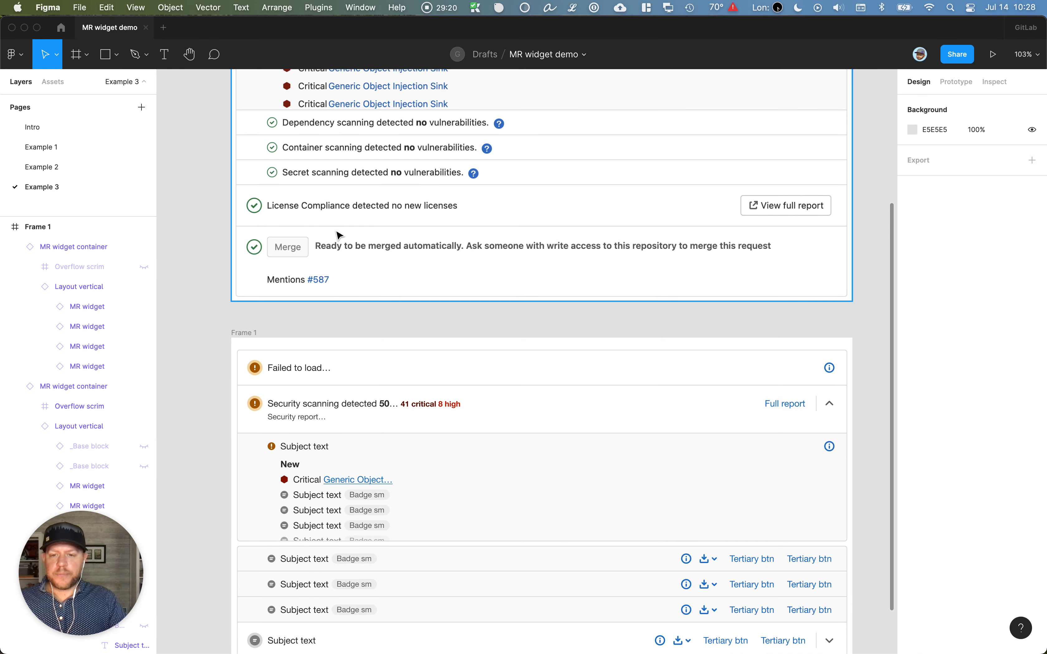
{"action": "scroll", "coordinate": [324, 243], "scroll_direction": "down", "scroll_amount": 5}
{"action": "key", "text": "z"}
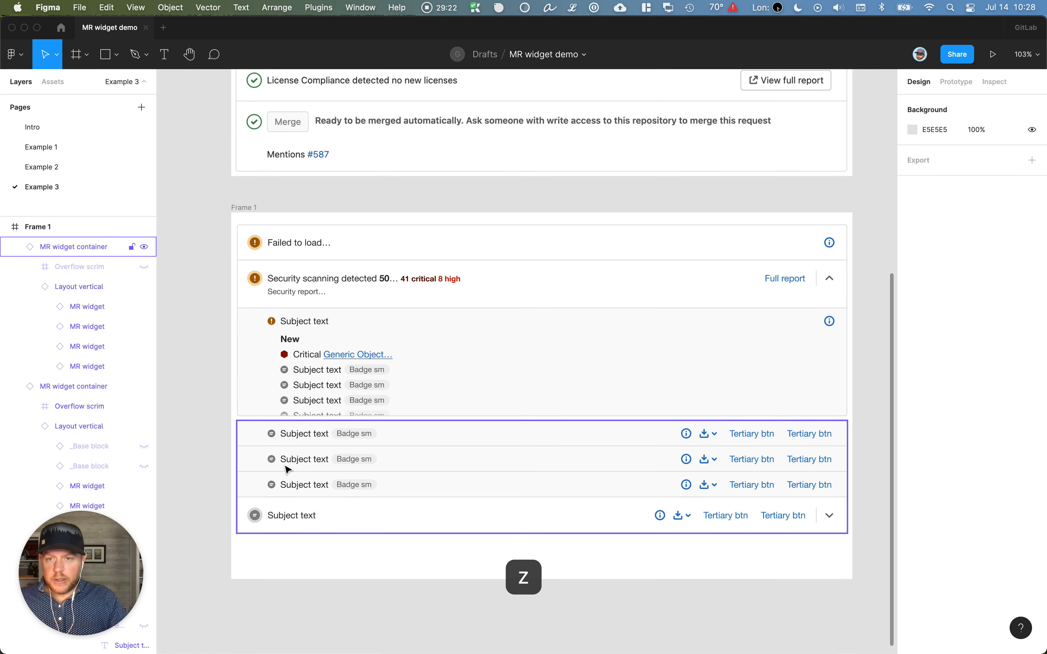
{"action": "left_click", "coordinate": [361, 456]}
{"action": "left_click_drag", "start_coordinate": [361, 455], "coordinate": [361, 450]}
{"action": "left_click", "coordinate": [227, 400]}
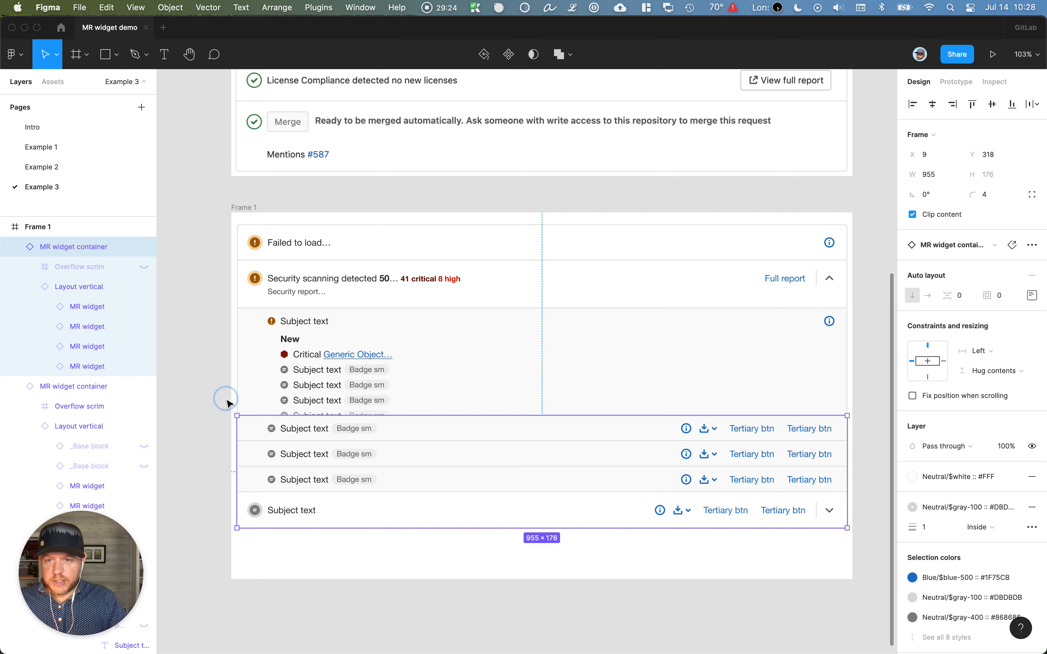
Set the two bottom corner radii of the upper MR widget container to 0
{"action": "key", "text": "z"}
{"action": "left_click_drag", "start_coordinate": [232, 408], "coordinate": [270, 429]}
{"action": "left_click", "coordinate": [399, 285]}
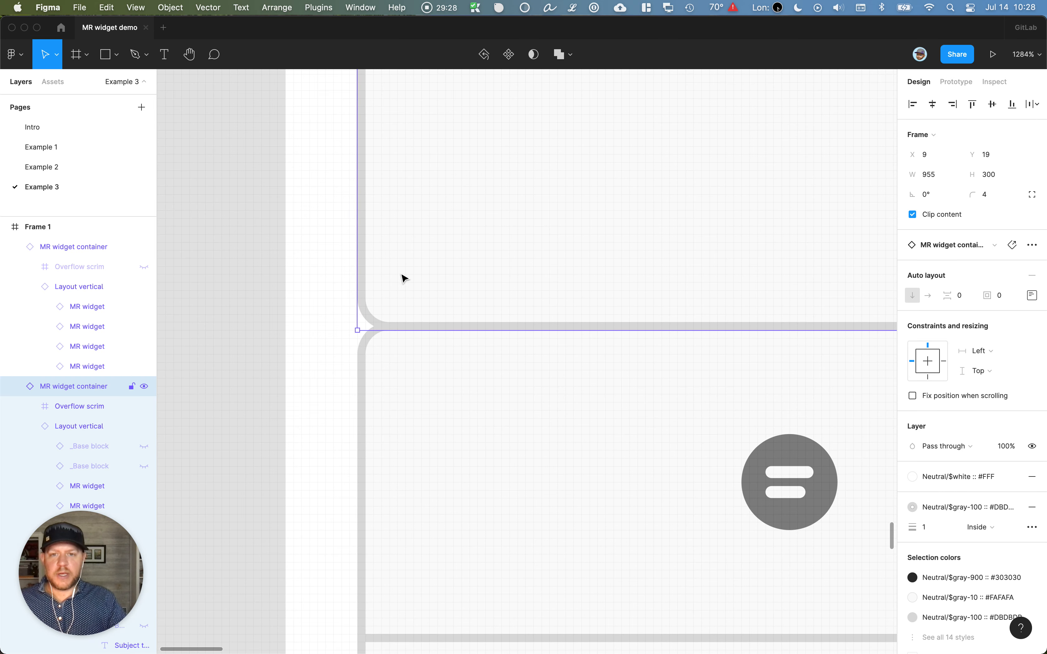
{"action": "left_click", "coordinate": [1032, 195]}
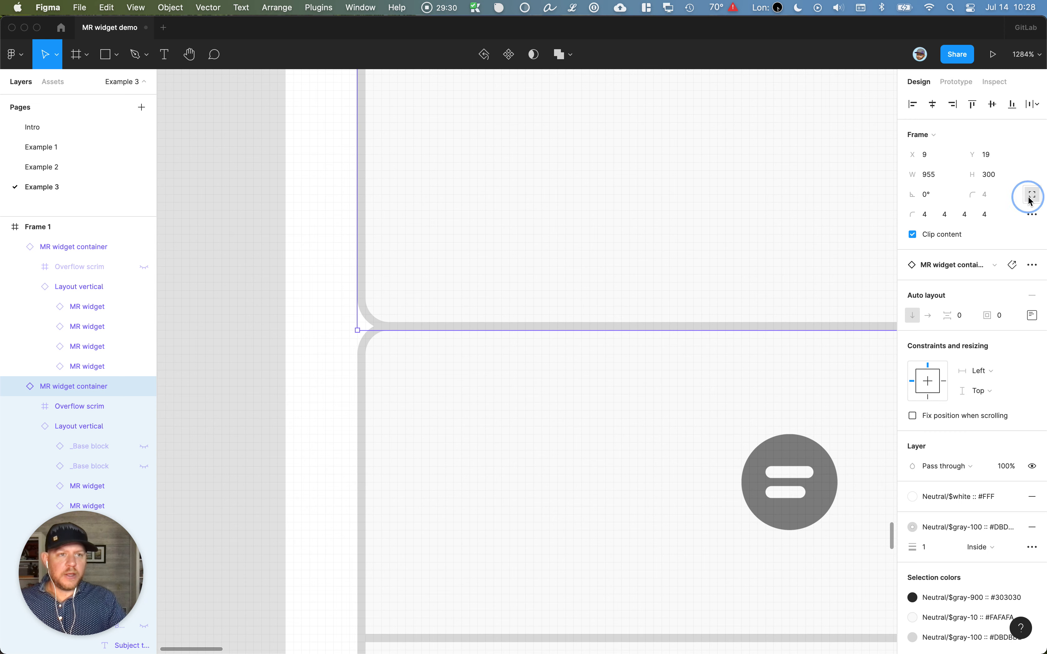
{"action": "left_click", "coordinate": [964, 216]}
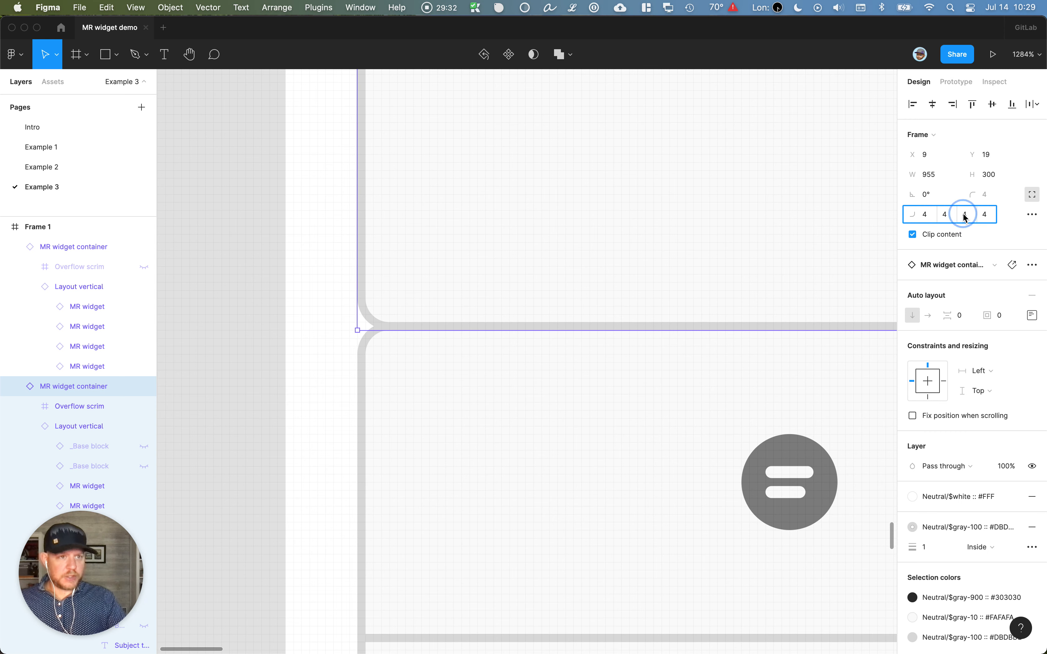
{"action": "double_click", "coordinate": [966, 216]}
{"action": "type", "text": "0"}
{"action": "key", "text": "Tab"}
{"action": "type", "text": "0"}
{"action": "key", "text": "Return"}
Set the two top corner radii of the lower MR widget container to 0
{"action": "left_click", "coordinate": [604, 445]}
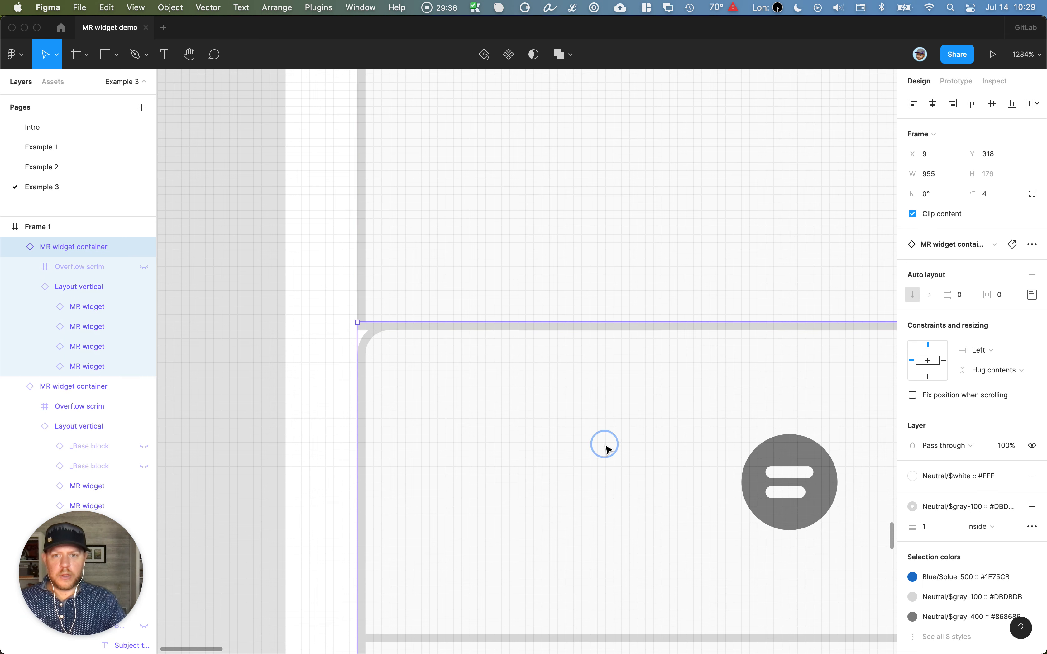
{"action": "left_click", "coordinate": [1033, 194]}
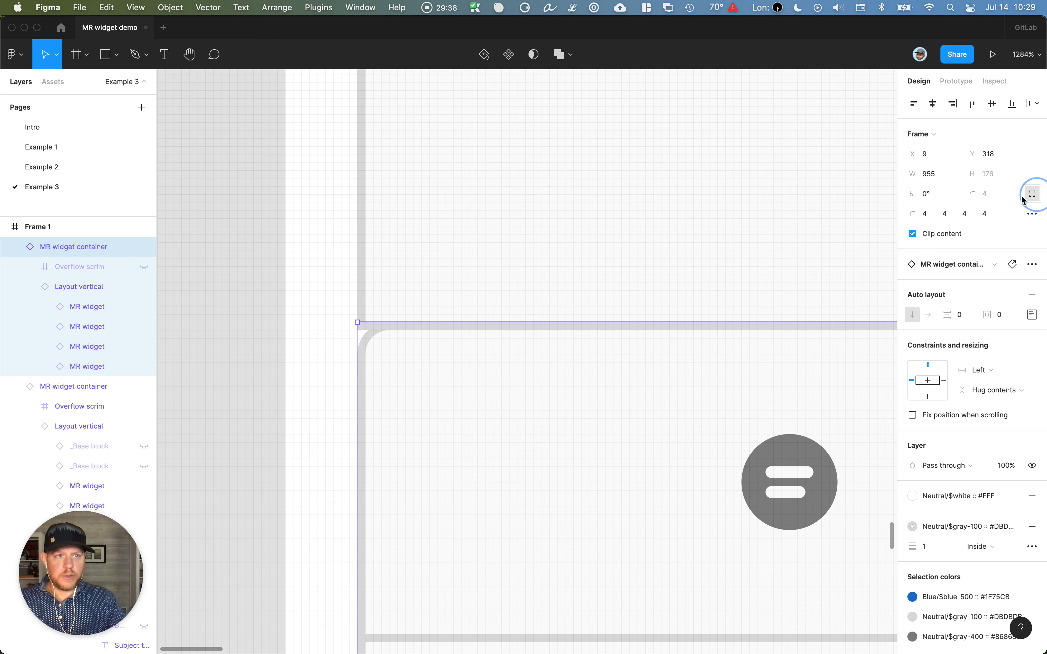
{"action": "left_click", "coordinate": [925, 216]}
{"action": "type", "text": "0"}
{"action": "key", "text": "Tab"}
{"action": "type", "text": "0"}
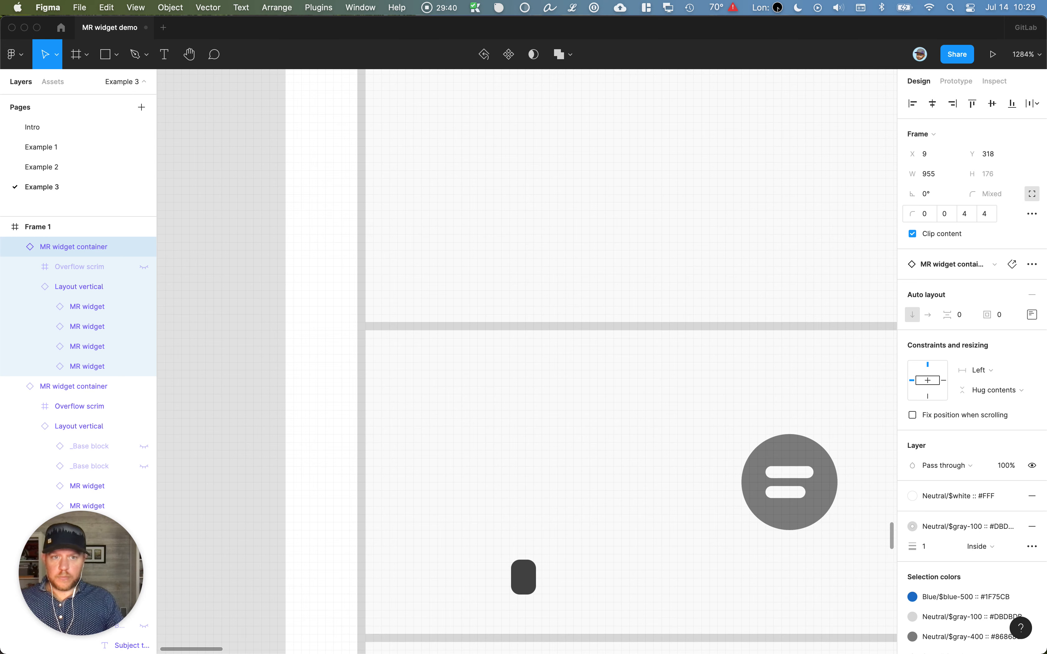
{"action": "key", "text": "Return"}
{"action": "left_click", "coordinate": [300, 388]}
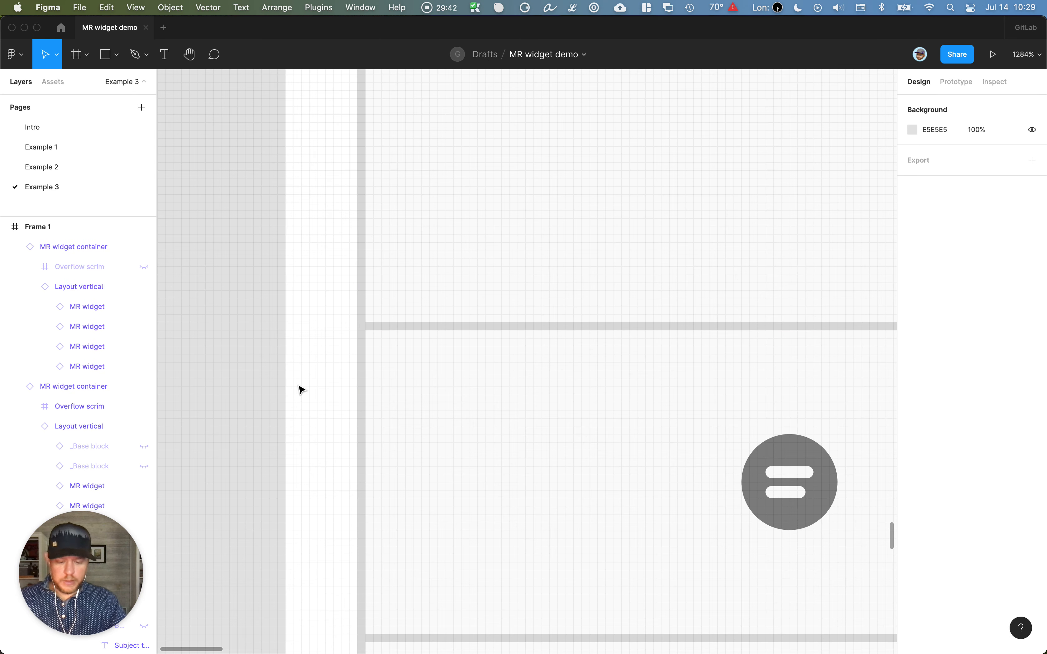
Return to 100% zoom and compare the joined containers in Frame 1 with the original report screenshot above
{"action": "key", "text": "shift+0"}
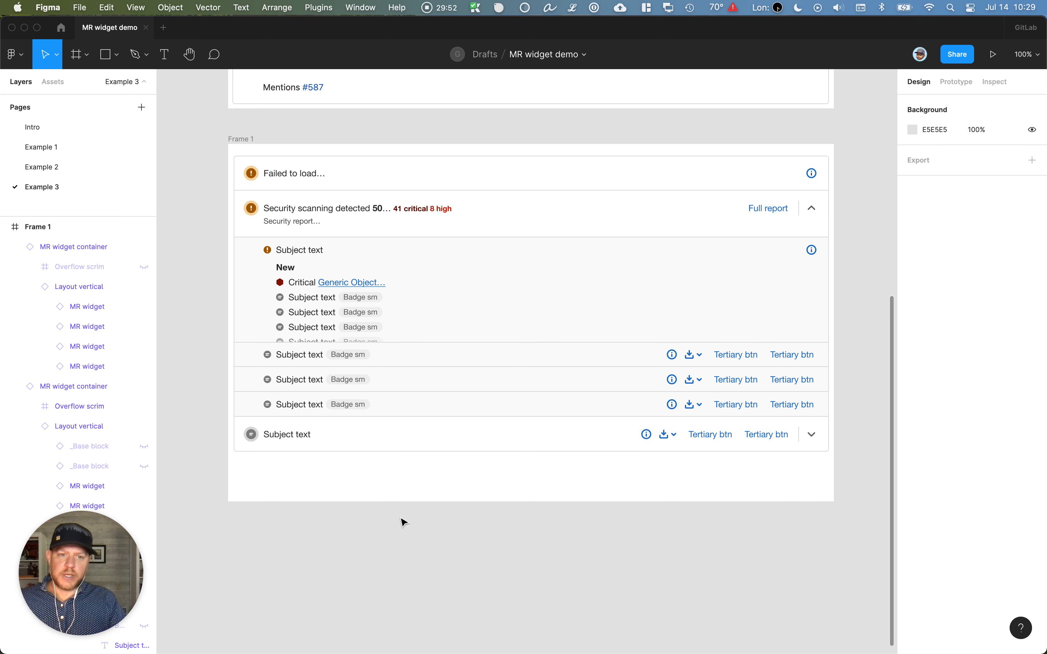
{"action": "scroll", "coordinate": [402, 519], "scroll_direction": "up", "scroll_amount": 3}
{"action": "scroll", "coordinate": [402, 522], "scroll_direction": "up", "scroll_amount": 2}
{"action": "scroll", "coordinate": [402, 522], "scroll_direction": "up", "scroll_amount": 3}
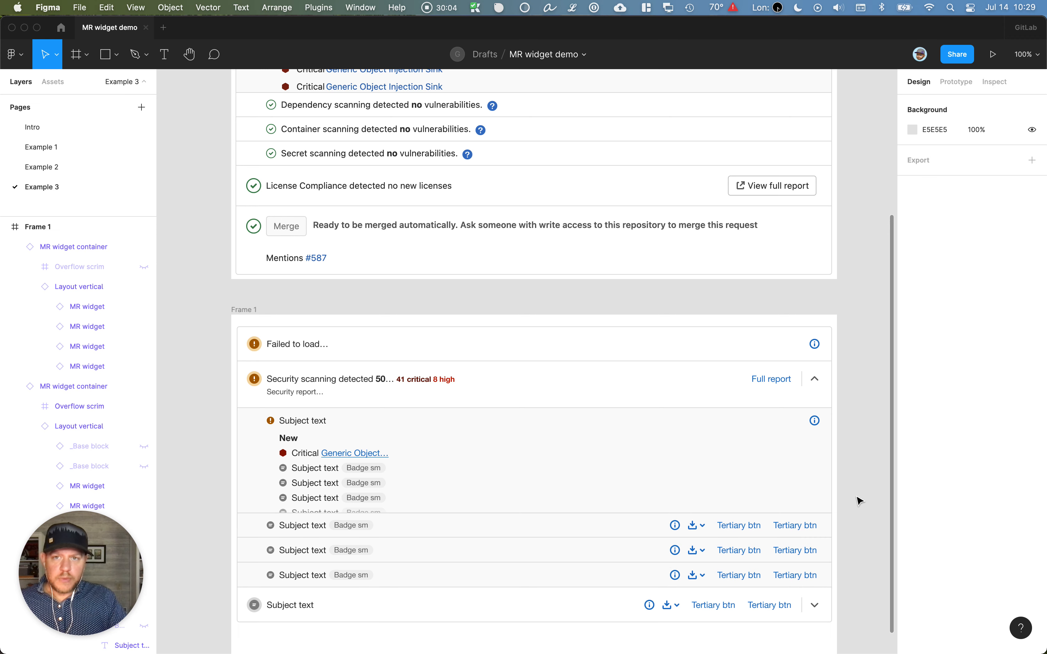
{"action": "scroll", "coordinate": [858, 501], "scroll_direction": "up", "scroll_amount": 4}
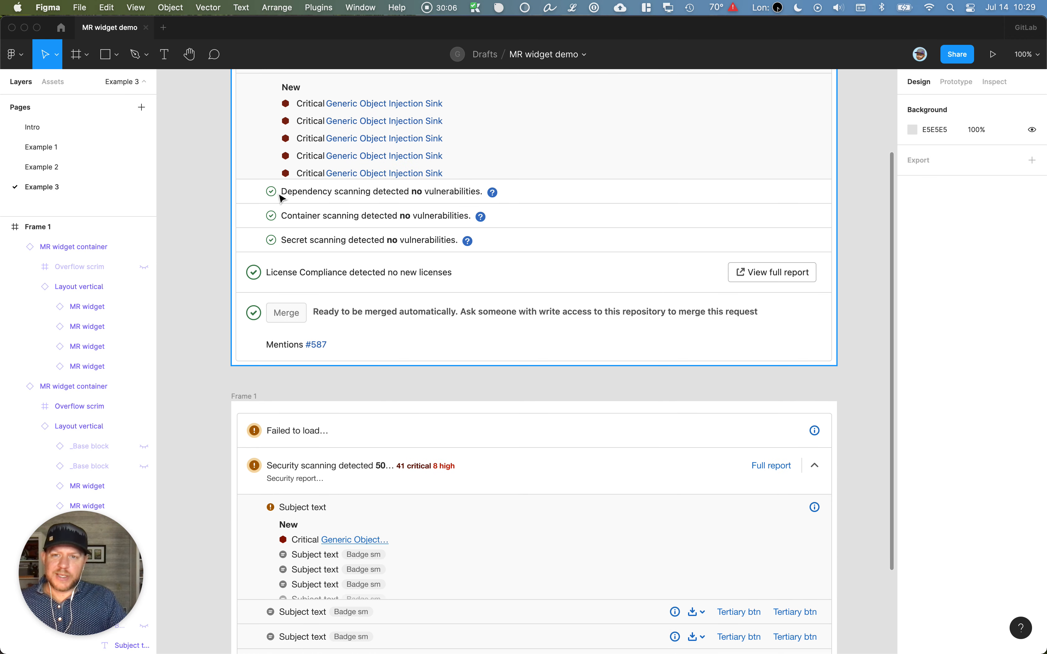
{"action": "scroll", "coordinate": [274, 241], "scroll_direction": "down", "scroll_amount": 10}
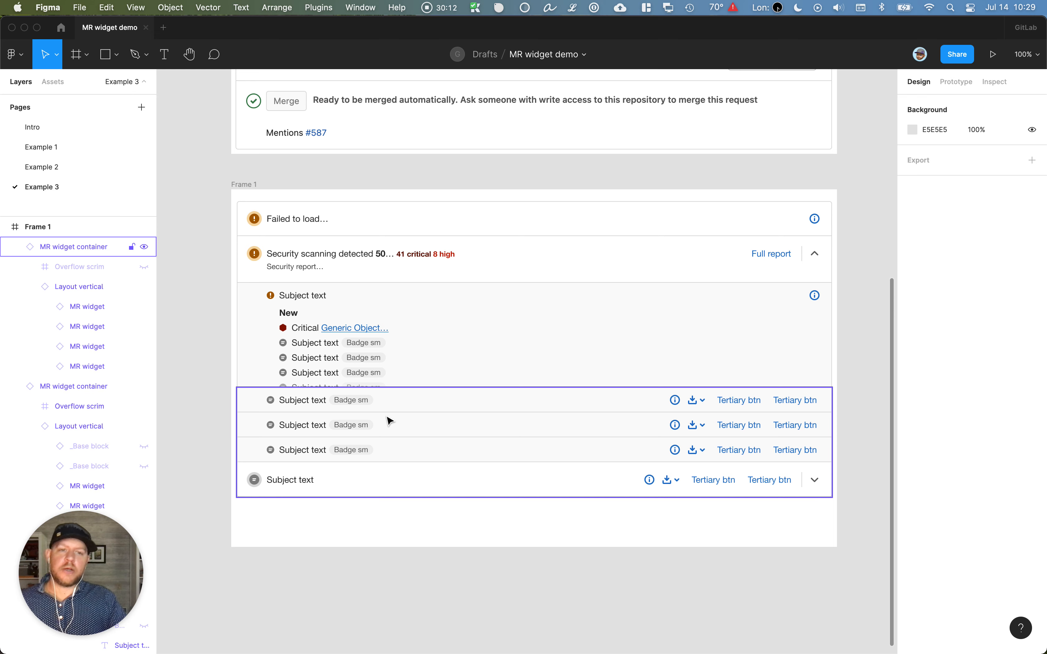
{"action": "scroll", "coordinate": [389, 421], "scroll_direction": "up", "scroll_amount": 7}
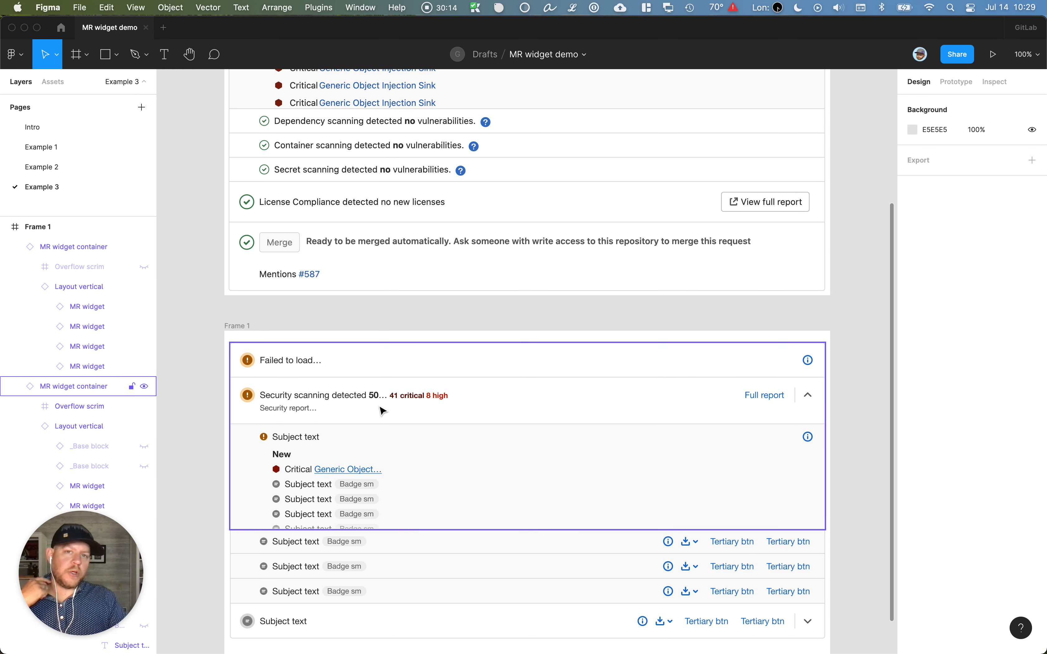
{"action": "scroll", "coordinate": [382, 411], "scroll_direction": "down", "scroll_amount": 3}
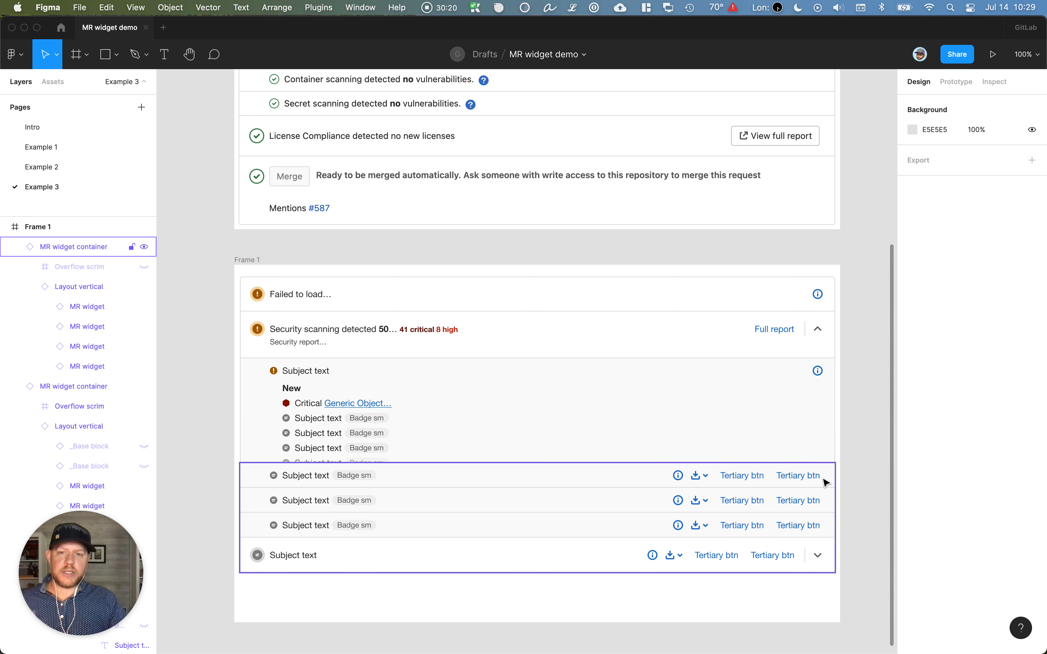
{"action": "left_click", "coordinate": [867, 425]}
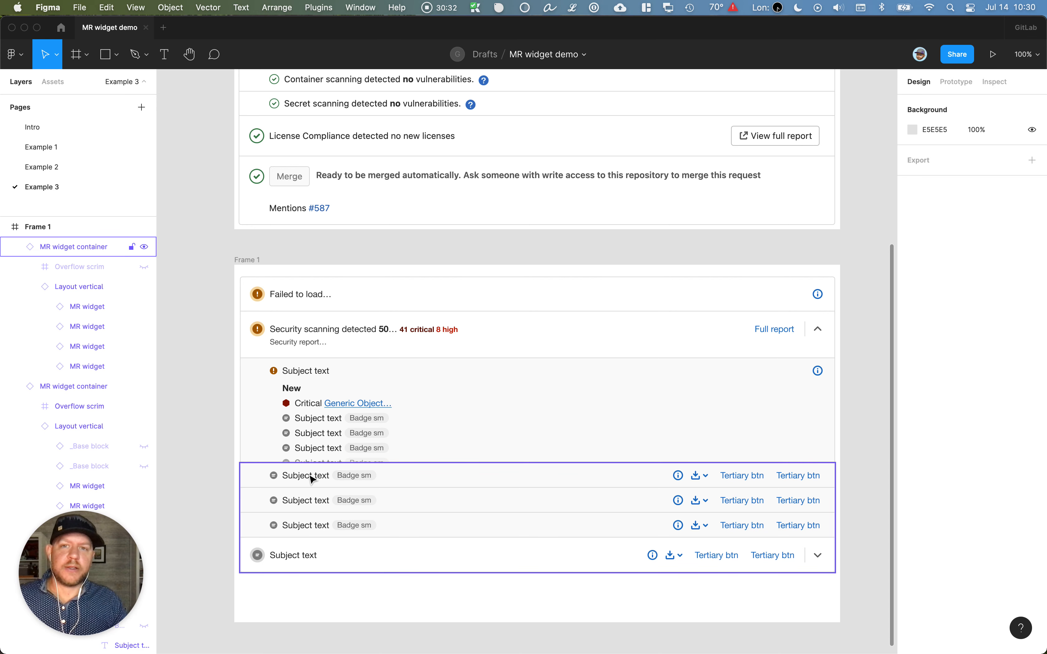
{"action": "left_click", "coordinate": [193, 271]}
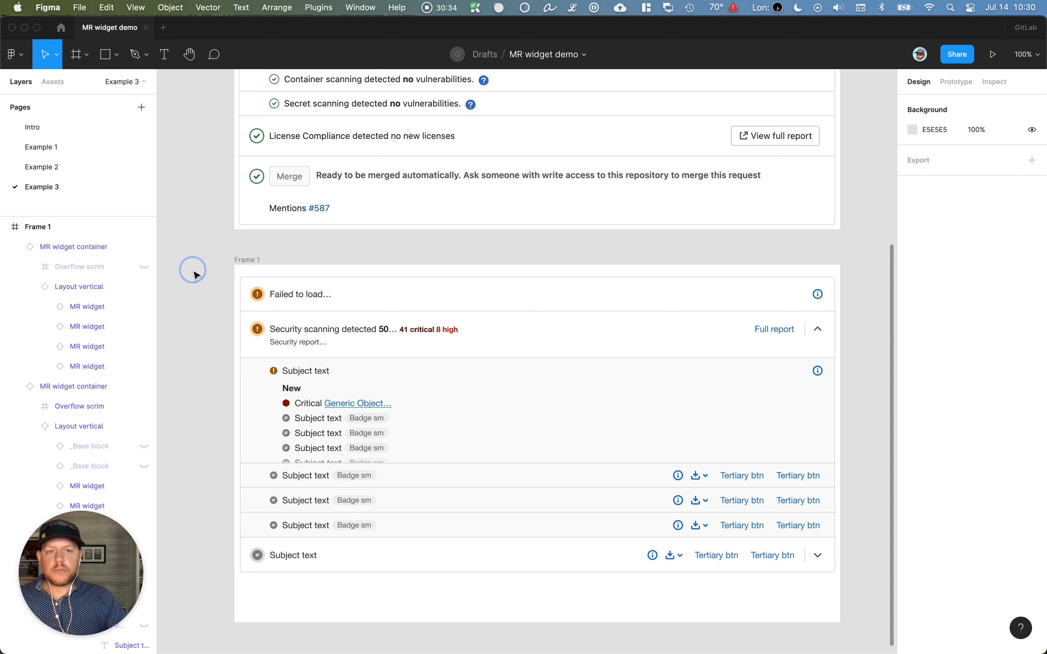
Duplicate Frame 1 directly below itself on the Example 3 page
{"action": "scroll", "coordinate": [196, 275], "scroll_direction": "down", "scroll_amount": 3}
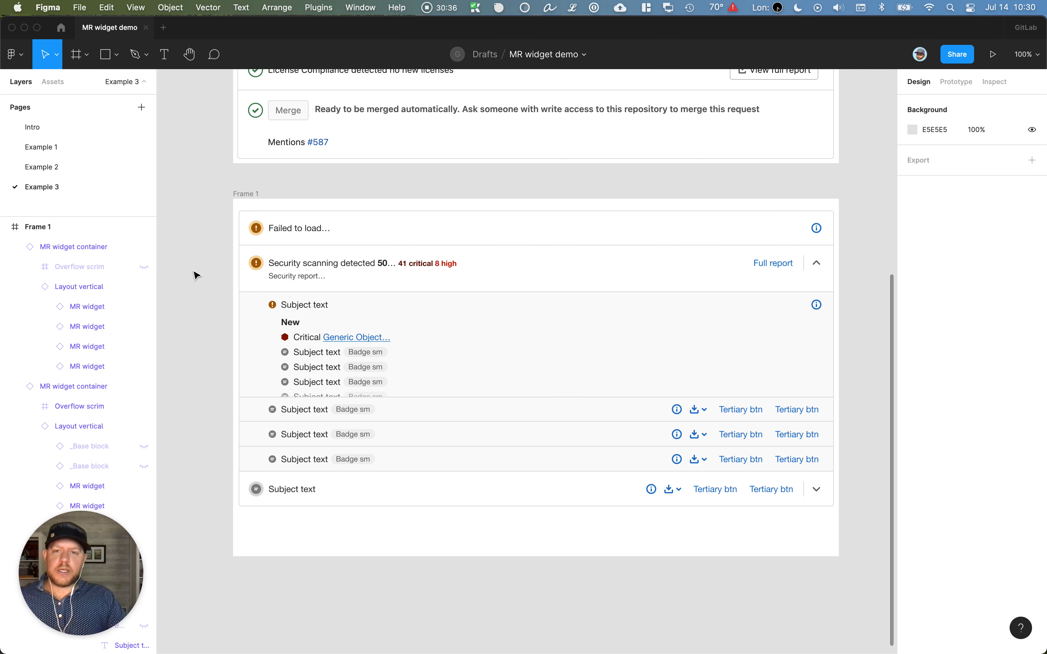
{"action": "scroll", "coordinate": [203, 272], "scroll_direction": "down", "scroll_amount": 2}
{"action": "left_click_drag", "start_coordinate": [240, 159], "coordinate": [287, 563]}
{"action": "left_click", "coordinate": [215, 546]}
{"action": "scroll", "coordinate": [215, 545], "scroll_direction": "down", "scroll_amount": 15}
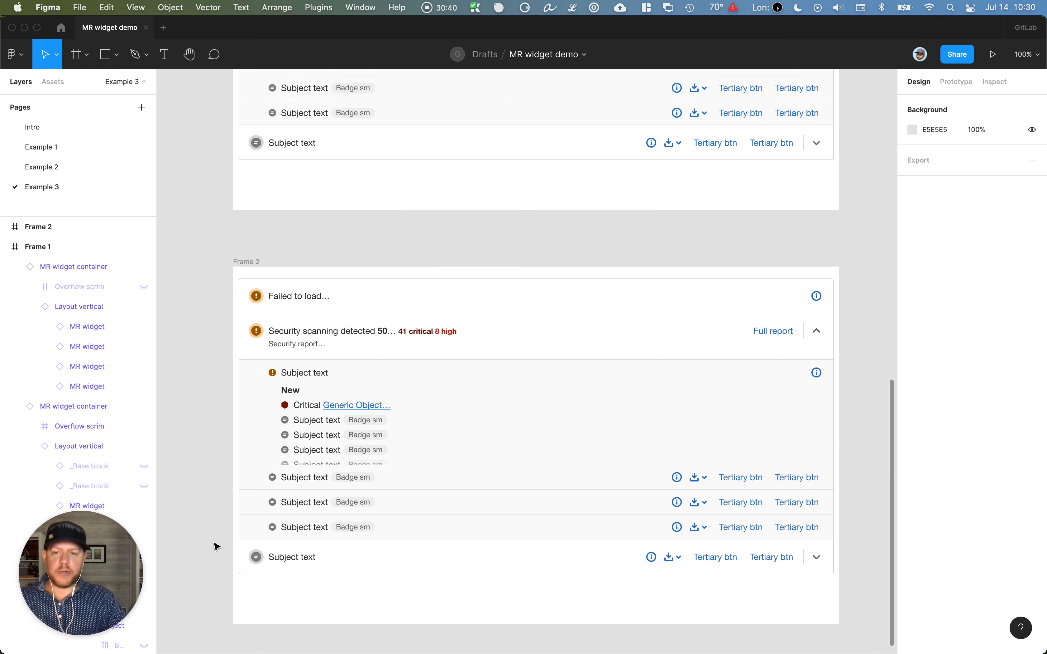
Try to narrow the duplicated Frame 2 and undo the resize
{"action": "left_click", "coordinate": [247, 185]}
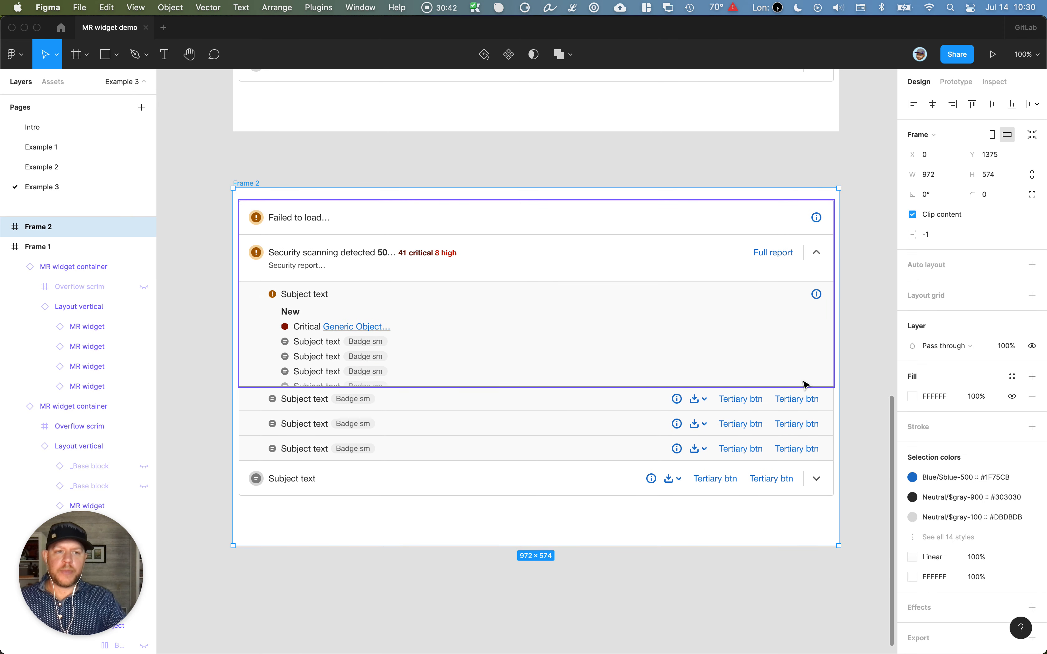
{"action": "left_click_drag", "start_coordinate": [839, 382], "coordinate": [779, 388]}
{"action": "key", "text": "cmd+z"}
Set the horizontal constraint of both MR widget containers in Frame 2 to Left and right
{"action": "left_click", "coordinate": [374, 217]}
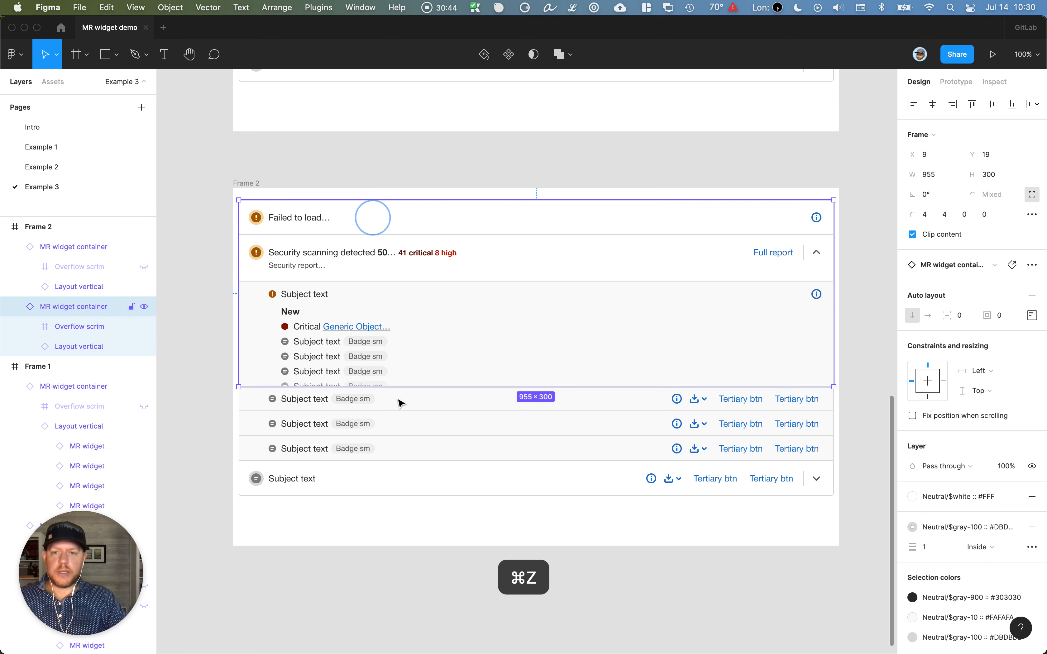
{"action": "left_click", "coordinate": [397, 413], "text": "shift"}
{"action": "left_click", "coordinate": [981, 391]}
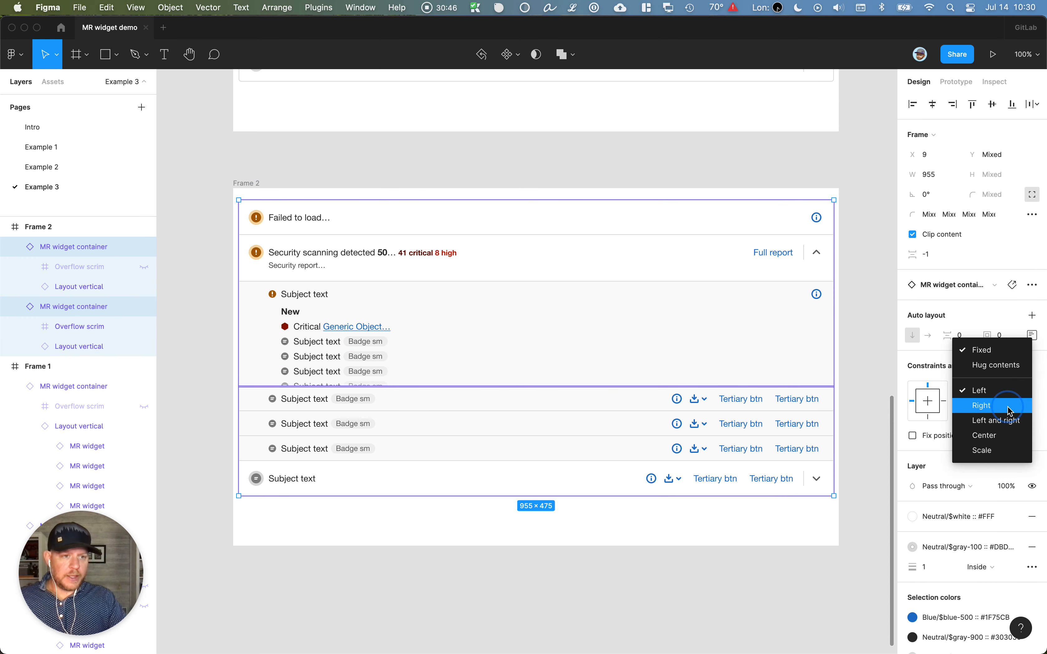
{"action": "left_click", "coordinate": [991, 418]}
{"action": "left_click", "coordinate": [867, 273]}
Narrow Frame 2 to a width of 375
{"action": "left_click", "coordinate": [247, 184]}
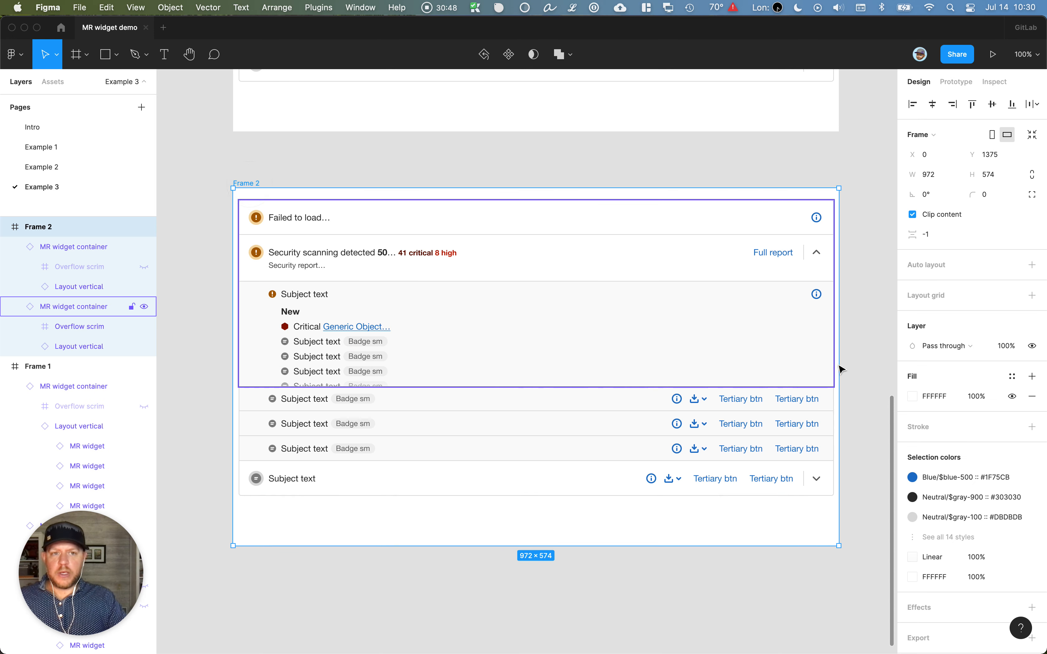
{"action": "left_click_drag", "start_coordinate": [840, 367], "coordinate": [550, 372]}
{"action": "left_click", "coordinate": [942, 181]}
{"action": "type", "text": "375"}
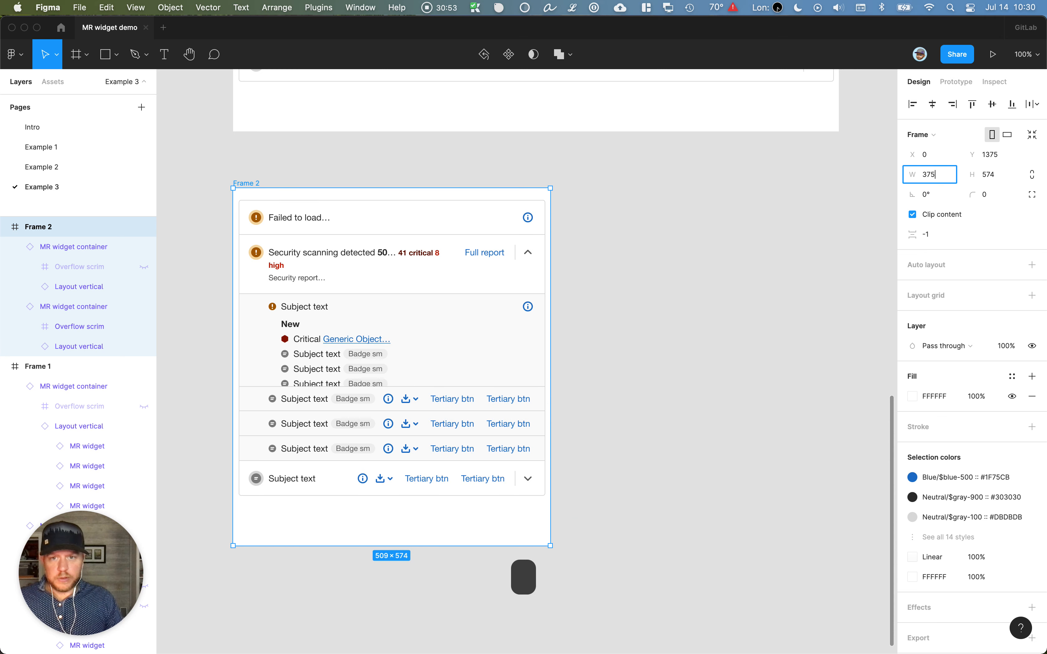
{"action": "key", "text": "Return"}
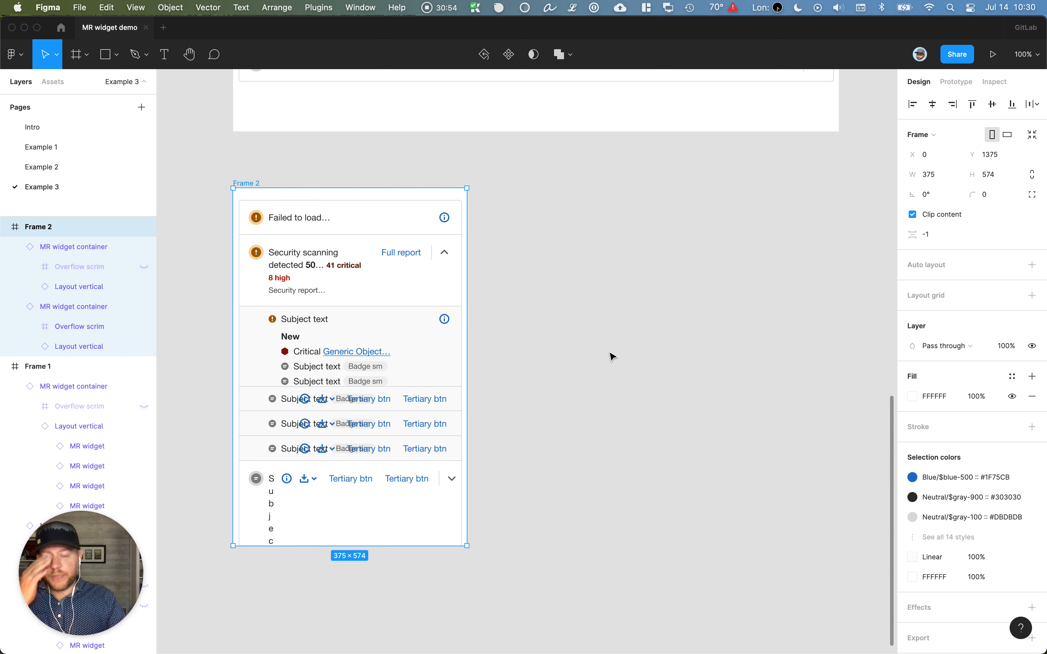
{"action": "left_click", "coordinate": [554, 415]}
Set the breakpoint of all MR widgets in Frame 2's upper container to < 768px
{"action": "double_click", "coordinate": [320, 218]}
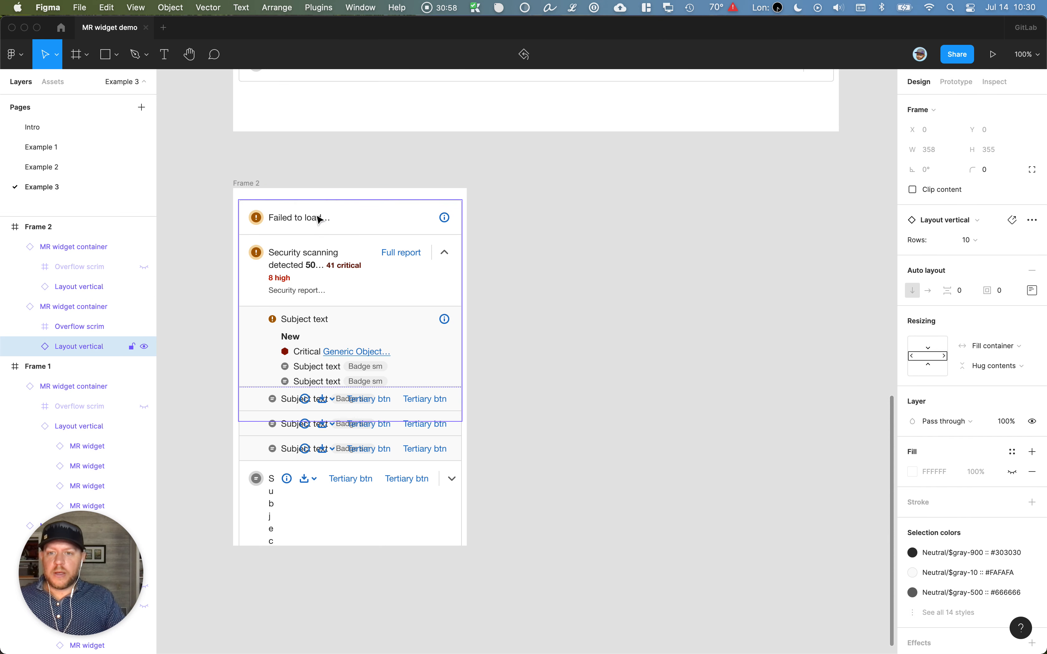
{"action": "double_click", "coordinate": [318, 217]}
{"action": "left_click", "coordinate": [309, 281], "text": "shift"}
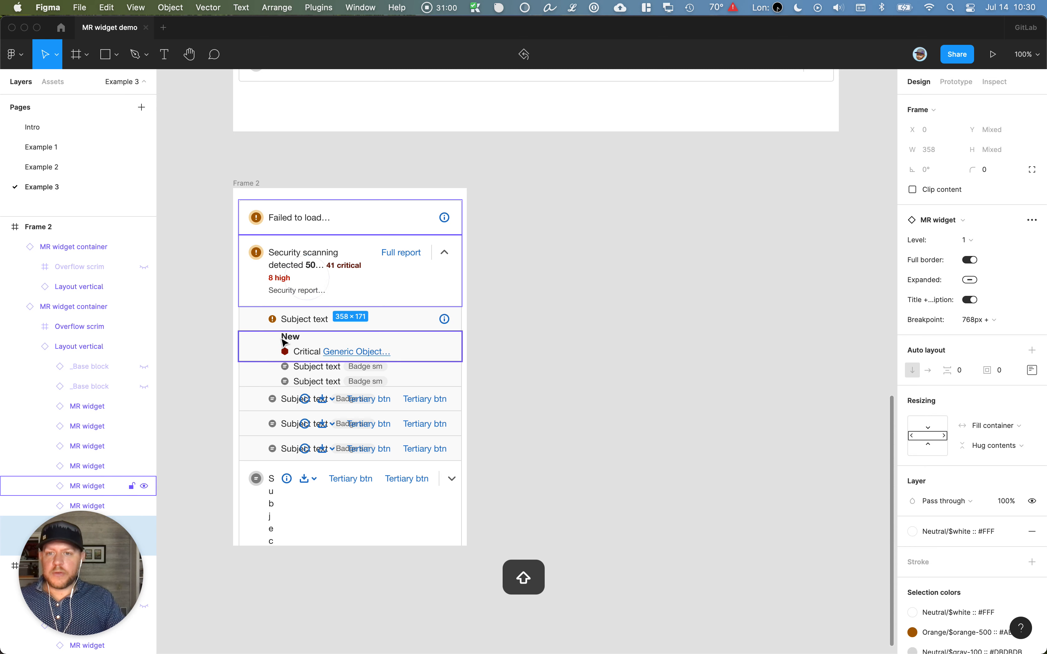
{"action": "left_click", "coordinate": [283, 342], "text": "shift"}
{"action": "scroll", "coordinate": [120, 415], "scroll_direction": "down", "scroll_amount": 2}
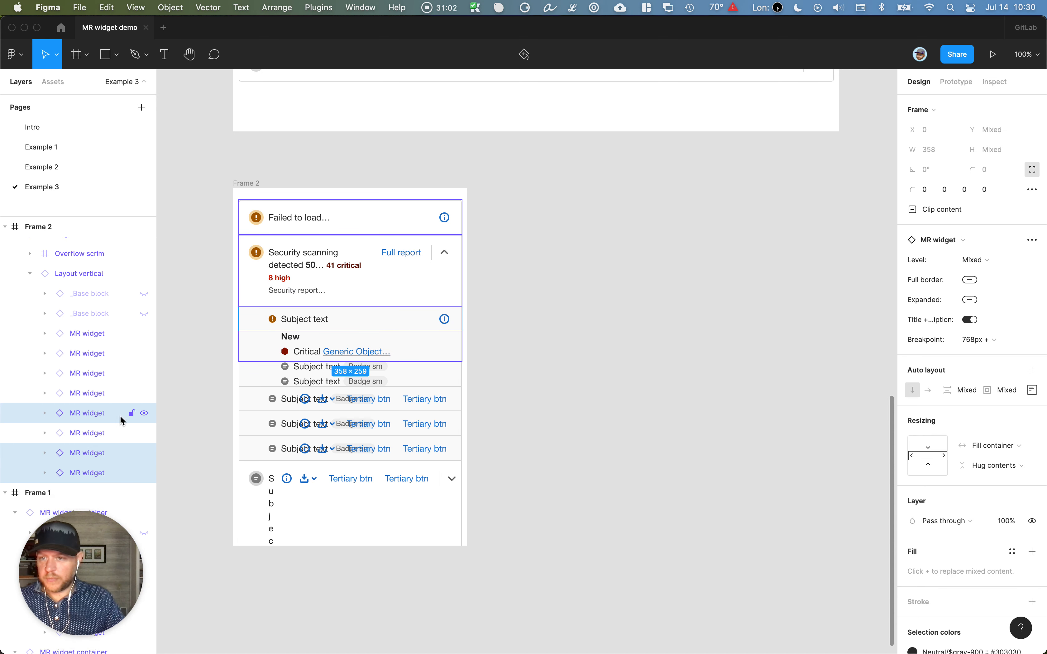
{"action": "left_click", "coordinate": [106, 323], "text": "shift"}
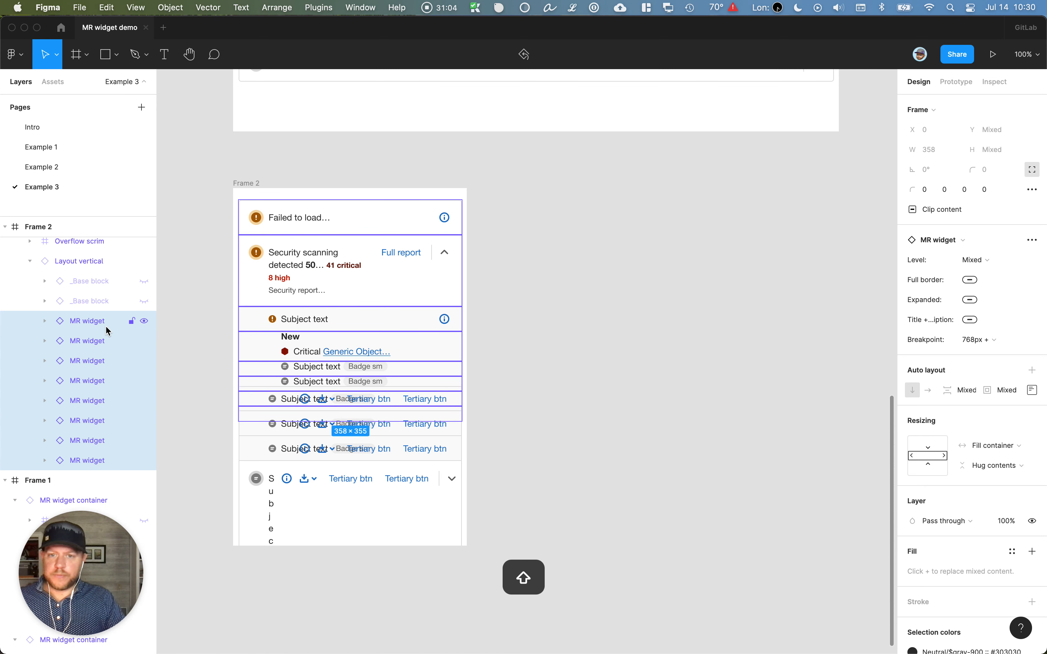
{"action": "left_click", "coordinate": [981, 340]}
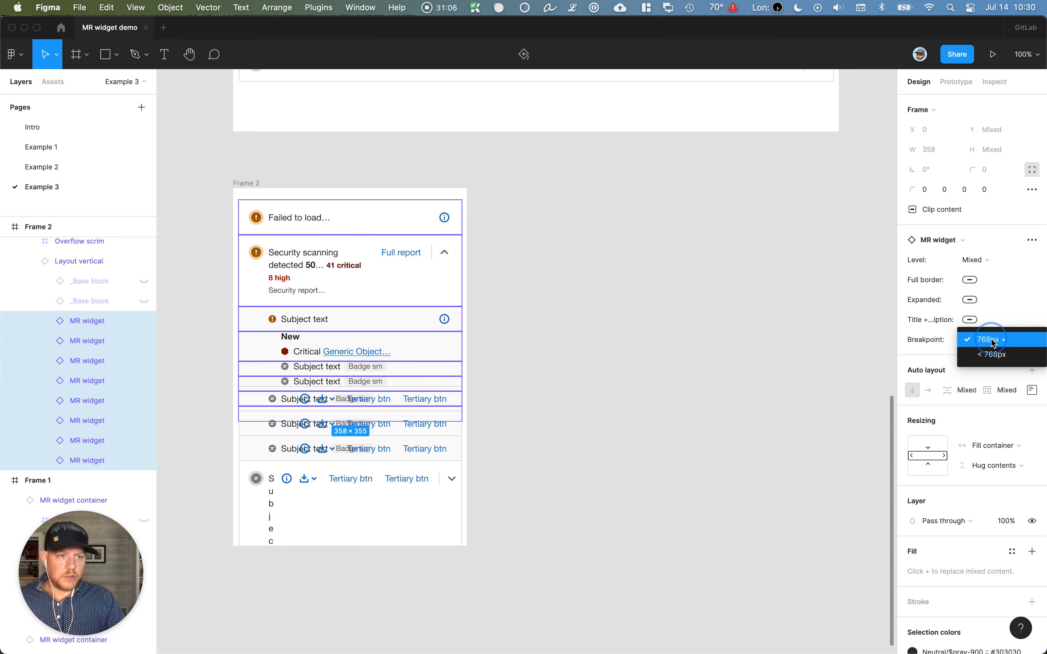
{"action": "left_click", "coordinate": [992, 355]}
{"action": "left_click", "coordinate": [557, 374]}
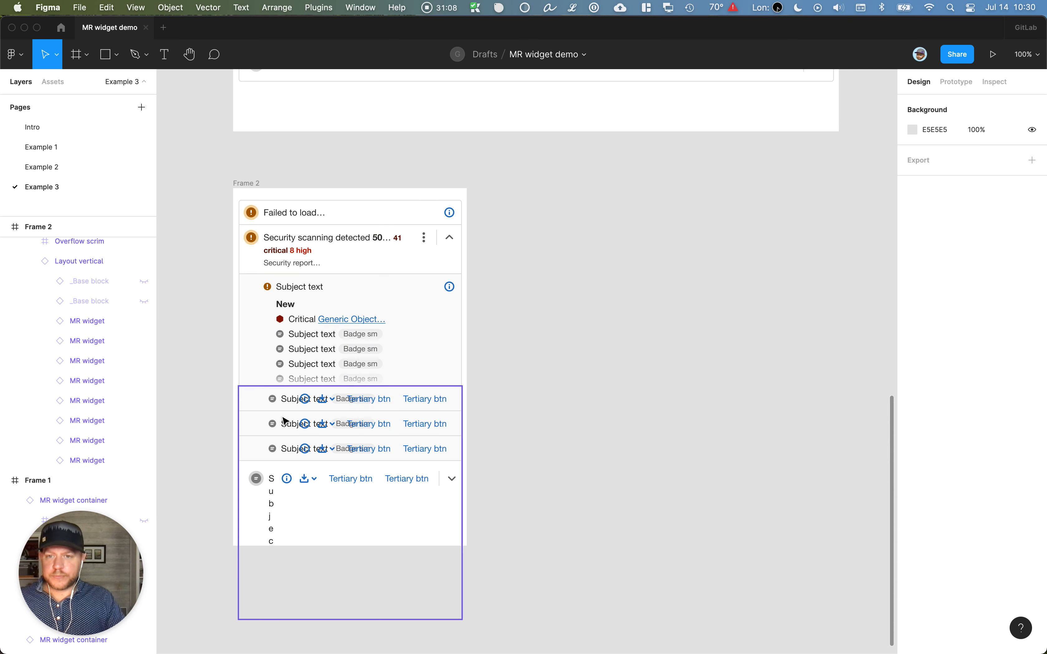
Set the breakpoint of all four MR widgets in Frame 2's lower container to < 768px
{"action": "left_click", "coordinate": [263, 411]}
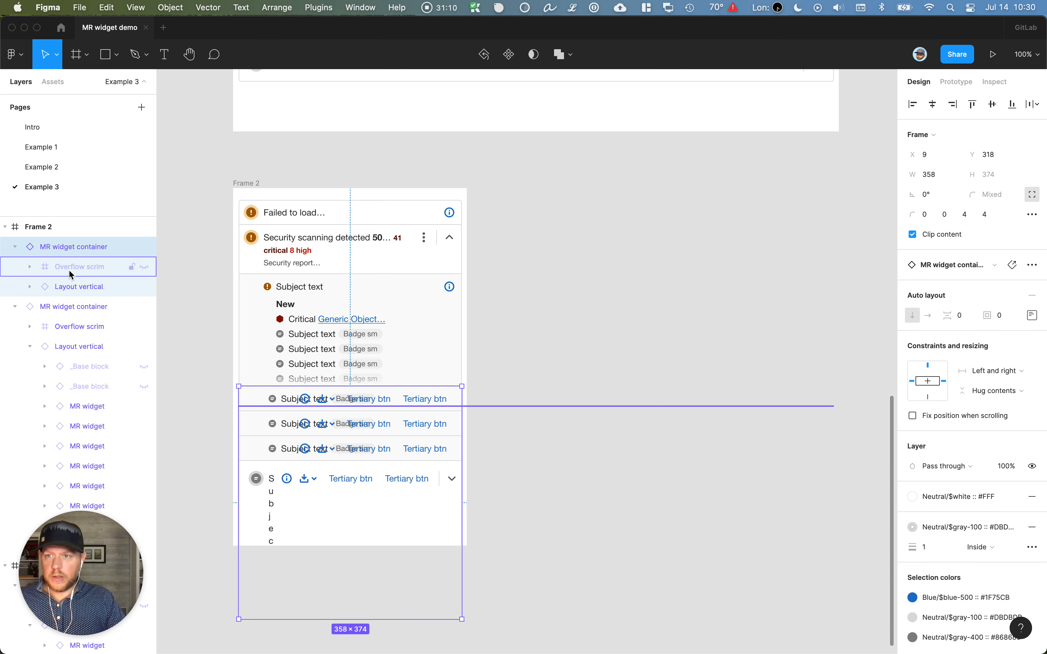
{"action": "left_click", "coordinate": [15, 306]}
{"action": "left_click", "coordinate": [32, 291]}
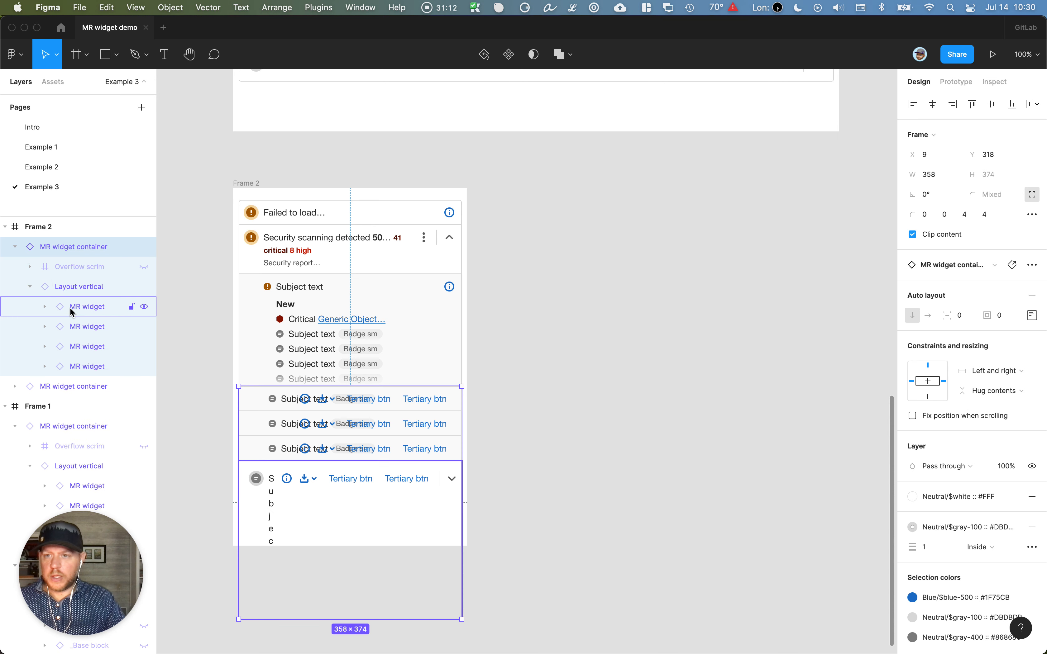
{"action": "left_click", "coordinate": [84, 306]}
{"action": "left_click", "coordinate": [93, 366], "text": "shift"}
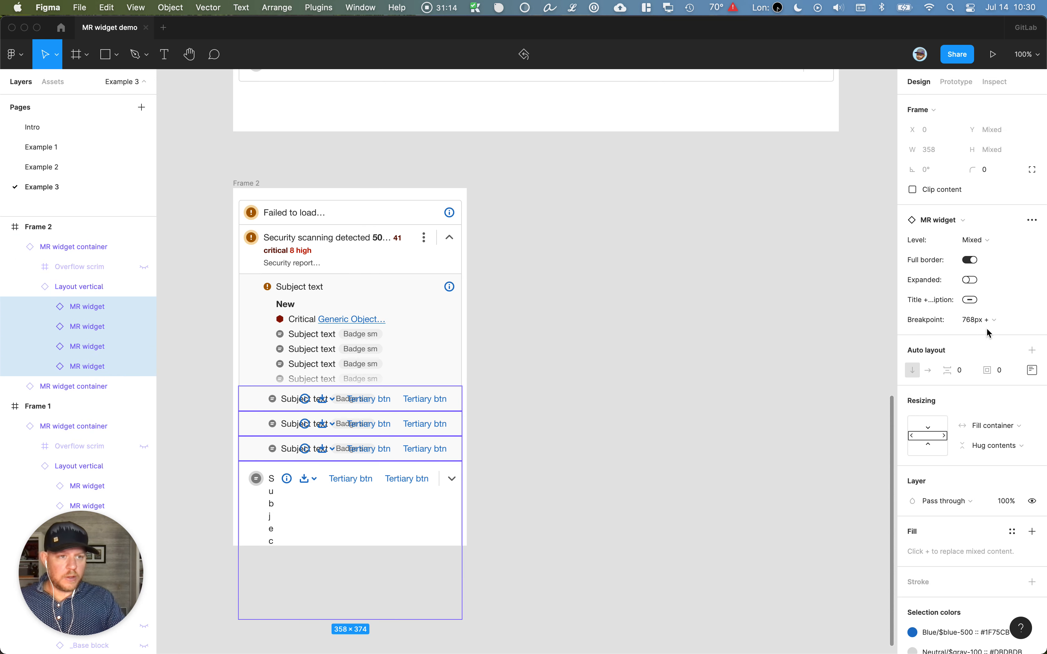
{"action": "left_click", "coordinate": [980, 320]}
{"action": "left_click", "coordinate": [973, 337]}
{"action": "left_click", "coordinate": [587, 388]}
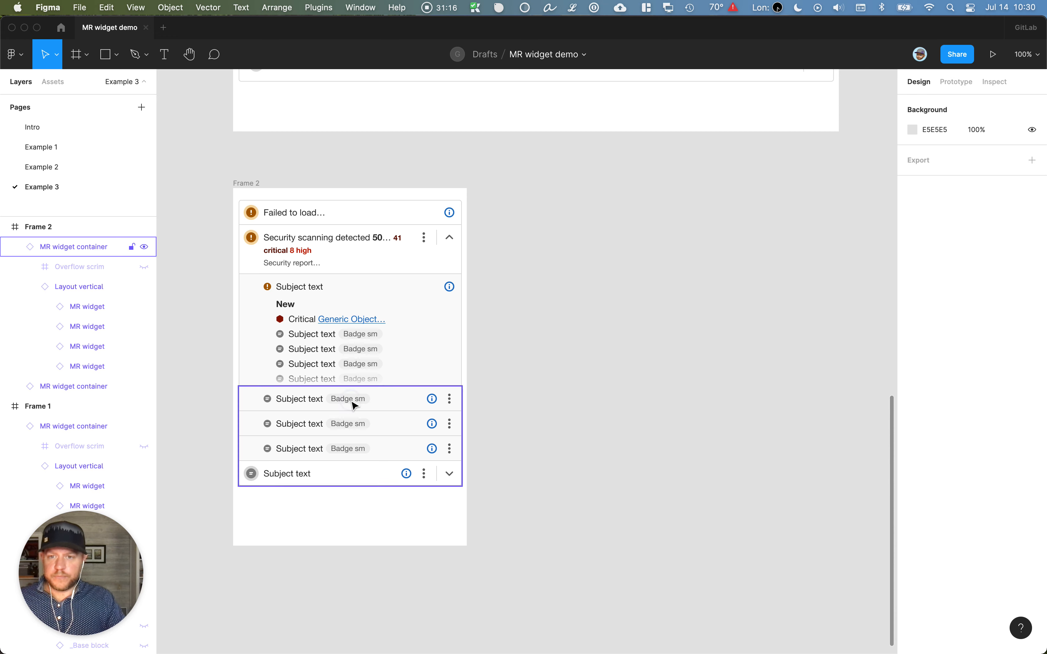
Nudge Frame 2's lower MR widget container up against the upper container
{"action": "mouse_move", "coordinate": [350, 402]}
{"action": "left_mouse_down"}
{"action": "mouse_move", "coordinate": [350, 416]}
{"action": "mouse_move", "coordinate": [351, 402]}
{"action": "left_mouse_up"}
{"action": "key", "text": "Up"}
{"action": "left_click", "coordinate": [651, 403]}
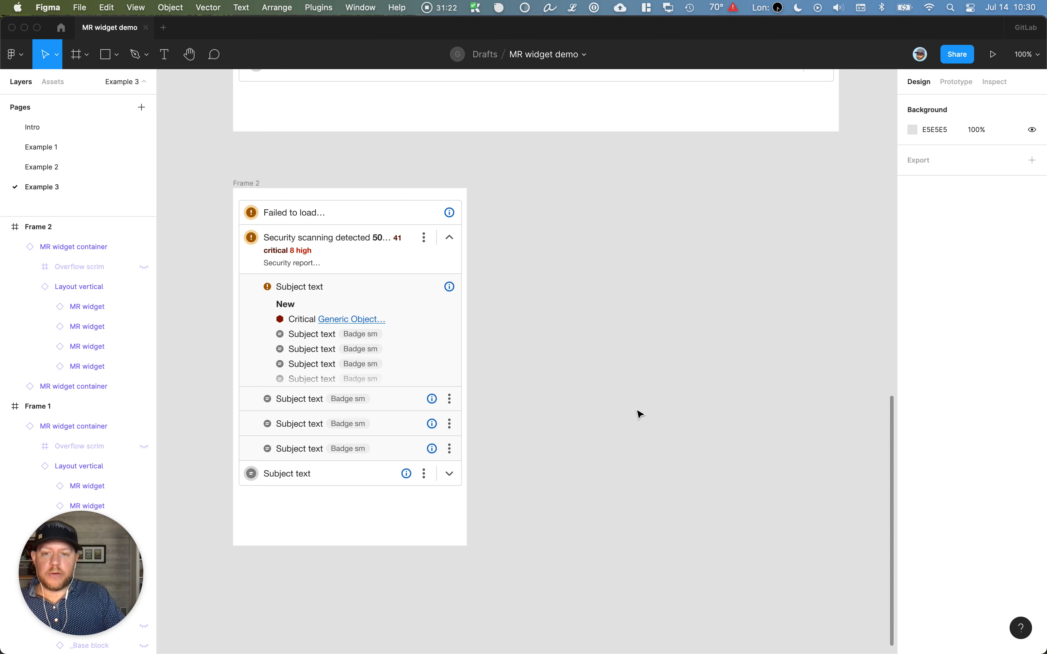
Move Frame 2 up so it sits closer beneath Frame 1
{"action": "scroll", "coordinate": [646, 409], "scroll_direction": "up", "scroll_amount": 10}
{"action": "scroll", "coordinate": [632, 423], "scroll_direction": "down", "scroll_amount": 10}
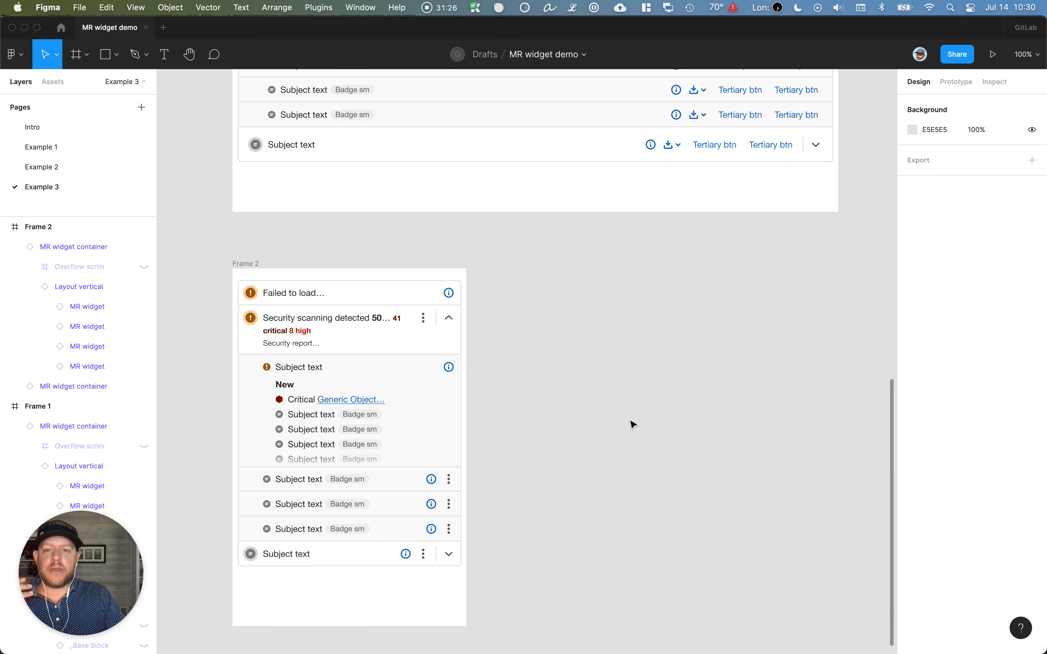
{"action": "scroll", "coordinate": [633, 424], "scroll_direction": "down", "scroll_amount": 2}
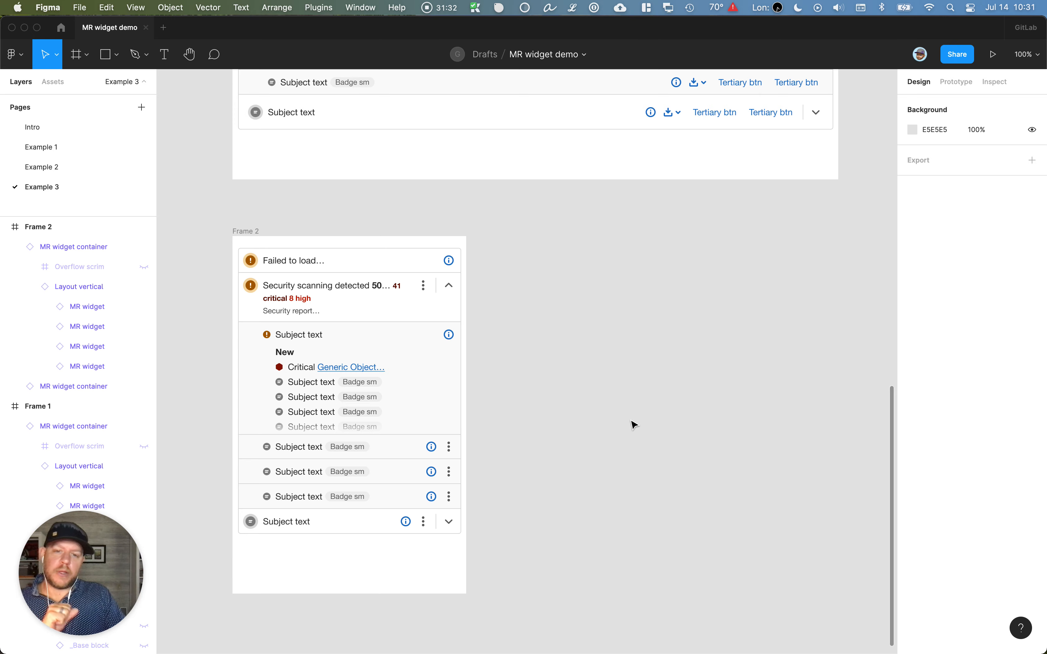
{"action": "scroll", "coordinate": [632, 423], "scroll_direction": "up", "scroll_amount": 4}
{"action": "left_click_drag", "start_coordinate": [242, 345], "coordinate": [241, 327]}
{"action": "left_click", "coordinate": [551, 388]}
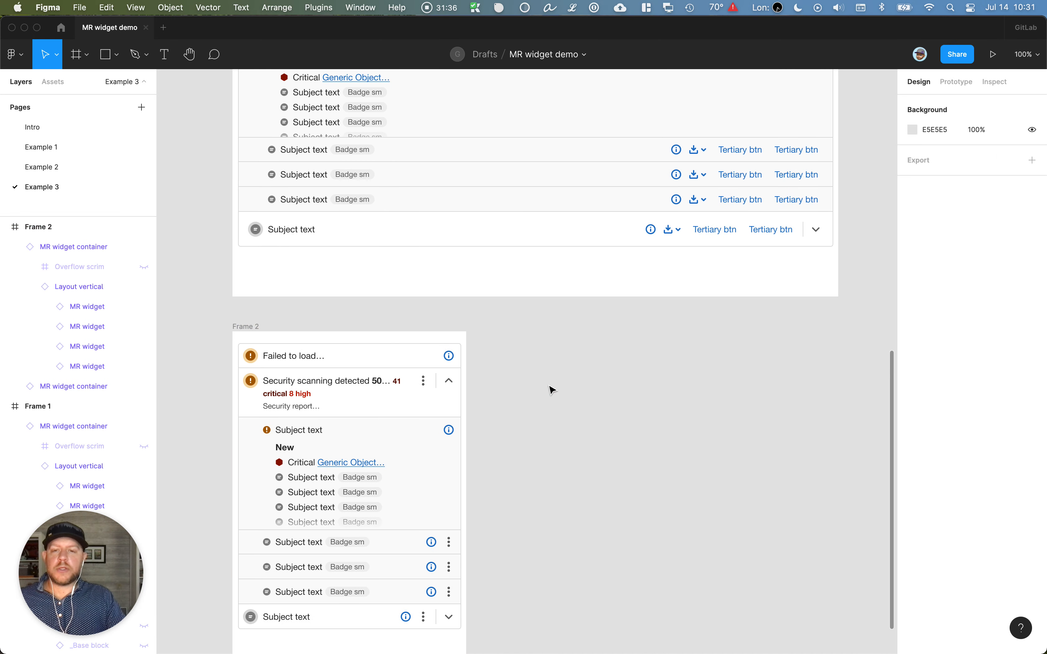
Review the rebuilt reports against the original screenshots on the Example 3, Example 2 and Example 1 pages
{"action": "scroll", "coordinate": [552, 389], "scroll_direction": "up", "scroll_amount": 10}
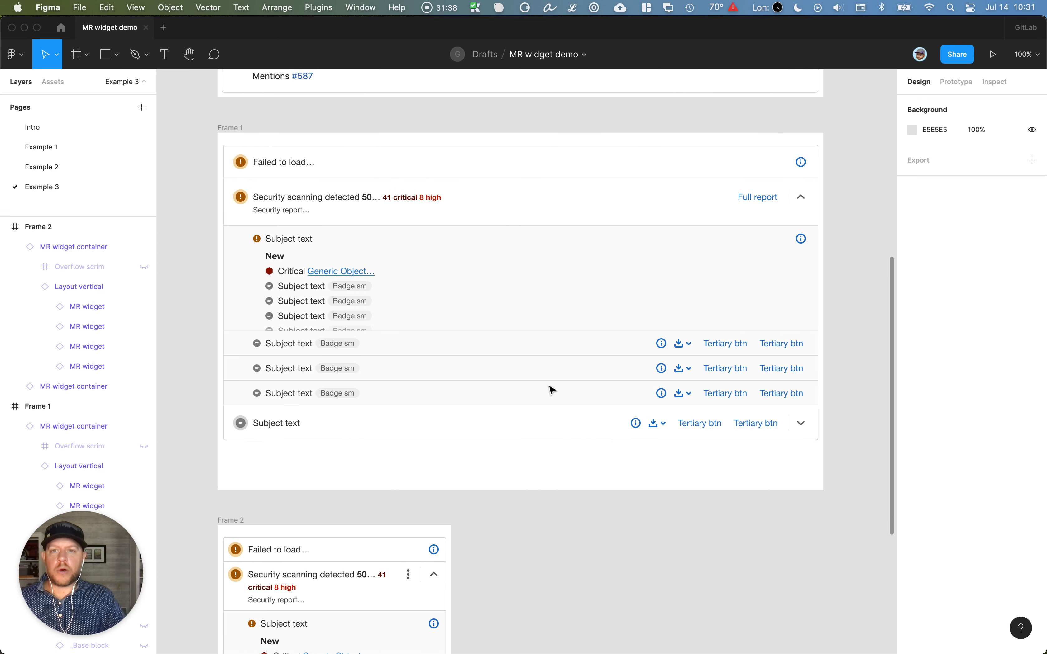
{"action": "scroll", "coordinate": [552, 389], "scroll_direction": "up", "scroll_amount": 9}
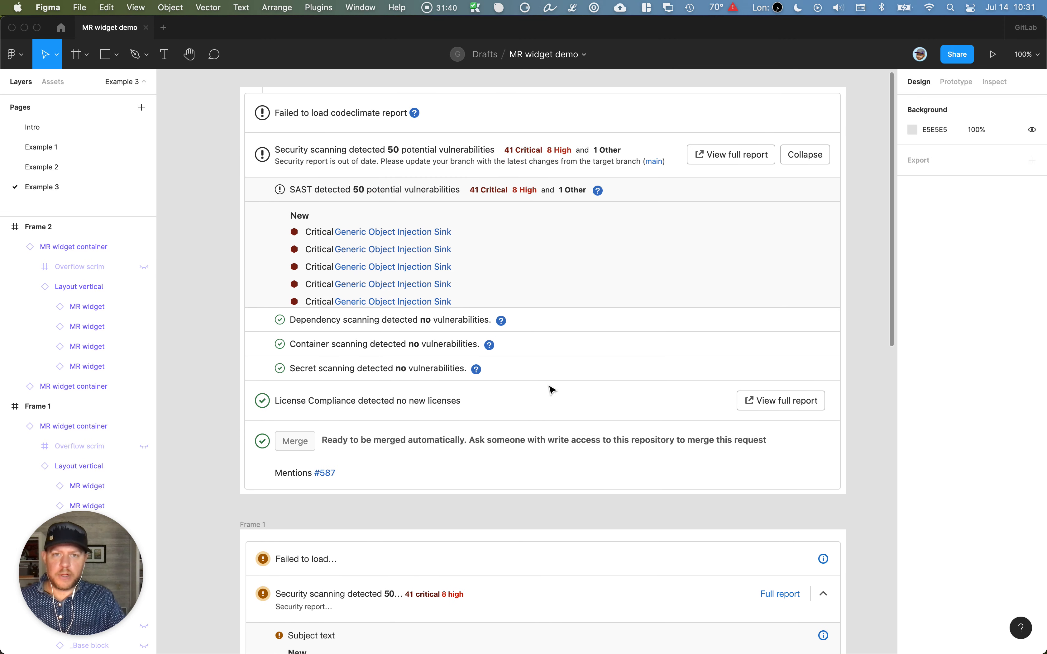
{"action": "left_click", "coordinate": [67, 167]}
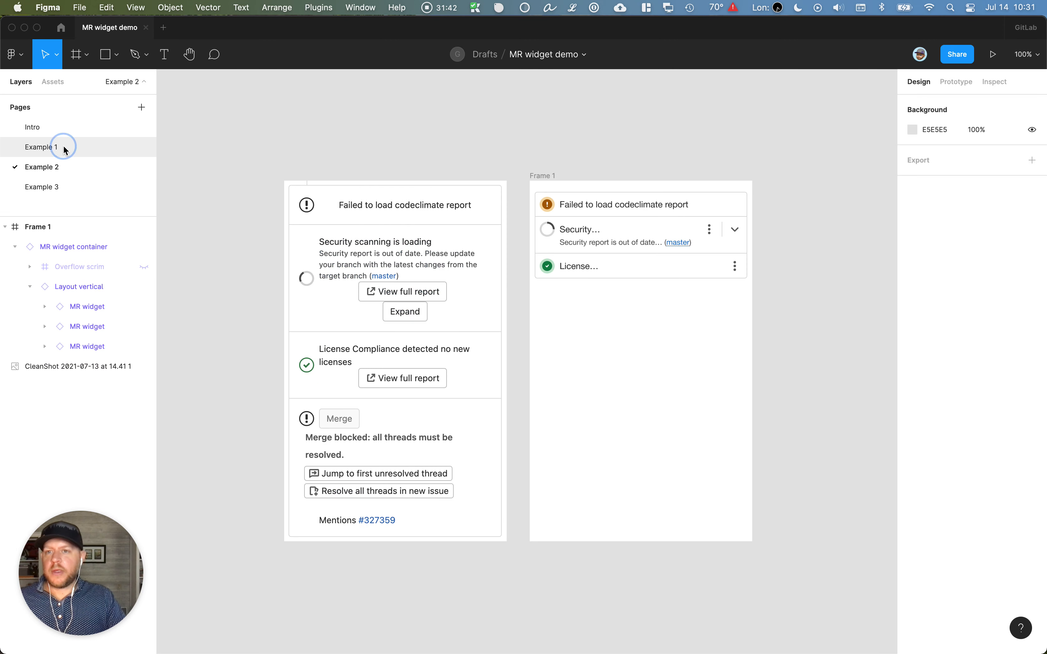
{"action": "left_click", "coordinate": [65, 147]}
{"action": "left_click", "coordinate": [216, 325]}
{"action": "scroll", "coordinate": [216, 325], "scroll_direction": "up", "scroll_amount": 2}
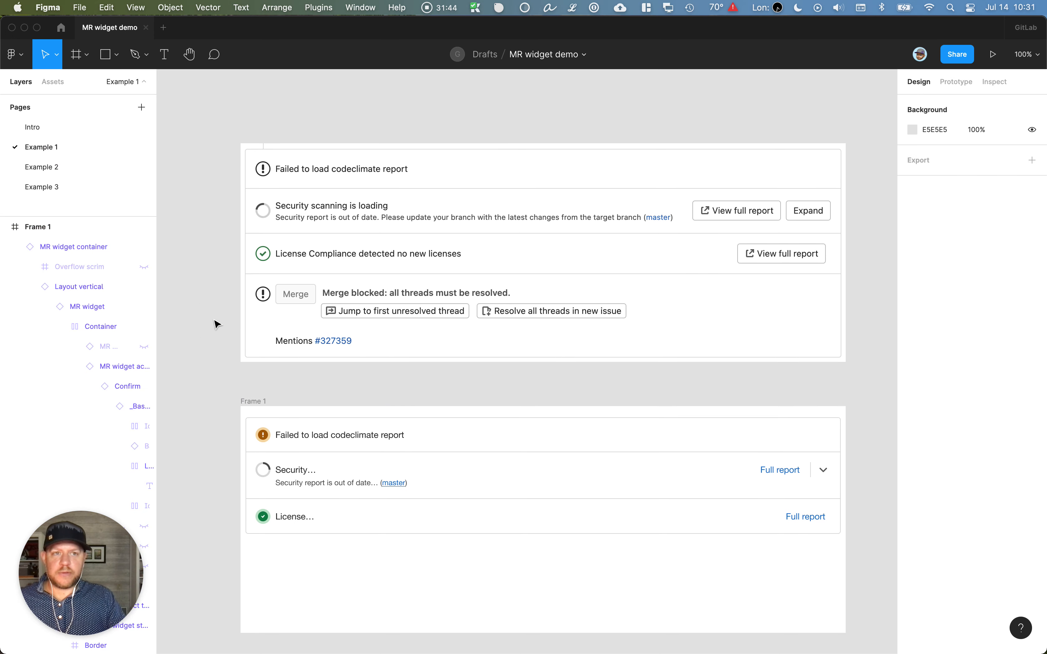
{"action": "scroll", "coordinate": [217, 324], "scroll_direction": "down", "scroll_amount": 1}
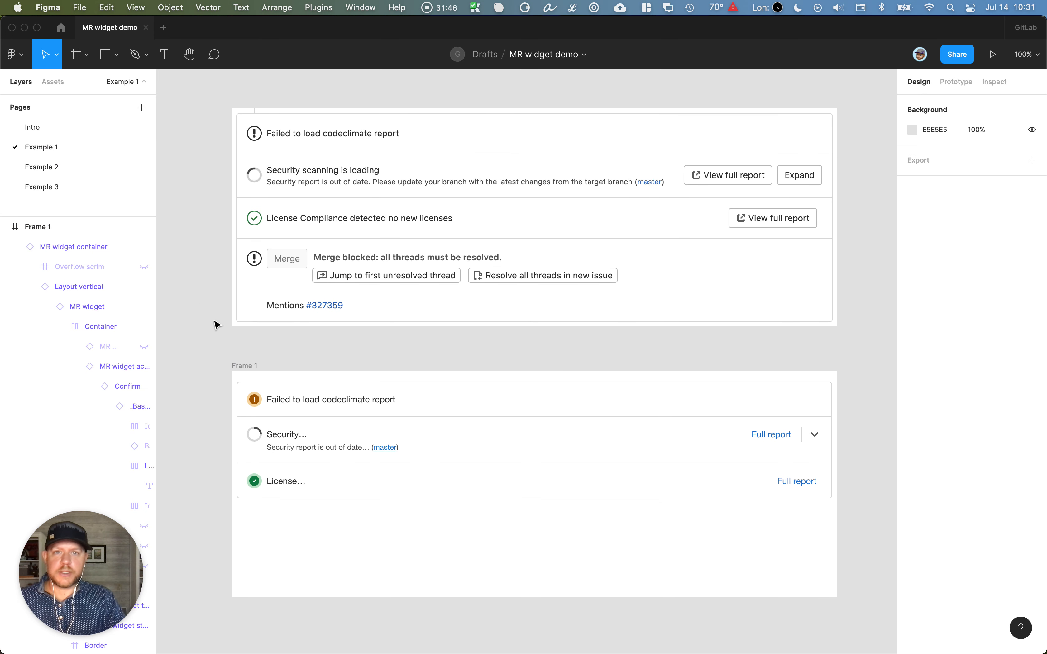